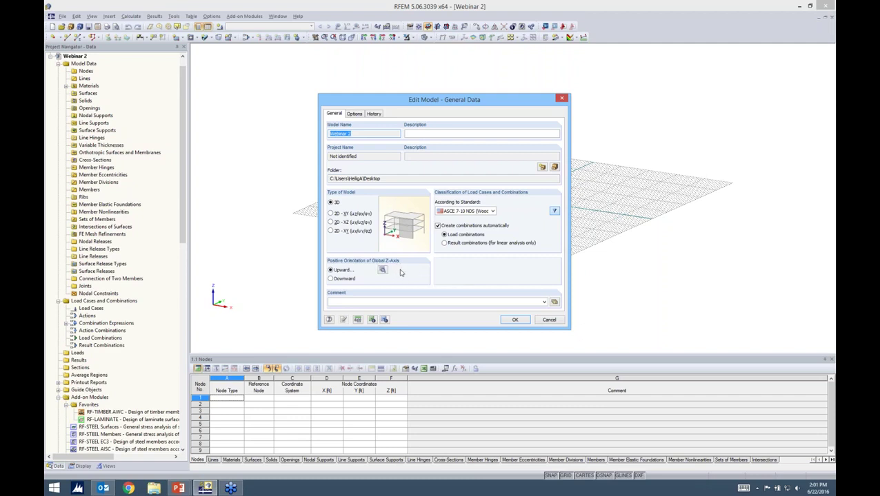
Classify load cases and combinations according to ASCE 7-10 NDS (Wood) and accept the model's general data
click(492, 211)
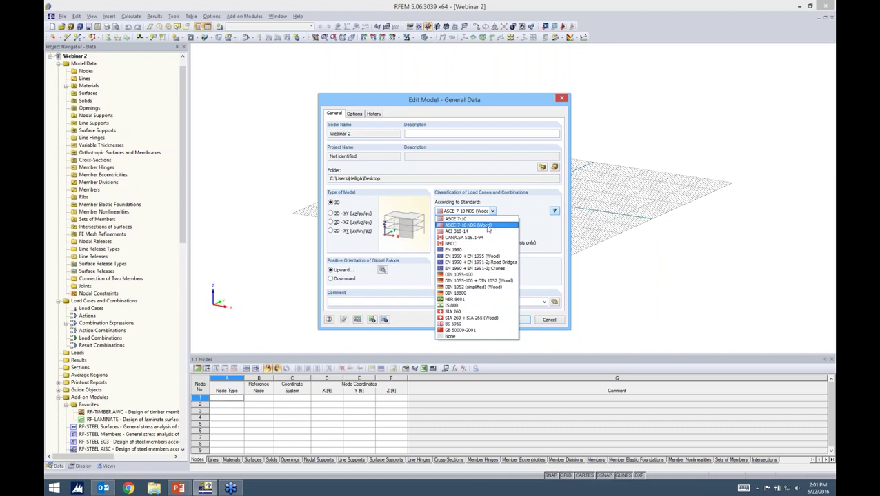
click(476, 226)
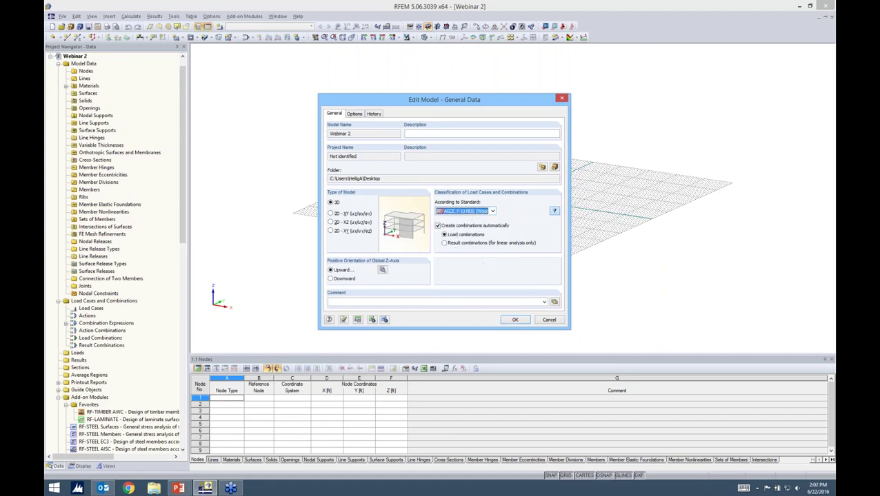
click(514, 320)
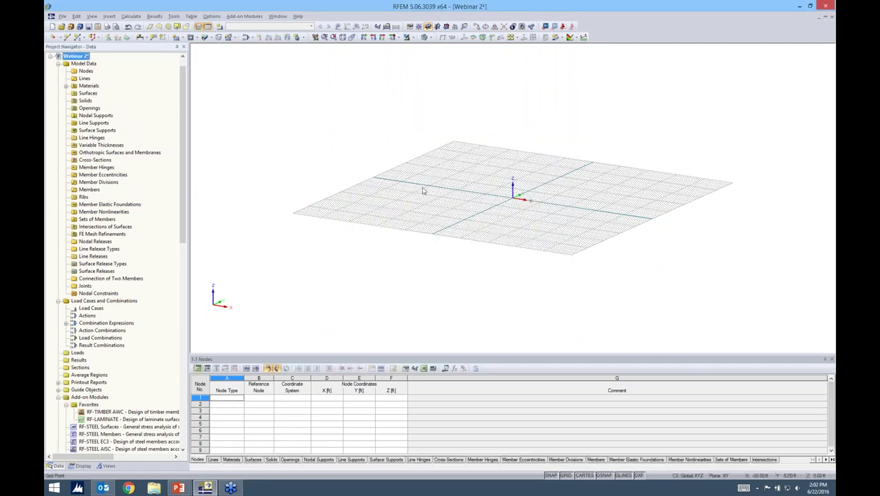
Examine the empty work plane and the navigator's display options and views before returning to the model data
ctrl+middle_drag(422, 198, 408, 237)
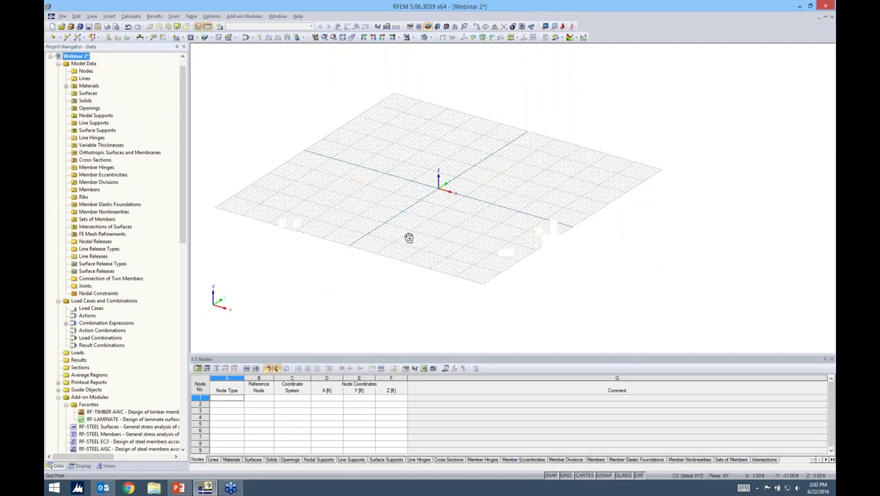
middle_drag(405, 200, 374, 224)
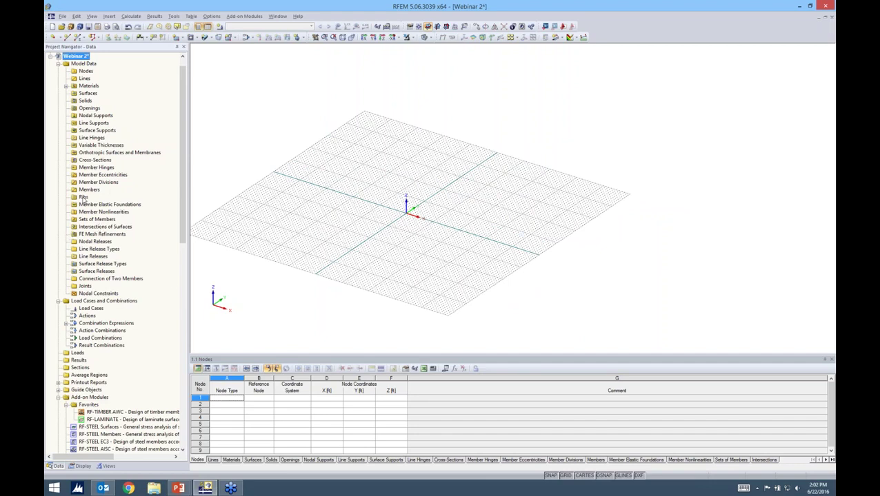
click(80, 467)
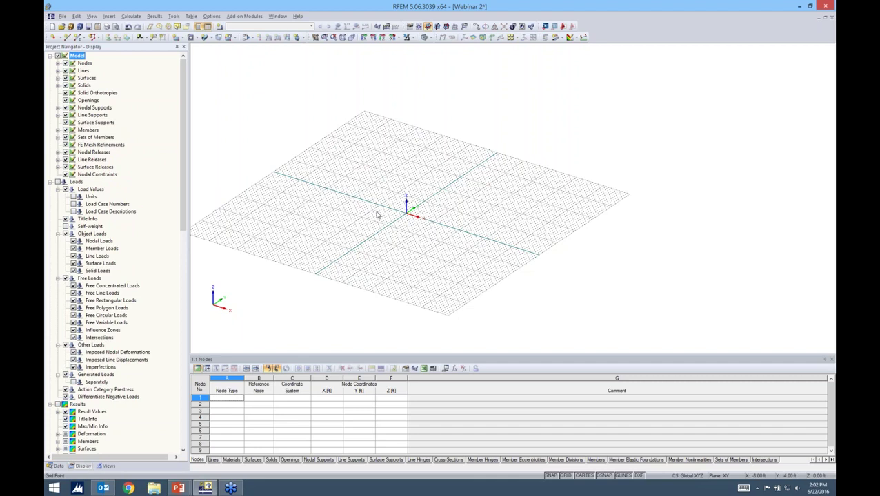
click(108, 466)
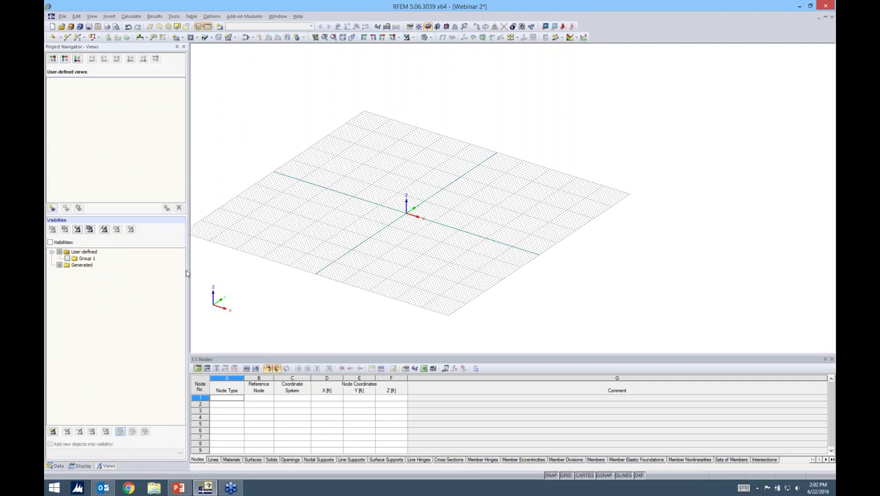
click(55, 466)
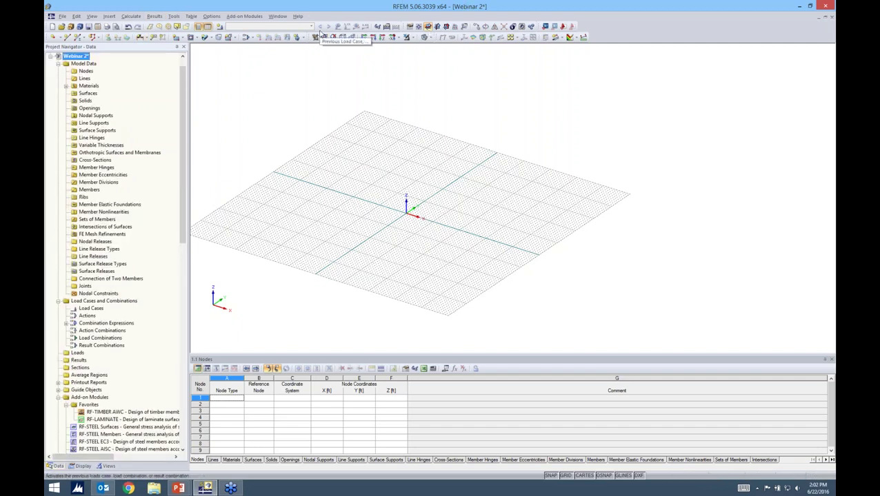
middle_drag(457, 159, 456, 145)
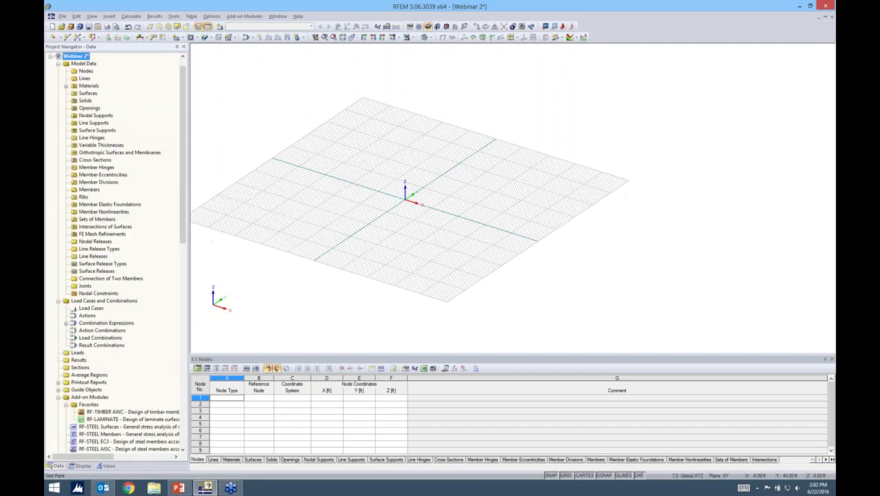
ctrl+middle_drag(455, 219, 544, 162)
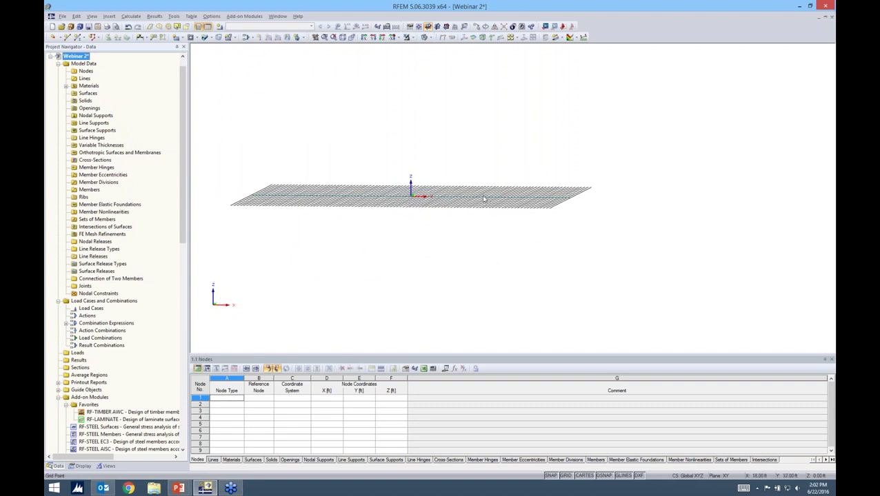
ctrl+middle_drag(485, 202, 475, 275)
scroll(451, 239, up, 5)
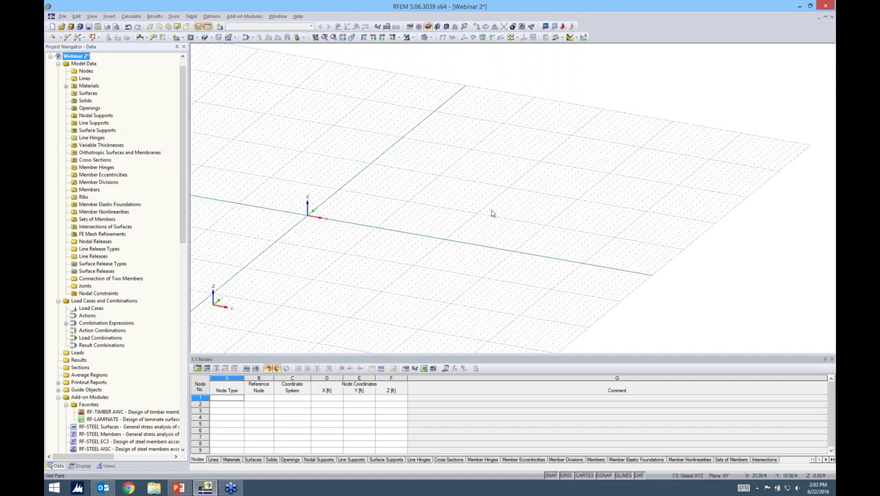
middle_drag(490, 209, 442, 215)
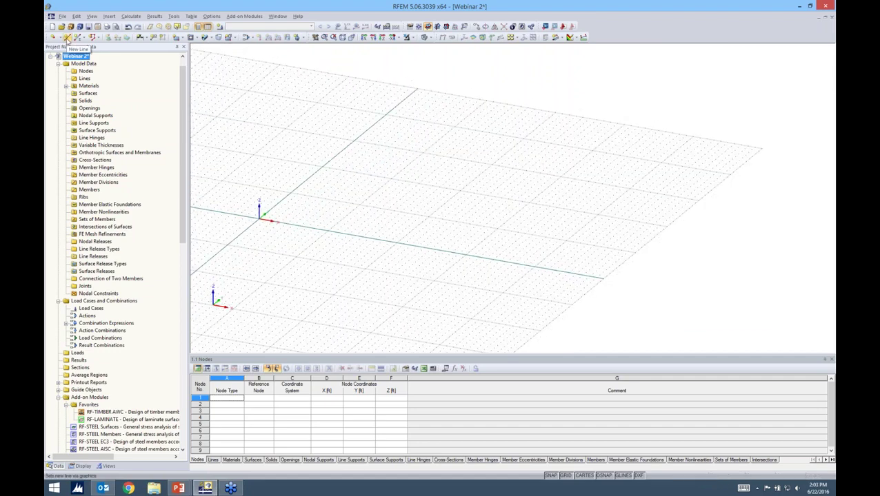
Draw single lines forming a closed 40 ft by 20 ft rectangle in the XY plane, starting at the origin
click(67, 38)
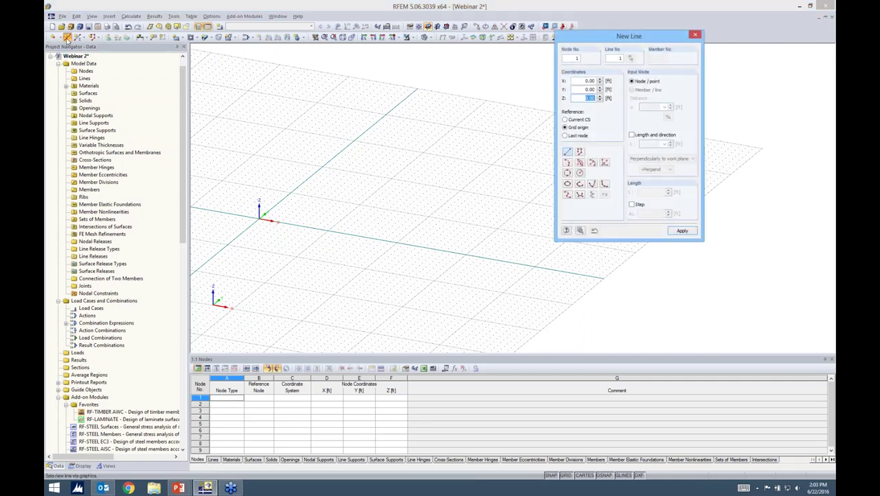
drag(628, 43, 645, 46)
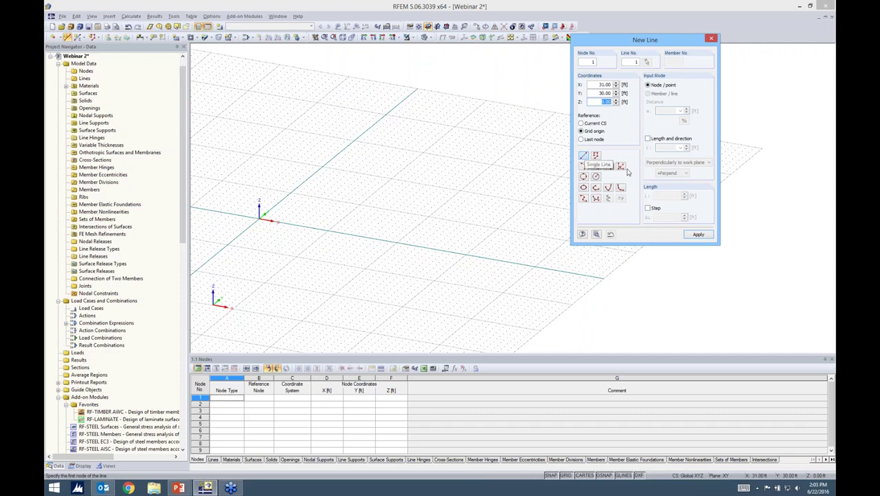
click(584, 157)
scroll(344, 202, up, 2)
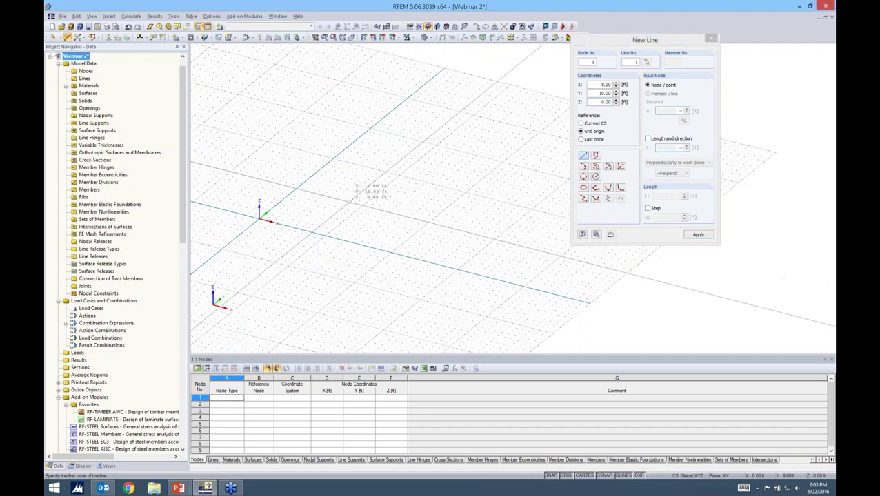
scroll(335, 227, up, 3)
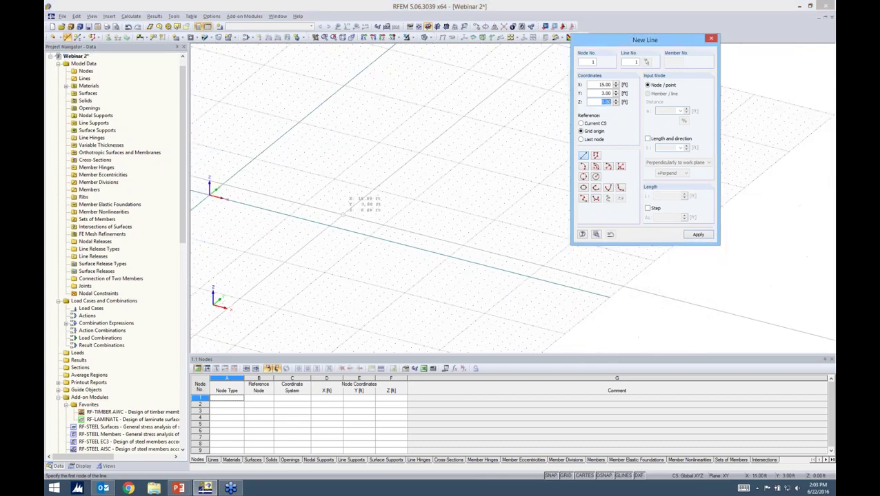
click(211, 195)
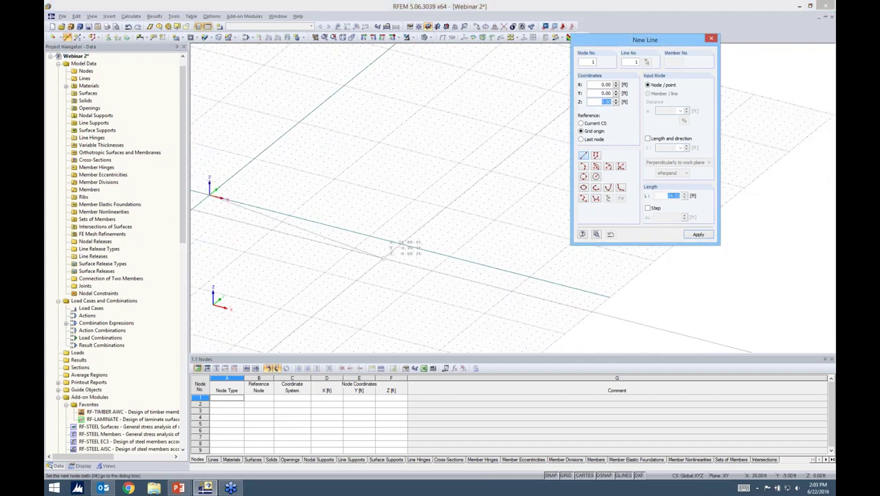
scroll(529, 277, down, 1)
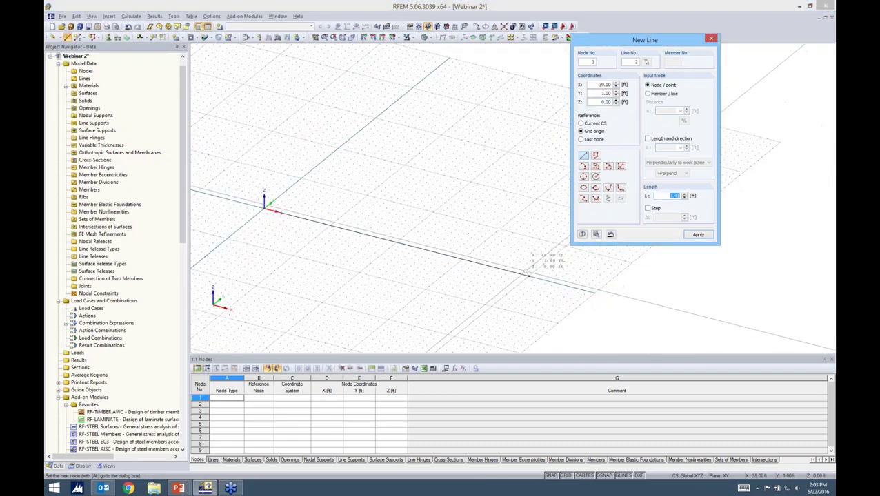
click(529, 277)
scroll(530, 277, down, 1)
middle_drag(530, 277, 462, 283)
click(522, 233)
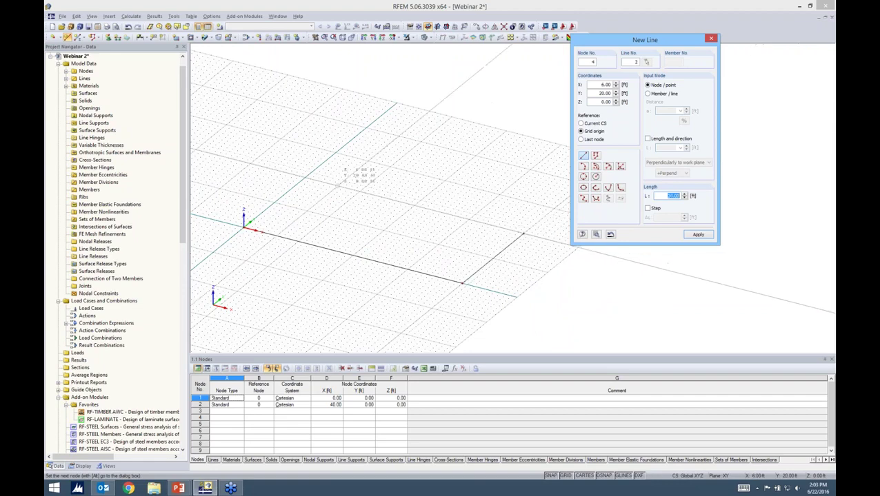
click(306, 178)
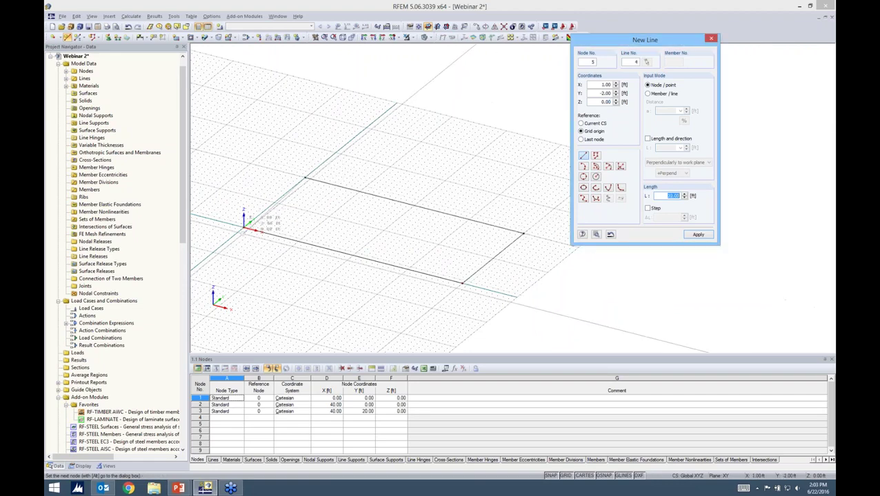
Add two lines across the rectangle at X = 12 ft and X = 20 ft, each from Y = 0 to 20 ft
scroll(279, 226, up, 3)
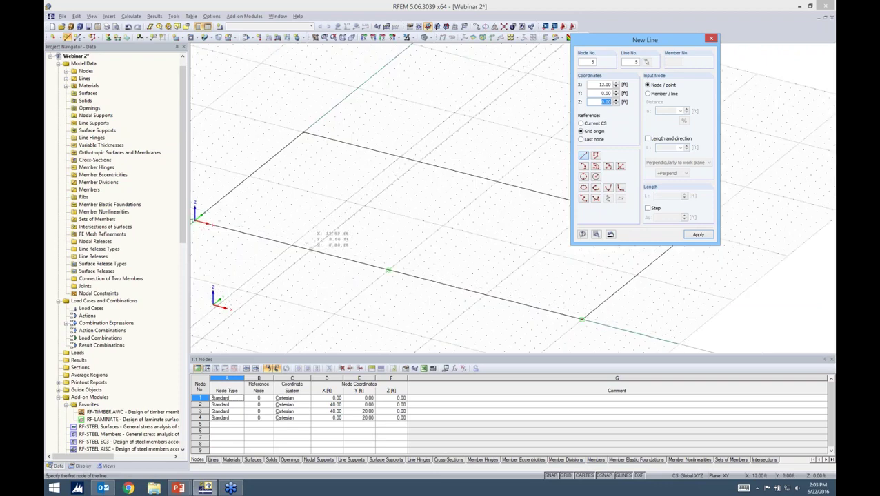
click(310, 250)
click(419, 163)
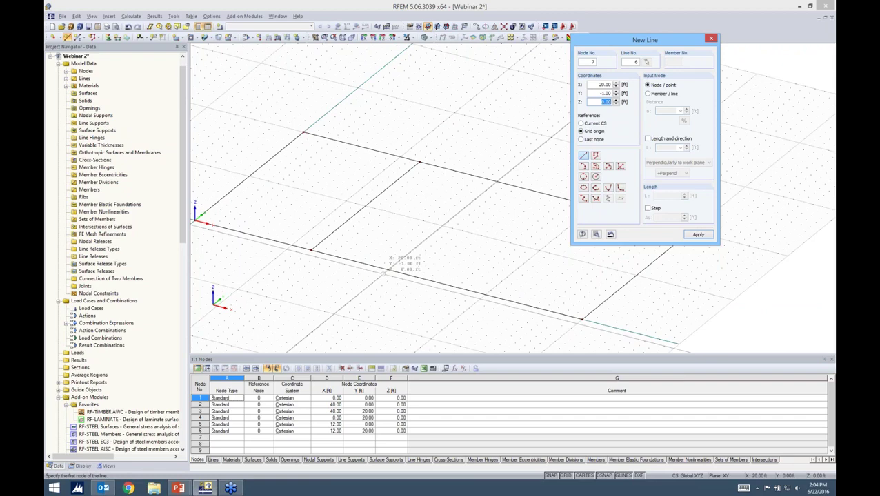
click(388, 269)
click(496, 182)
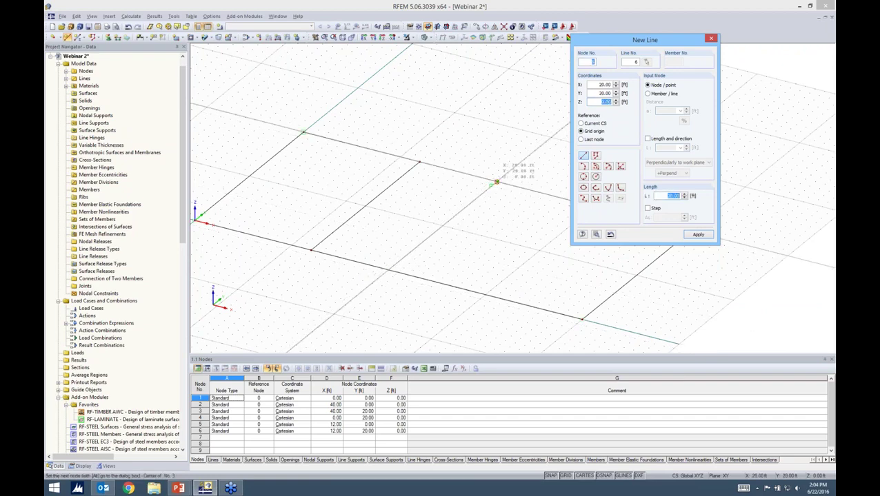
scroll(522, 171, down, 4)
key(Escape)
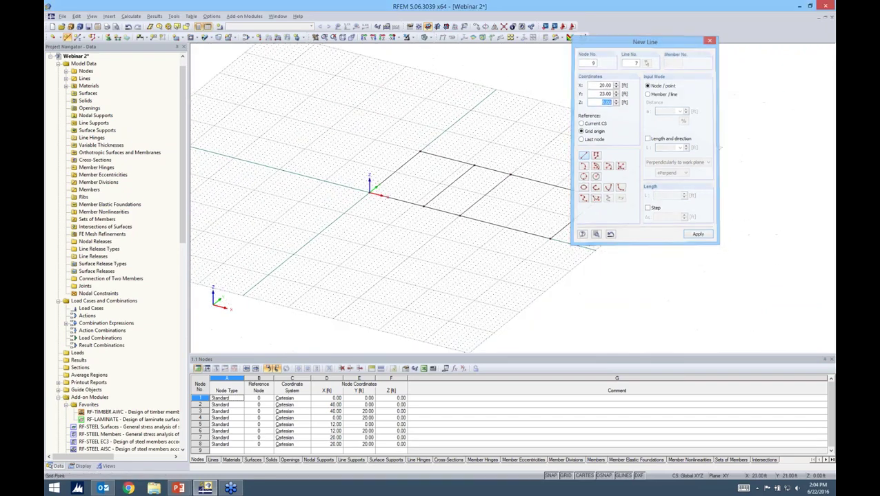
Extrude all six floor plan lines into concrete surfaces 10 ft deep in the global +Z direction
ctrl+middle_drag(503, 263, 394, 250)
drag(284, 113, 615, 309)
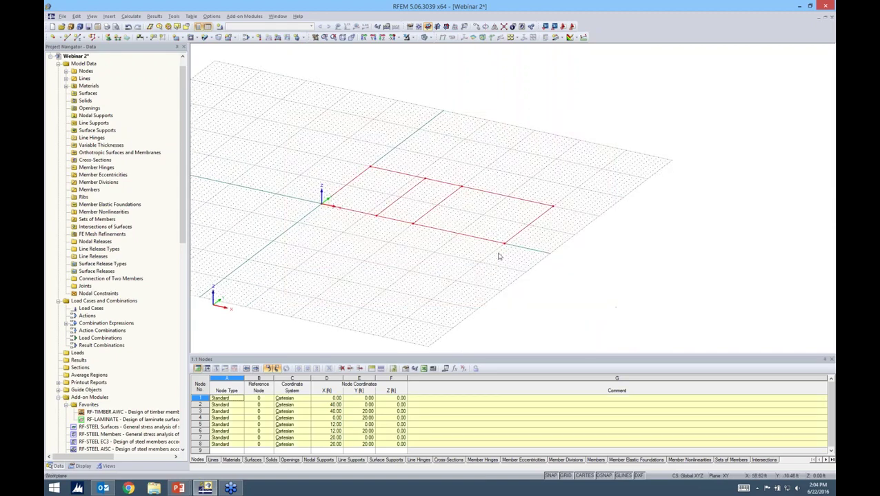
right_click(481, 241)
mouse_move(535, 244)
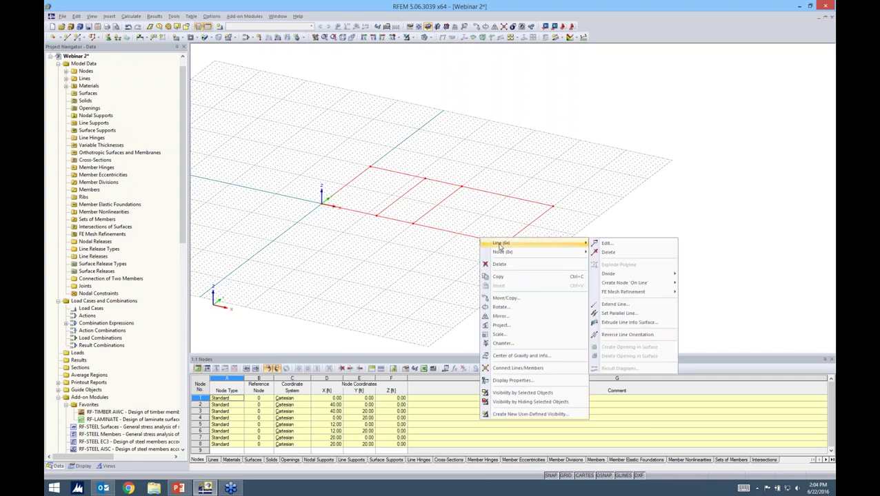
click(612, 324)
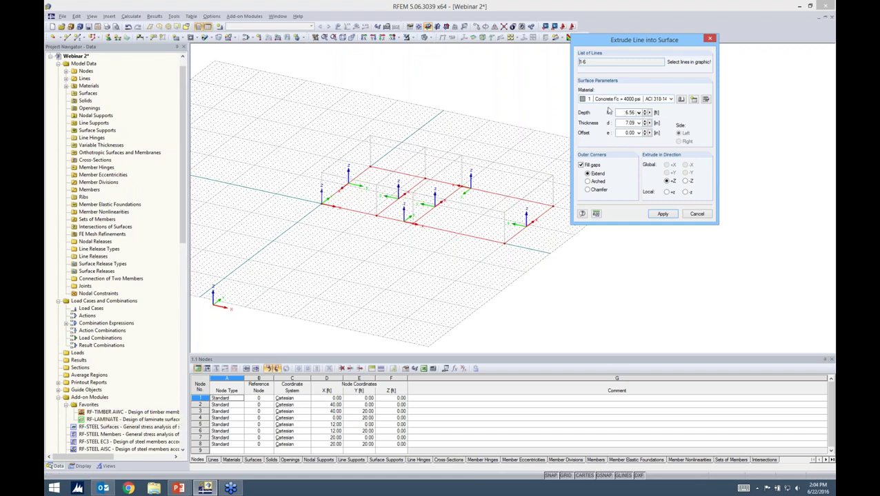
text(10)
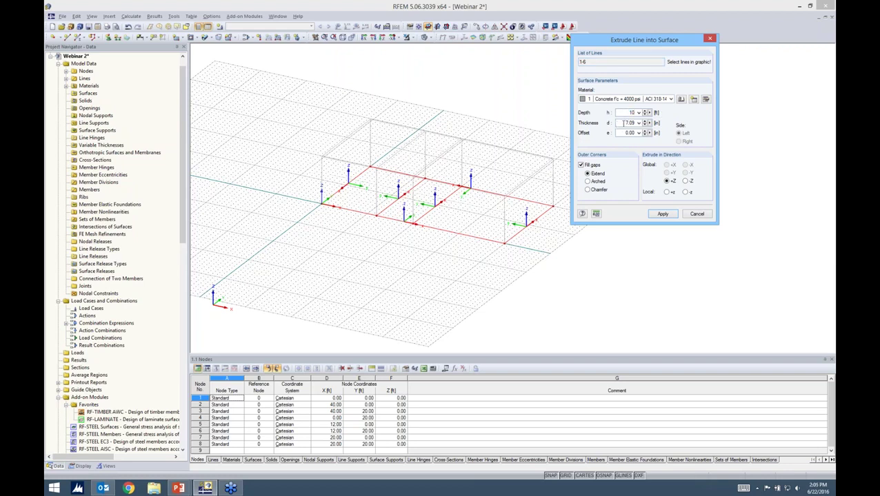
click(661, 214)
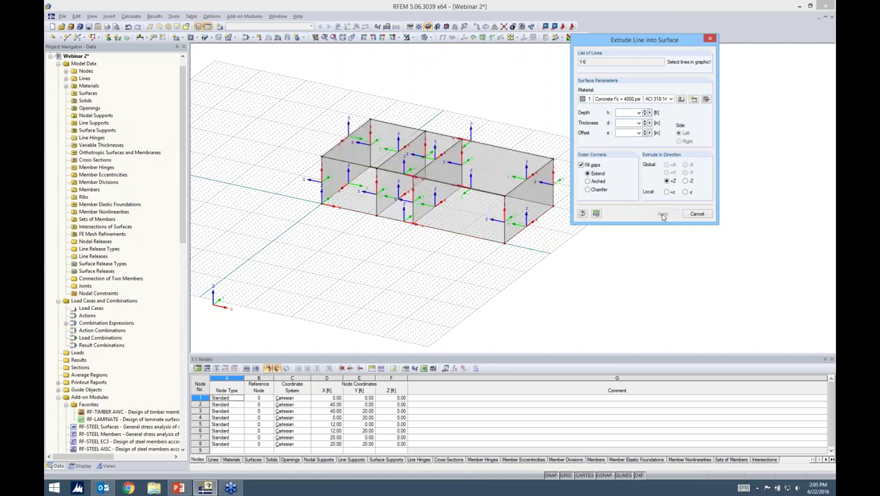
click(701, 217)
Switch the work plane to XZ and view the long front wall head-on
ctrl+middle_drag(599, 254, 630, 264)
ctrl+middle_drag(593, 240, 583, 205)
click(446, 26)
ctrl+middle_drag(595, 196, 701, 164)
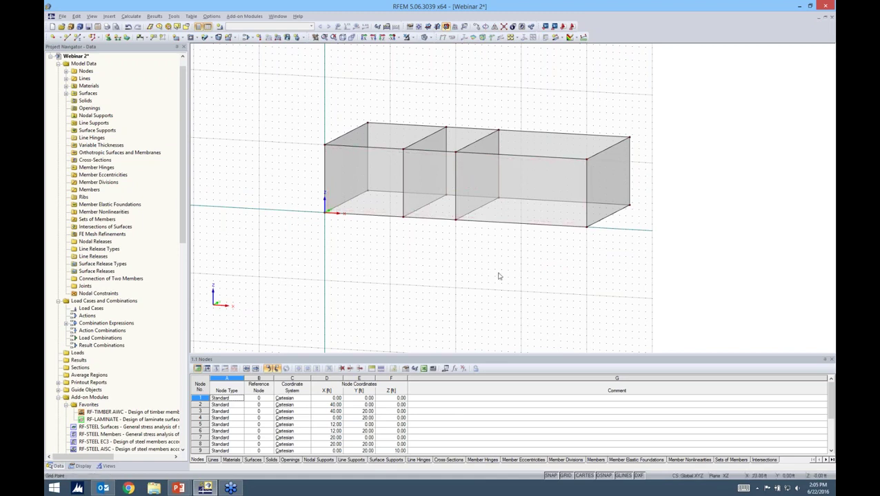
ctrl+middle_drag(499, 276, 327, 250)
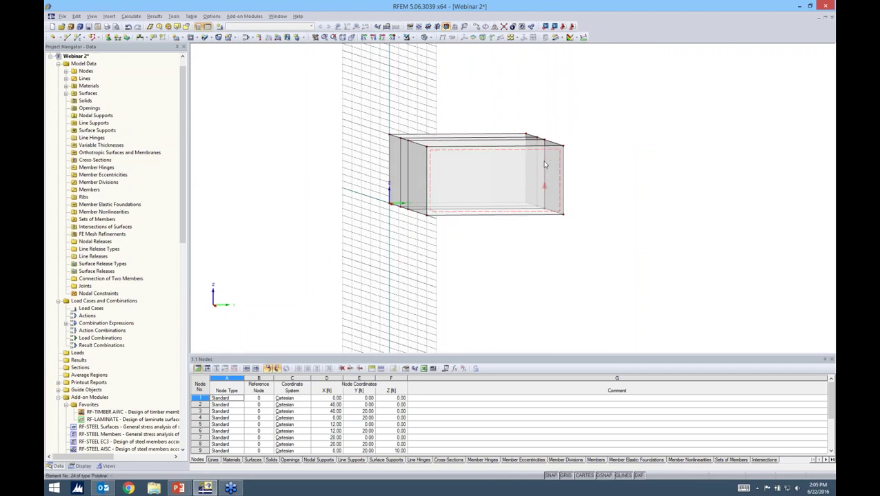
ctrl+middle_drag(511, 245, 737, 236)
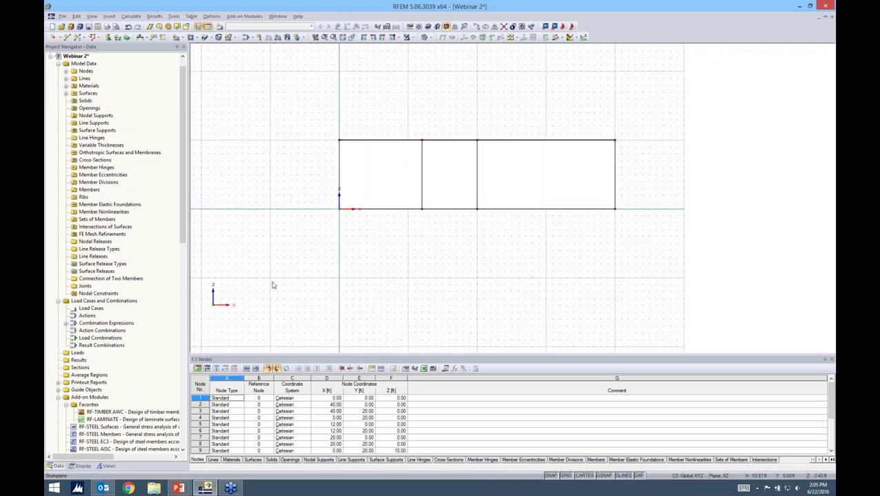
Draw rectangular window openings in the first two bays of the front wall, about 6 ft by 2 ft and 3.5 ft by 2 ft
click(194, 37)
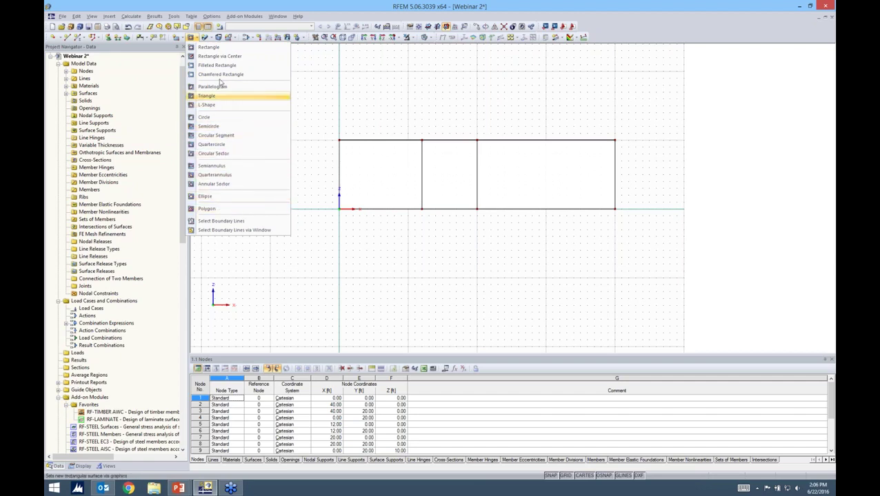
click(209, 46)
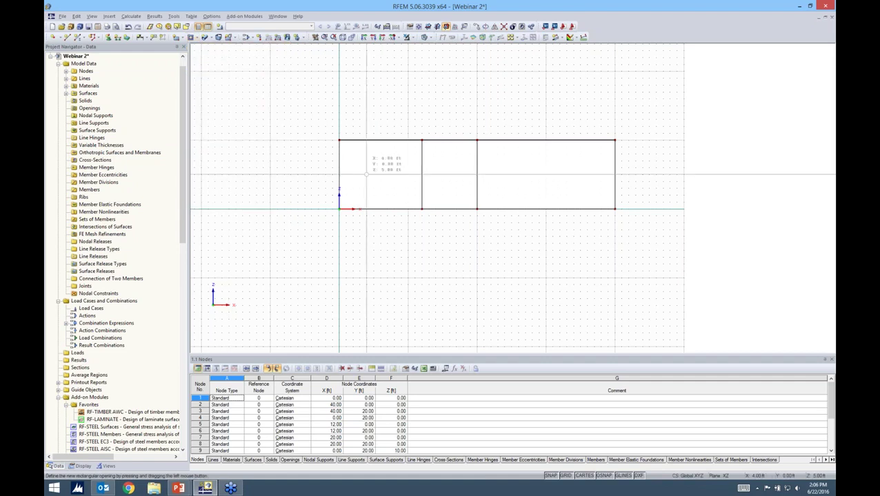
scroll(366, 174, up, 3)
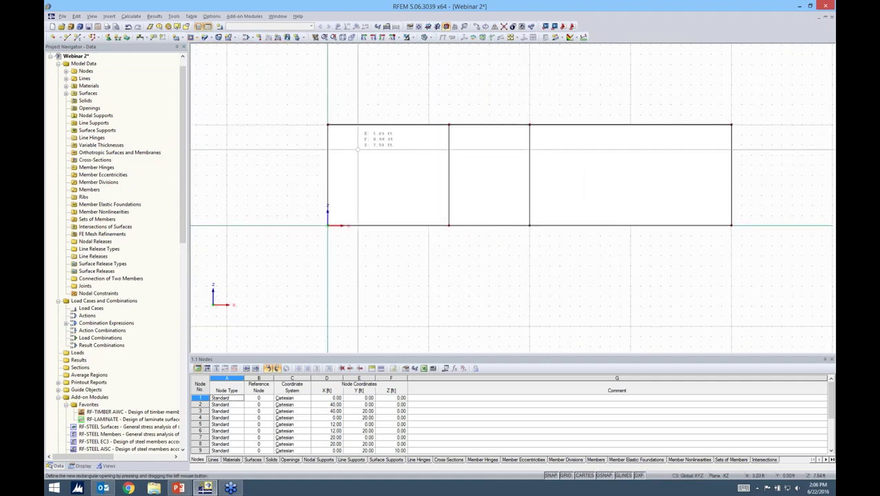
click(357, 155)
click(419, 176)
click(468, 155)
click(504, 177)
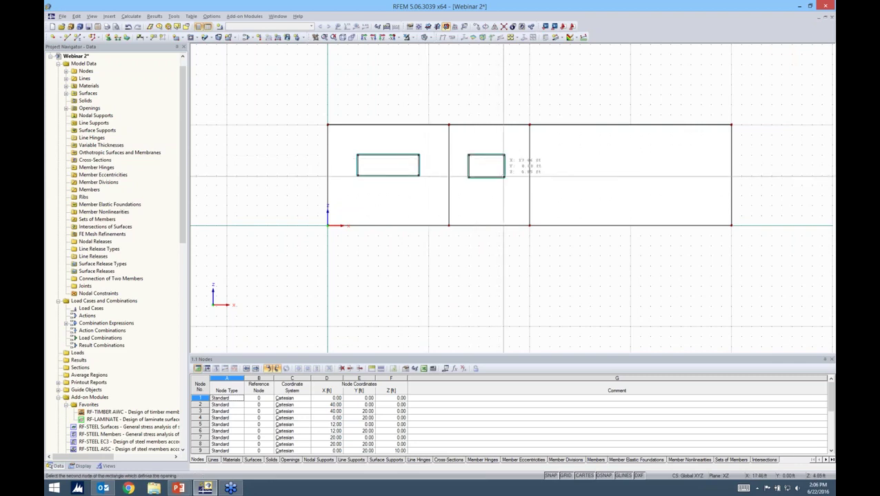
Add a door opening about 4 ft by 7 ft and a window opening about 4 ft by 3 ft in the third bay's front wall
click(549, 145)
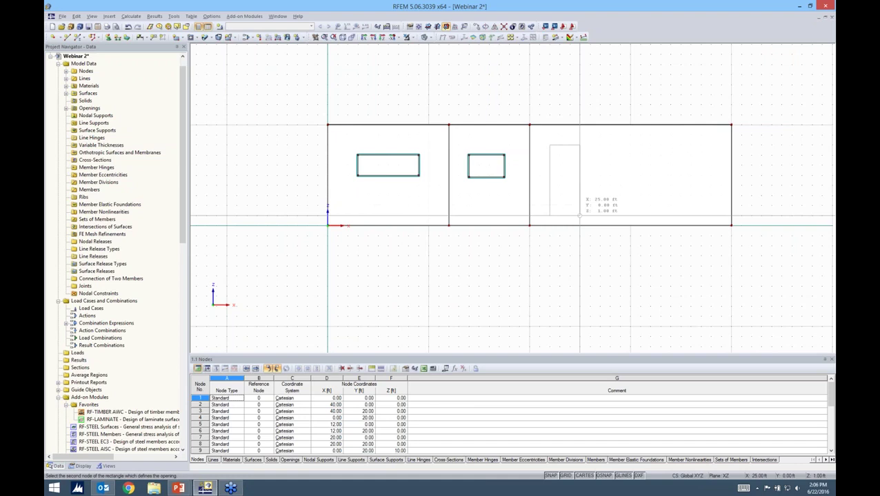
click(590, 217)
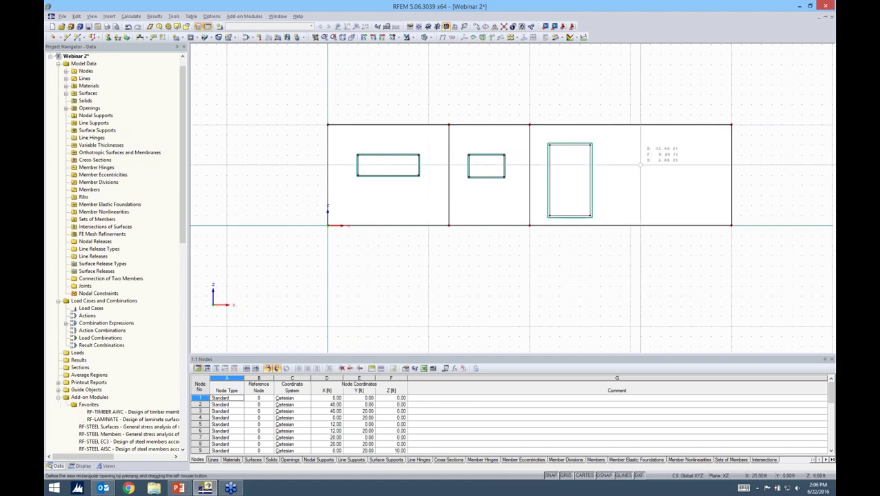
click(659, 145)
click(702, 177)
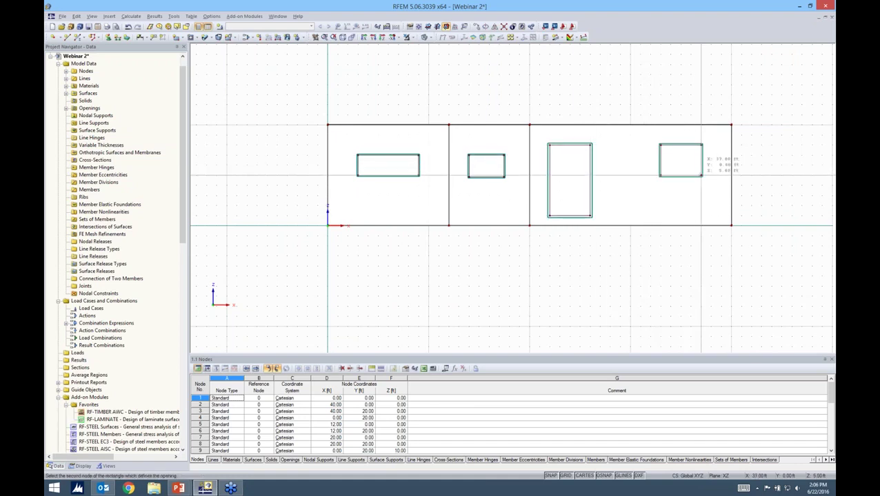
Copy the three window openings, without the door, once to the rear wall with a displacement of dY = 20 ft
ctrl+middle_drag(565, 278, 495, 277)
scroll(495, 276, down, 1)
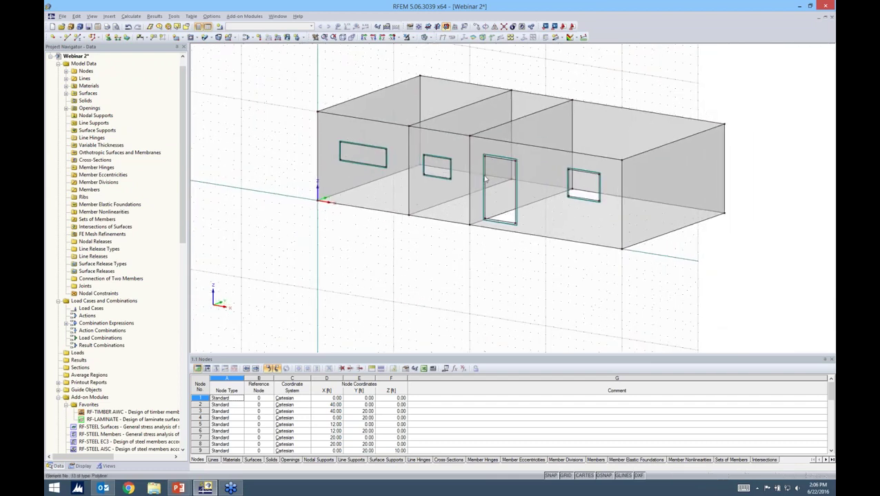
click(373, 143)
scroll(373, 144, up, 2)
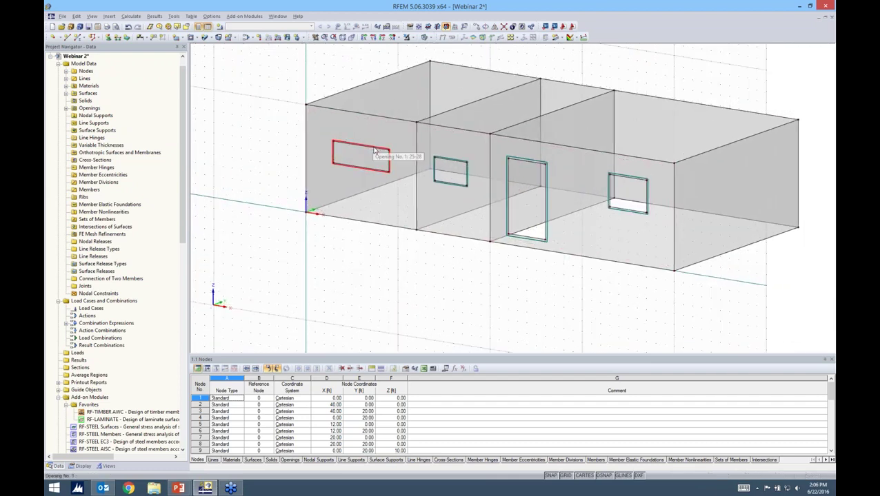
ctrl+click(462, 164)
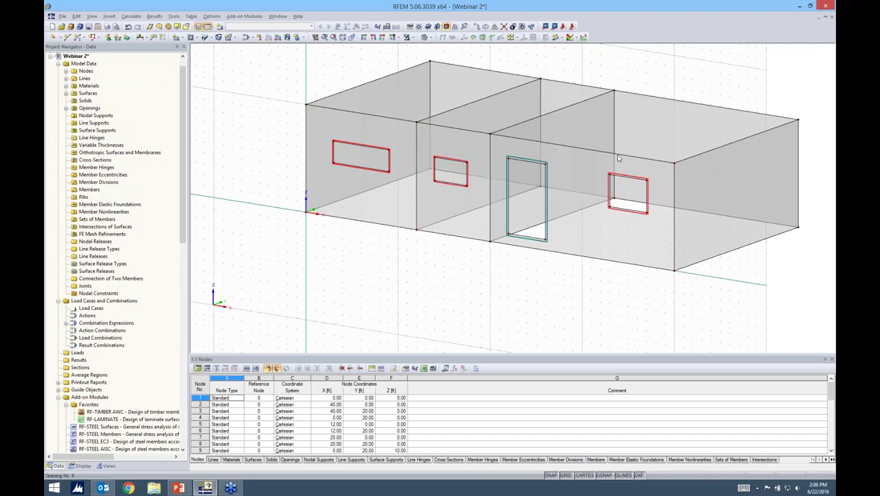
click(475, 27)
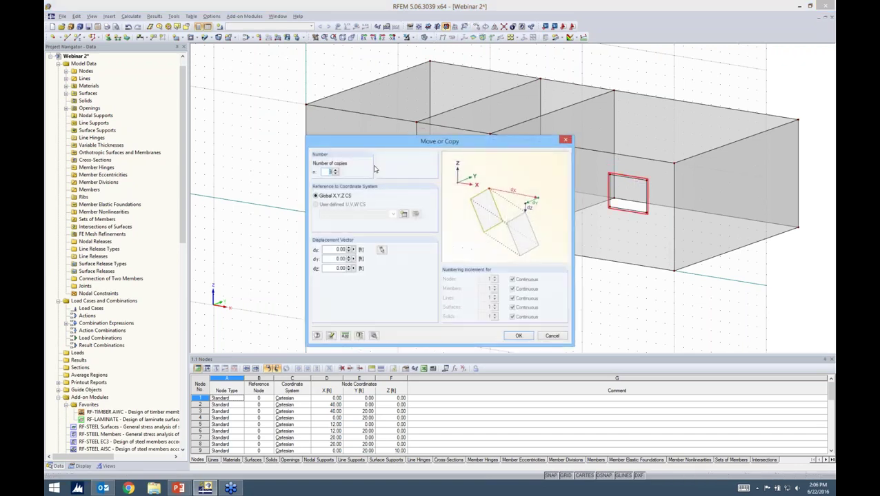
click(335, 170)
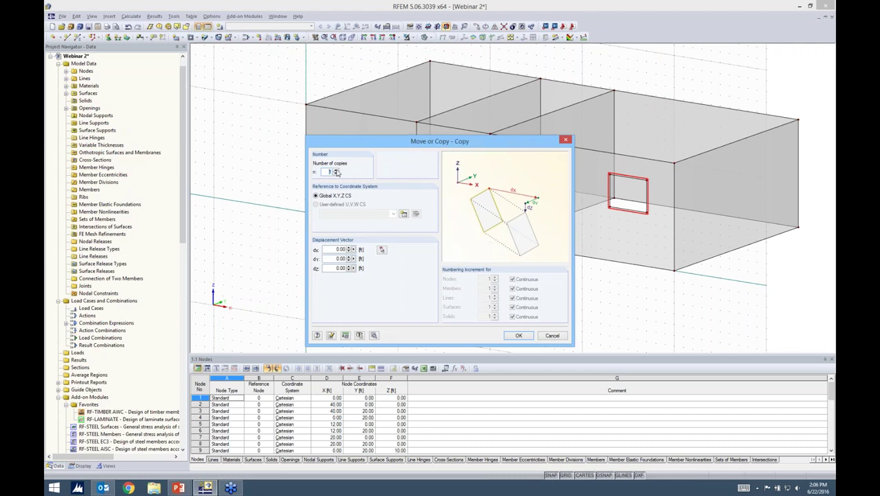
click(328, 260)
text(20)
click(519, 336)
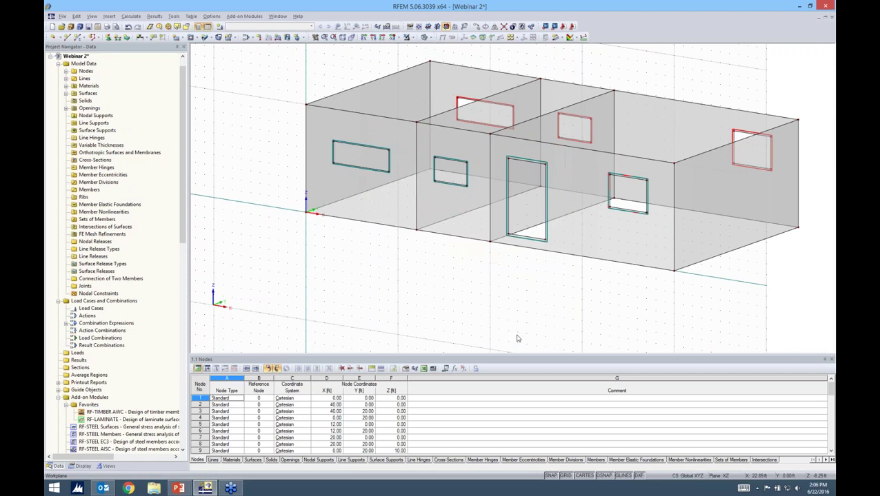
Switch the work plane to XY and place its origin at the wall's top corner at X = 0, Y = 0, Z = 10 ft
scroll(488, 294, down, 1)
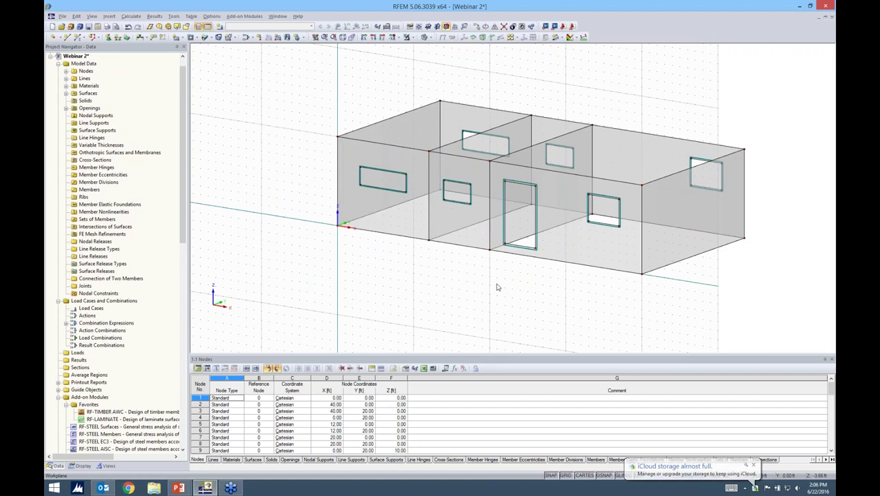
middle_drag(478, 280, 440, 273)
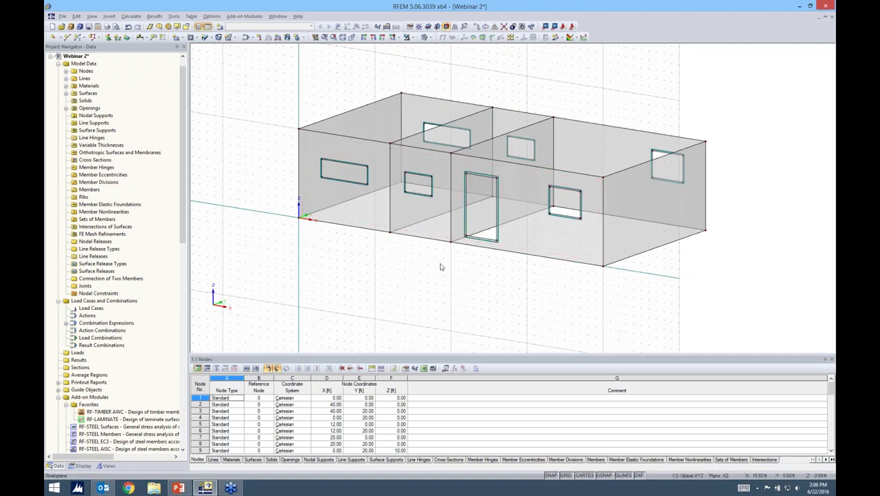
ctrl+middle_drag(708, 267, 739, 258)
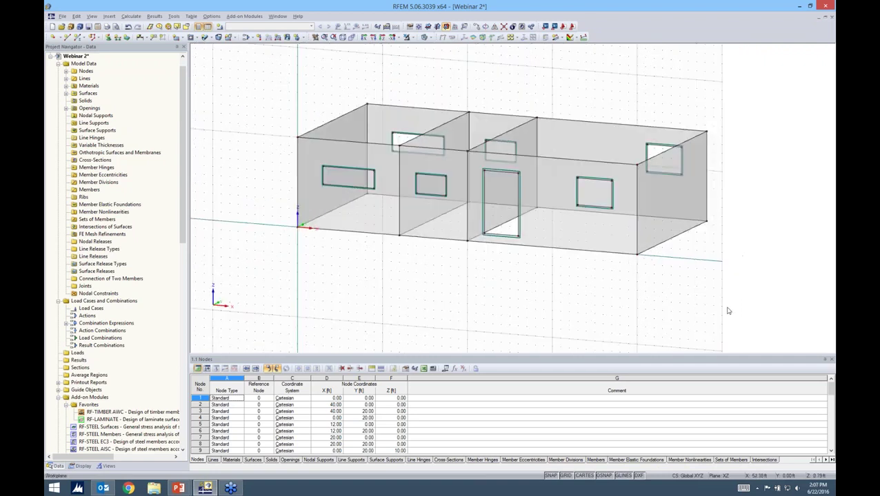
ctrl+middle_drag(624, 322, 474, 132)
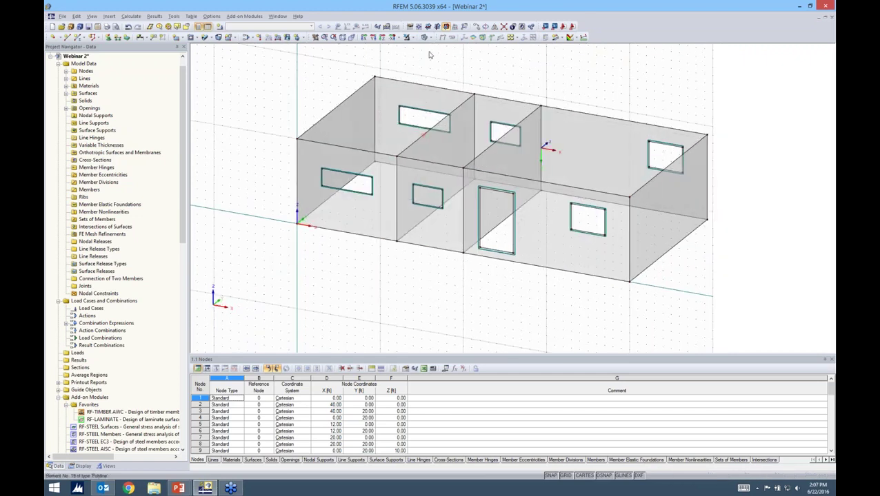
click(427, 26)
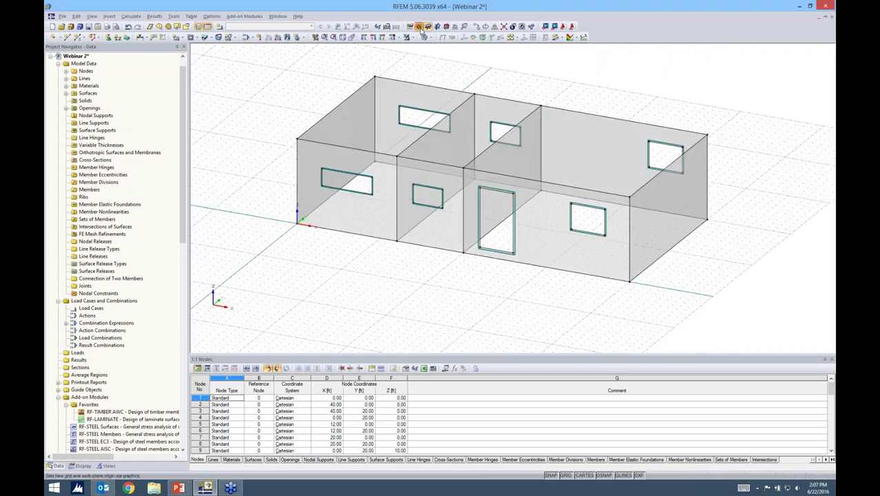
click(419, 27)
click(296, 139)
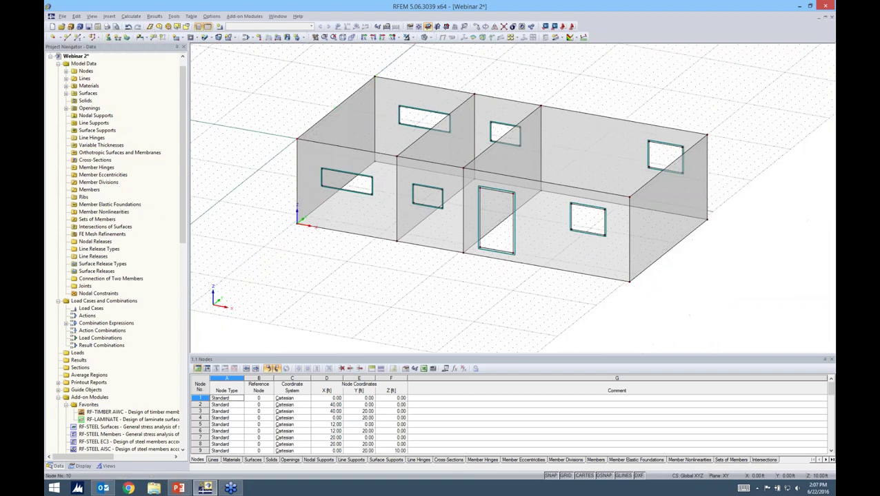
Connect the intersecting lines across the whole building
ctrl+middle_drag(395, 259, 373, 275)
scroll(380, 256, down, 2)
click(504, 27)
drag(259, 79, 696, 318)
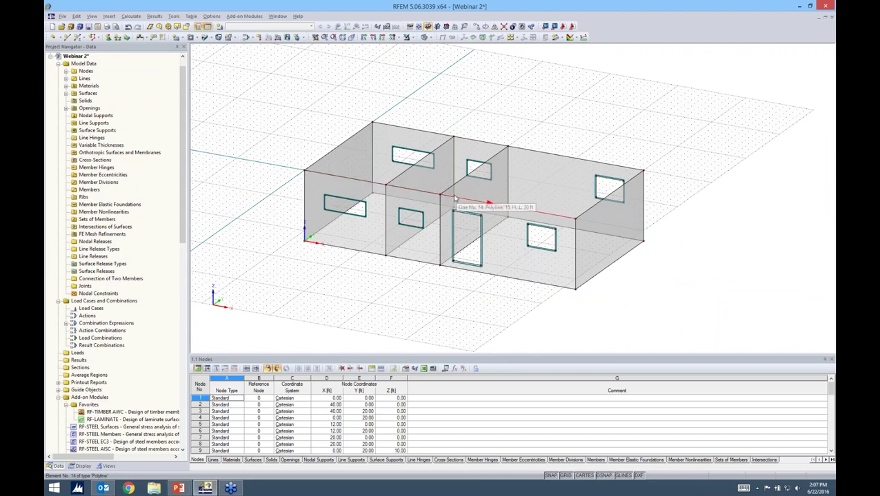
Create a 7.09 in thick, 4000 psi concrete roof surface over the first two bays by selecting their top boundary lines
click(183, 39)
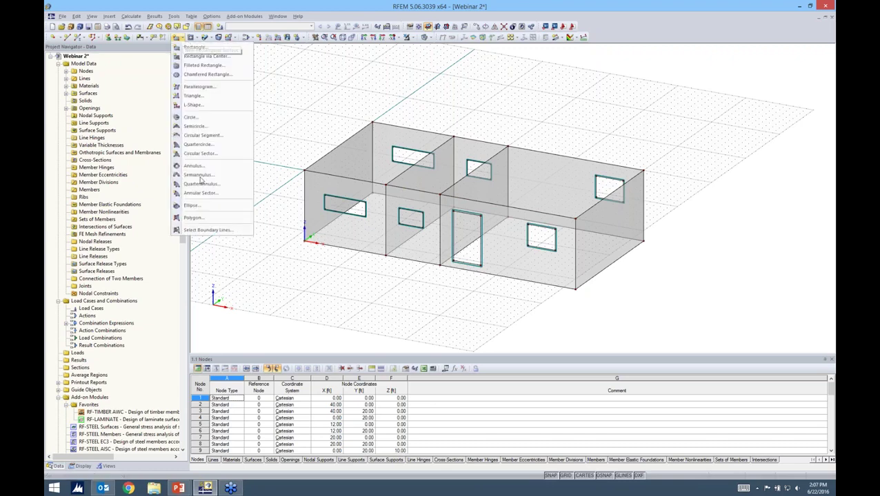
click(199, 229)
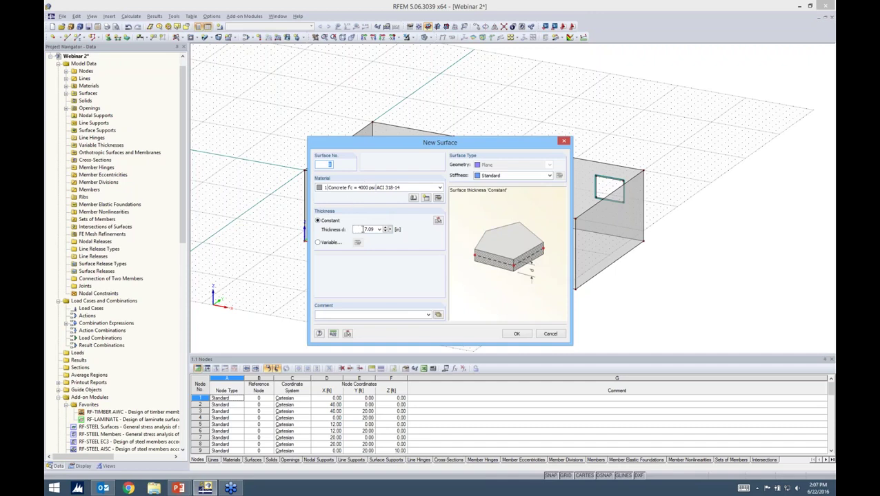
click(515, 334)
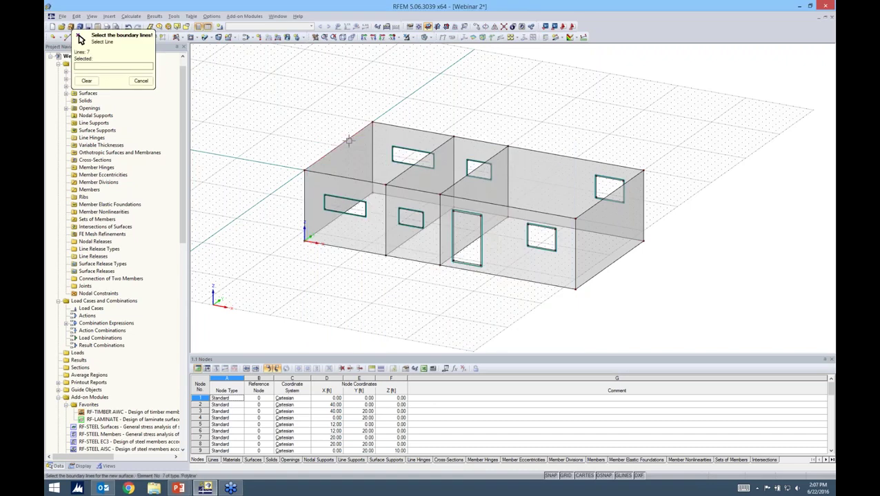
click(418, 131)
click(486, 143)
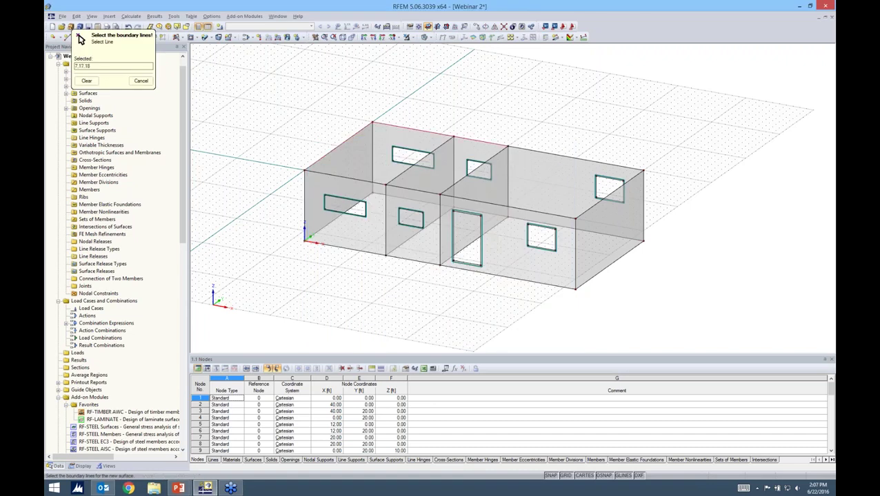
click(400, 188)
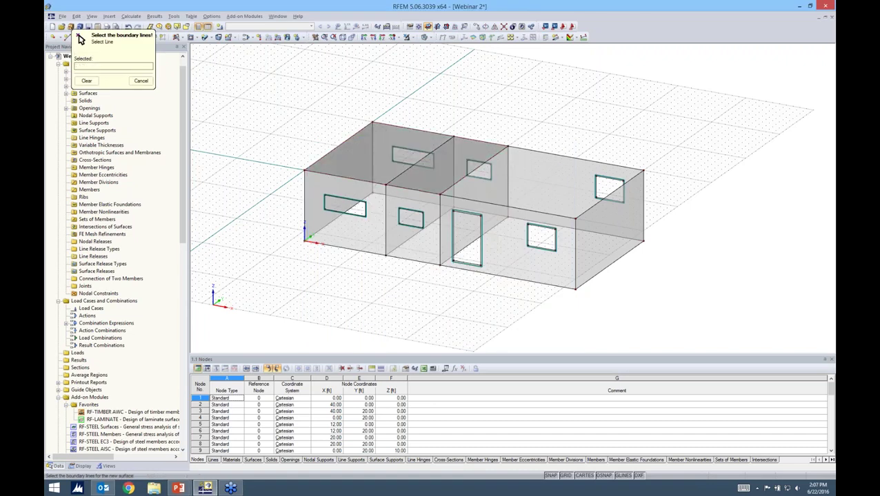
Create a second roof surface over the large third bay from its top boundary lines and end the surface command
click(453, 159)
click(526, 148)
click(562, 215)
key(Escape)
ctrl+middle_drag(707, 246, 719, 222)
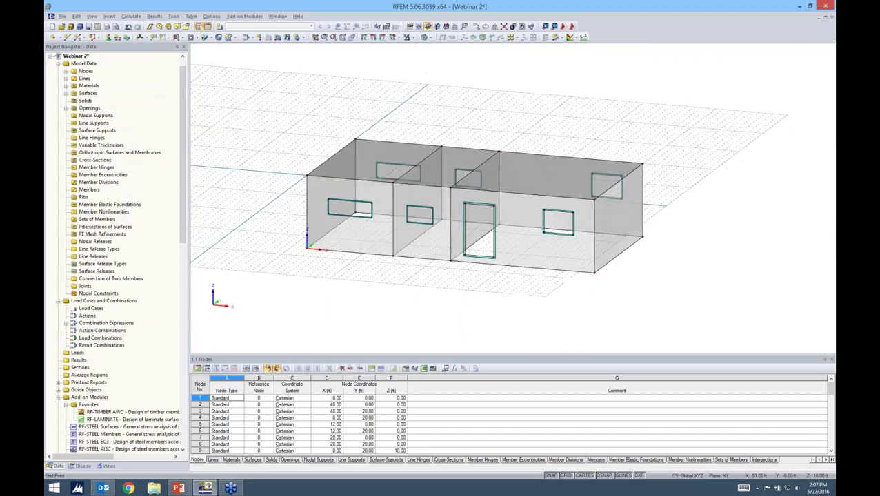
Hide the grid and copy the entire storey upward, from the origin corner's base node to its top node at Z = 10 ft
click(571, 476)
ctrl+middle_drag(670, 277, 724, 238)
drag(683, 219, 258, 193)
ctrl+middle_drag(708, 179, 643, 251)
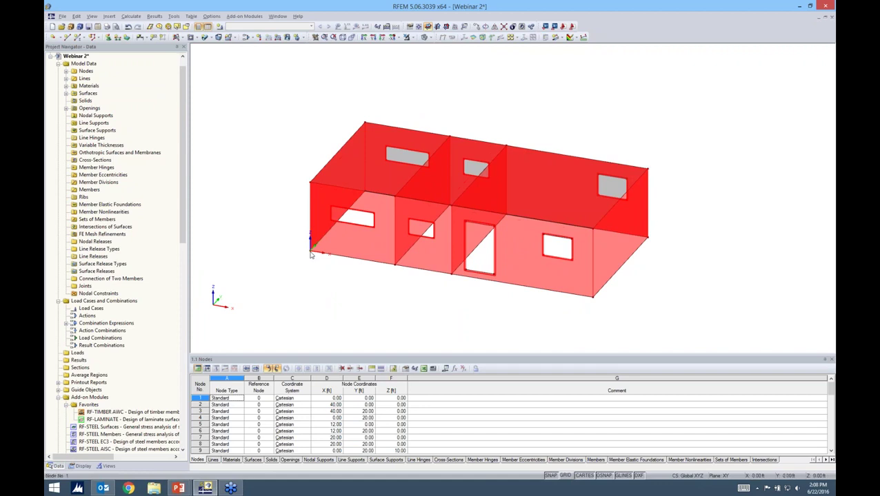
ctrl+drag(310, 251, 311, 183)
ctrl+drag(310, 182, 310, 182)
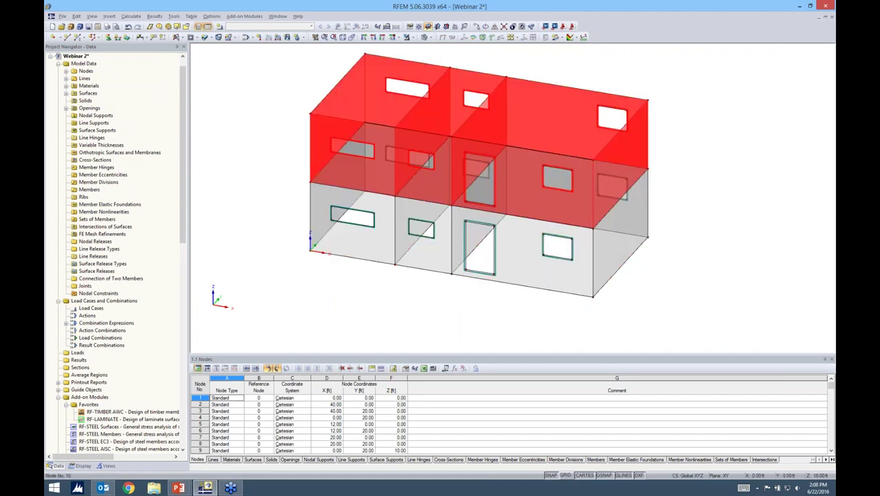
click(265, 226)
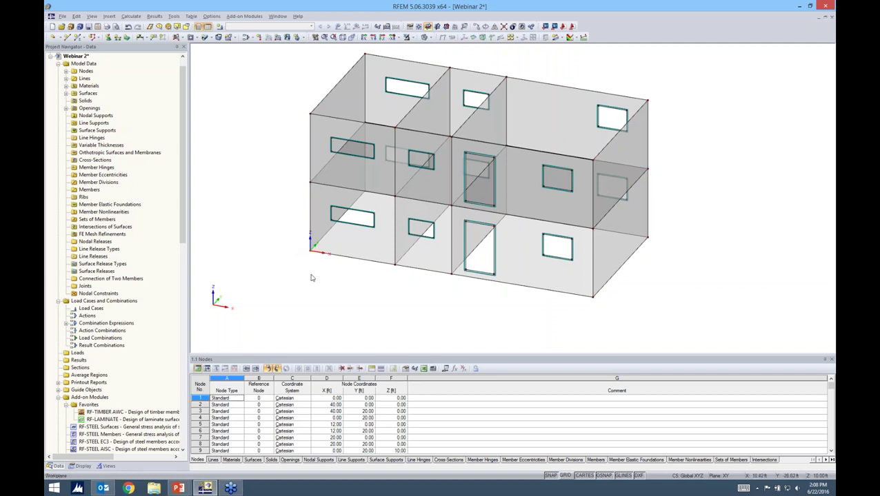
Delete the door opening from the second storey's front wall
ctrl+middle_drag(416, 313, 476, 230)
drag(484, 86, 532, 176)
key(Delete)
Place one intermediate node on each of the four transverse roof lines of the upper storey without dividing the lines
ctrl+middle_drag(659, 226, 610, 260)
ctrl+middle_drag(614, 197, 486, 161)
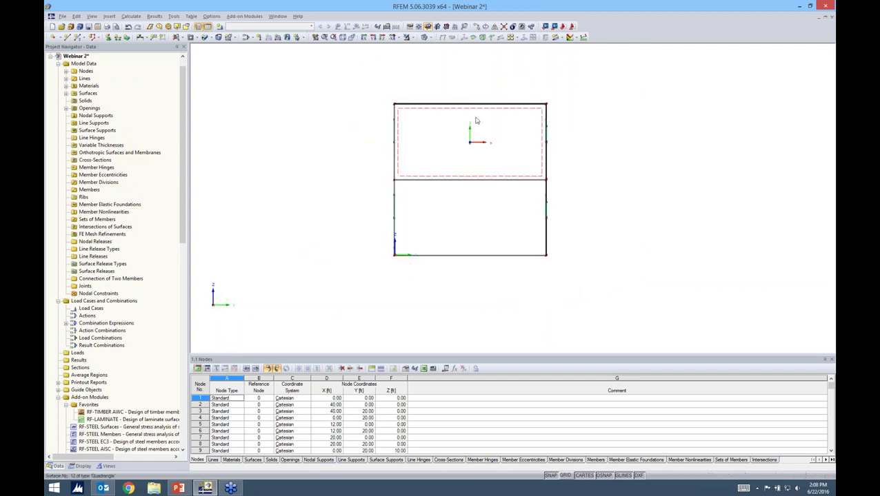
scroll(473, 119, up, 4)
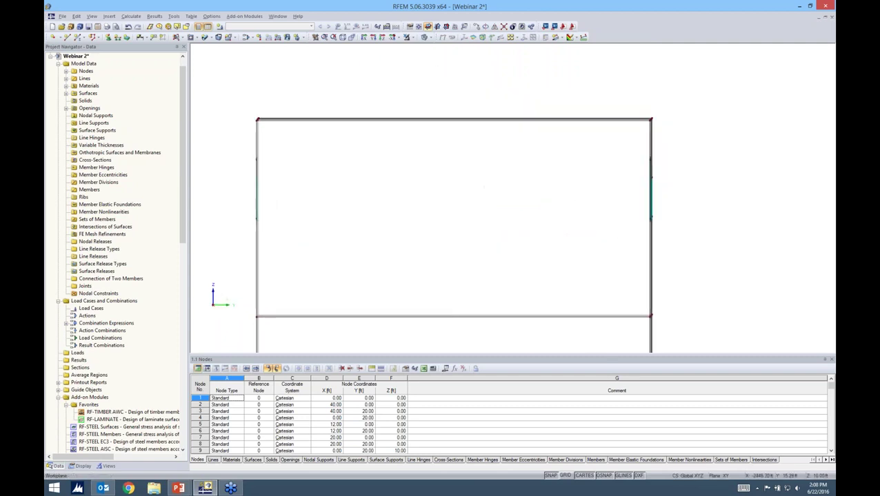
click(431, 37)
click(441, 47)
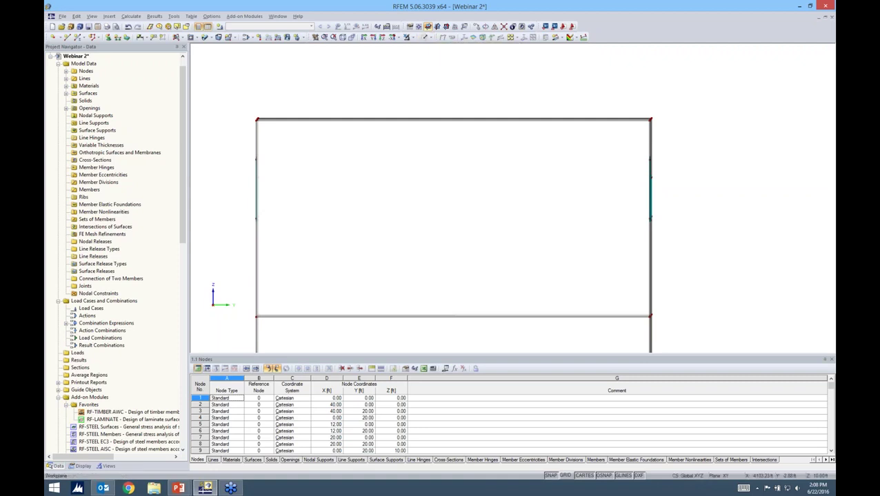
scroll(441, 124, up, 2)
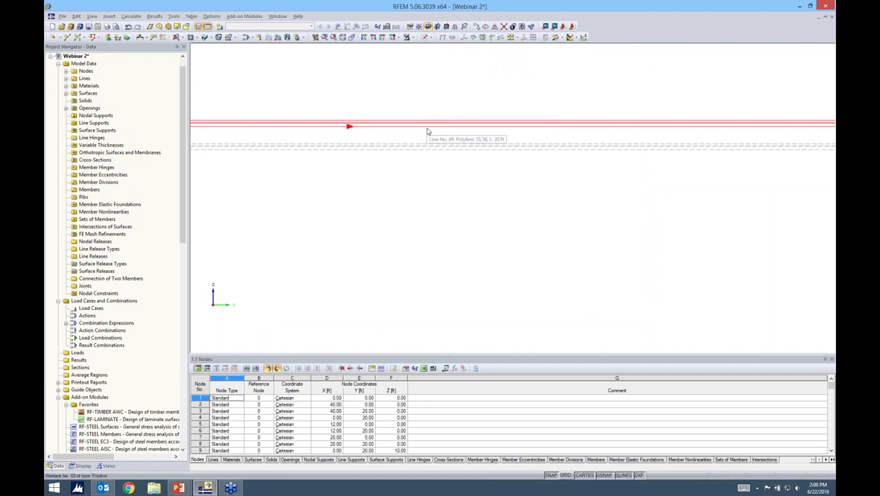
right_click(427, 128)
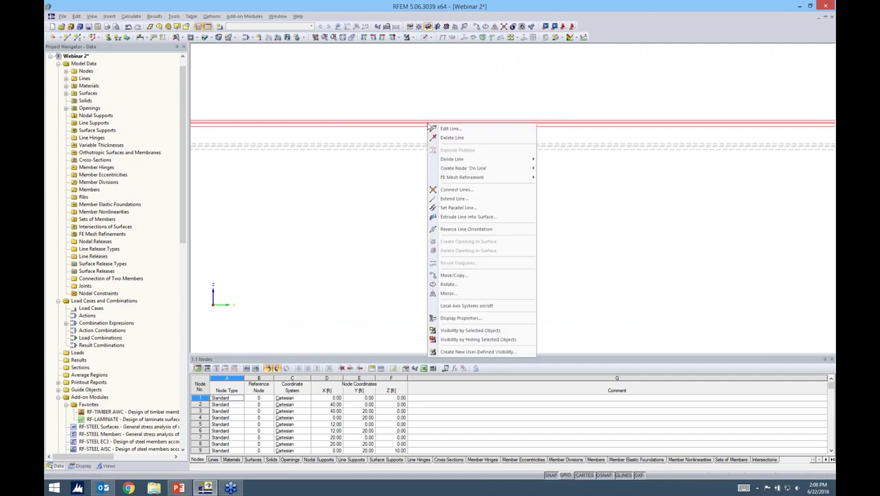
mouse_move(449, 161)
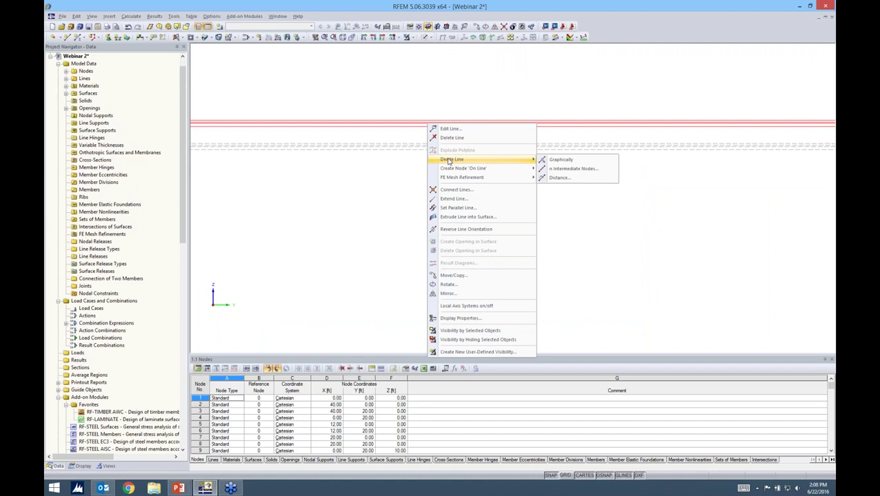
click(569, 170)
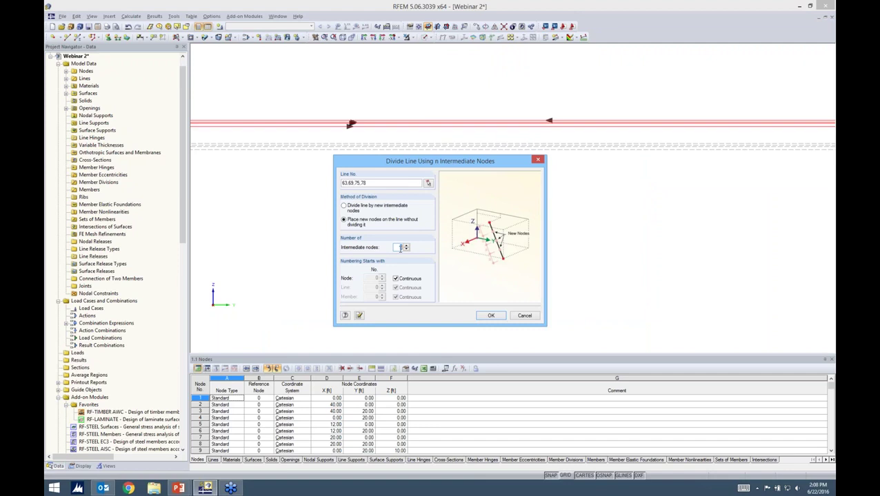
click(489, 316)
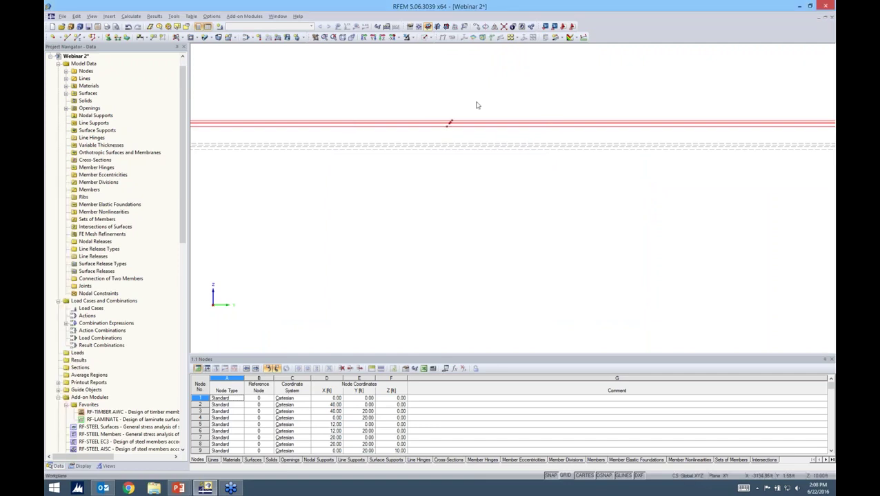
Move the midpoint nodes of the transverse roof lines up 3 ft with zero copies and no Y displacement to form the gable ridge
scroll(466, 113, down, 1)
scroll(466, 112, down, 2)
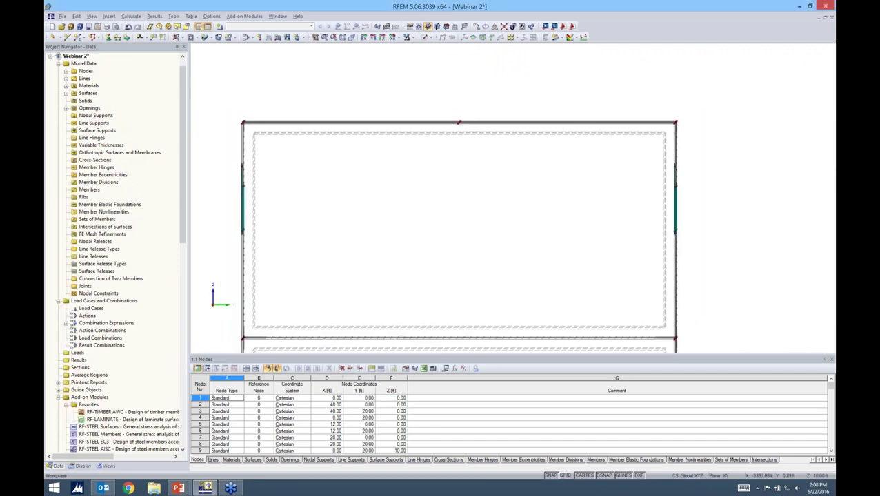
scroll(468, 124, up, 2)
drag(432, 125, 468, 166)
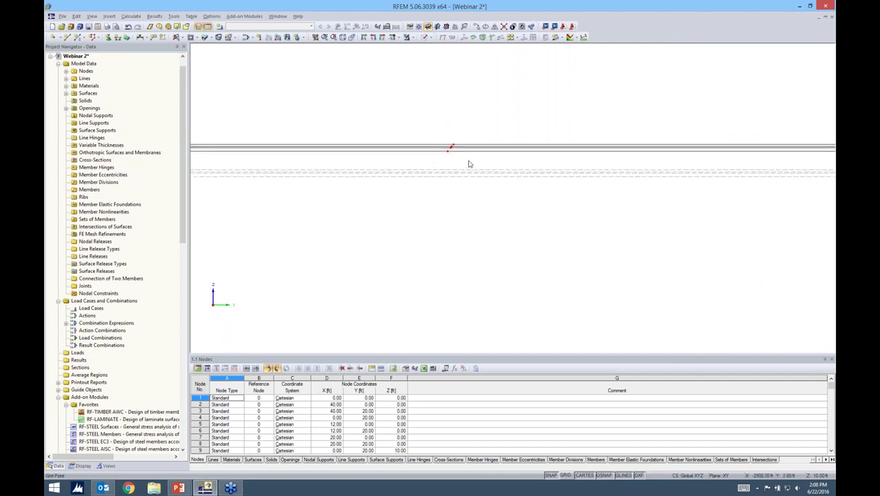
click(475, 27)
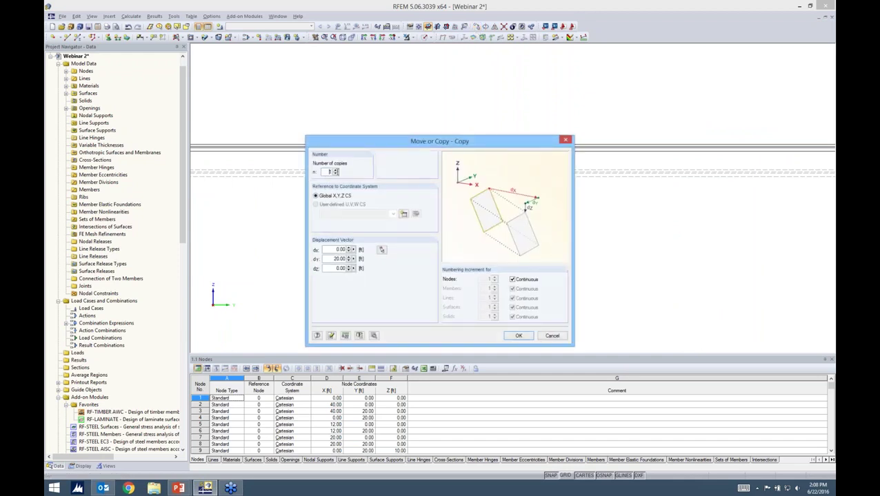
text(0)
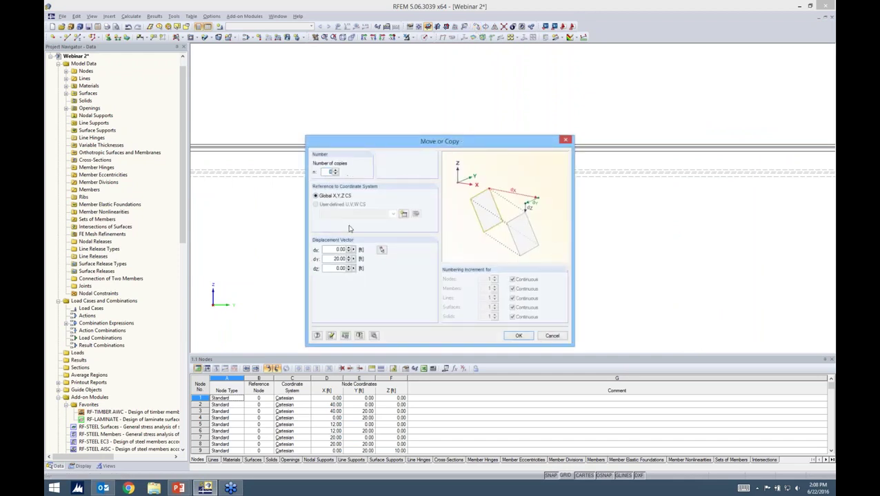
drag(419, 141, 587, 120)
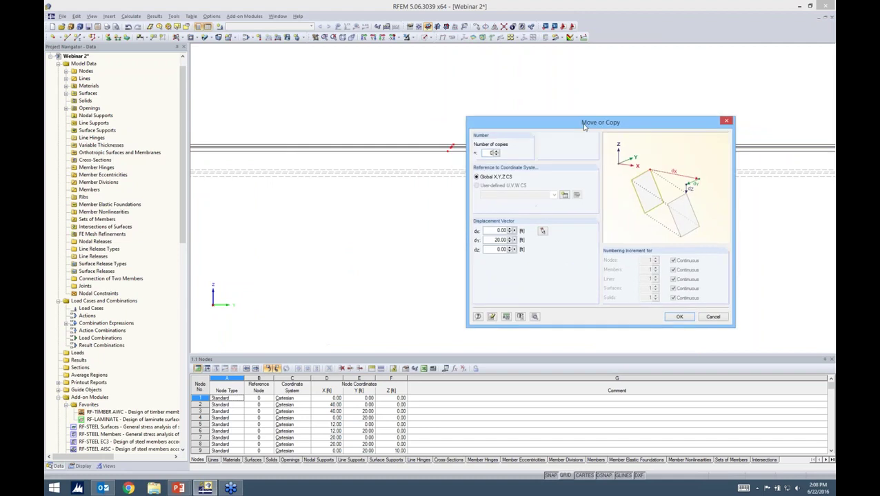
drag(502, 237, 554, 241)
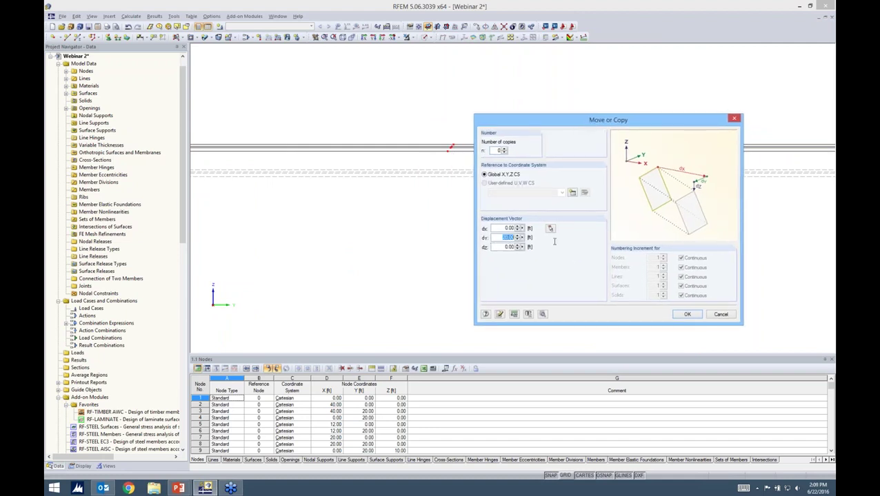
text(0)
key(Tab)
text(3)
click(686, 315)
scroll(449, 192, down, 5)
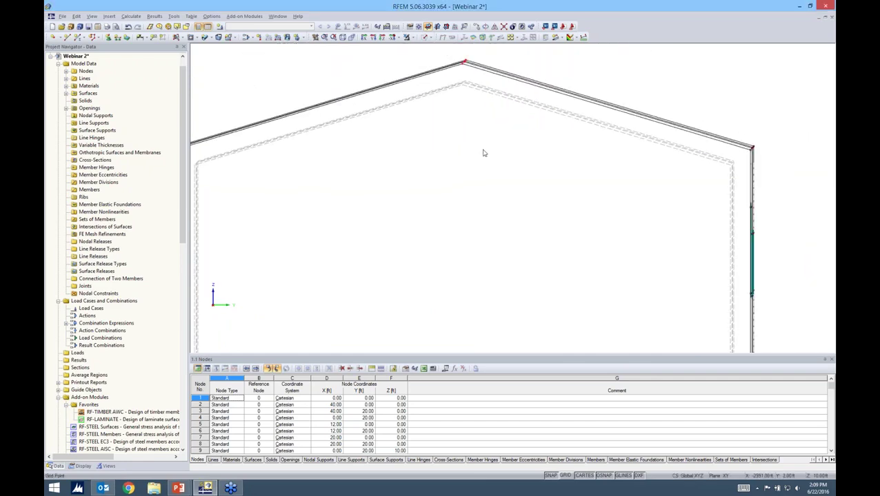
Start a new member of type Beam and open the standardized rectangular timber sections for its cross-section
ctrl+middle_drag(448, 192, 555, 248)
middle_drag(641, 157, 625, 147)
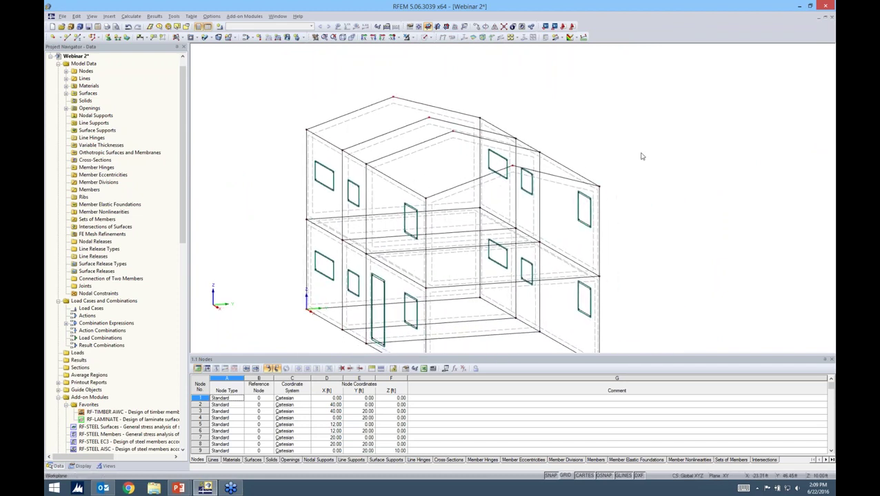
click(81, 37)
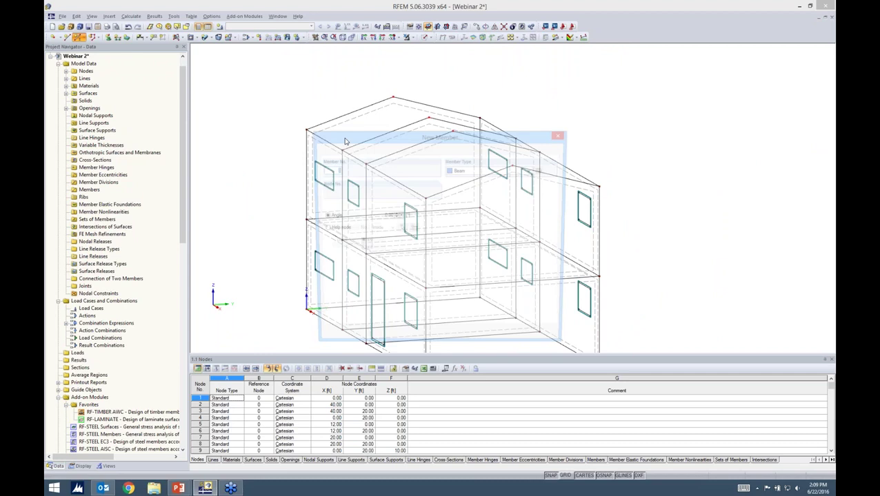
drag(428, 140, 438, 117)
click(496, 153)
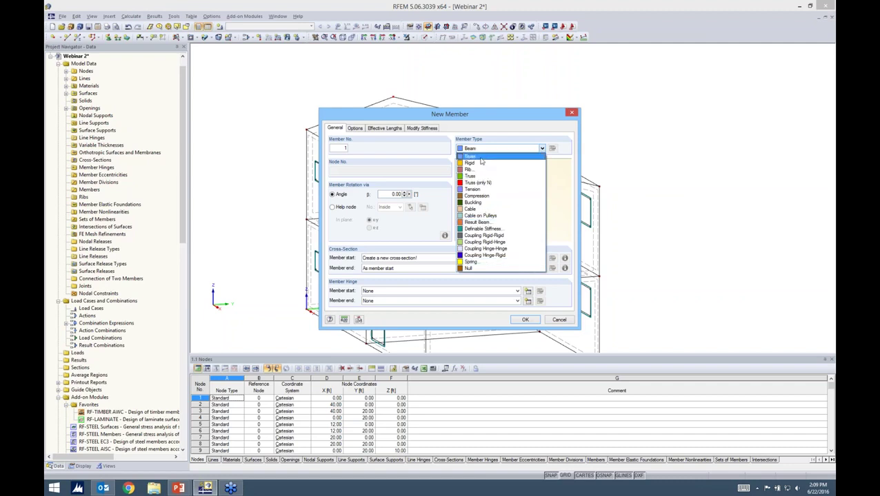
click(481, 156)
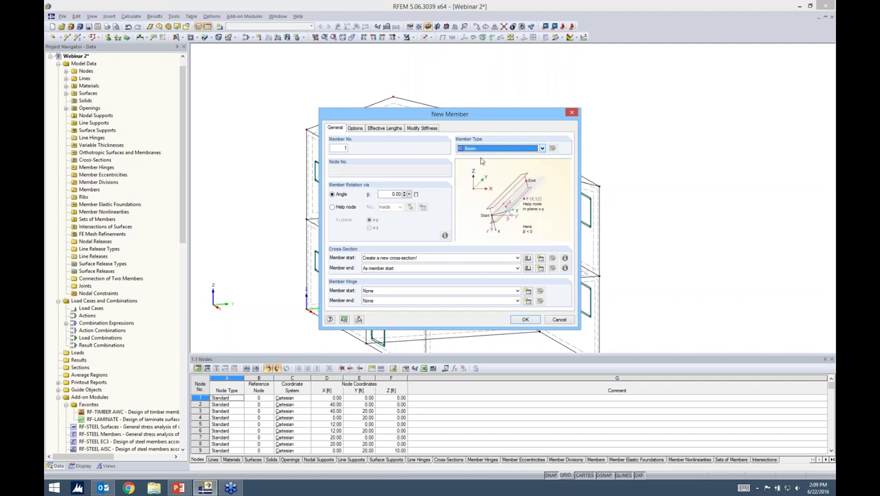
click(527, 259)
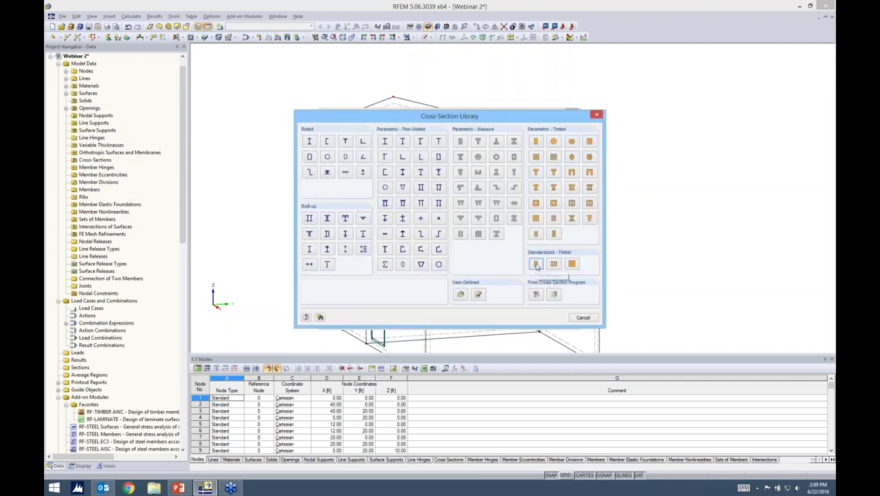
click(535, 264)
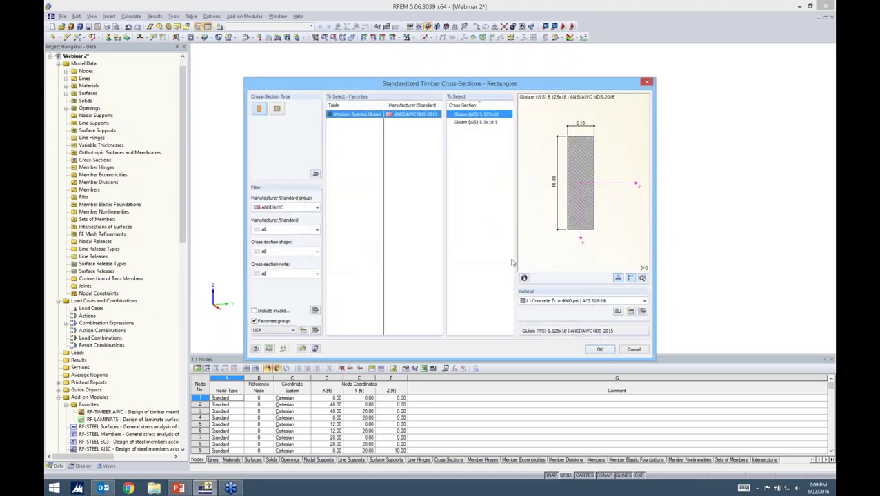
Browse the CAN/CSA lumber, timber and glulam tables with the favorites filter off, then restore the ANSI/AWC group and USA favorites
click(255, 321)
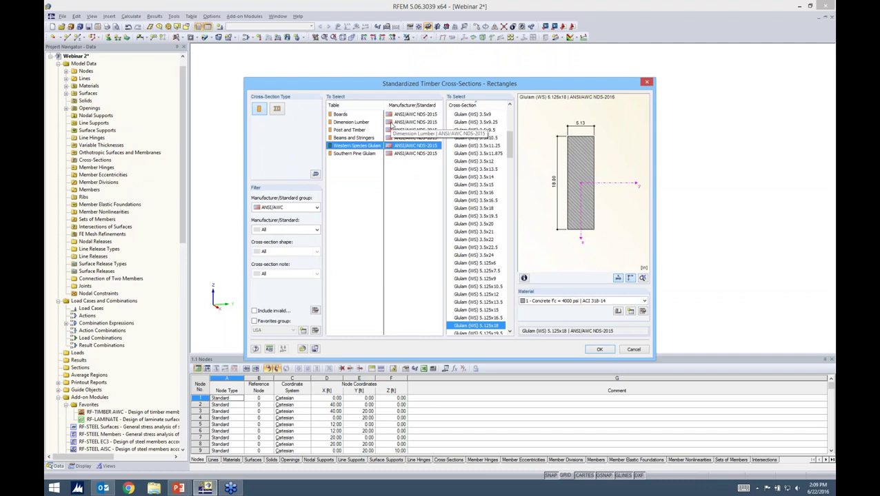
click(282, 210)
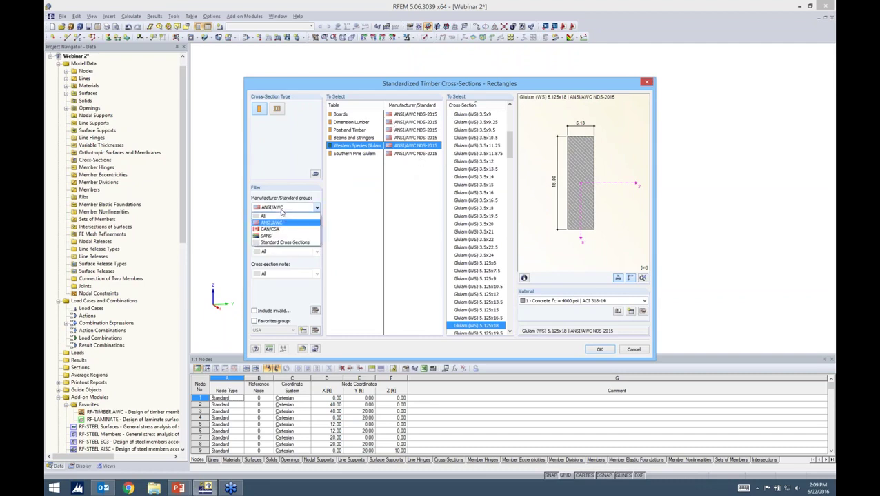
click(272, 229)
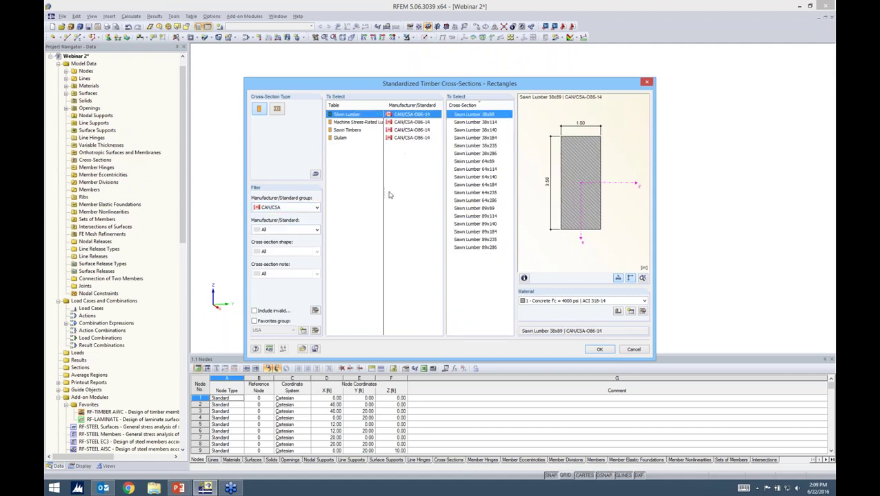
click(357, 123)
click(352, 131)
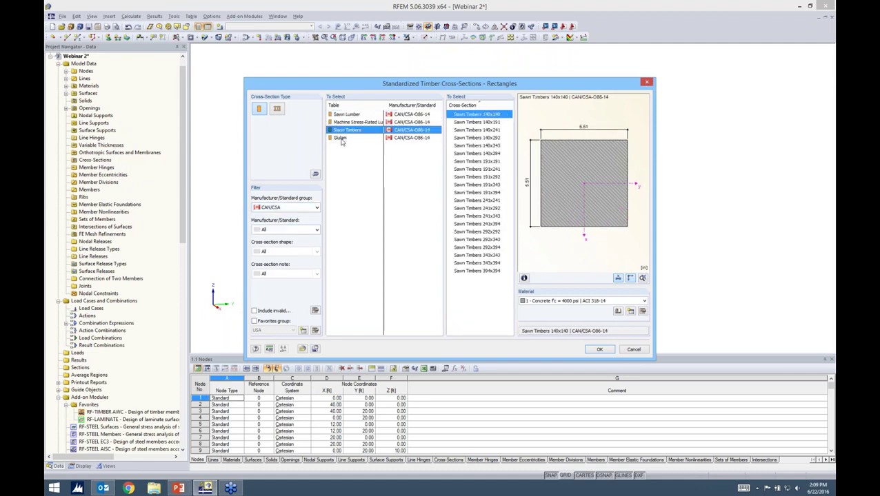
click(341, 140)
click(290, 207)
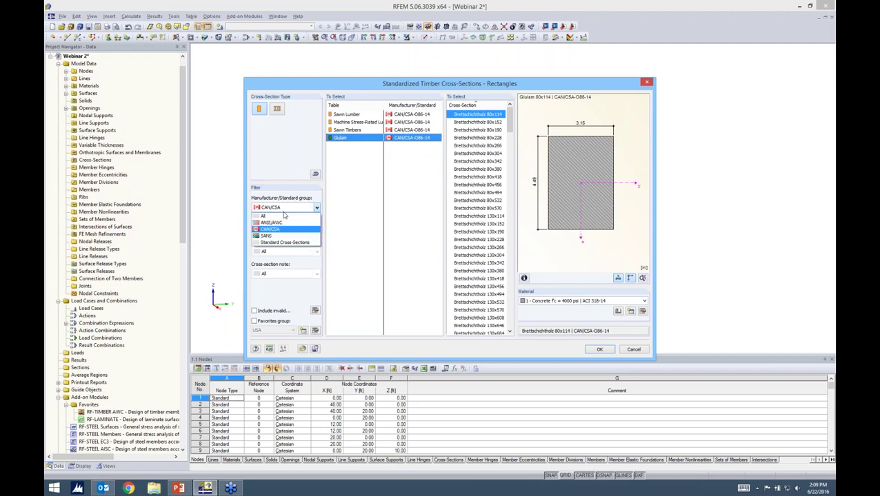
click(276, 215)
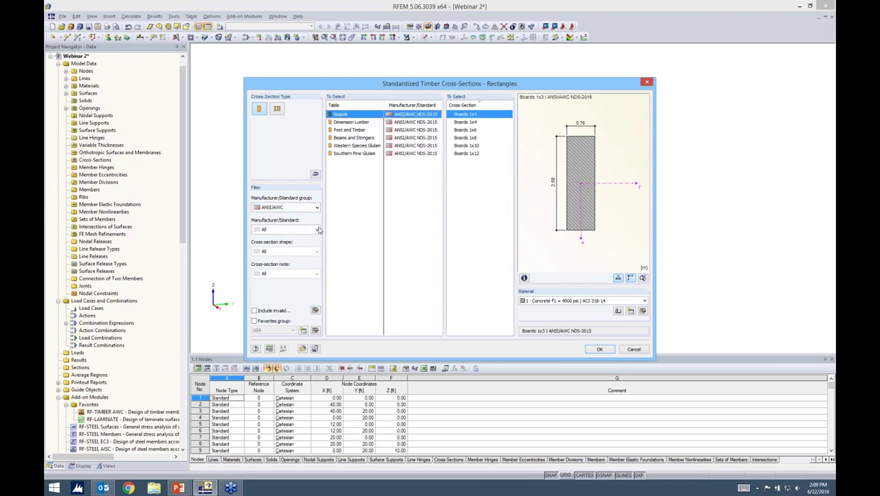
click(254, 321)
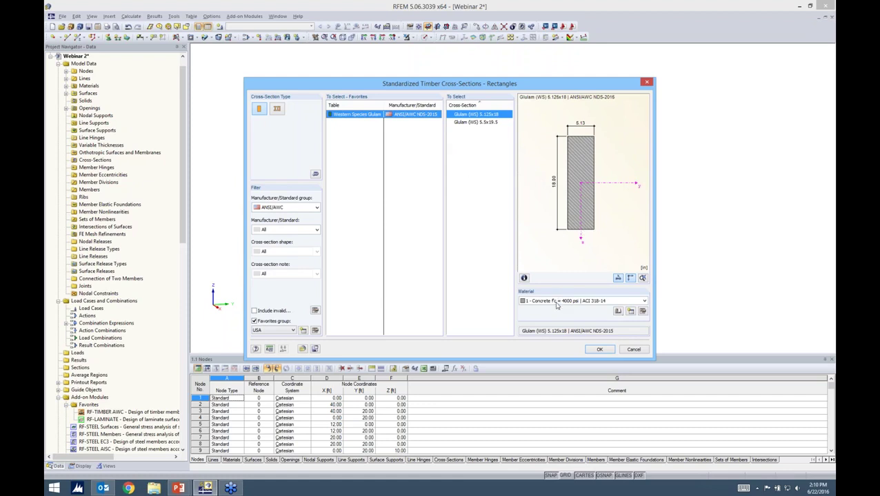
Open the material library for the glulam section and filter it to timber, Wood (North America), standard group ANSI/AWC
click(617, 312)
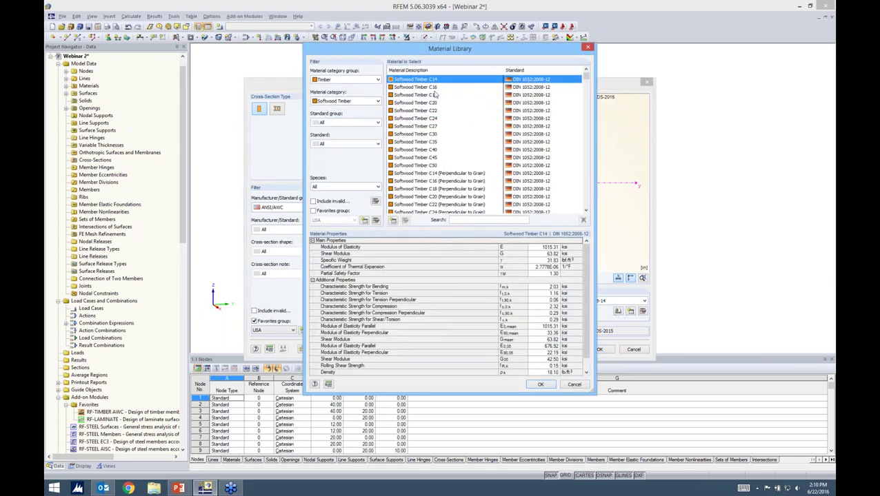
click(358, 82)
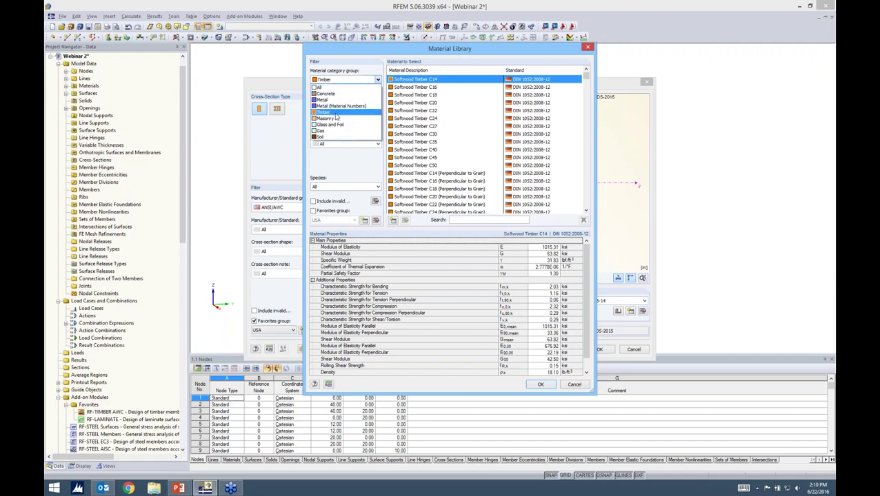
click(335, 113)
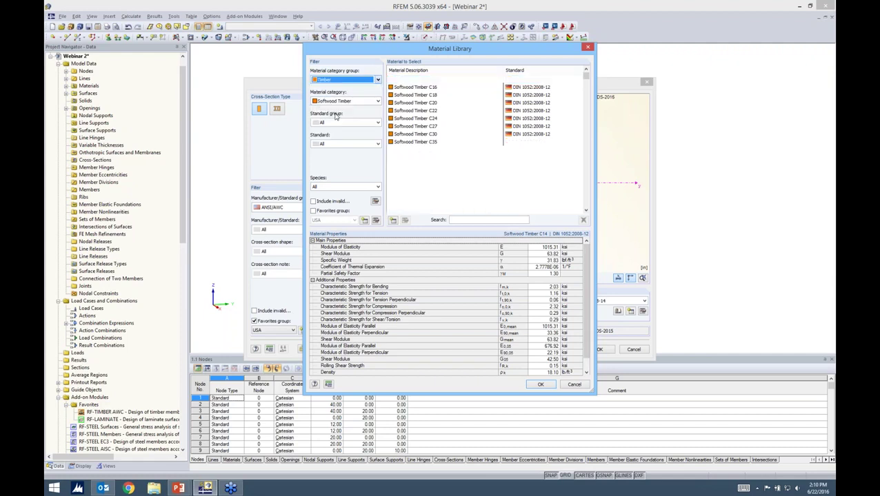
click(338, 102)
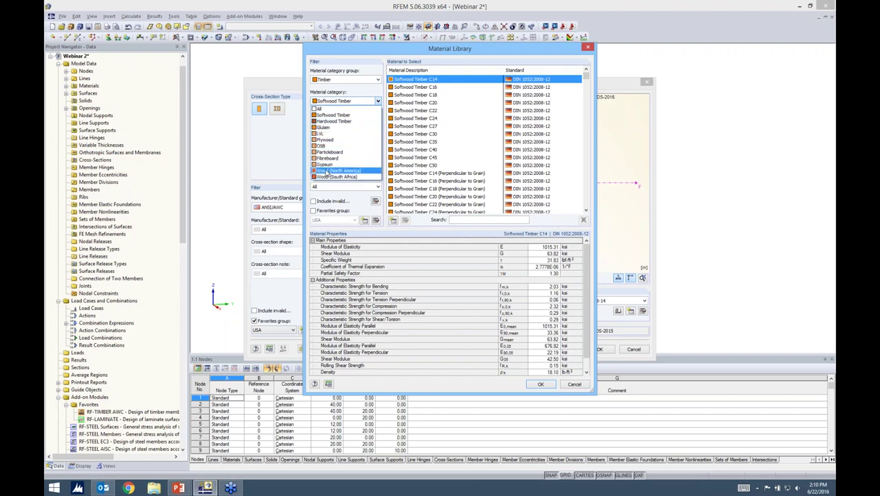
click(325, 171)
click(342, 123)
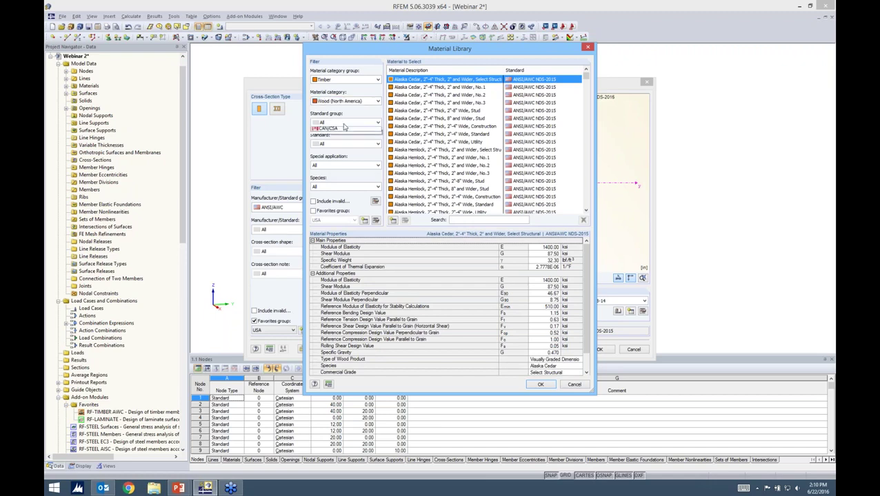
click(339, 146)
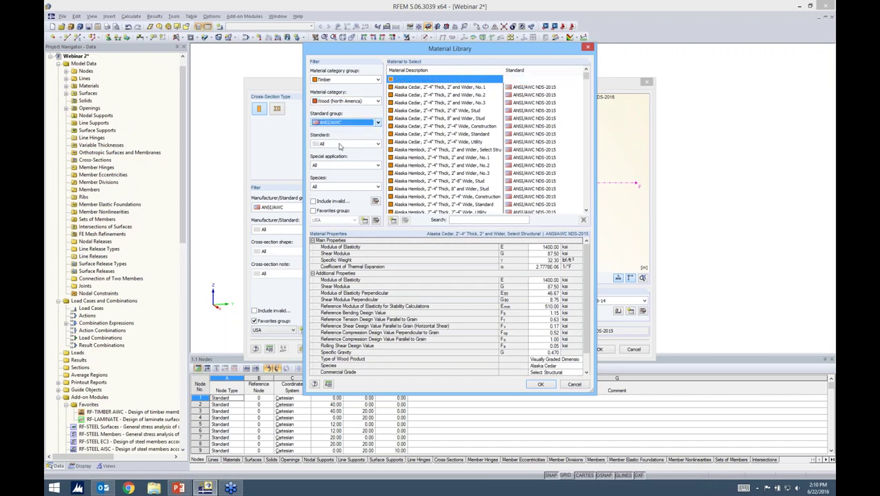
Look at the CAN/CSA wood materials, restore the ANSI/AWC standard group and examine its material list to the end
click(363, 124)
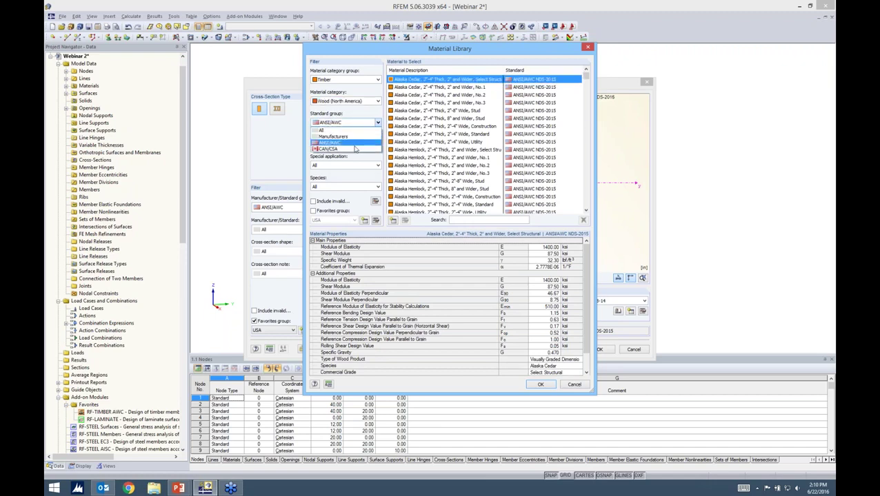
click(352, 137)
click(354, 126)
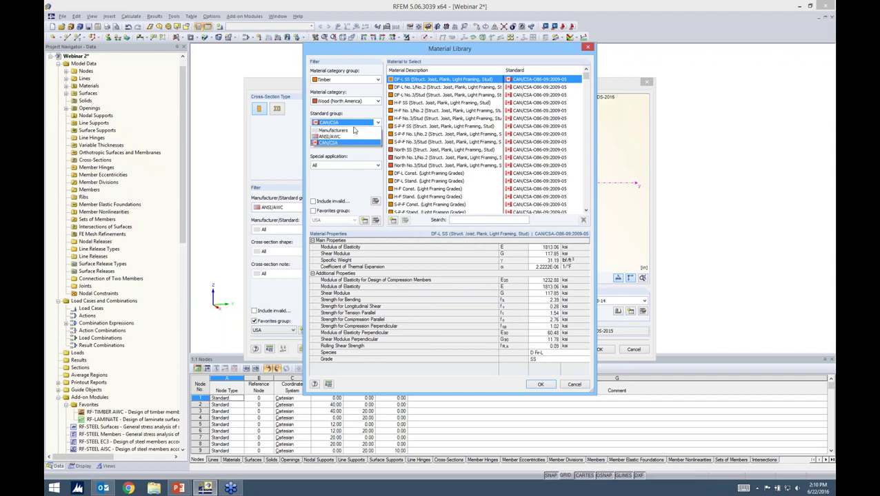
click(341, 144)
drag(585, 78, 583, 206)
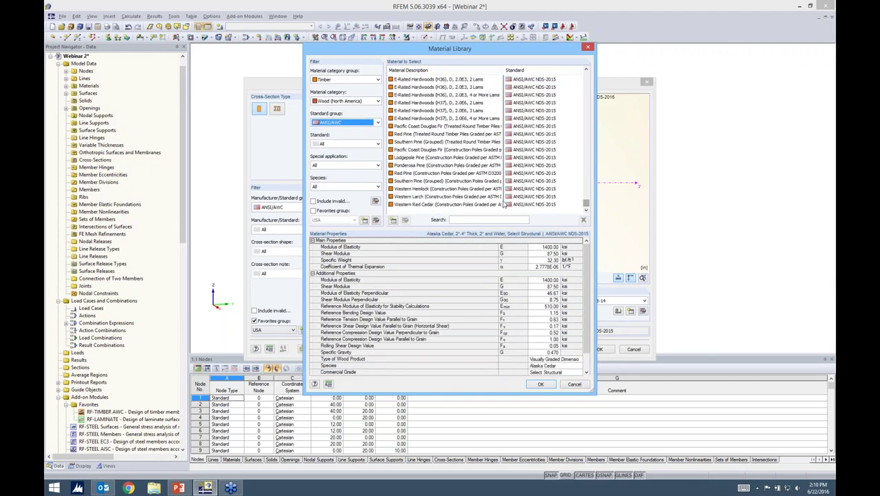
click(460, 220)
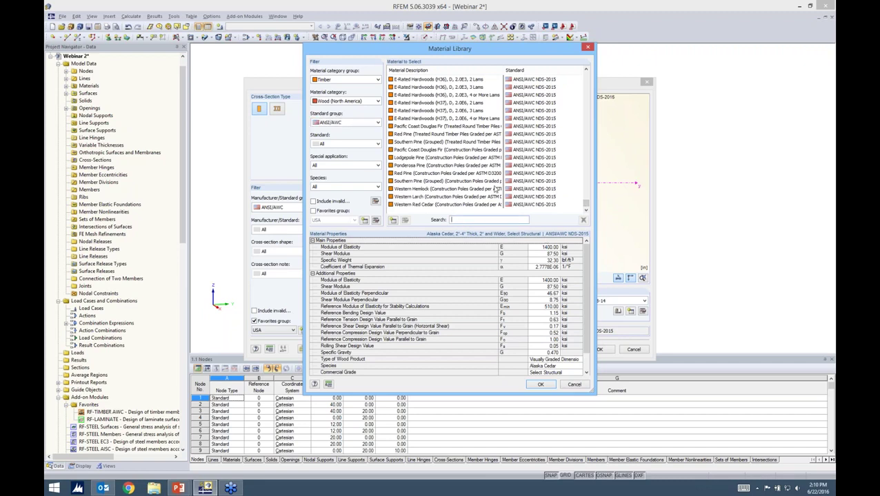
Limit the library to the USA favorites and assign 24F-1.7E, 24F-V5, DF/HF, 4 or More Lams as the section's material
click(314, 211)
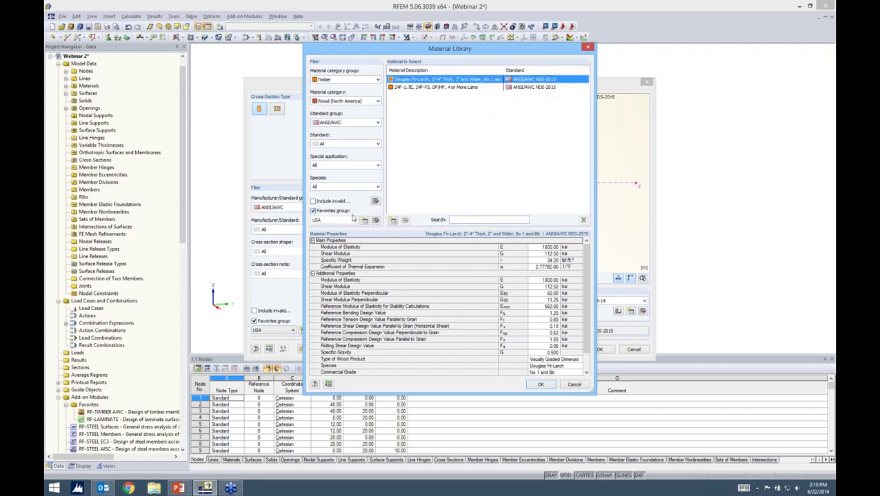
click(416, 87)
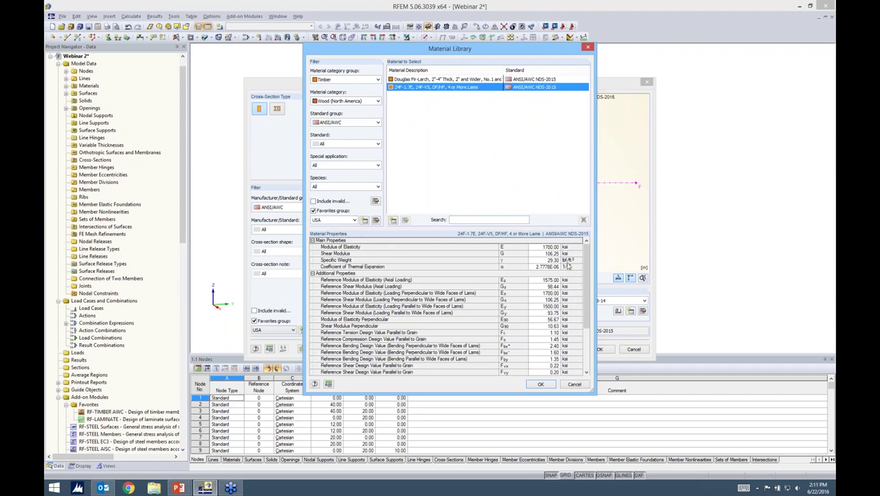
mouse_move(586, 254)
mouse_down()
mouse_move(578, 312)
mouse_move(579, 246)
mouse_up()
click(541, 385)
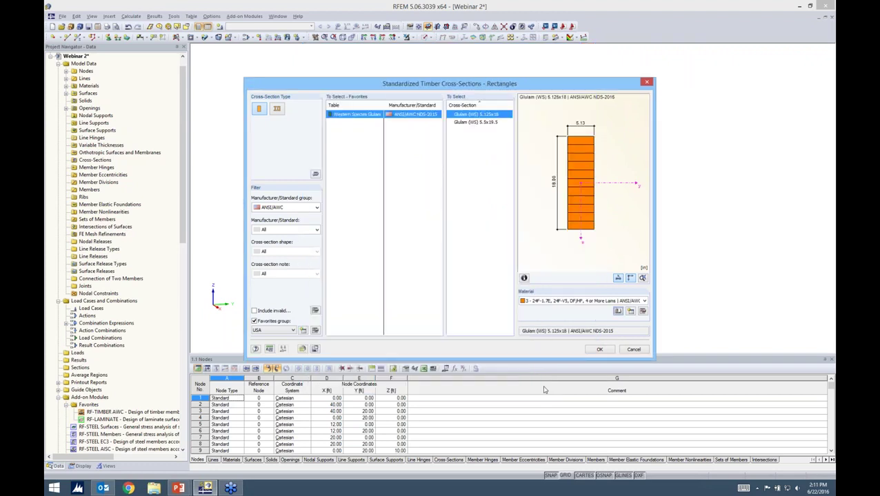
Review the cross-section properties of the Glulam (WS) 5.125x18 section
click(524, 279)
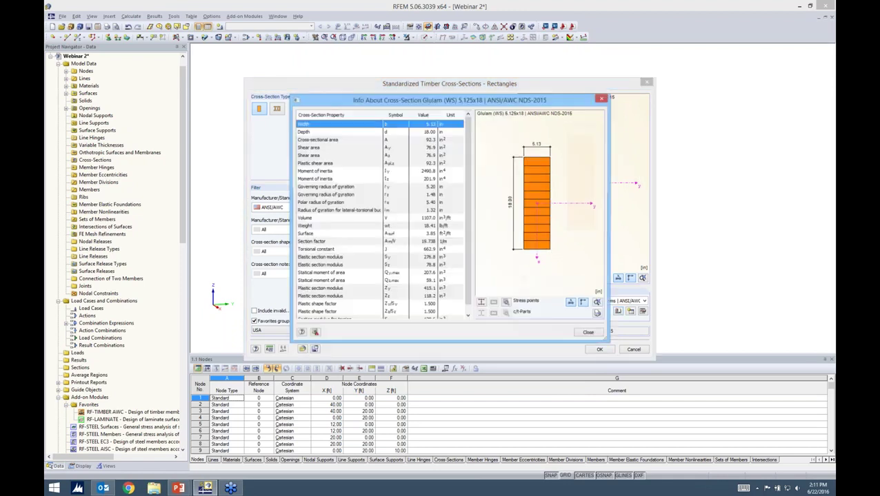
scroll(458, 204, down, 1)
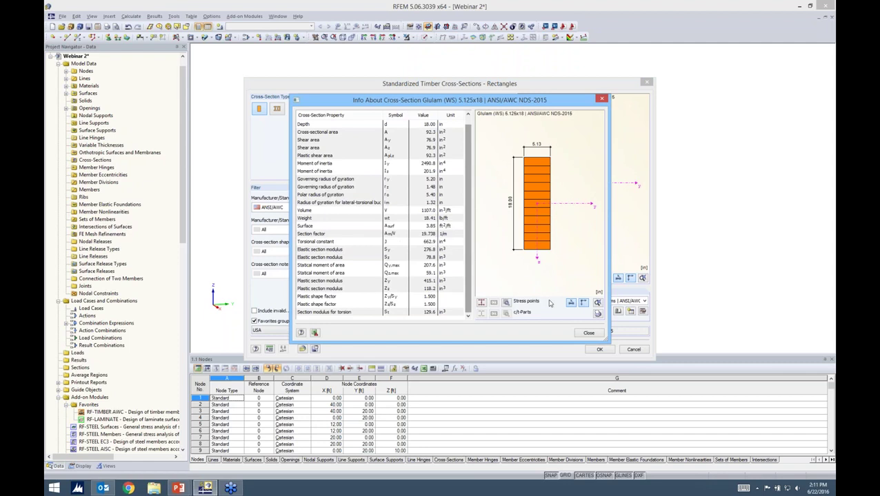
click(586, 334)
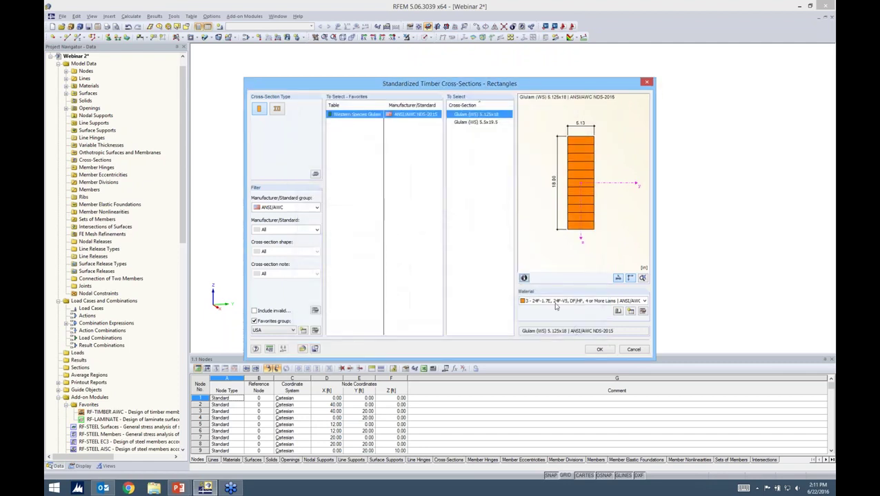
Examine the glulam material's constants and available material models, and switch to the PowerPoint slide show on timber material types
click(642, 312)
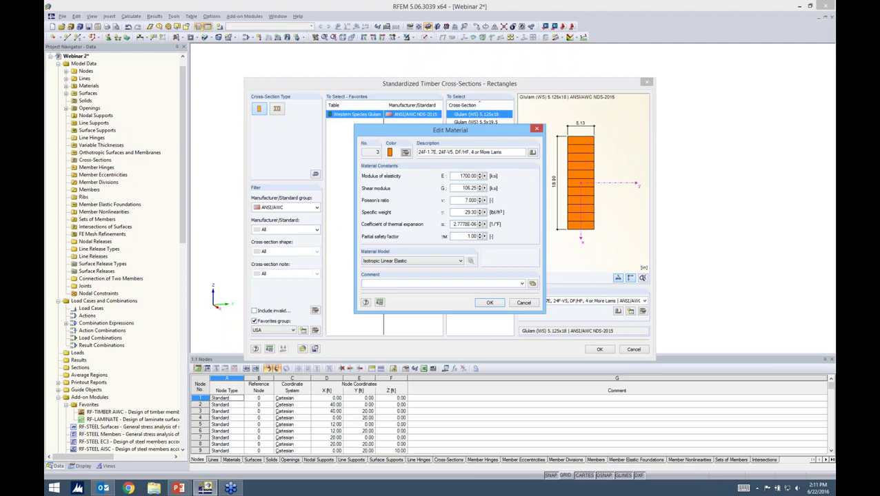
drag(486, 132, 485, 124)
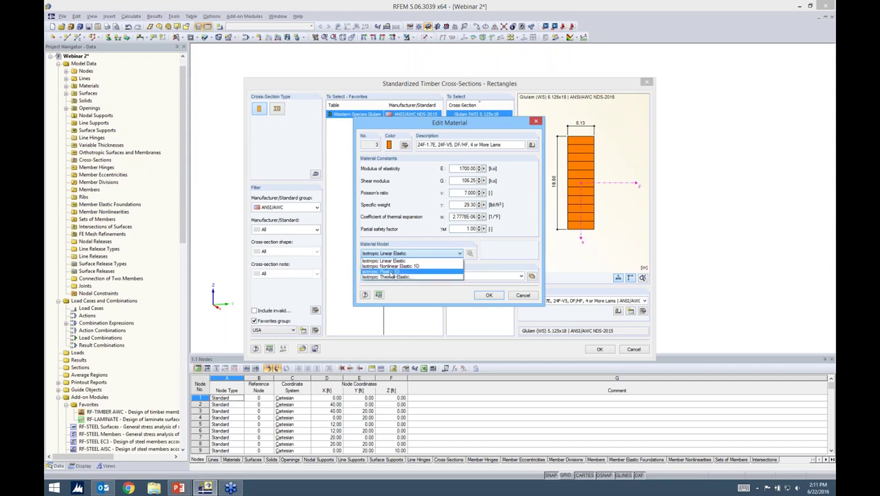
key(alt+Tab)
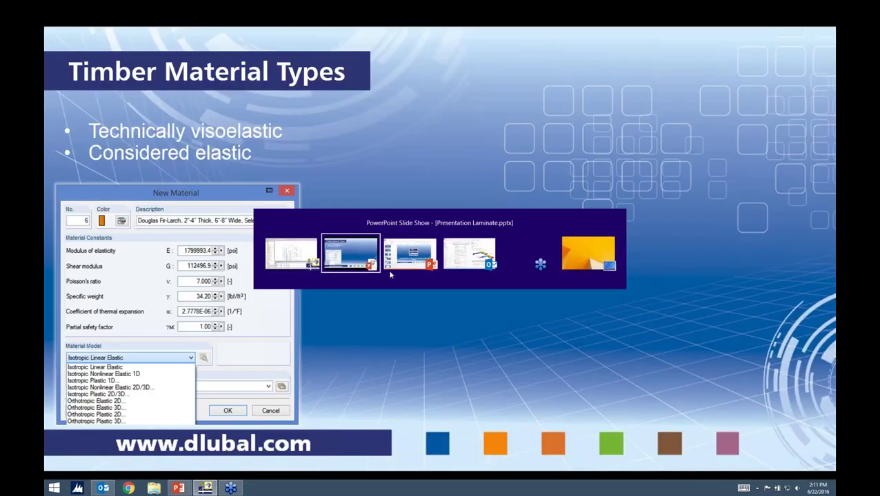
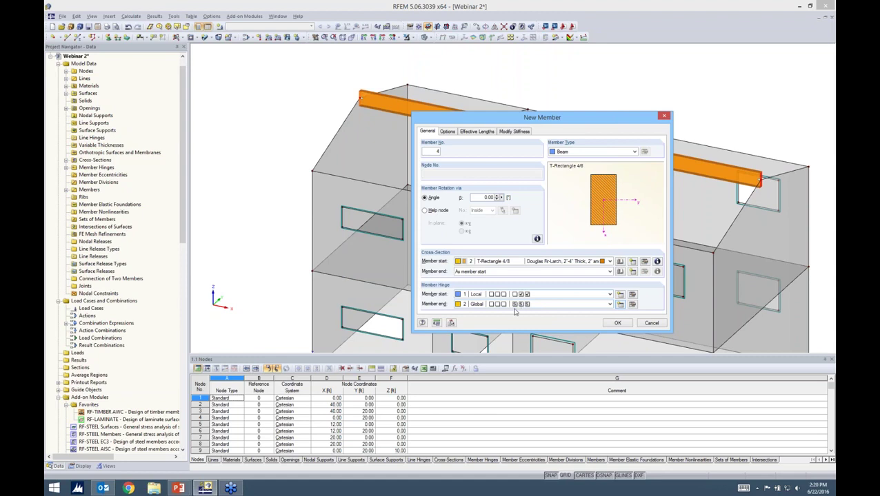
Place a T-Rectangle 4/8 Douglas Fir-Larch beam with start hinge 1 and end hinge 2 from the ridge beam's X=0 end to the front eave corner
click(615, 323)
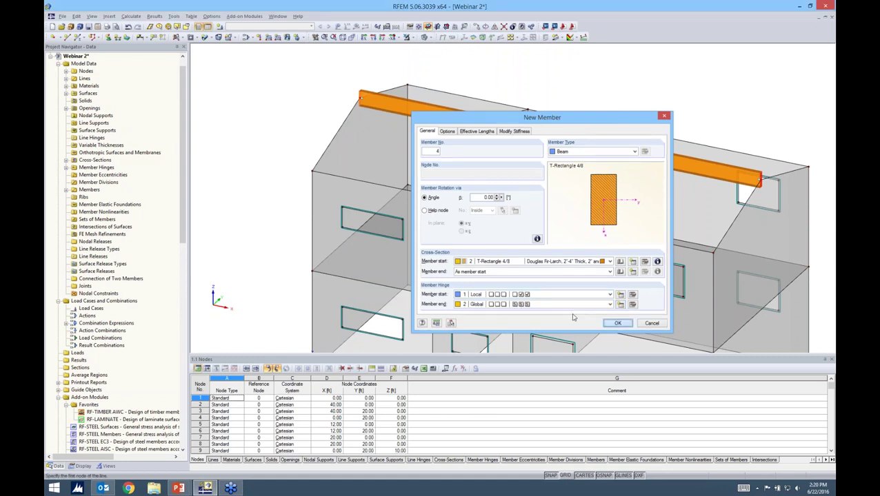
ctrl+middle_drag(308, 145, 346, 153)
click(349, 115)
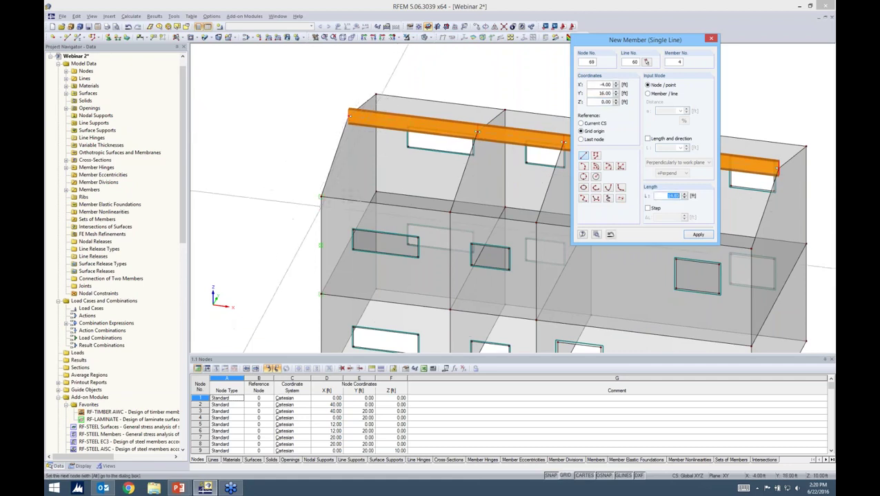
click(321, 197)
ctrl+middle_drag(296, 255, 269, 237)
Copy the end rafter down the slope from its ridge node to its eave node to form an overhang beyond the wall
ctrl+drag(341, 95, 301, 167)
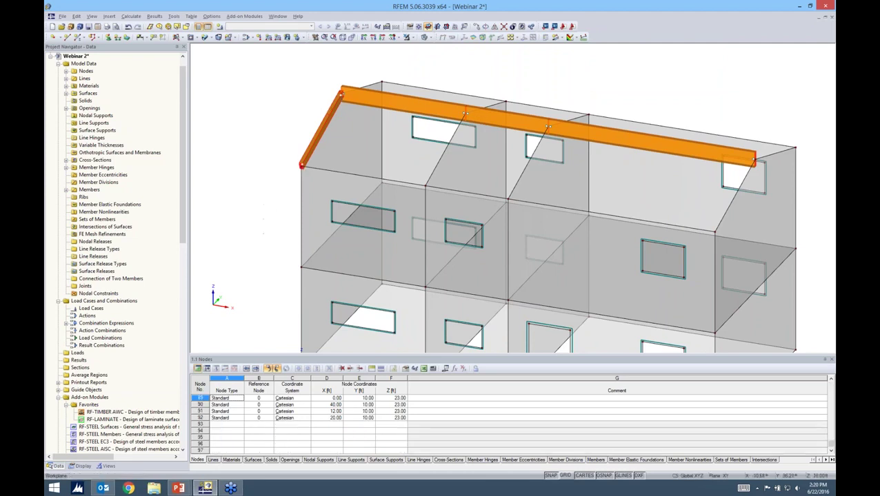
click(285, 139)
ctrl+middle_drag(331, 182, 304, 197)
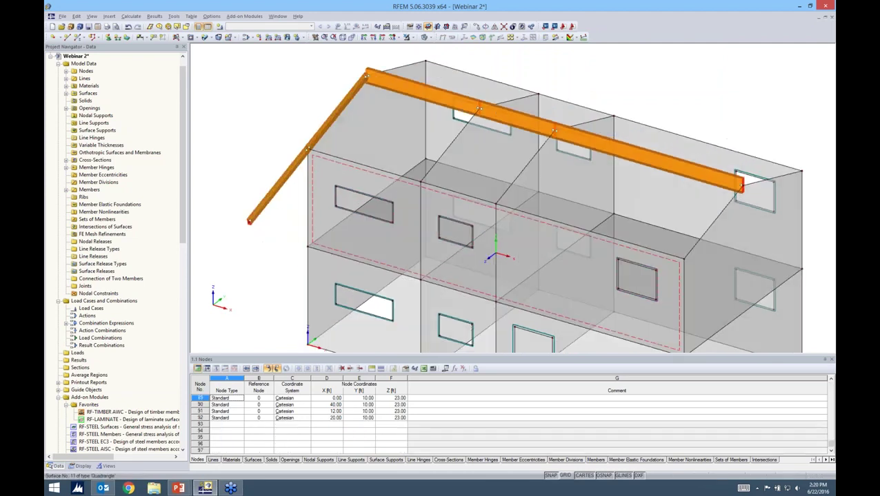
Set the overhang member's start hinge to hinge 2 (Global)
double_click(291, 177)
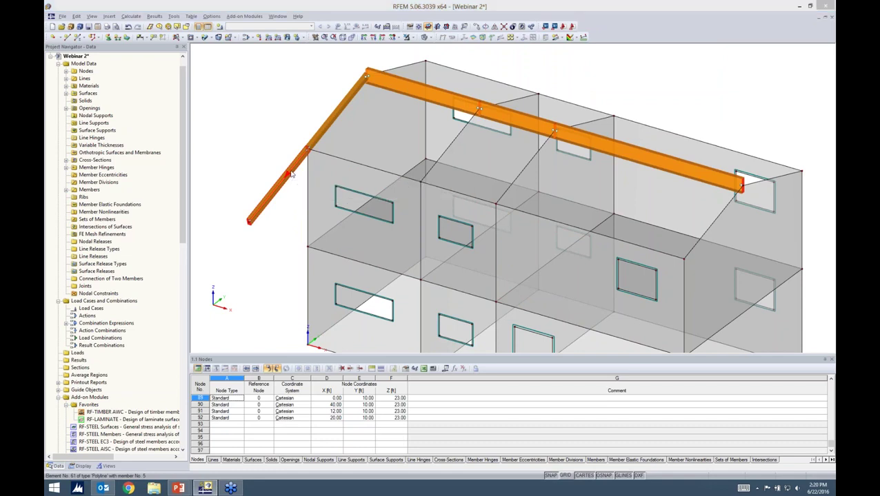
drag(376, 140, 457, 130)
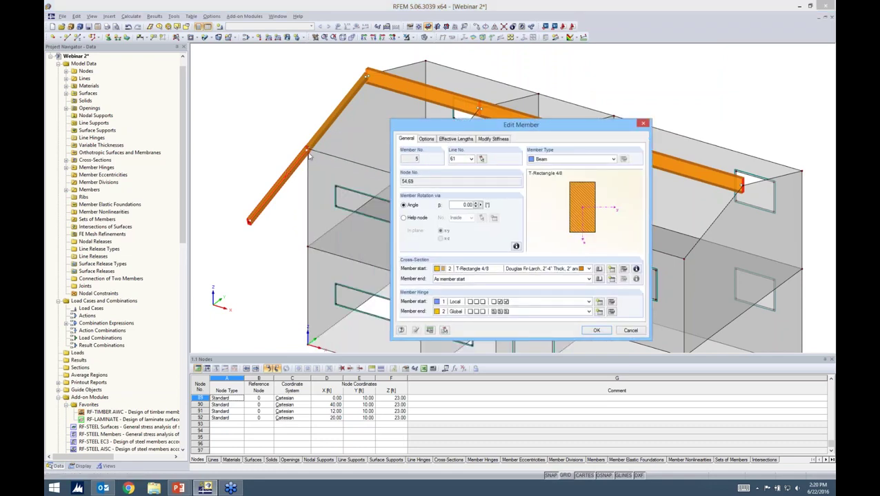
click(514, 303)
click(503, 321)
click(514, 303)
click(505, 322)
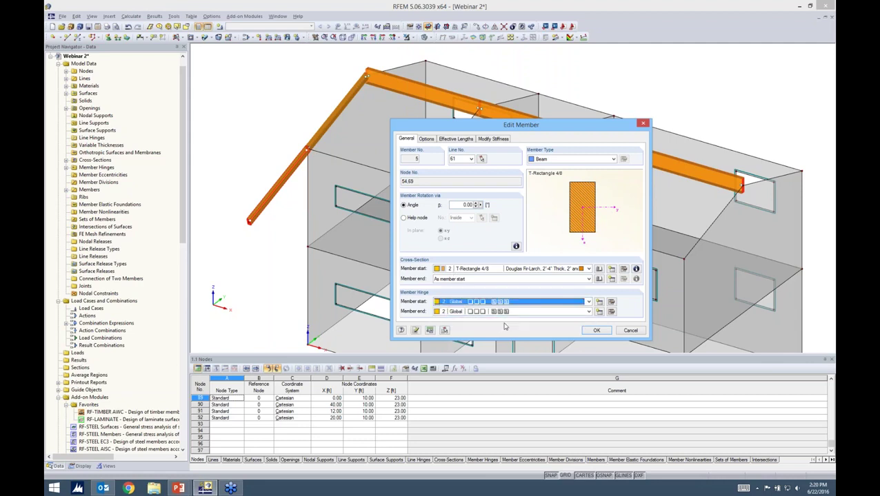
click(595, 330)
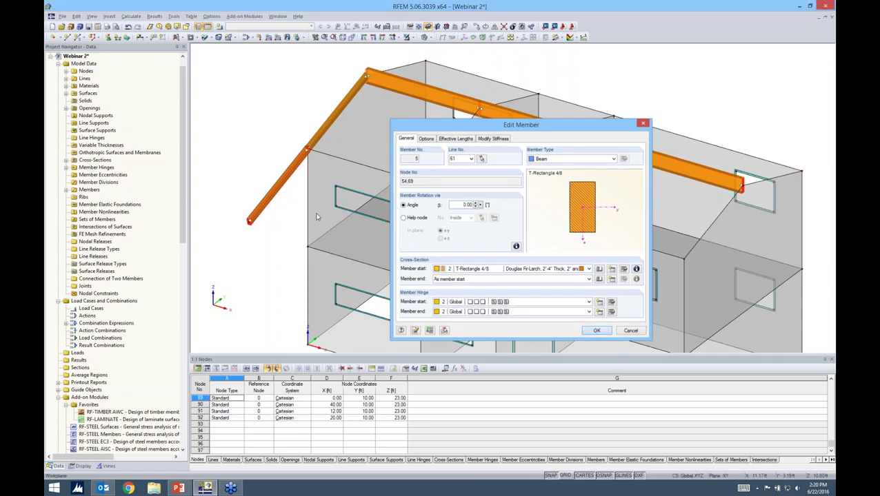
Divide the overhang member with a new intermediate node 2 ft from its start and delete the outer piece
right_click(288, 181)
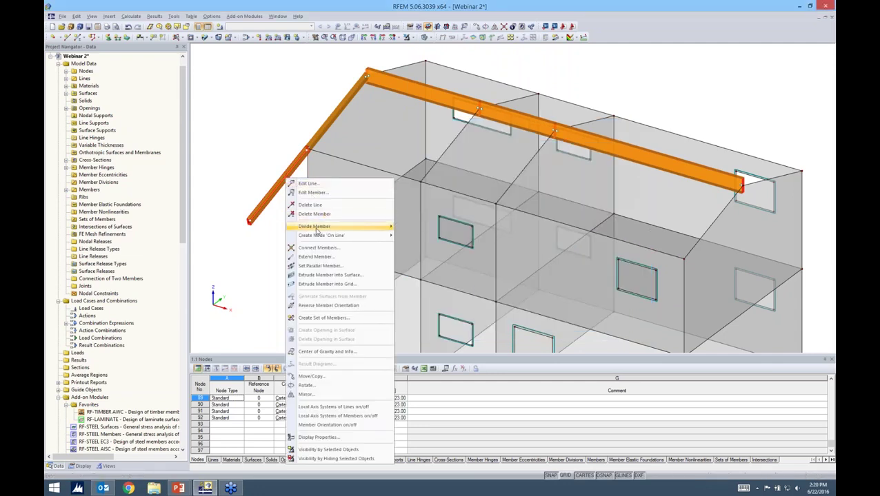
mouse_move(317, 230)
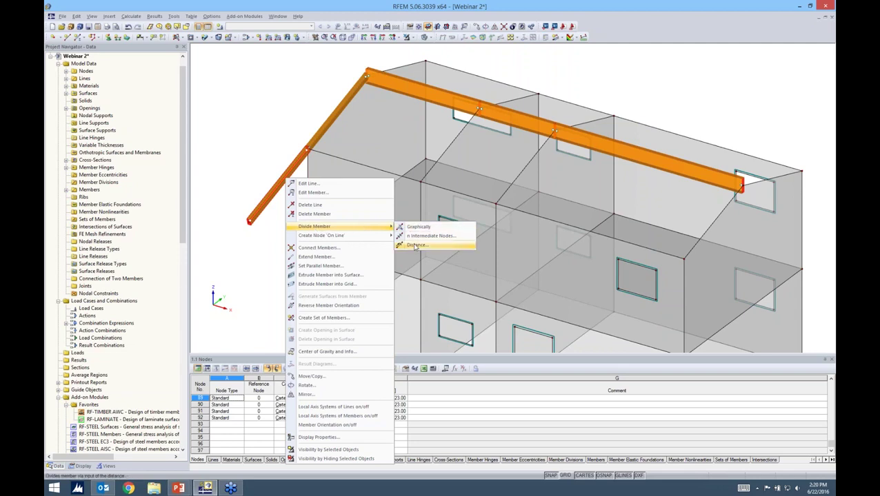
click(415, 246)
drag(442, 135, 515, 102)
click(404, 153)
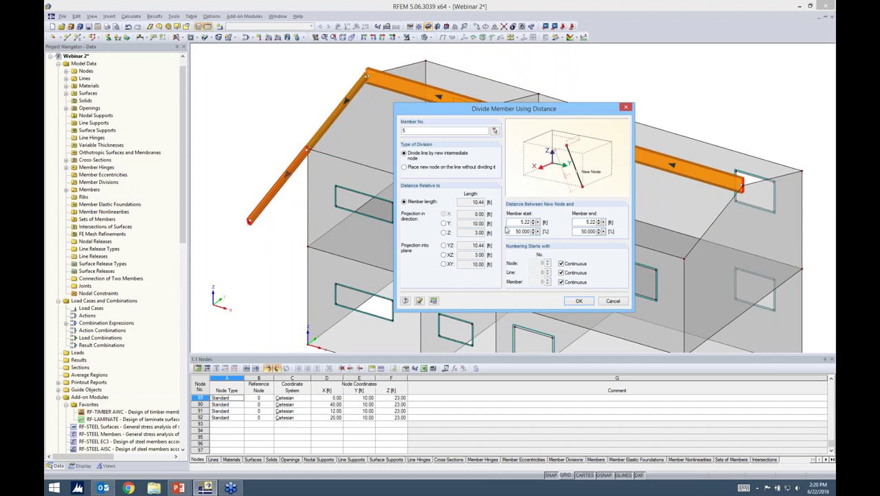
double_click(515, 222)
text(2)
click(579, 302)
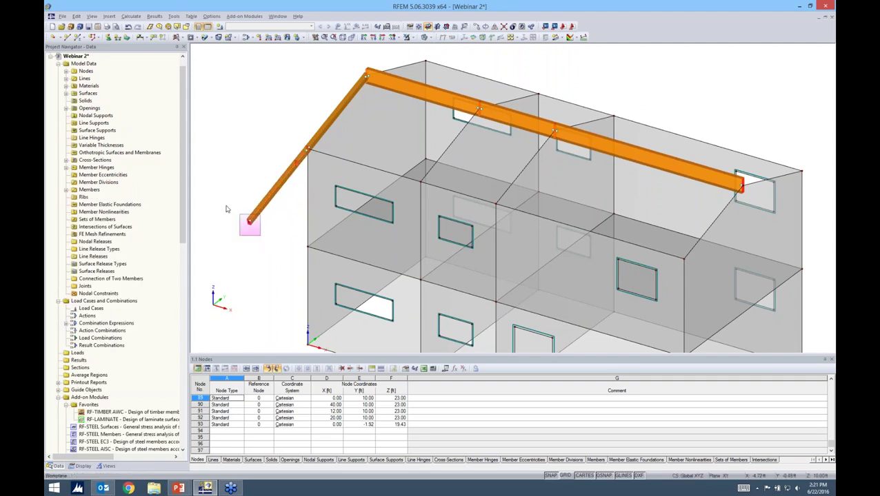
drag(225, 207, 230, 207)
key(Delete)
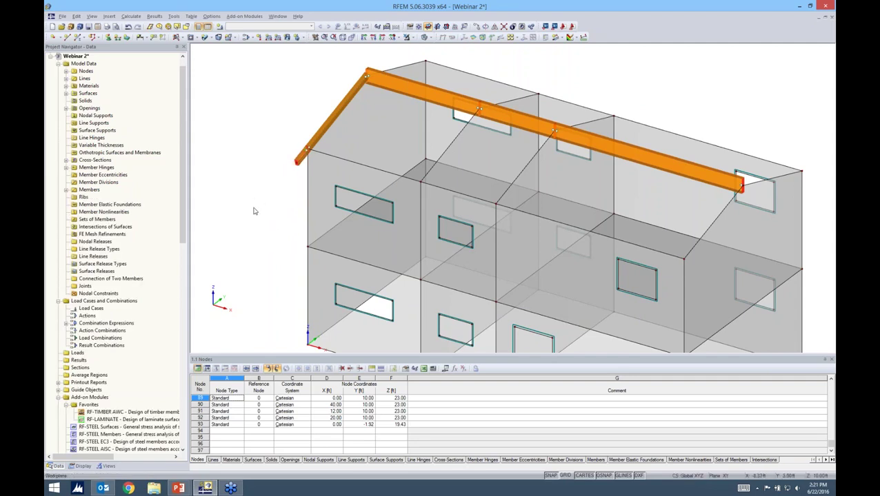
Try to move the end rafter and its overhang by 0.5 ft in X and 3 ft in Z, and undo the move
ctrl+middle_drag(269, 215, 488, 182)
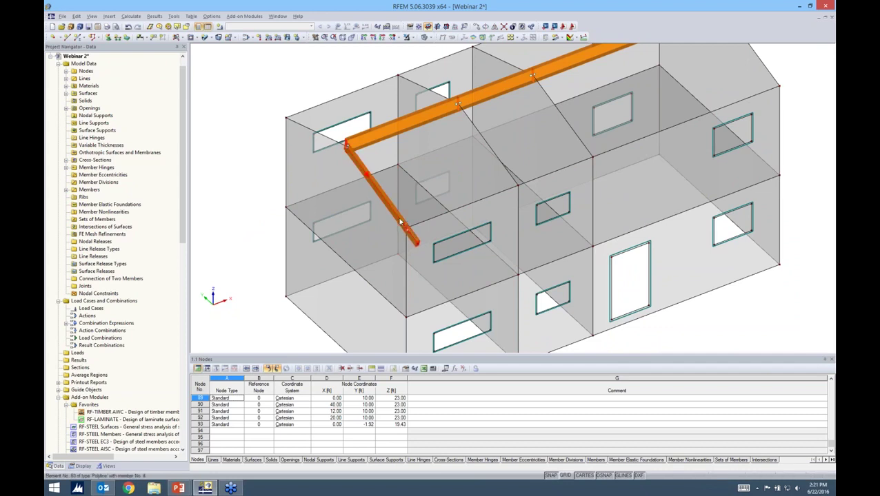
click(476, 26)
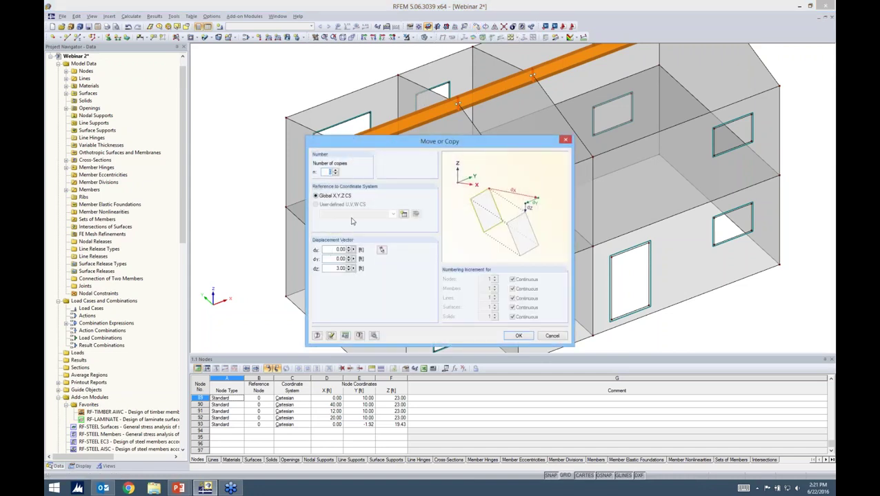
double_click(339, 249)
text(0.5)
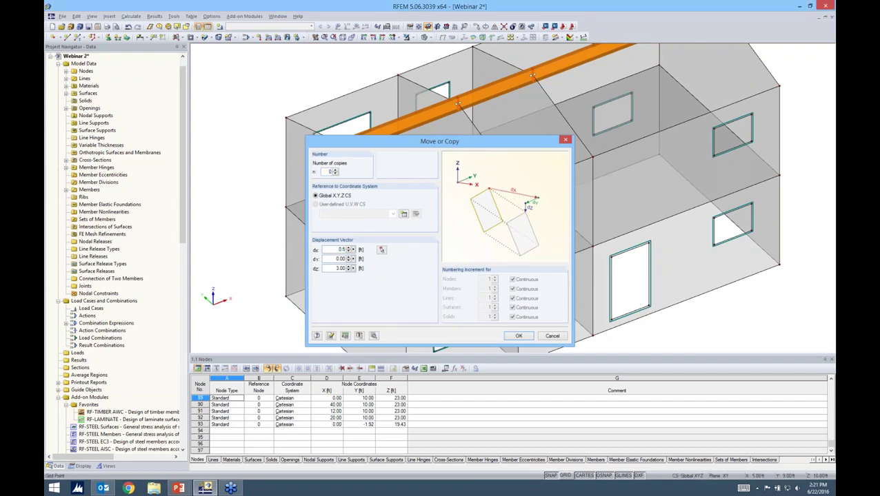
key(Return)
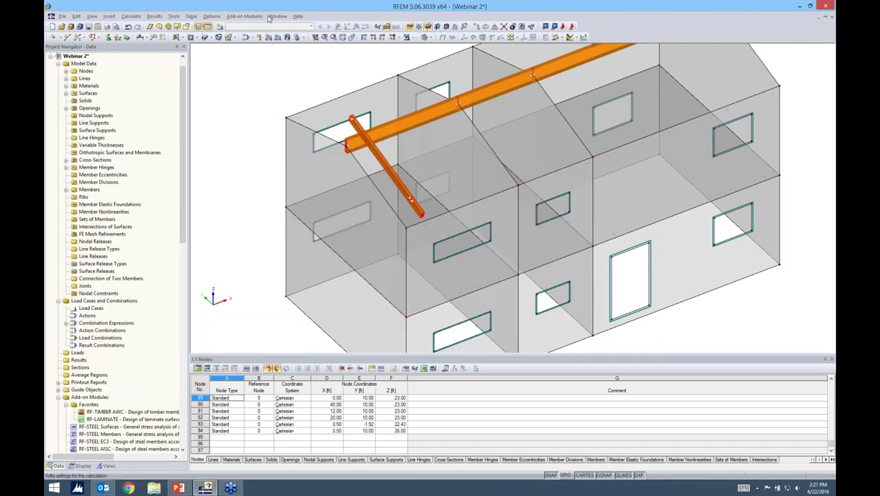
click(127, 28)
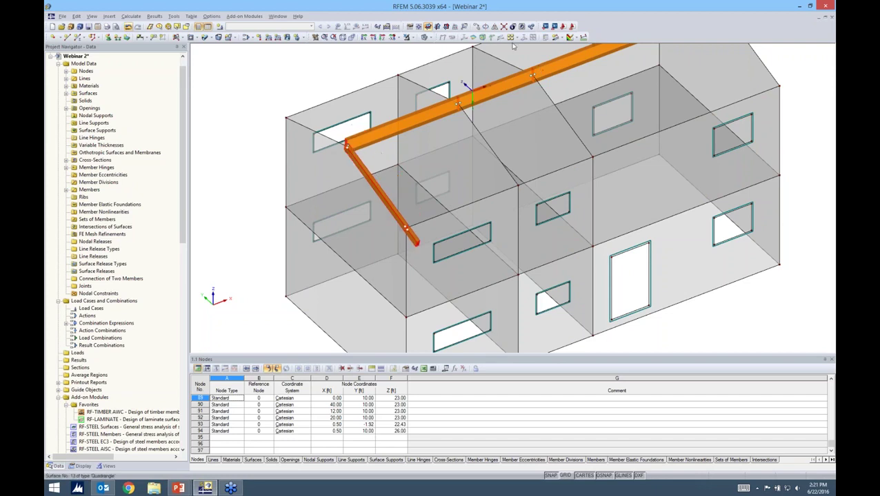
Move the end rafter and its overhang 0.5 ft in X, with zero displacement in Y and Z
click(477, 27)
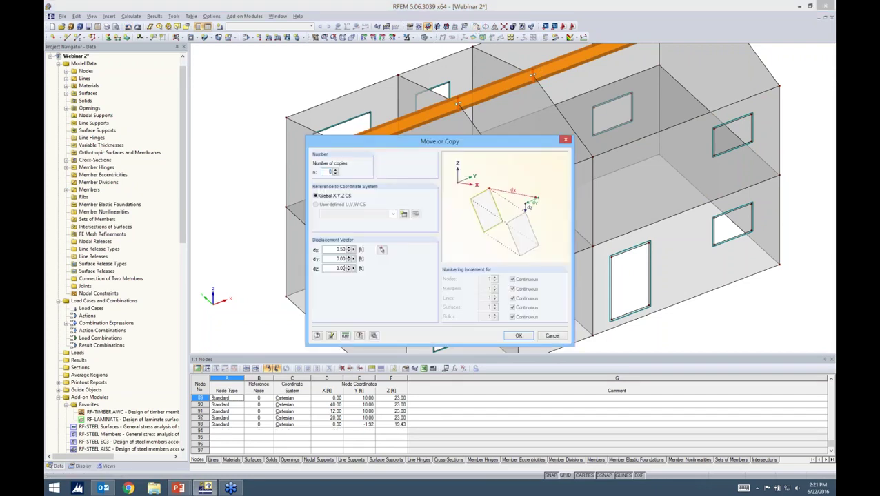
click(518, 336)
ctrl+middle_drag(466, 248, 386, 227)
ctrl+middle_drag(575, 243, 697, 244)
middle_drag(525, 216, 553, 276)
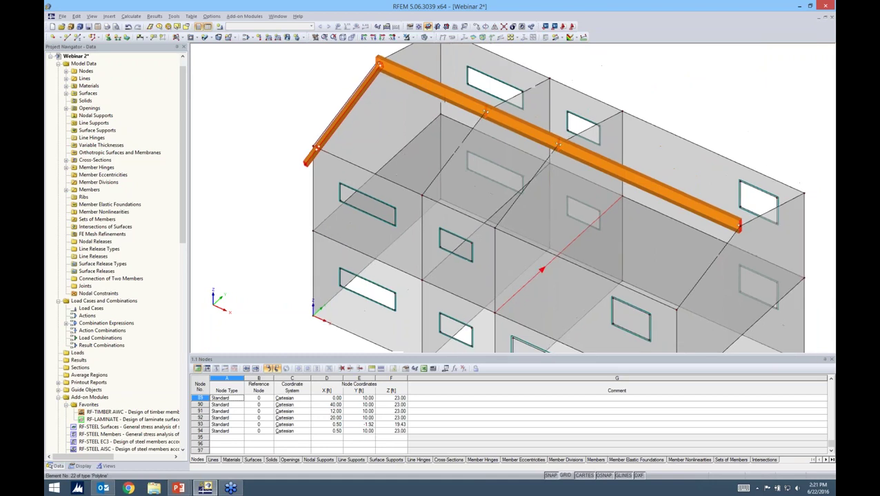
Create 13 copies of the end rafter and its overhang along the ridge at a 3 ft spacing in X
click(476, 28)
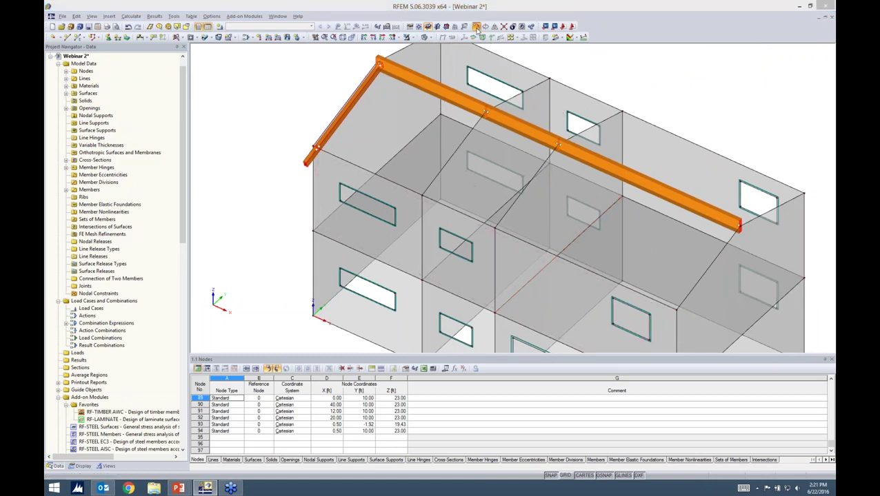
drag(436, 142, 550, 122)
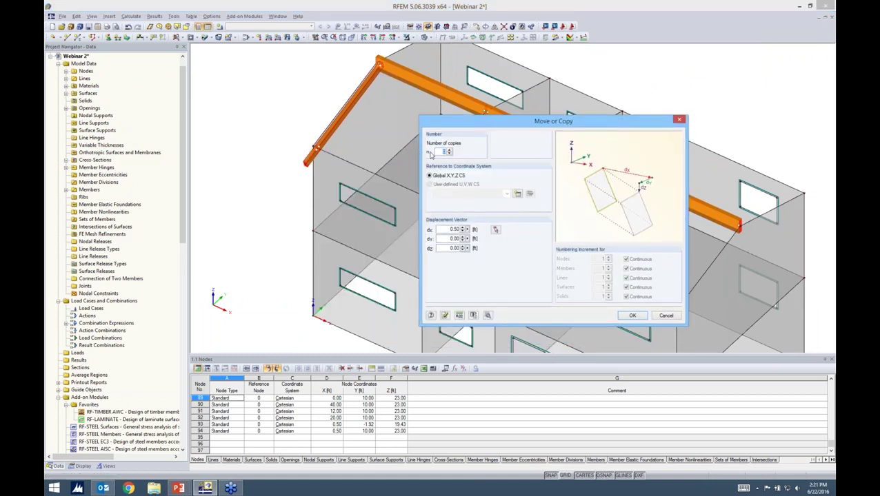
text(13)
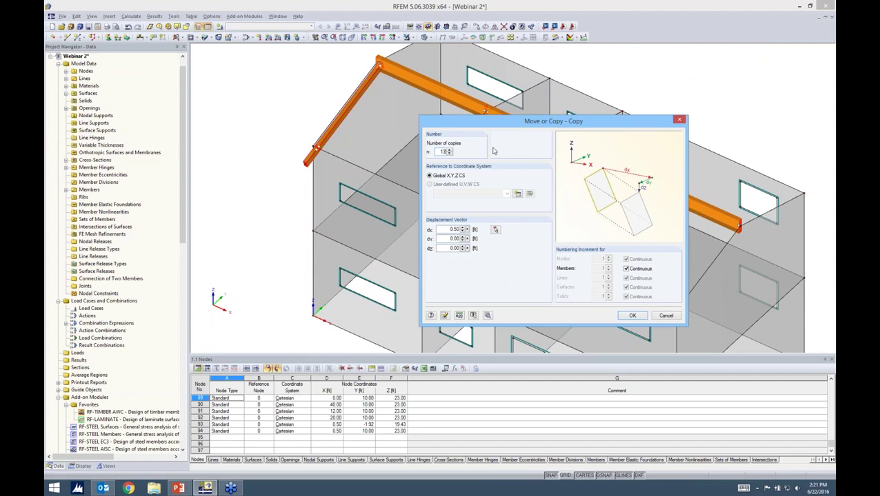
key(Tab)
text(3)
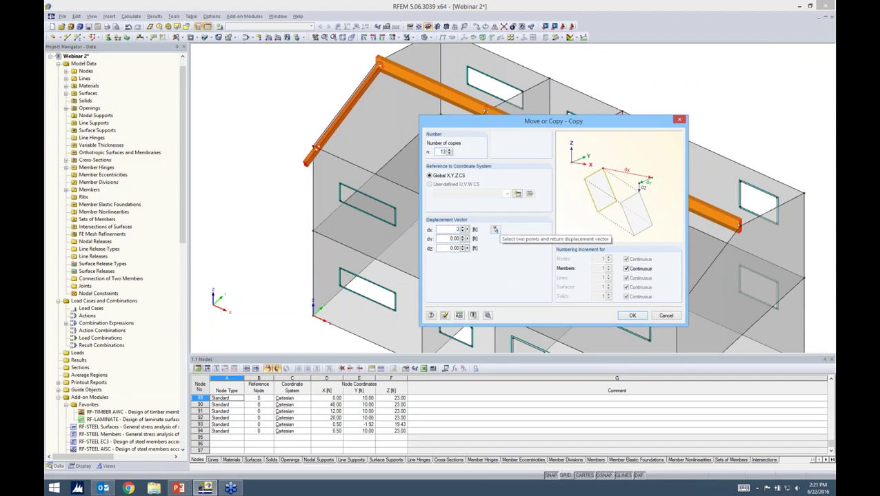
click(623, 315)
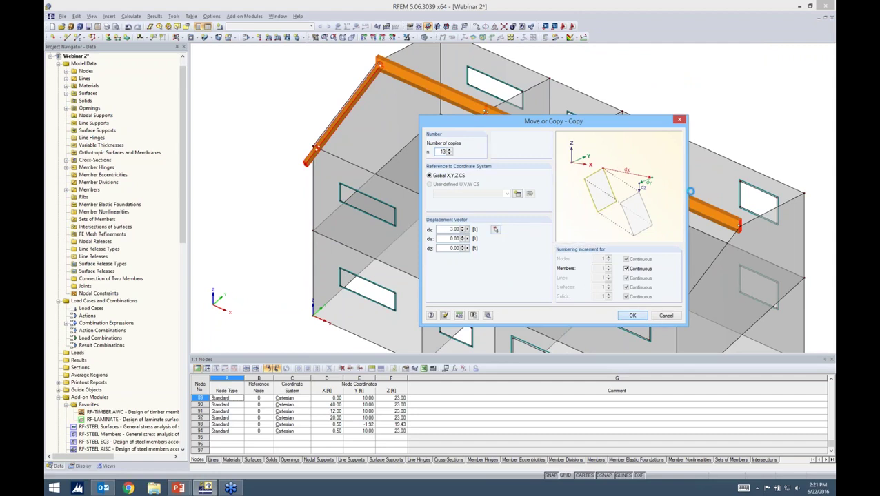
scroll(690, 192, down, 1)
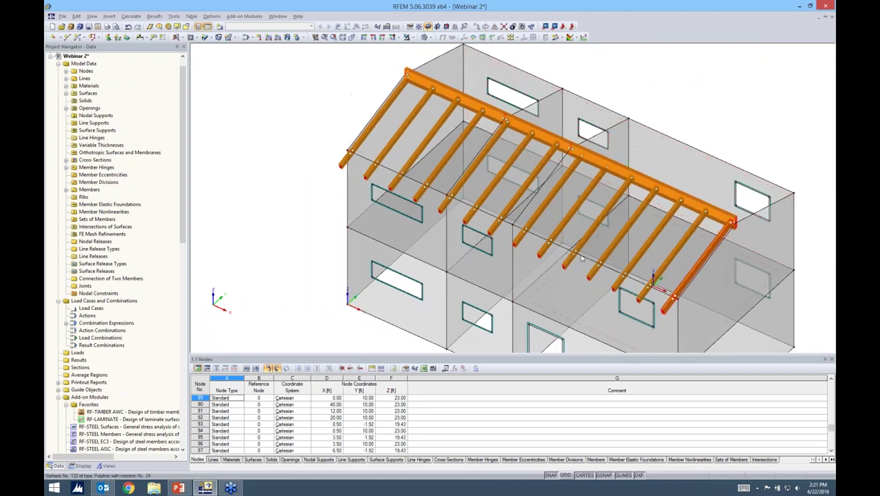
middle_drag(689, 305, 653, 202)
scroll(651, 180, down, 1)
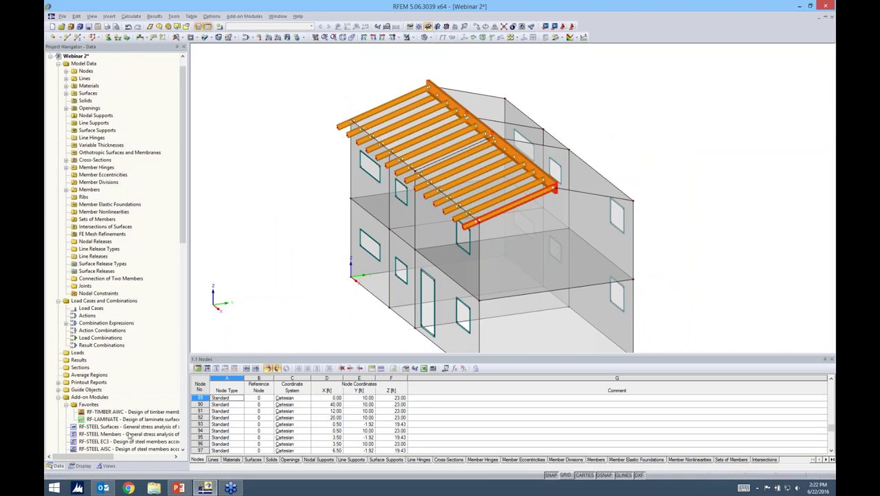
Restrict the visibility to the members with the T-Rectangle 4/8 cross-section
click(109, 467)
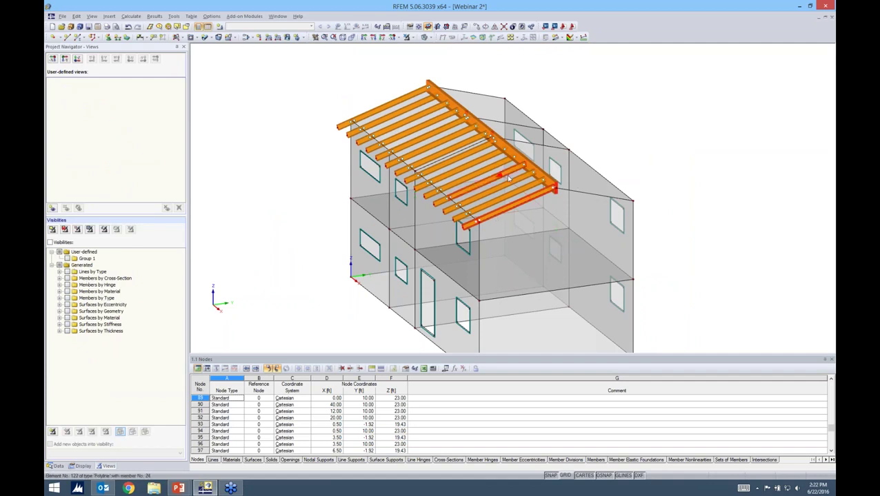
click(467, 220)
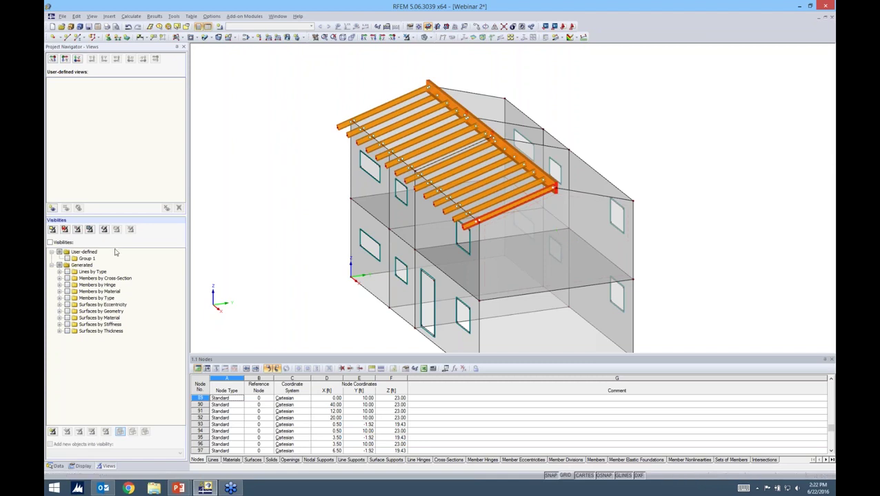
click(60, 278)
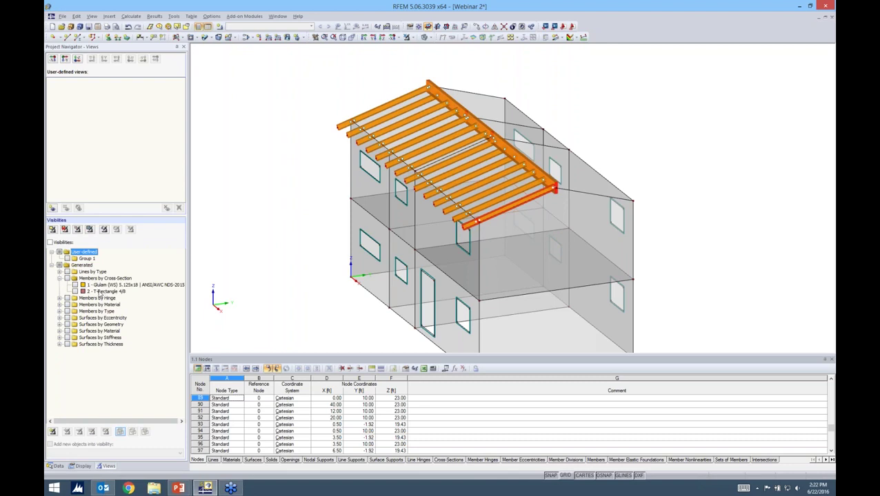
click(75, 292)
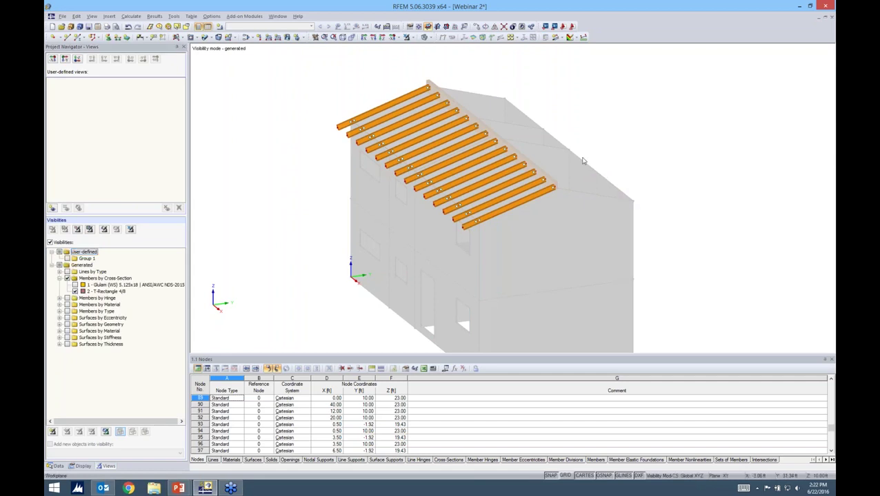
scroll(483, 273, down, 3)
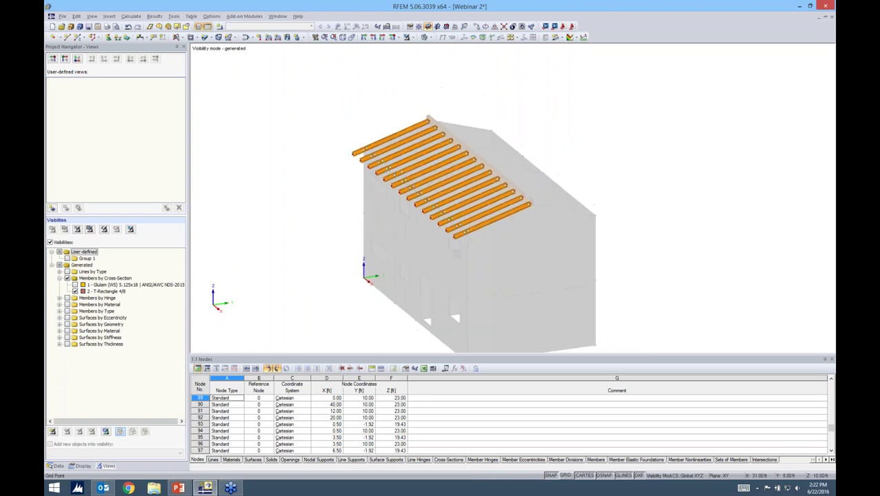
Mirror all the rafters as a copy about the X-Z plane through a ridge node to form the opposite roof slope
drag(325, 100, 595, 277)
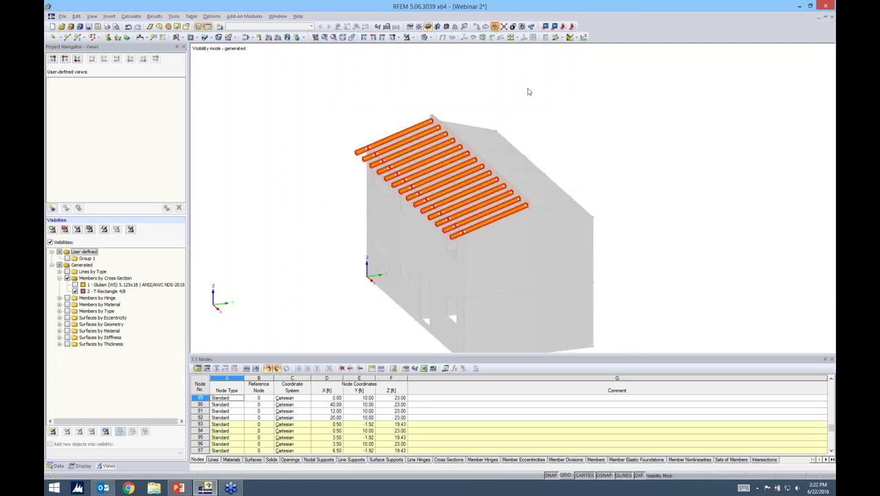
drag(508, 145, 669, 98)
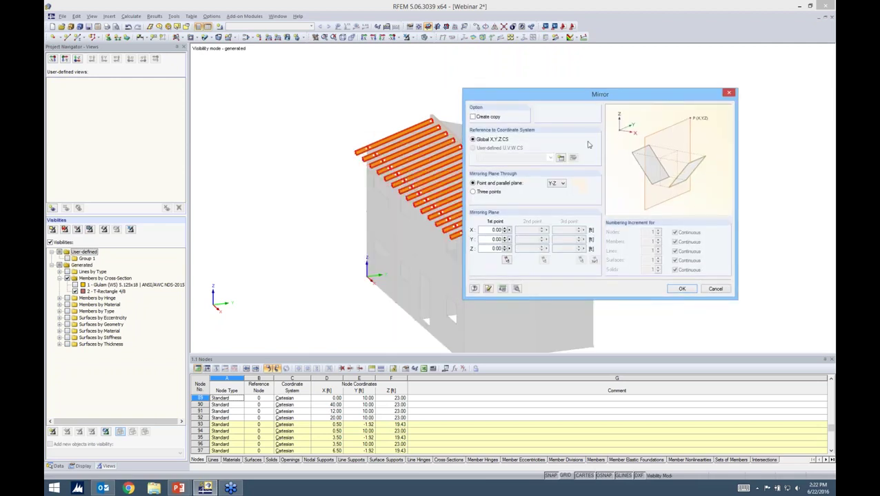
click(473, 116)
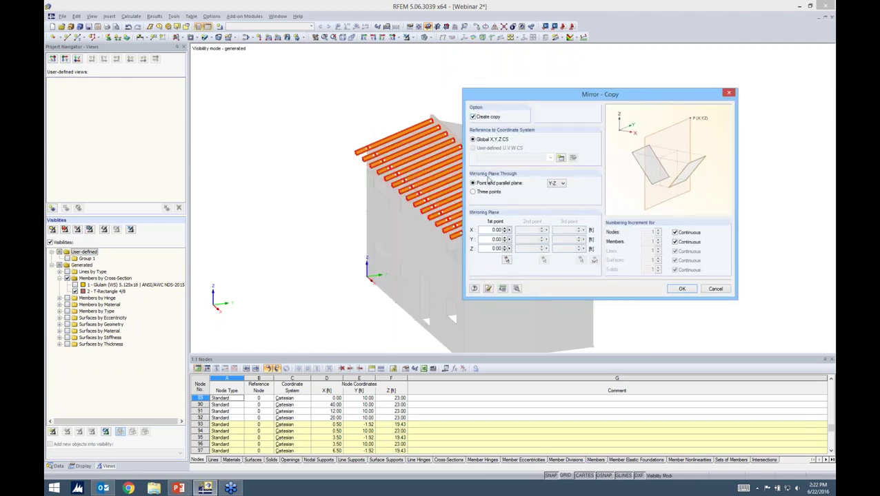
click(556, 183)
click(553, 201)
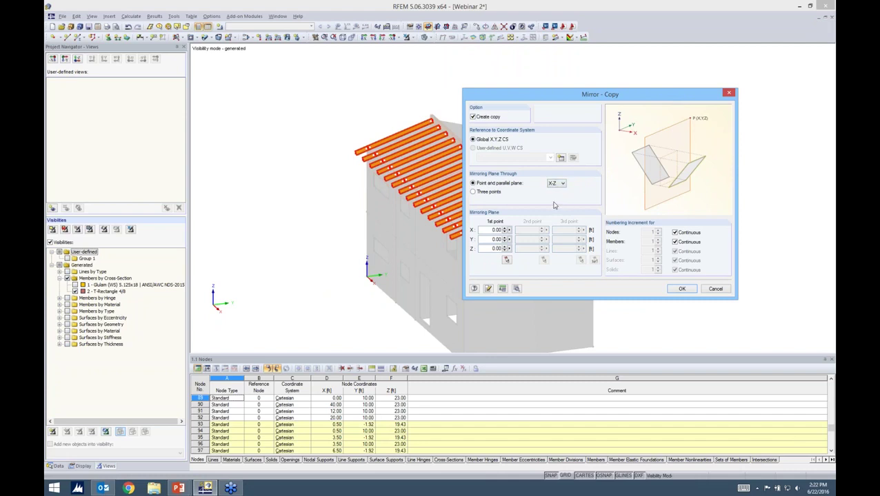
click(506, 260)
click(476, 157)
click(682, 289)
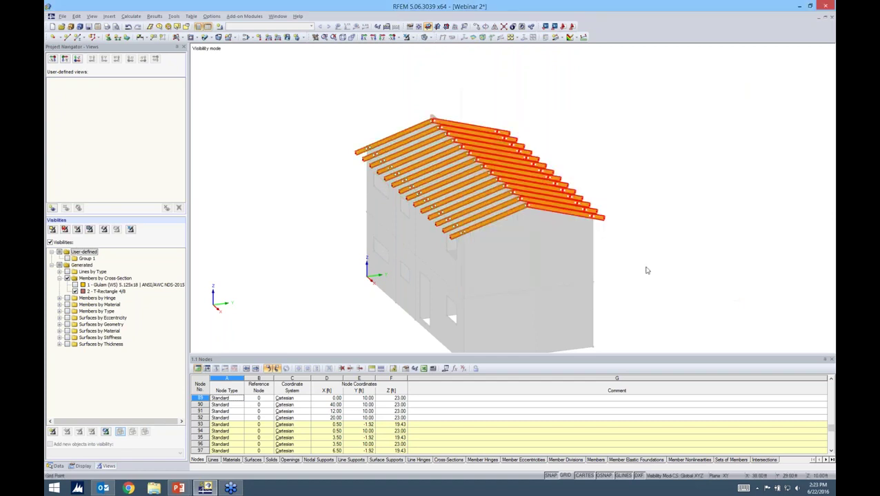
click(650, 226)
ctrl+middle_drag(597, 206, 514, 259)
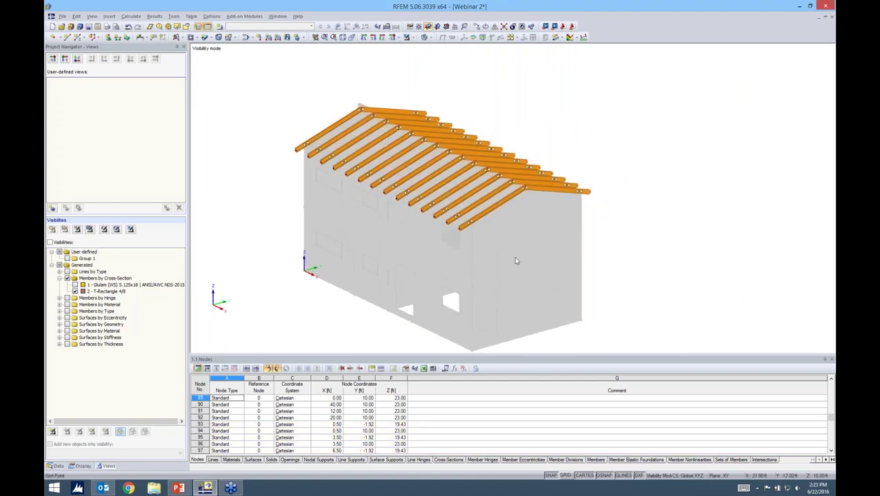
Cancel the visibility mode so the whole building with its roof is displayed
click(406, 37)
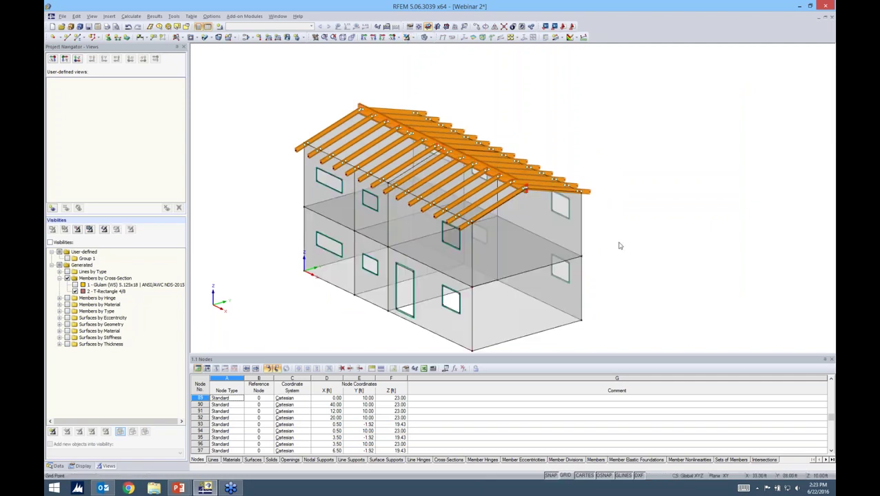
ctrl+middle_drag(619, 245, 656, 233)
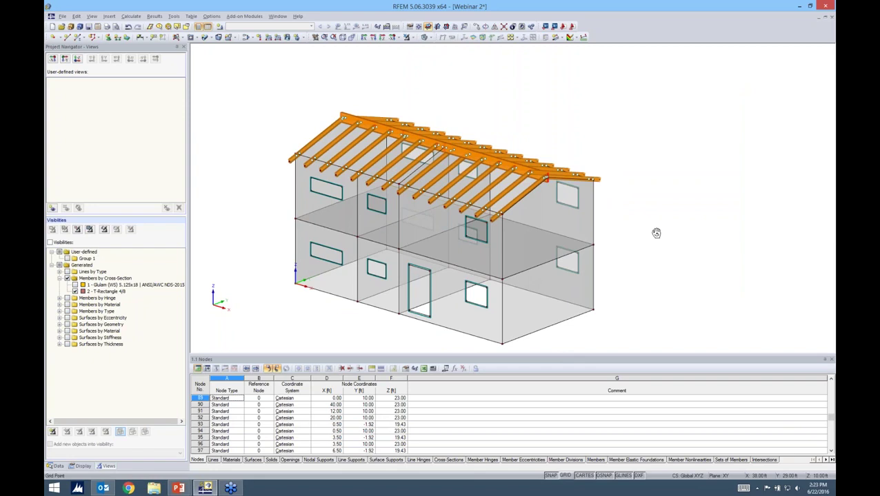
scroll(657, 231, down, 1)
ctrl+middle_drag(327, 116, 323, 100)
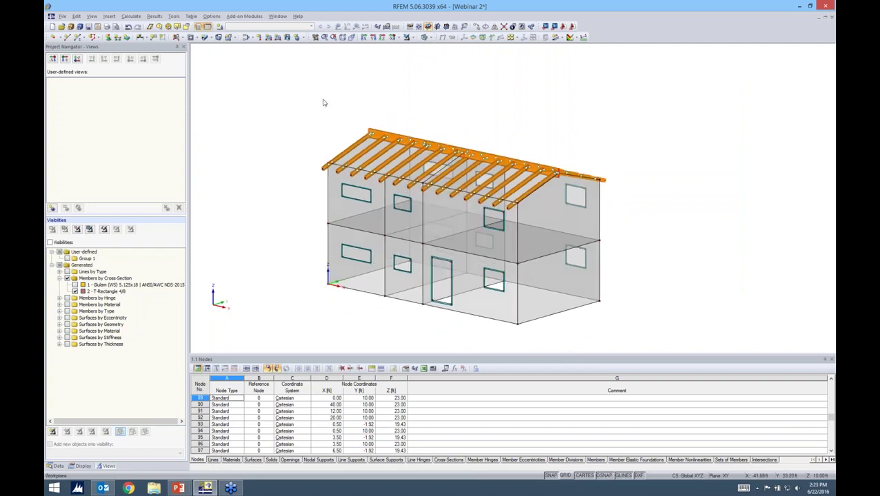
Switch the model display to the Wireframe Display Model
click(426, 37)
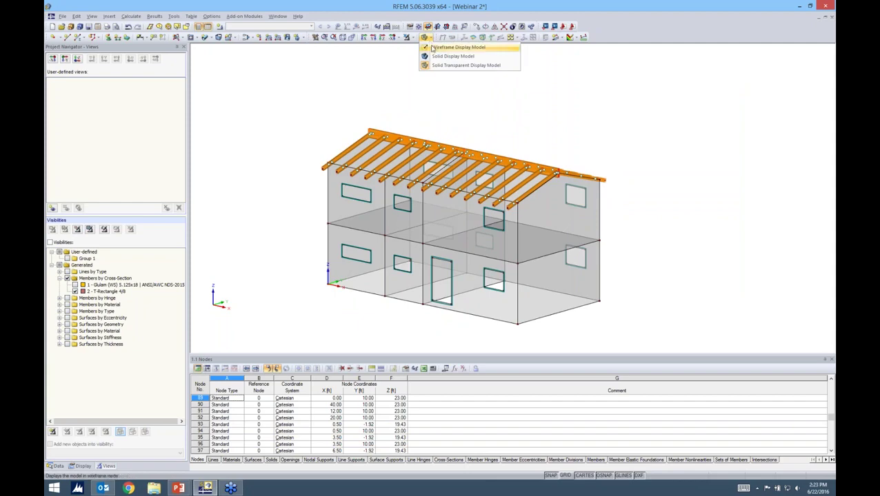
click(432, 48)
ctrl+middle_drag(491, 107, 568, 272)
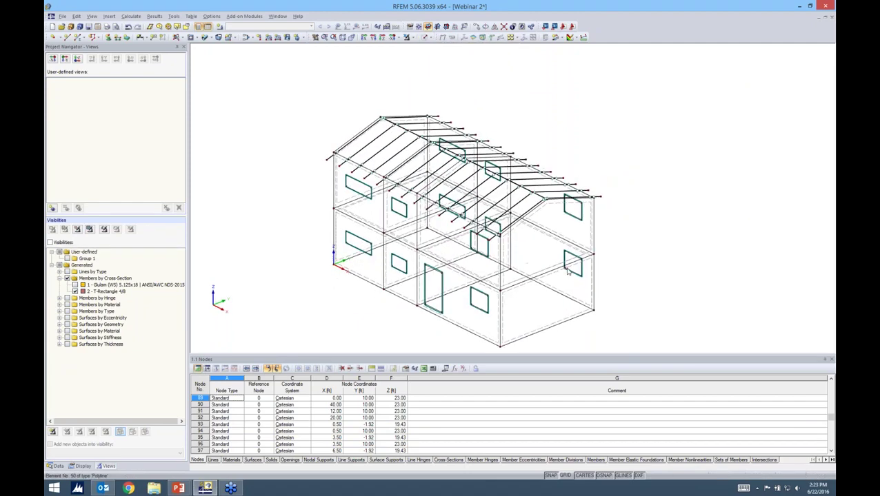
Isolate the second-storey floor surface between X=20 ft and X=40 ft using Visibility by Selected Objects
scroll(568, 272, up, 3)
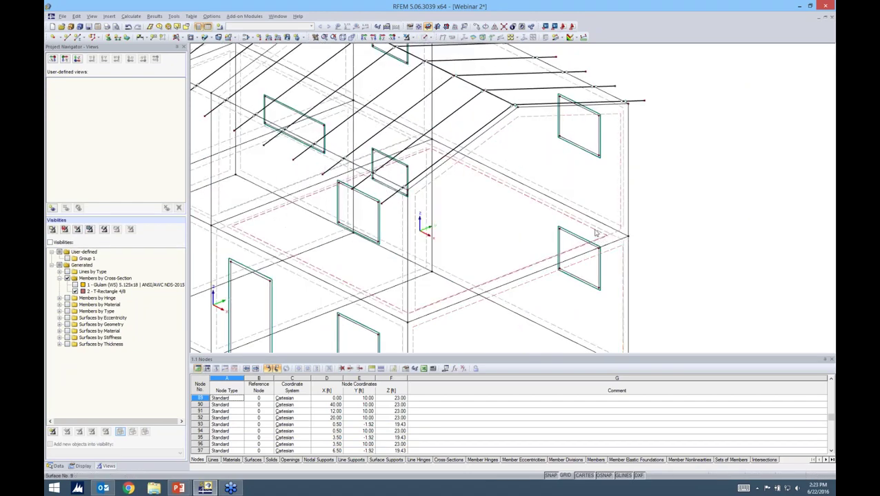
click(407, 37)
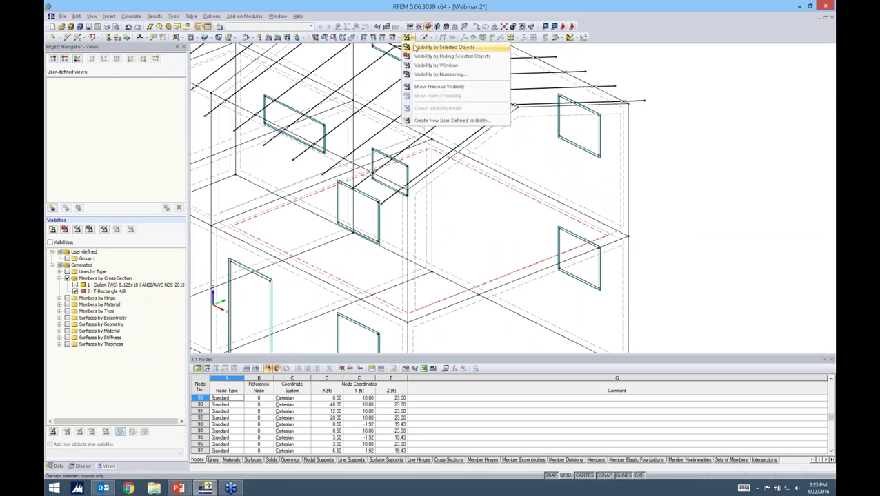
click(417, 47)
ctrl+middle_drag(552, 253, 487, 287)
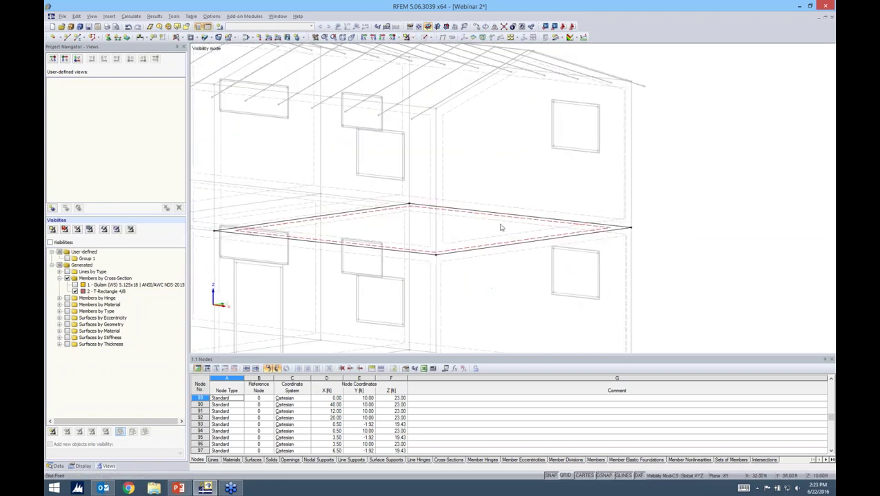
Start a new beam member and assign it the standardized timber cross-section Glulam (WS) 5.5x19.5
scroll(507, 221, down, 1)
ctrl+middle_drag(512, 216, 424, 246)
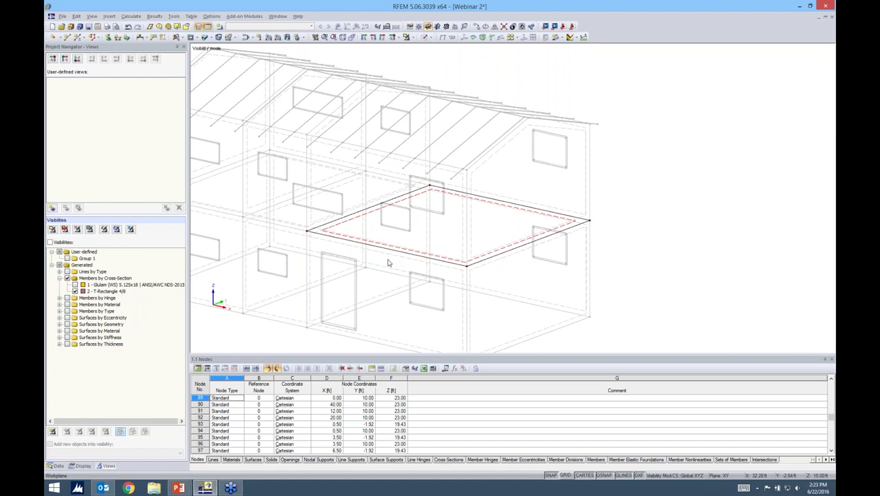
click(77, 37)
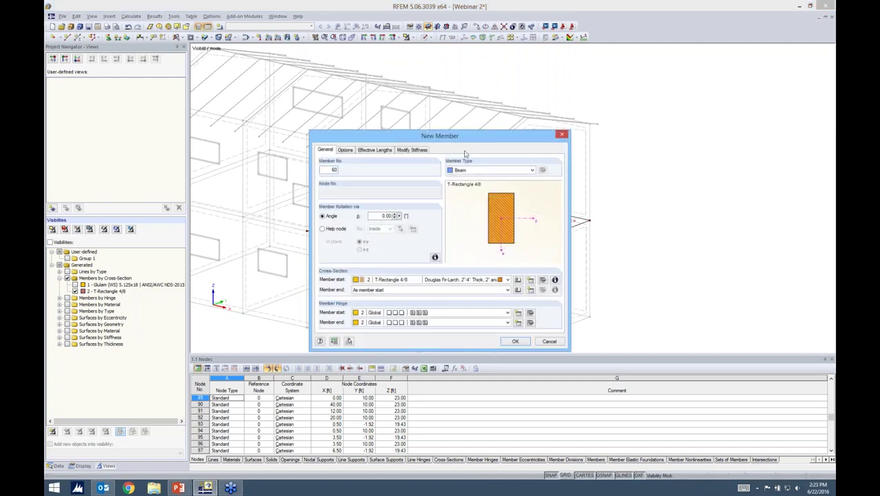
click(517, 280)
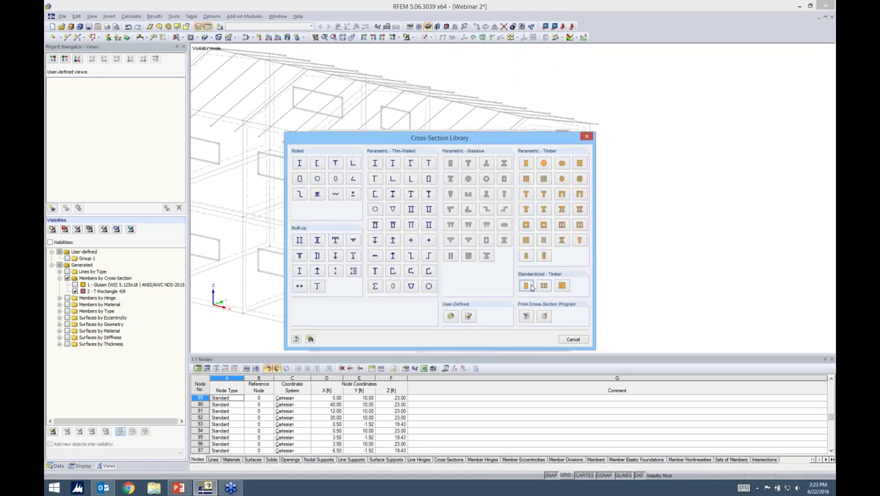
click(528, 286)
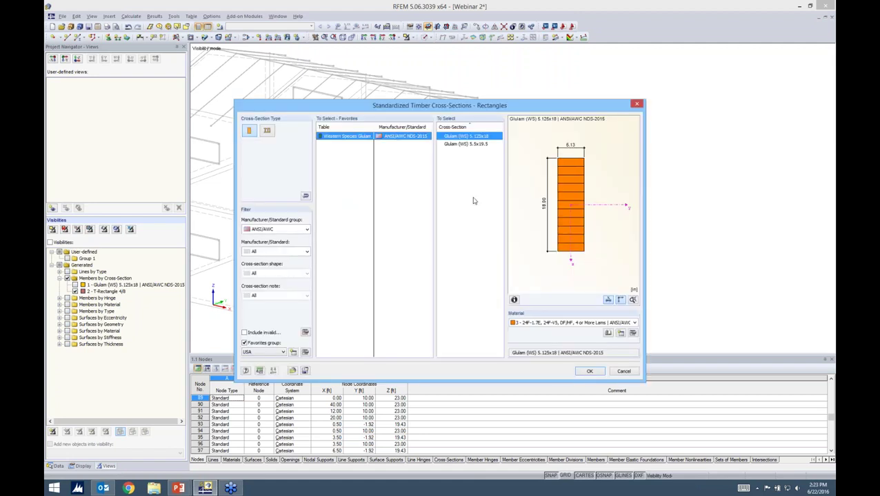
click(476, 145)
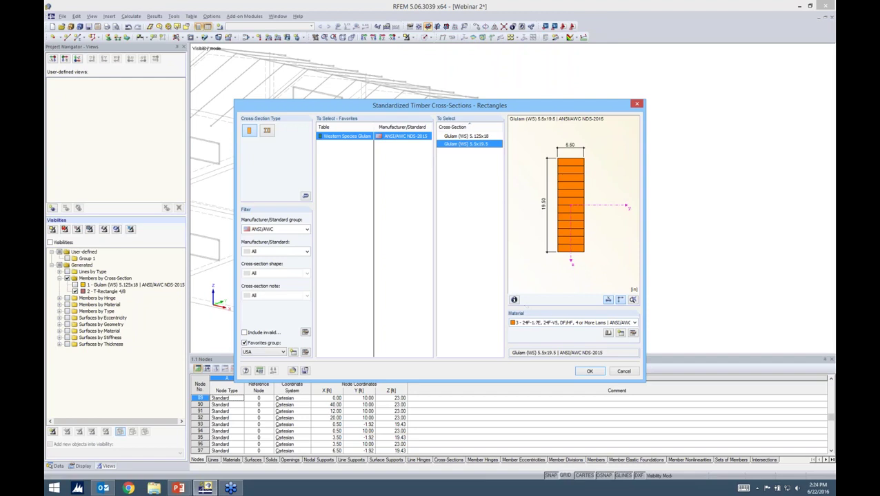
click(588, 372)
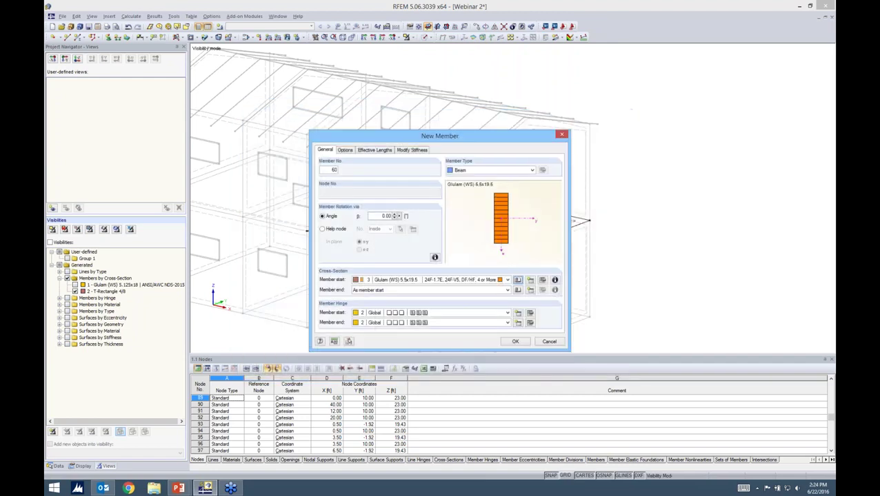
Set the new member's start and end hinges to the Local hinge type 1
click(507, 314)
click(493, 323)
click(506, 323)
click(481, 339)
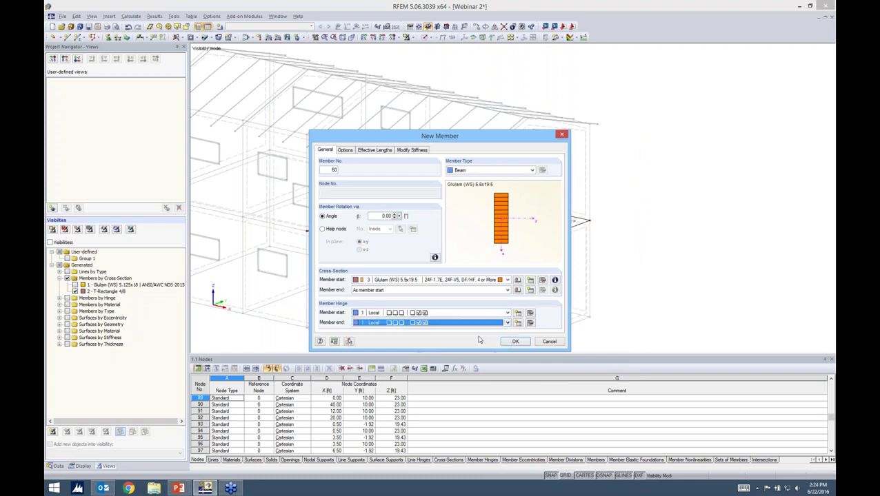
Create a member eccentricity with bottom-centre cross-section alignment and a transverse offset from the isolated floor surface, using the top-centre axis offset
click(346, 150)
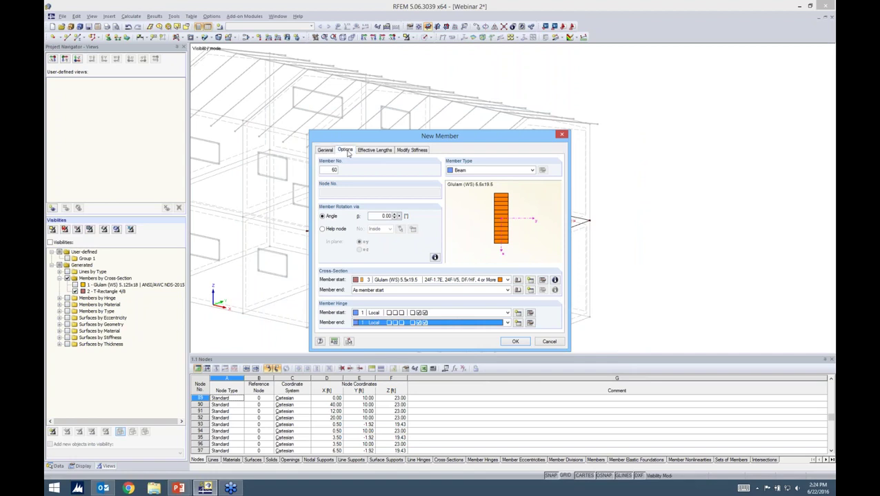
drag(383, 142, 560, 102)
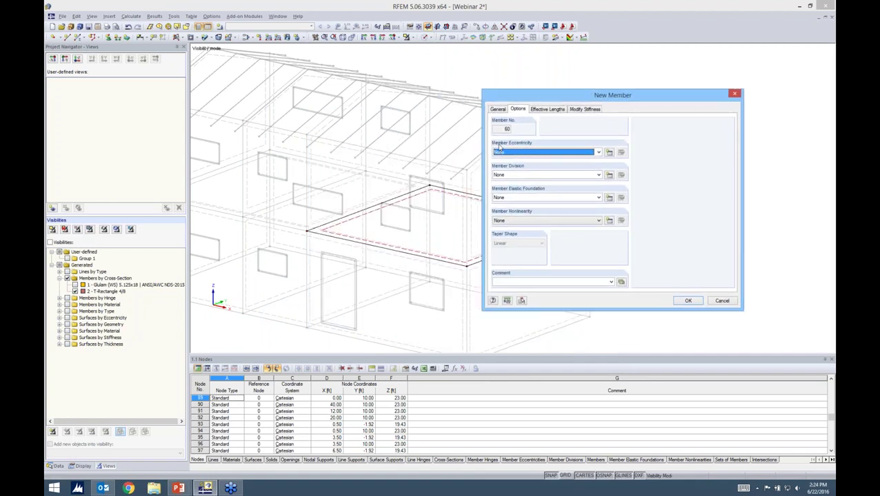
click(609, 152)
drag(545, 138, 726, 115)
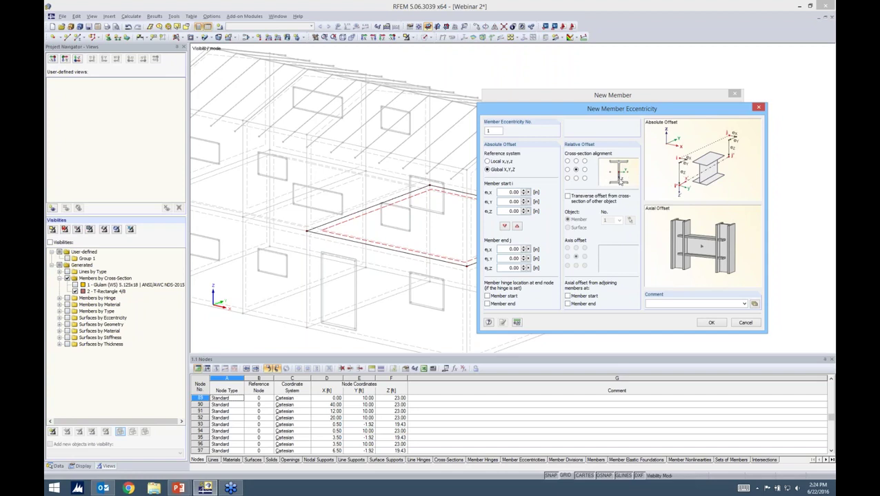
click(575, 178)
click(568, 197)
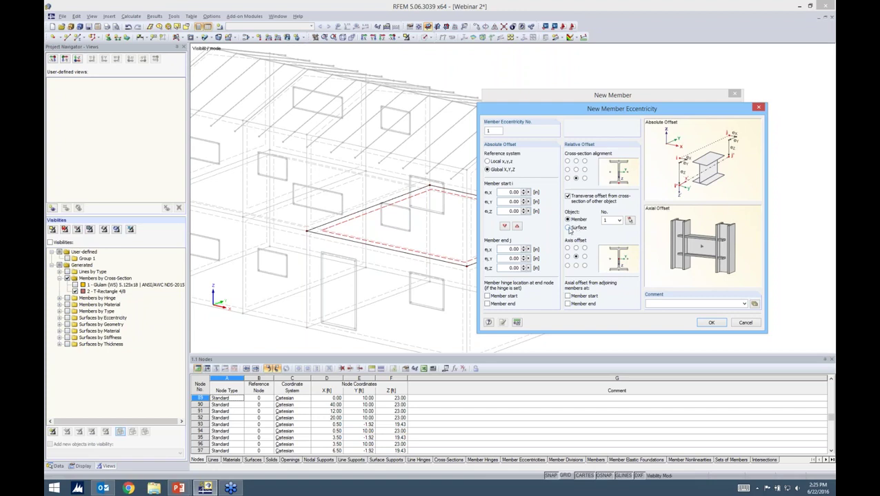
click(568, 228)
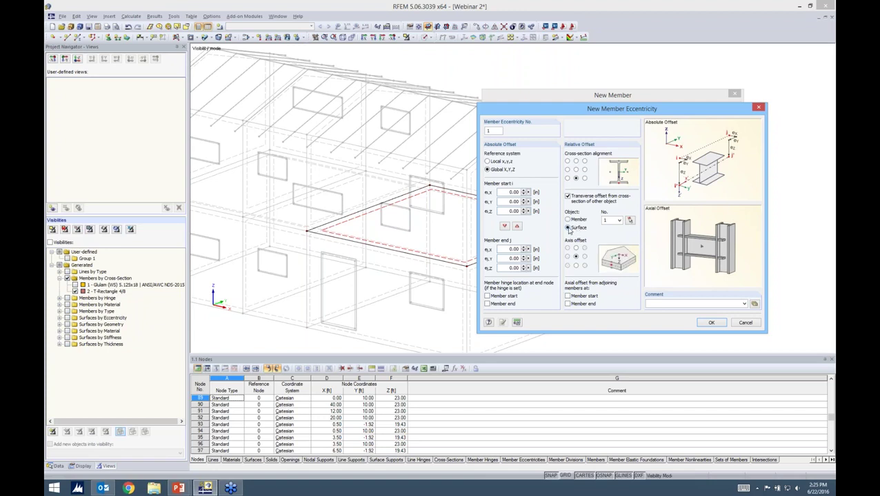
click(630, 221)
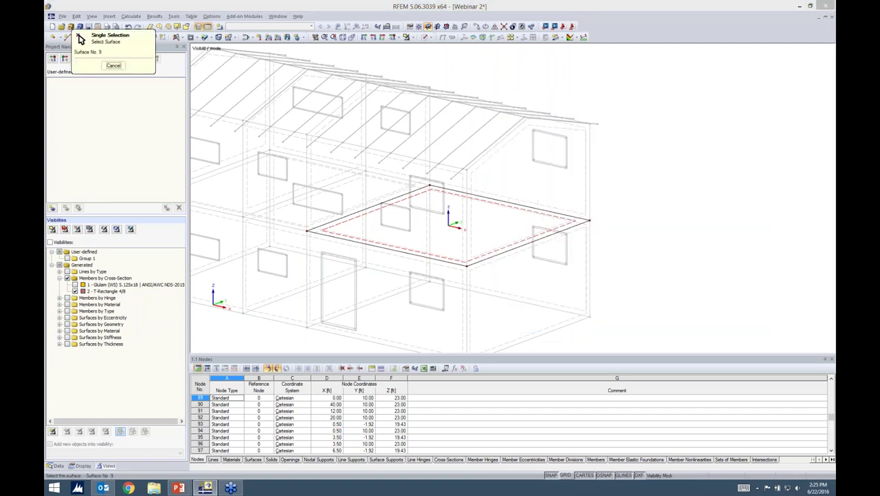
click(477, 257)
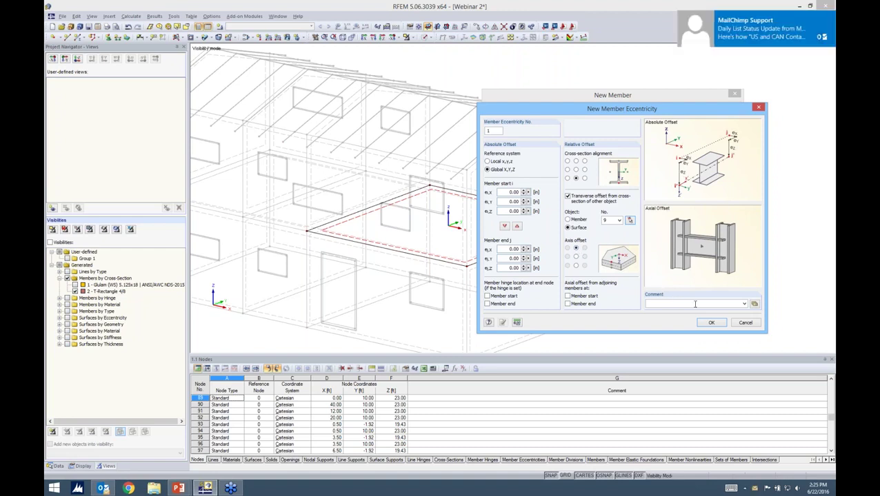
click(704, 324)
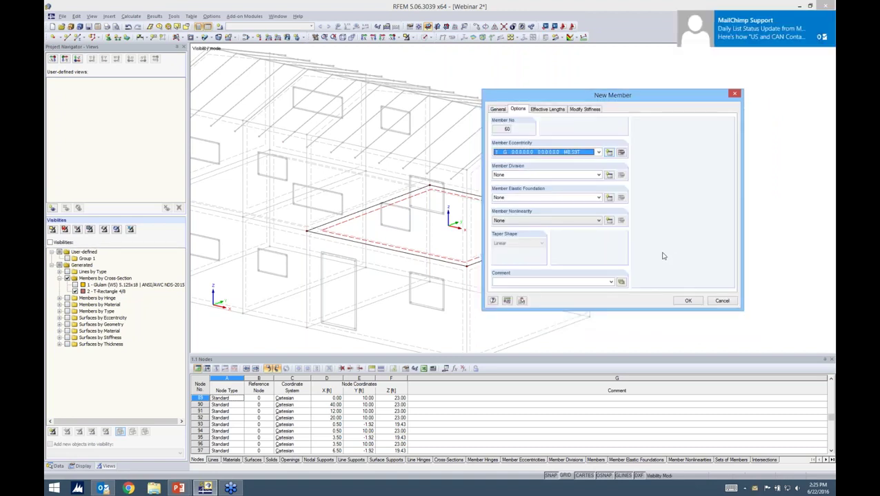
Place the glulam beam across the isolated floor's midspan, from X=30, Y=0 ft to X=30, Y=20 ft at floor level
click(688, 301)
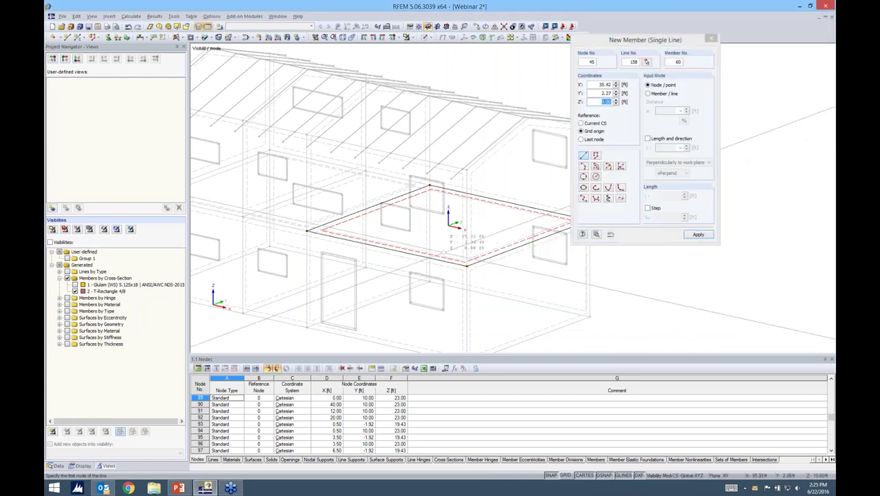
middle_drag(442, 254, 428, 229)
scroll(412, 226, up, 2)
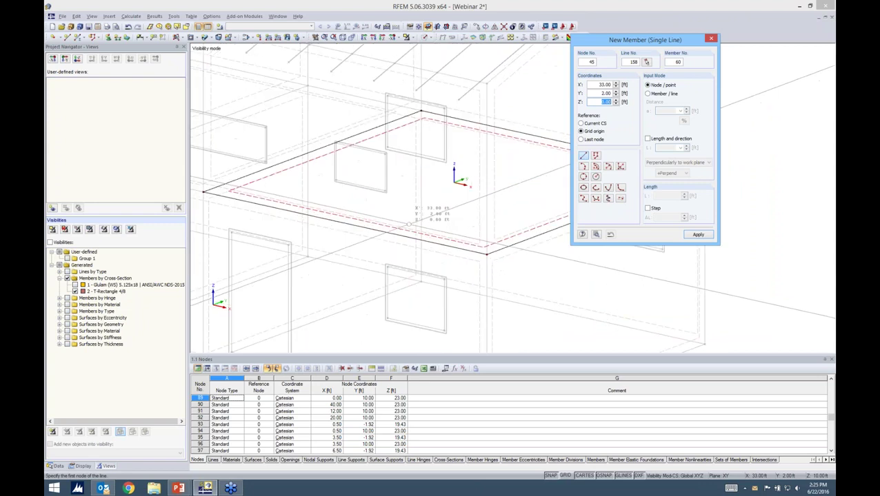
scroll(406, 222, up, 2)
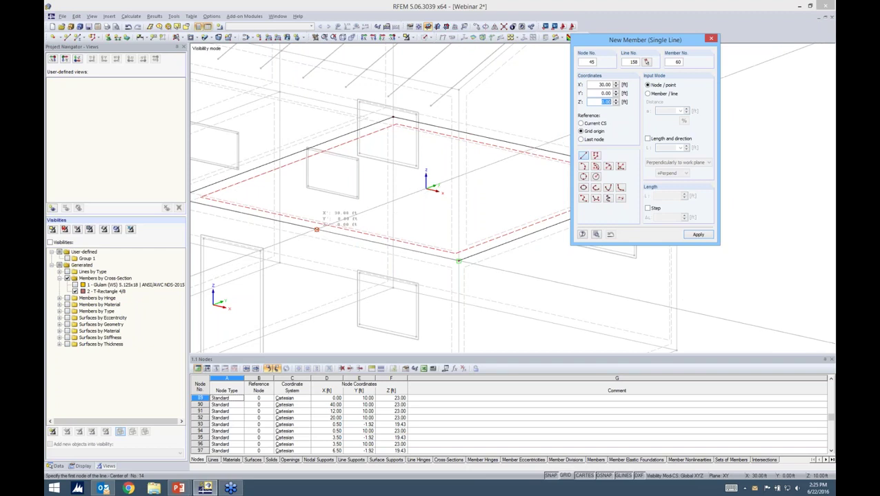
click(316, 229)
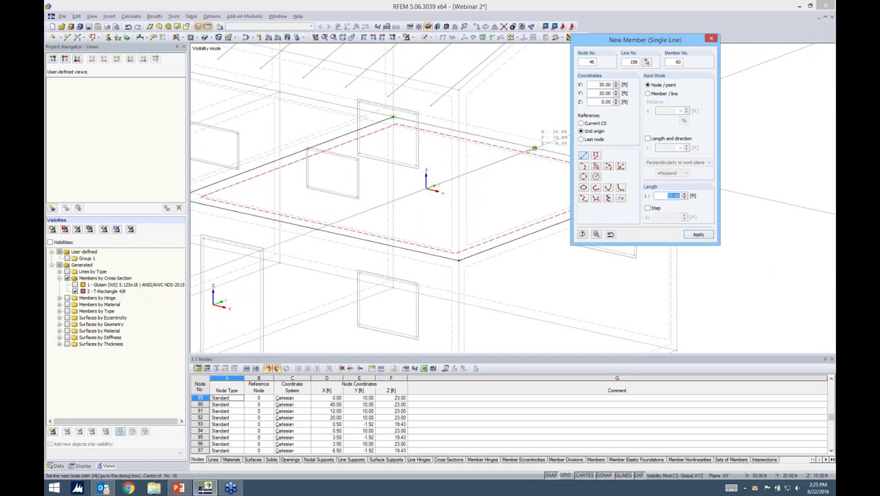
click(534, 148)
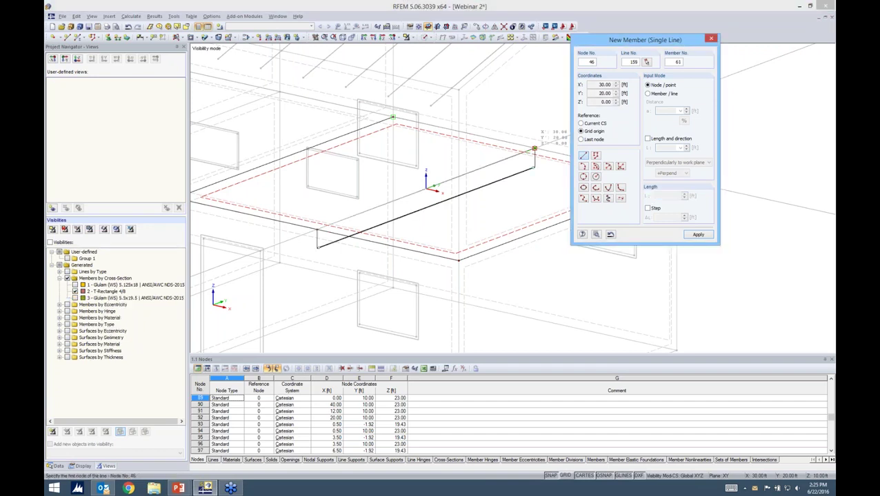
key(Escape)
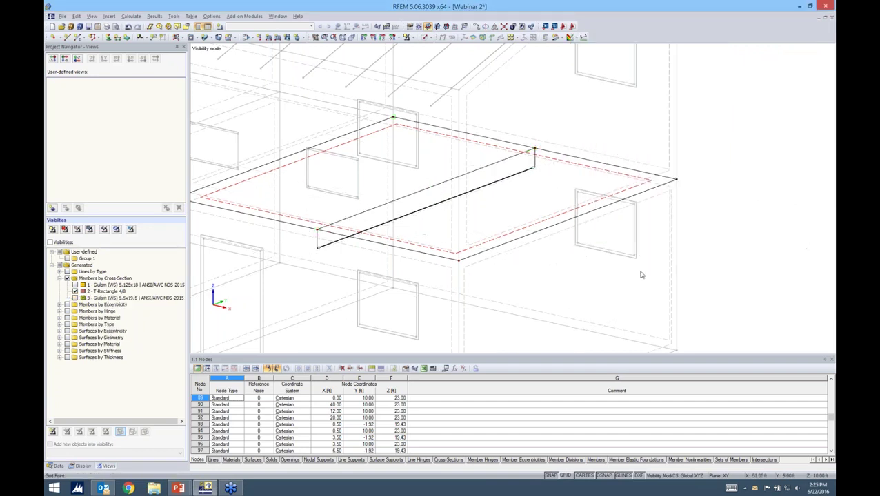
Switch the model display to the transparent solid model and view the glulam beam beneath the floor surface
scroll(521, 241, down, 1)
scroll(522, 241, down, 1)
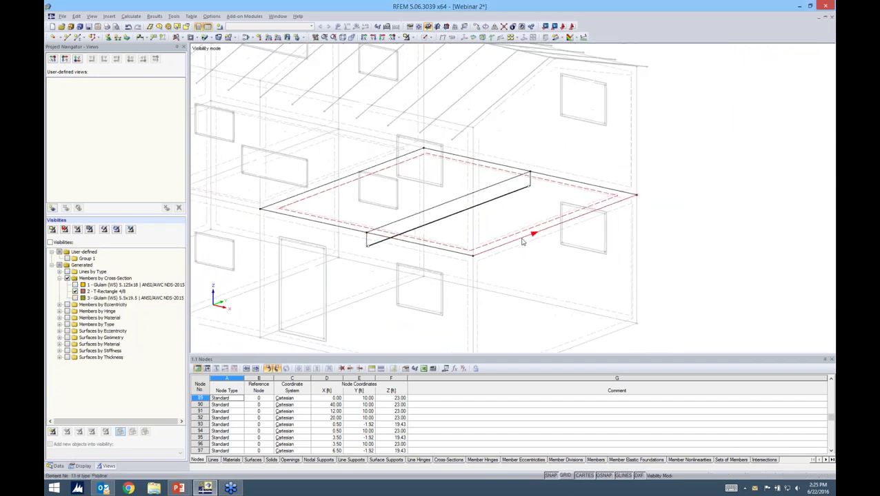
click(426, 39)
click(433, 65)
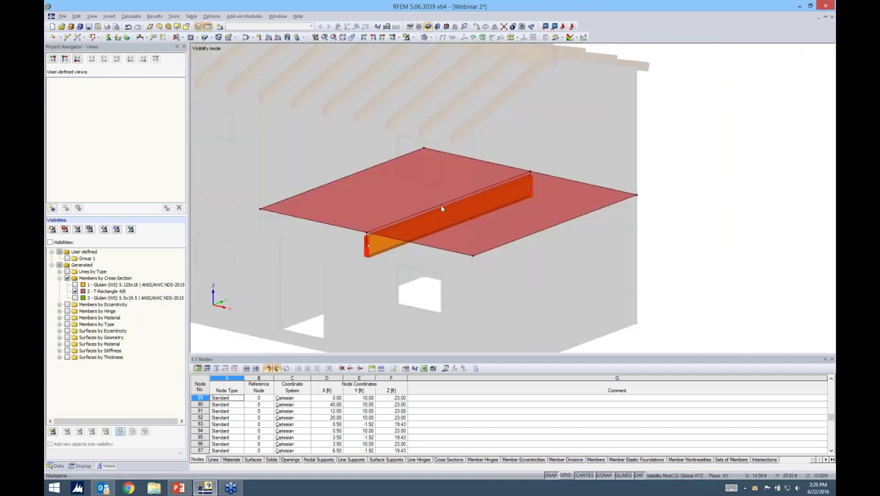
ctrl+middle_drag(560, 234, 399, 210)
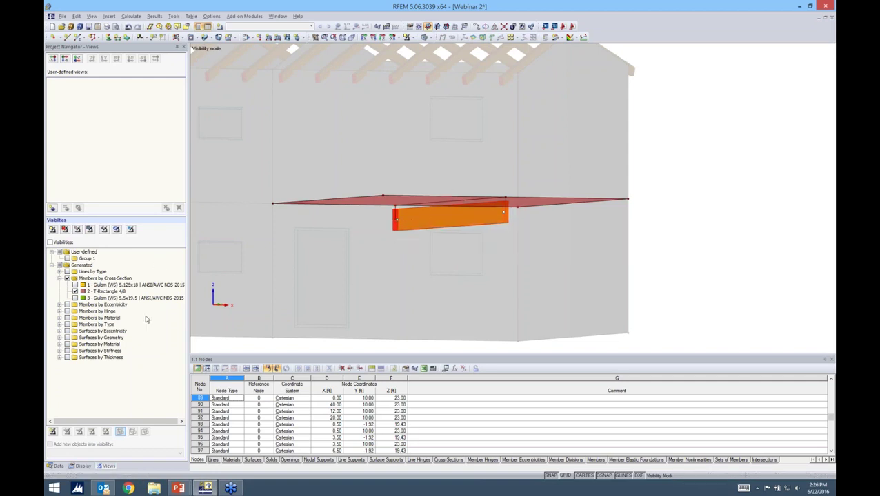
Examine the beam under the floor with surfaces rendered as Filled incl. thickness, and return the surface rendering to Filled
click(81, 466)
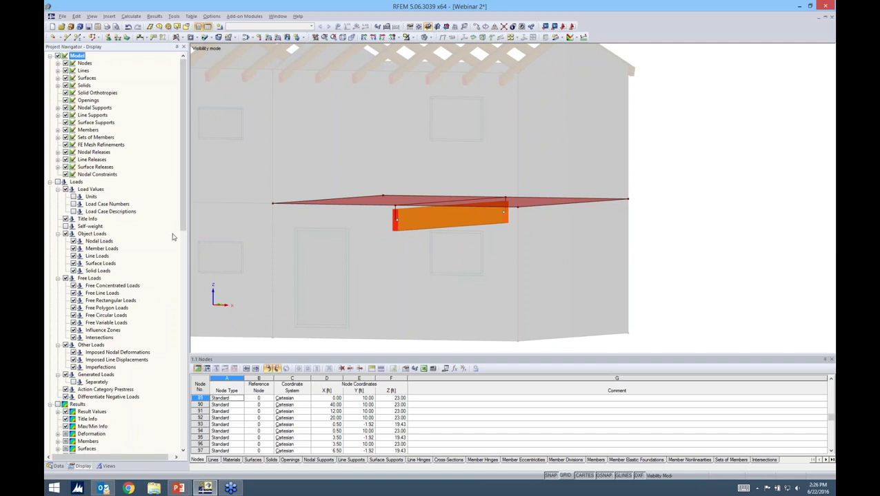
drag(184, 221, 174, 396)
scroll(173, 397, down, 5)
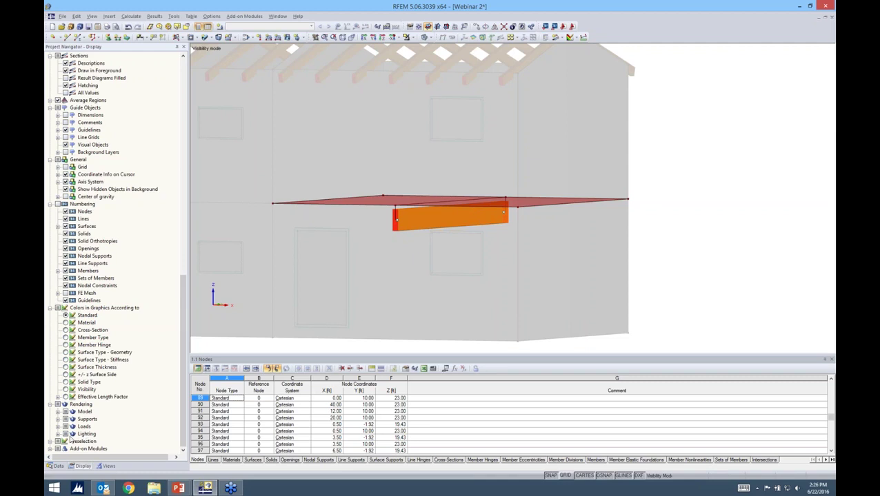
click(58, 412)
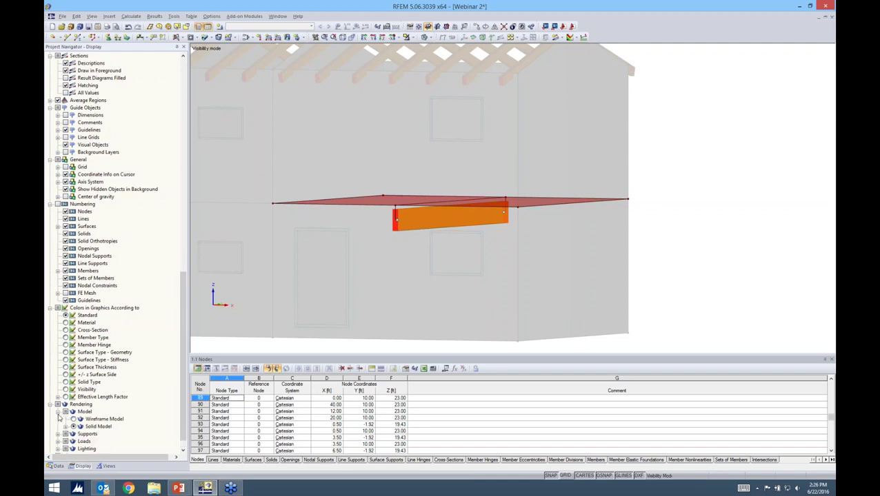
click(66, 427)
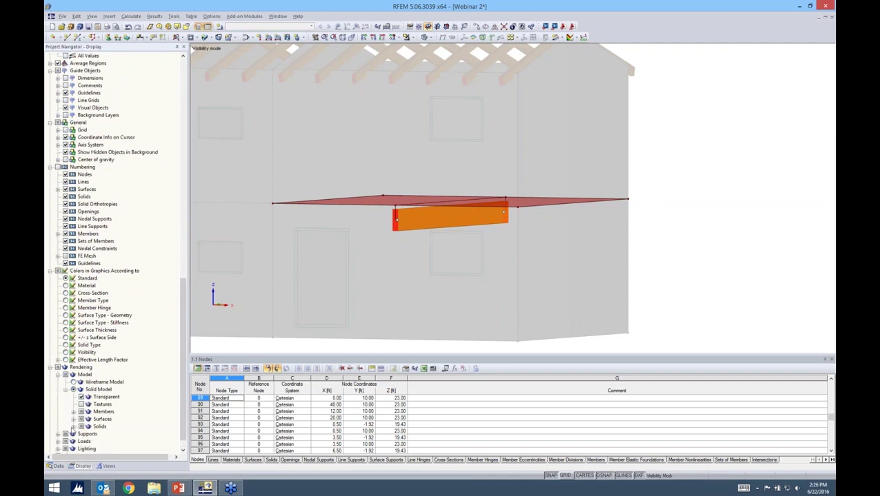
click(73, 419)
click(89, 441)
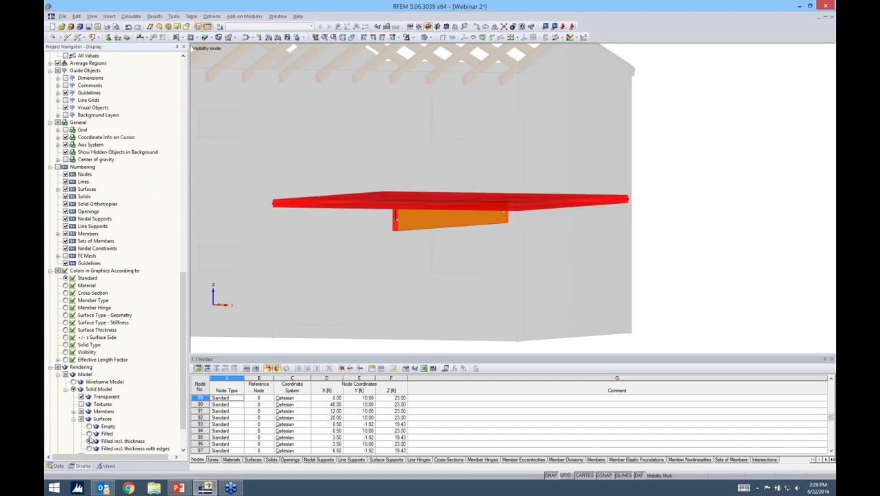
shift+middle_drag(469, 249, 427, 261)
click(90, 434)
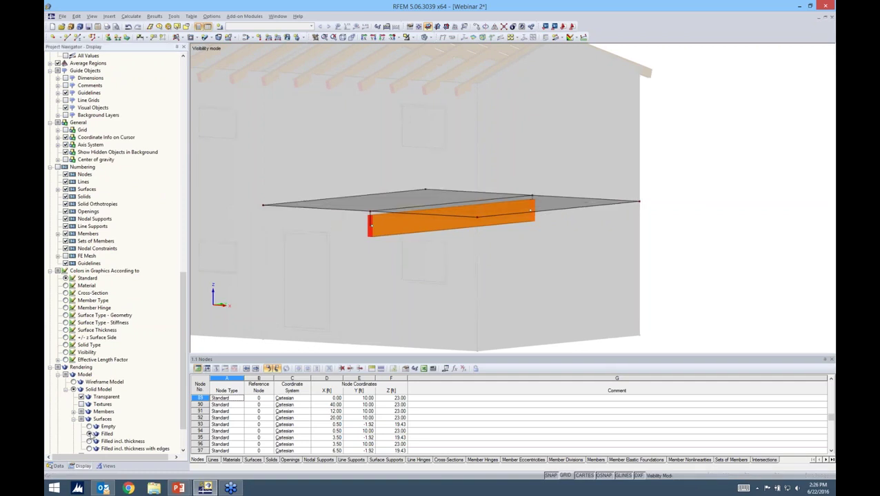
Cancel the visibility mode and show the whole building in the X-Z elevation
click(412, 38)
click(437, 108)
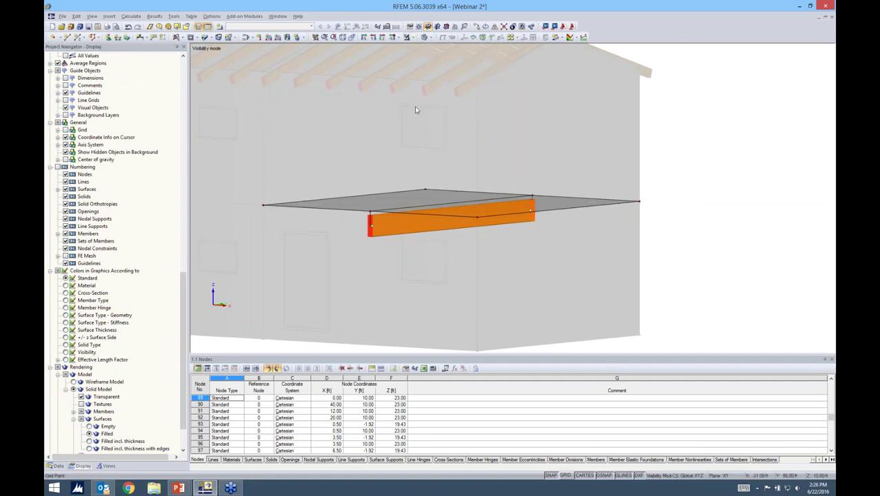
ctrl+middle_drag(679, 227, 769, 217)
middle_drag(696, 212, 761, 208)
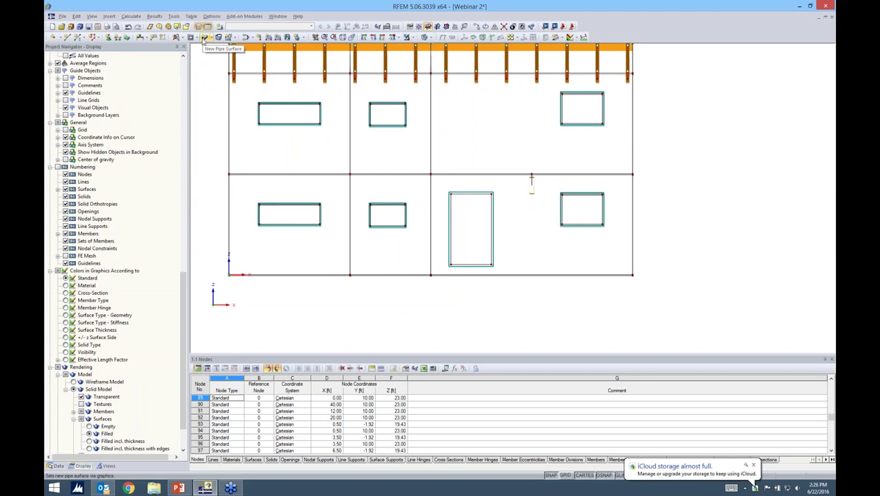
Start a new line support and examine the available support types and the nonlinearity options for the X support, leaving the custom support undefined
click(117, 38)
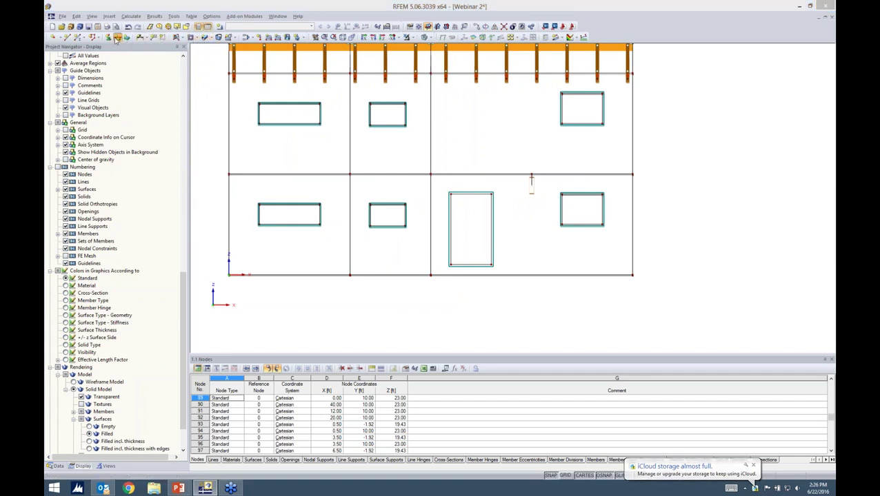
drag(441, 155, 550, 126)
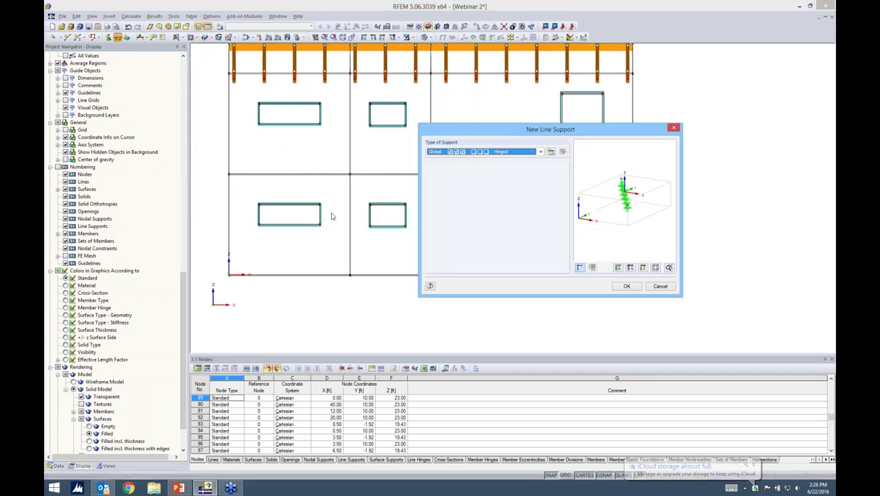
click(540, 151)
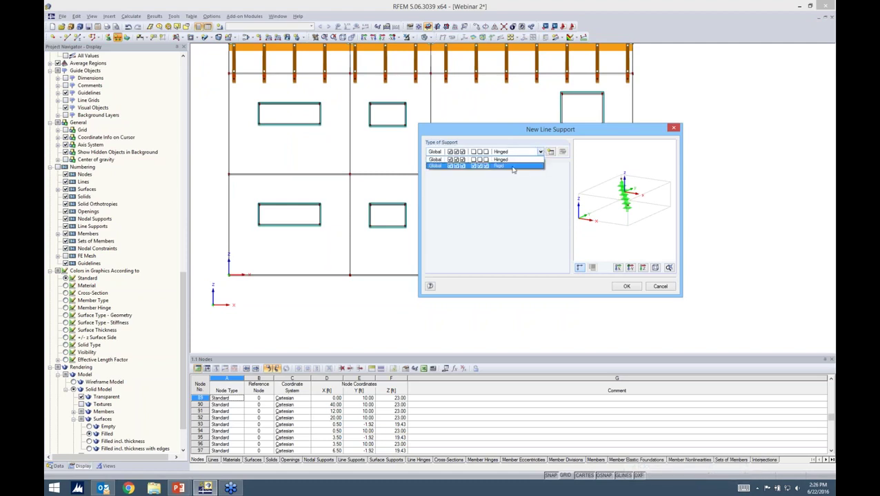
click(548, 154)
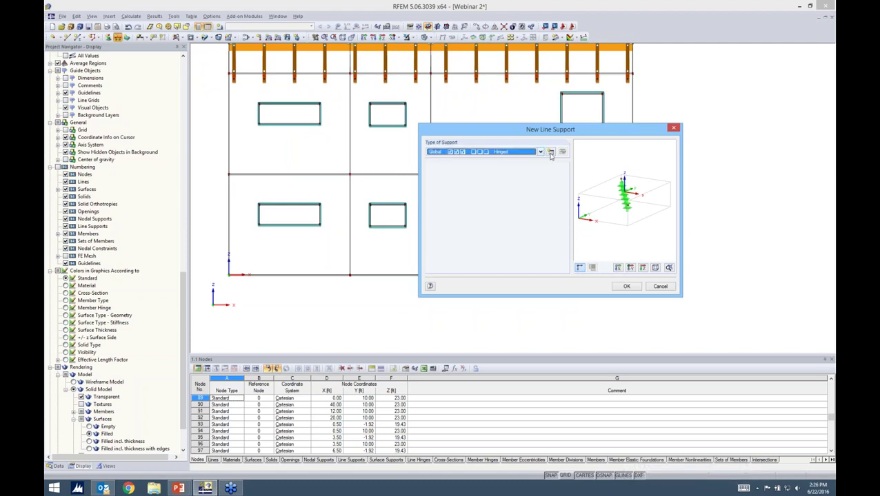
click(550, 152)
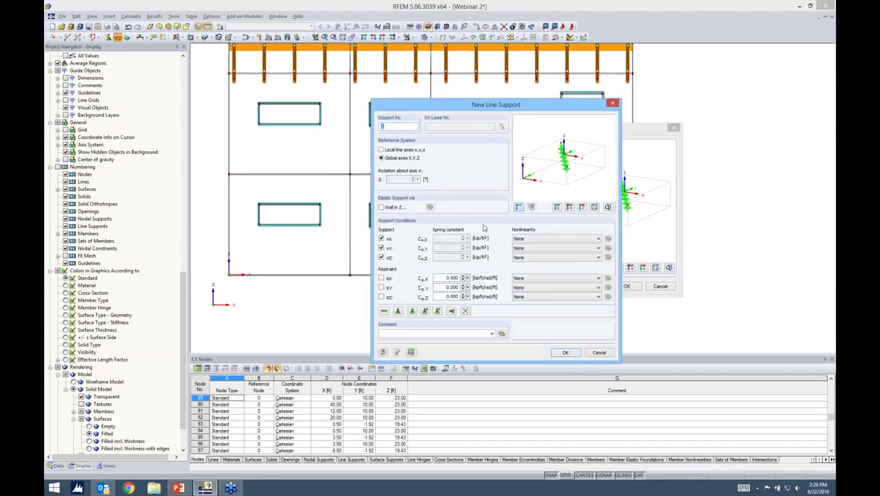
click(540, 239)
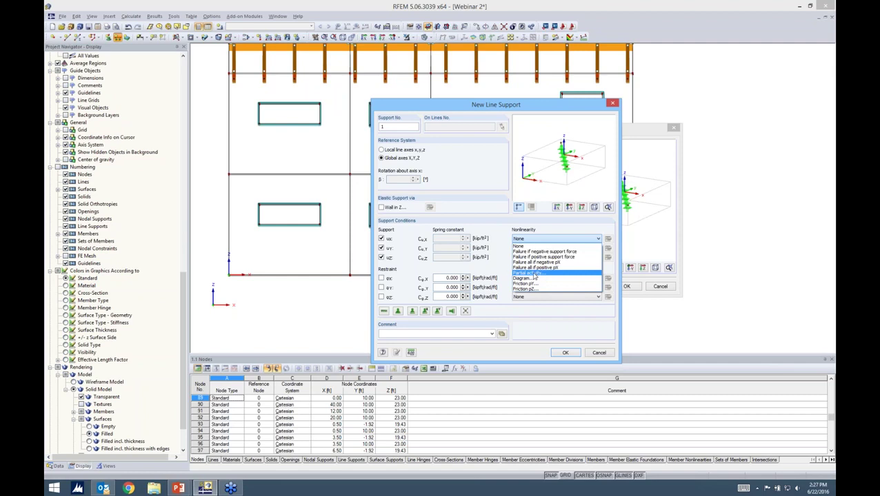
click(493, 273)
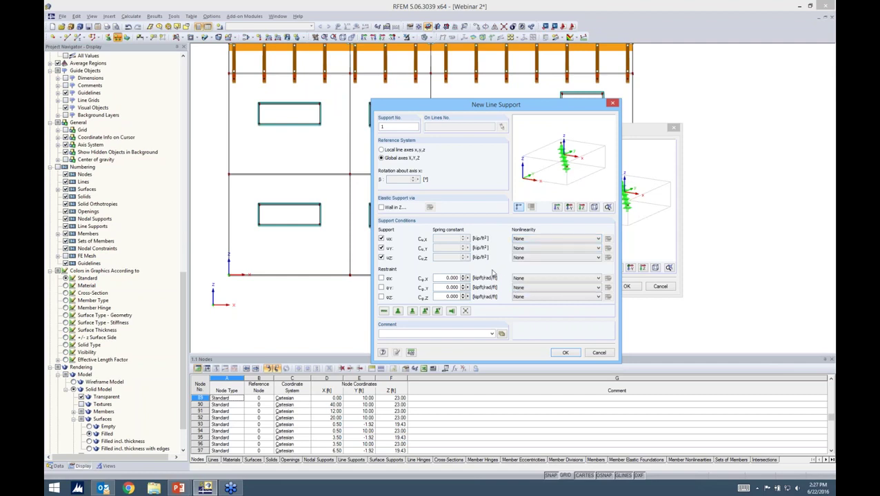
click(598, 352)
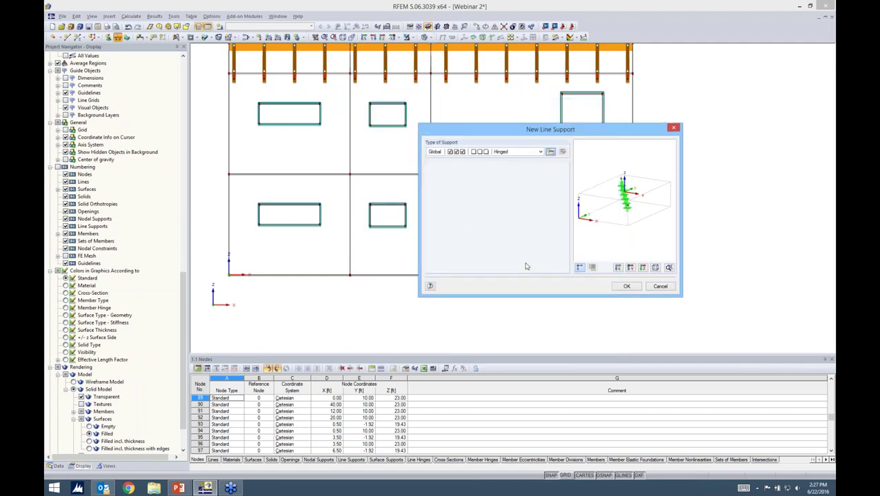
Assign Hinged line supports to all wall base lines of the building and check their placement in 3D
click(615, 287)
drag(219, 270, 665, 301)
scroll(675, 262, down, 1)
ctrl+middle_drag(674, 262, 583, 307)
key(Escape)
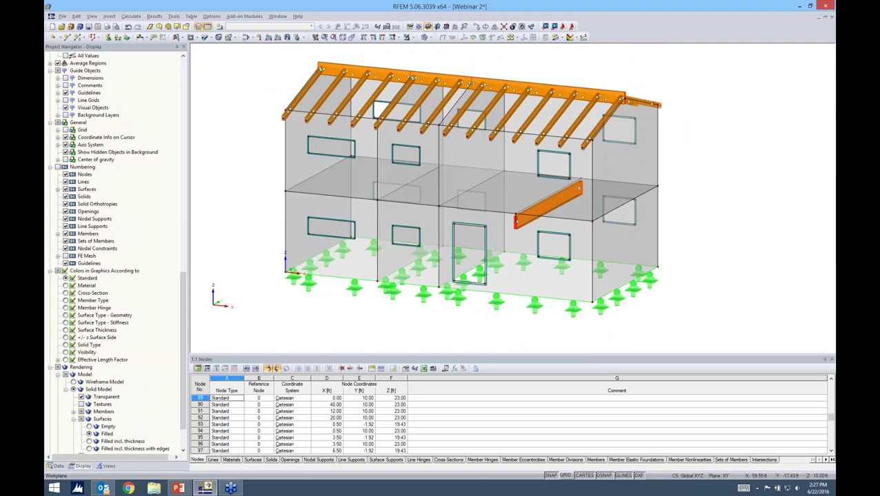
scroll(694, 255, down, 2)
middle_drag(694, 255, 634, 249)
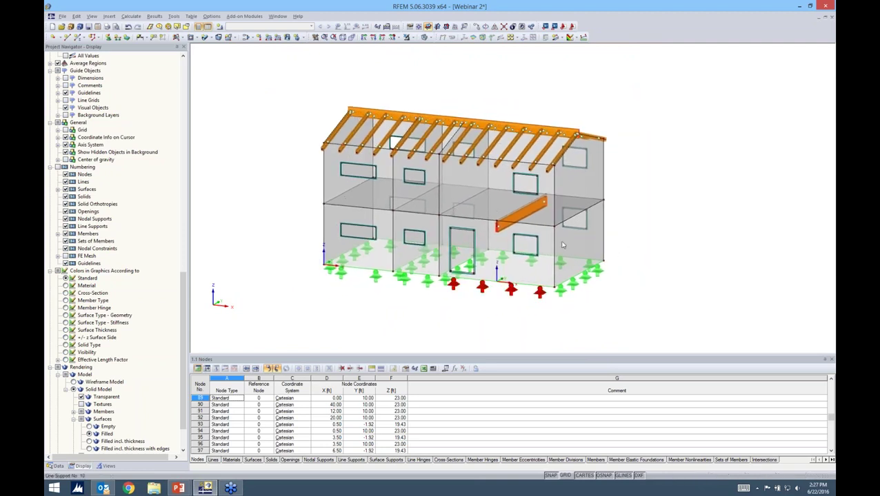
ctrl+middle_drag(543, 315, 608, 278)
ctrl+middle_drag(699, 237, 645, 262)
ctrl+middle_drag(639, 176, 679, 142)
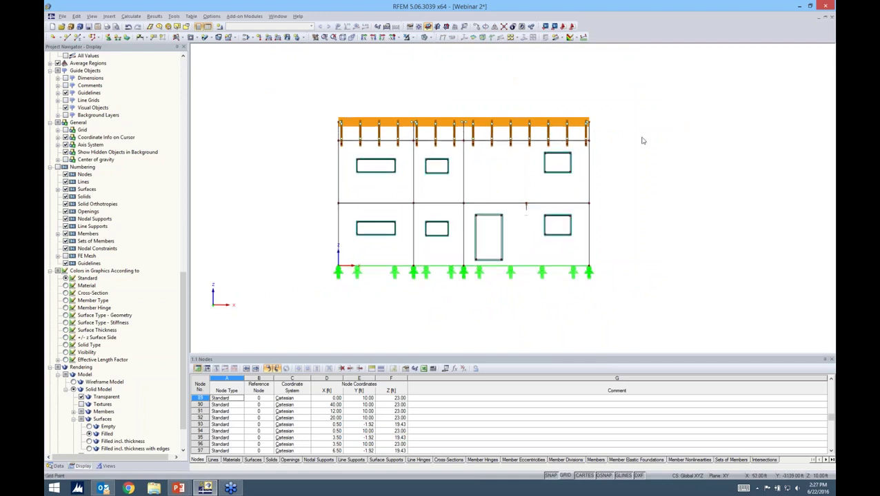
Name load case LC1 Dead and add load case LC2 named Live with the Live action category
click(220, 26)
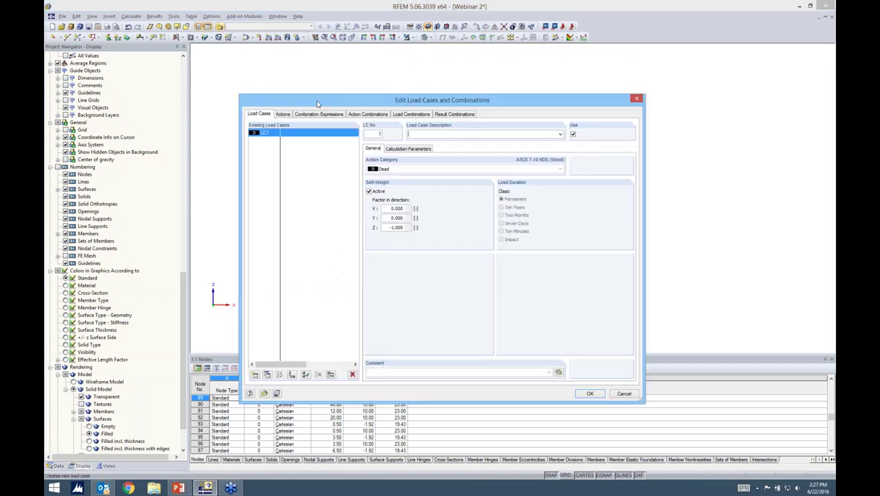
drag(412, 100, 424, 79)
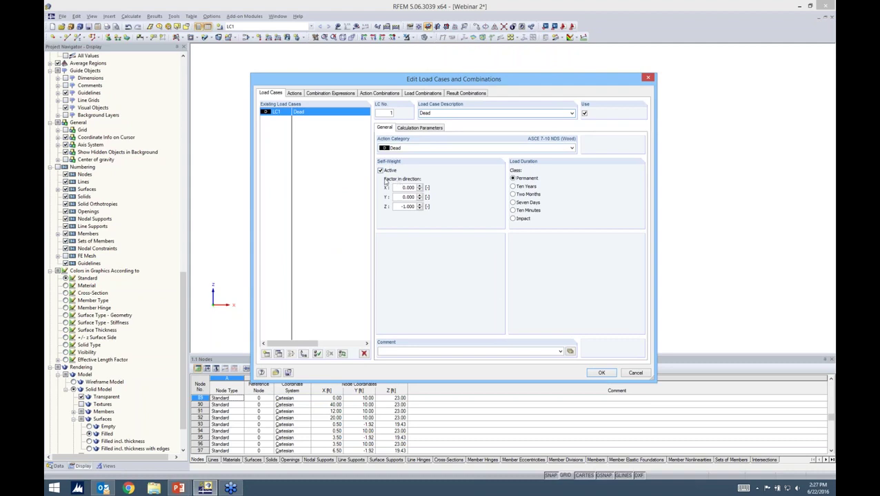
click(267, 353)
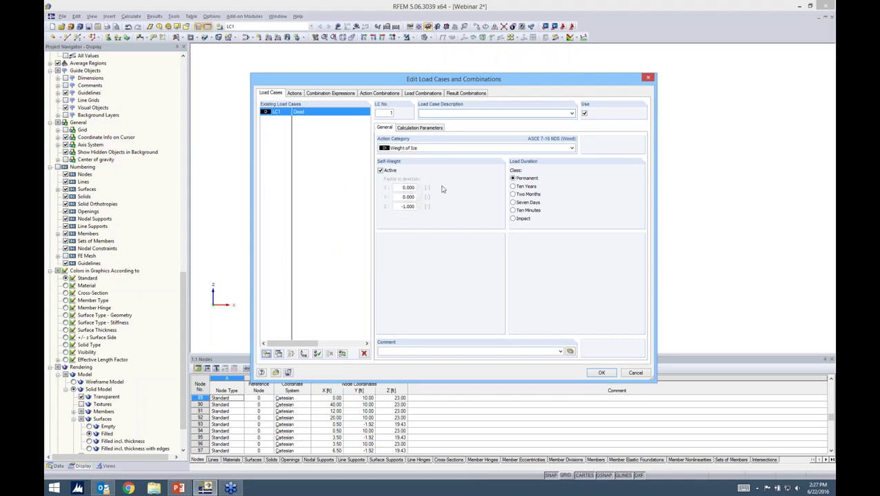
click(442, 148)
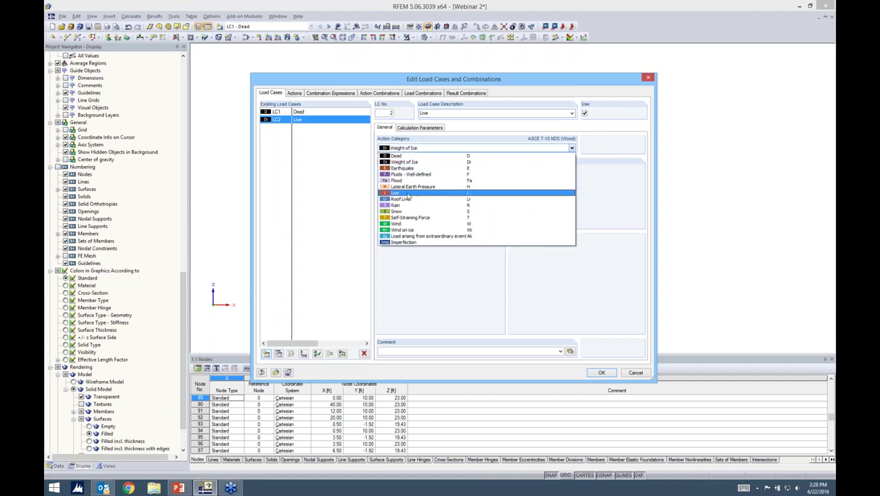
click(407, 197)
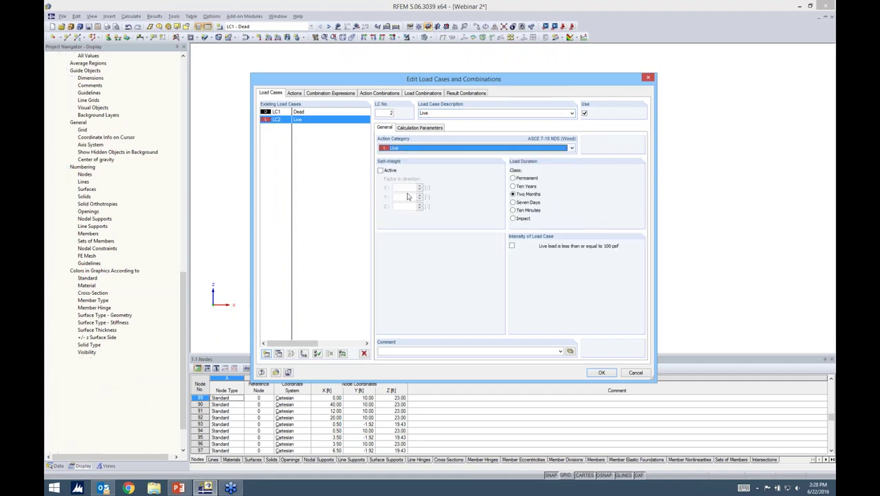
Add load case LC3 named Wind and assign it the Wind action category
click(267, 356)
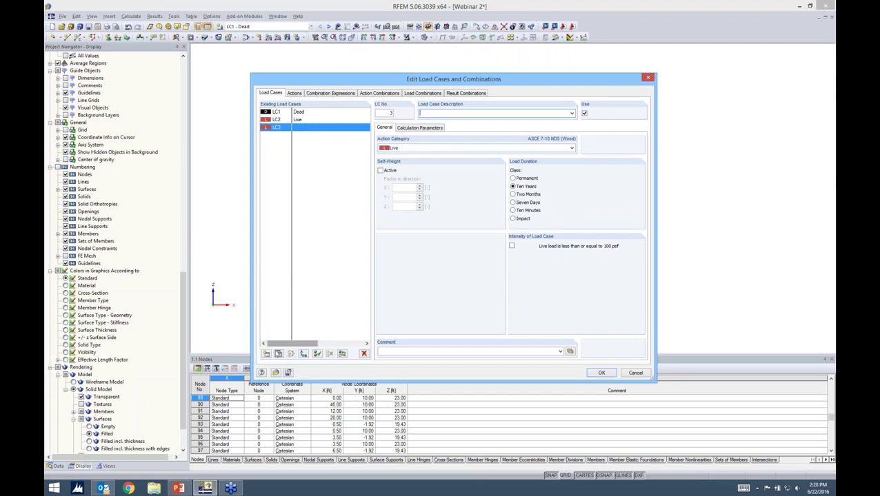
text(Wind)
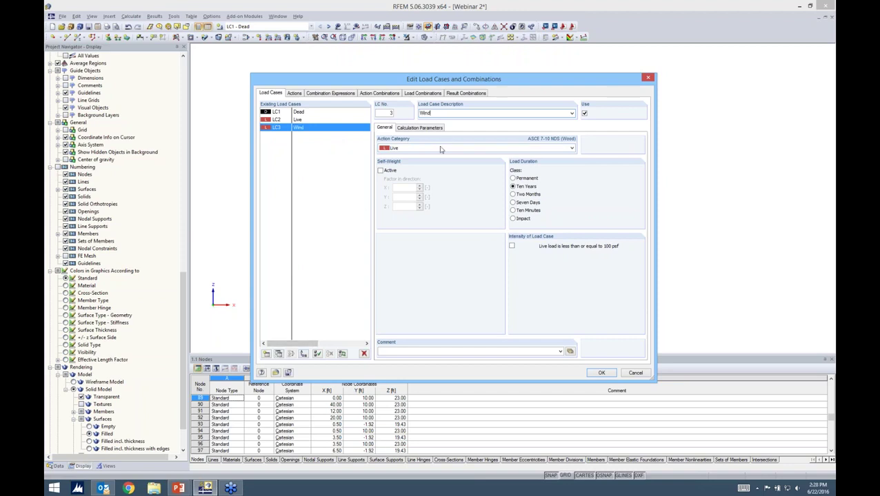
click(440, 149)
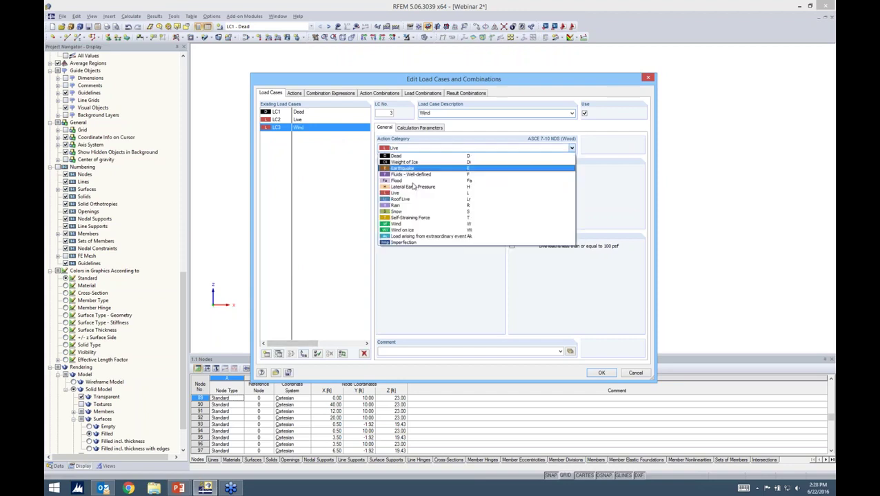
click(403, 225)
Add load case LC4 named Snow with the Snow action category and accept the load case definitions
click(266, 354)
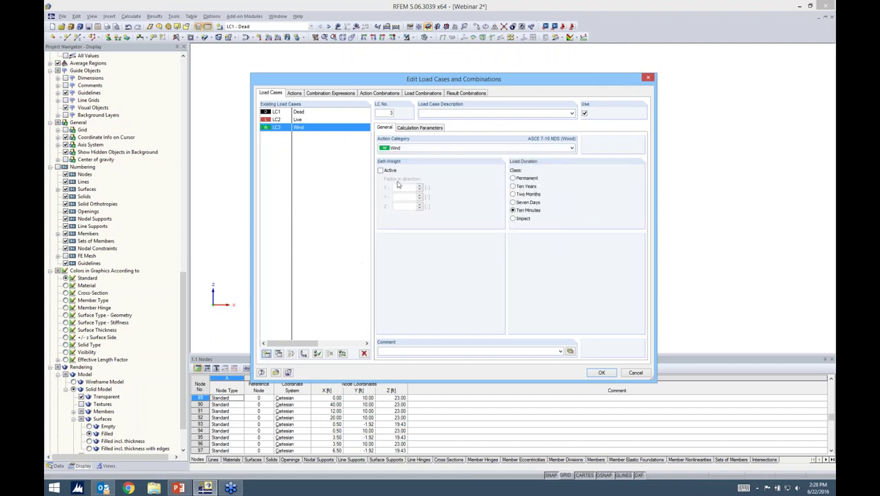
text(Snow)
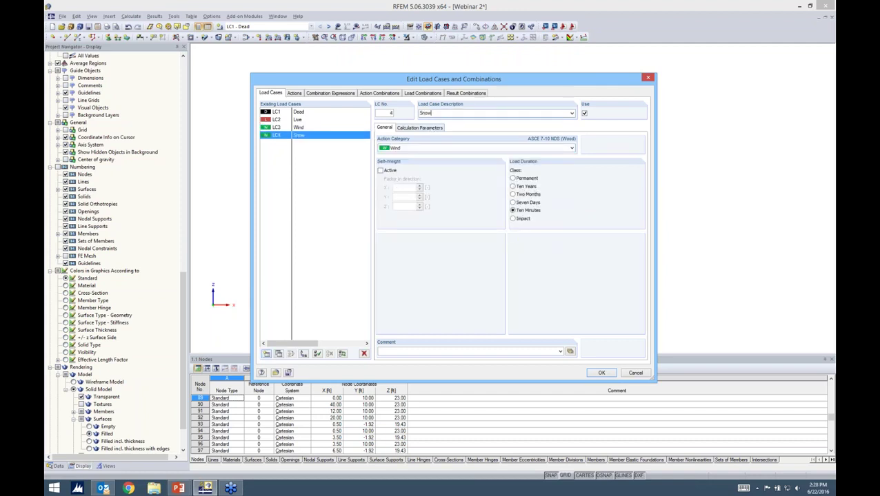
click(437, 149)
scroll(406, 200, up, 2)
click(402, 217)
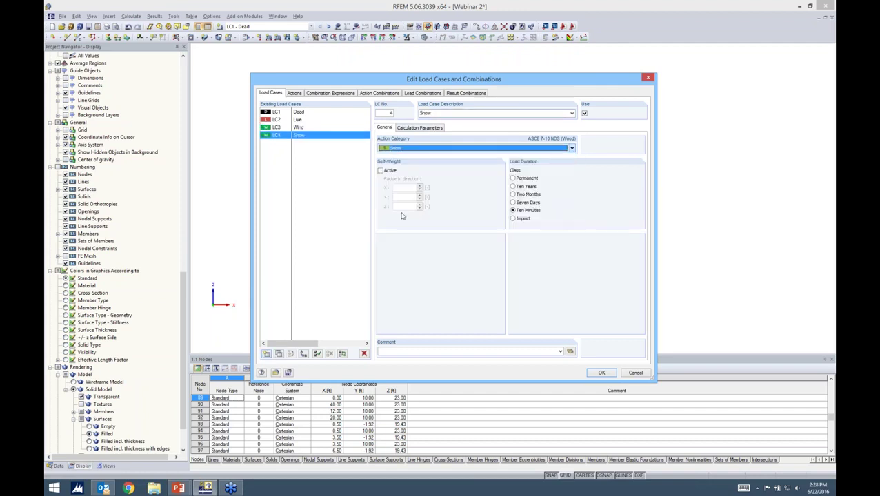
click(597, 373)
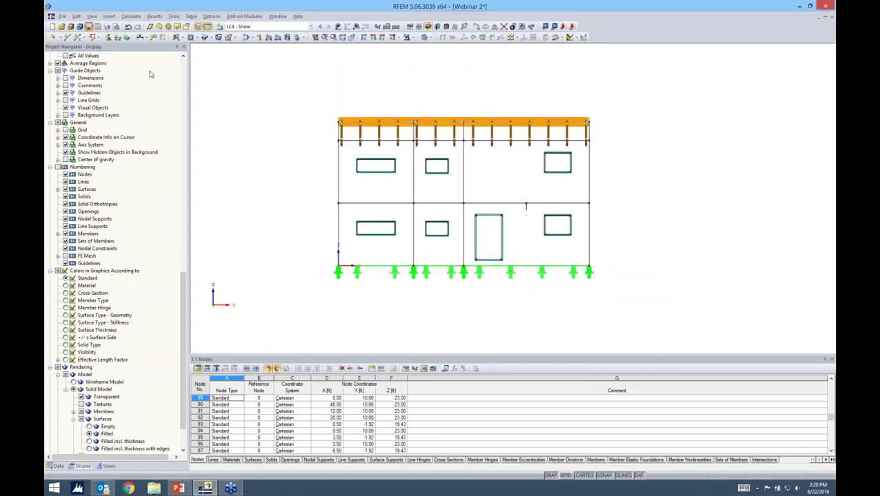
Generate the load combinations and make LC1 - Dead the active load case
middle_drag(440, 95, 391, 126)
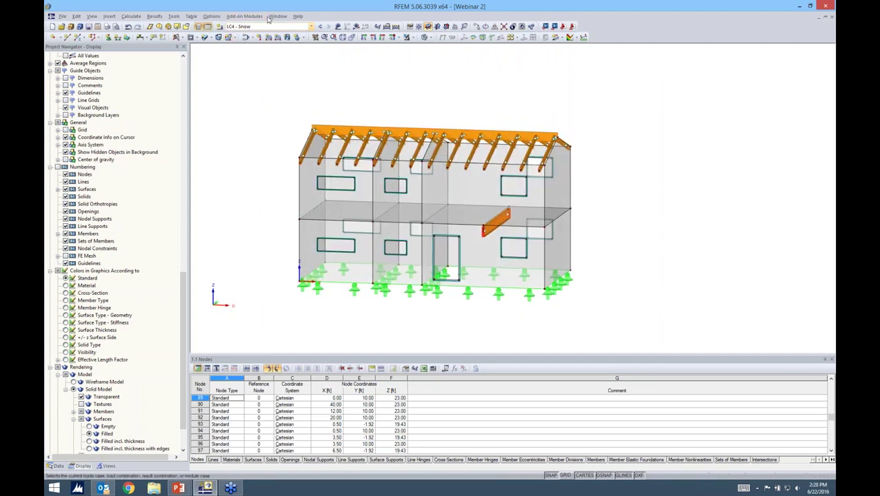
click(310, 27)
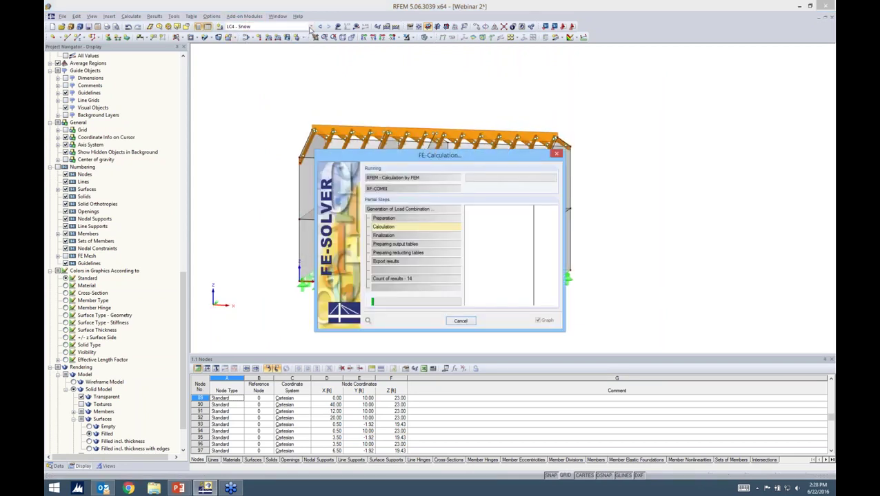
click(310, 28)
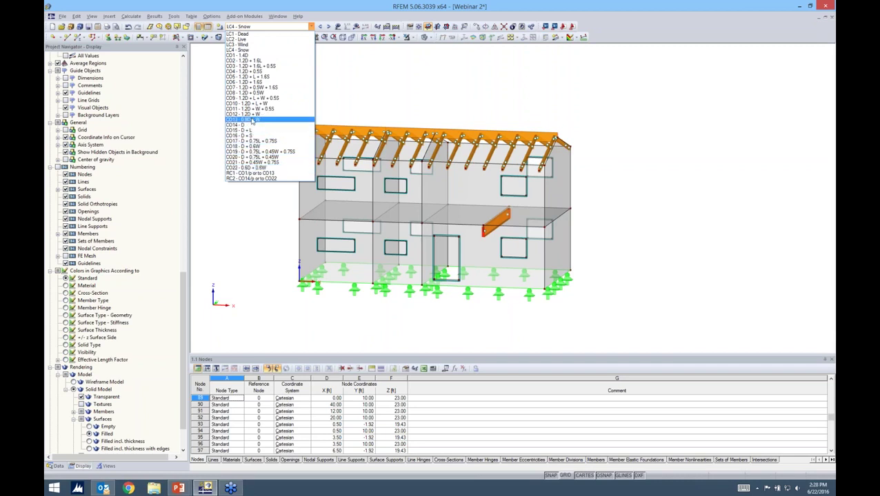
click(252, 34)
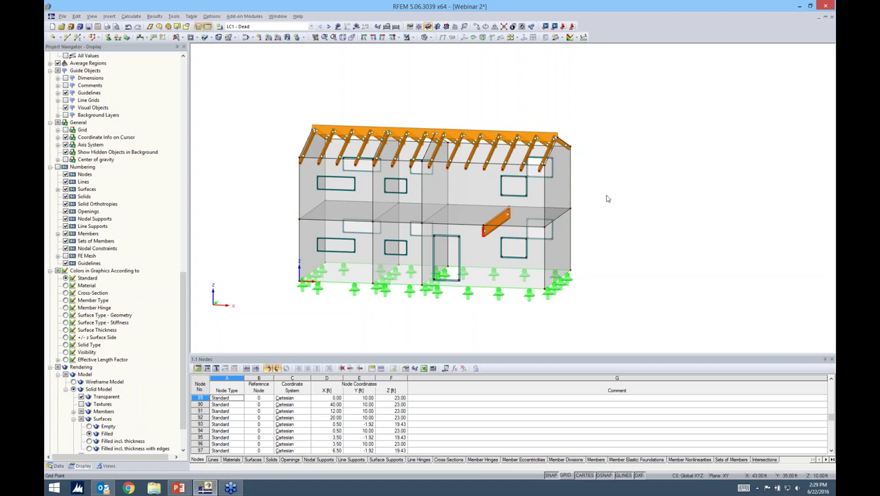
Isolate the roof framing and the second-floor surfaces in visibility mode and show them in a 3D view
ctrl+middle_drag(606, 195, 637, 172)
drag(285, 102, 572, 159)
drag(302, 205, 583, 224)
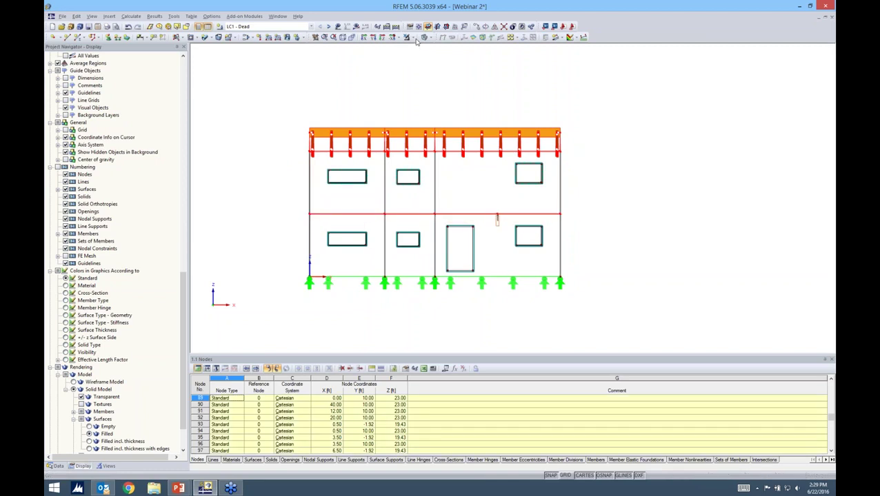
click(416, 38)
click(416, 54)
click(607, 176)
ctrl+middle_drag(606, 178, 488, 206)
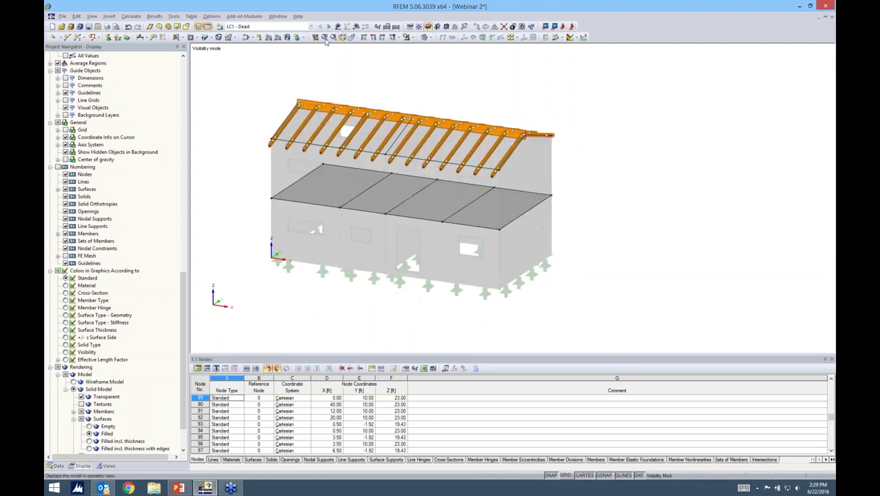
Open a new surface load in LC1 and compare the local z, global true-area and global projected-area load directions
click(287, 38)
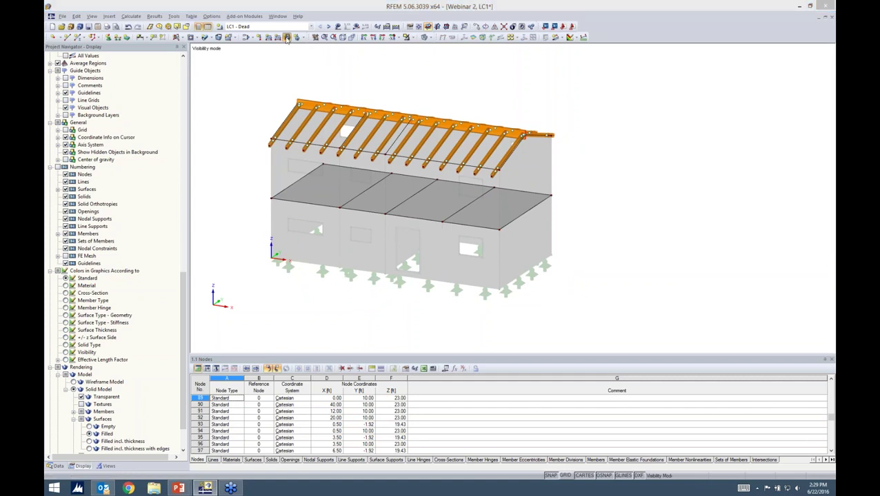
drag(410, 115, 416, 58)
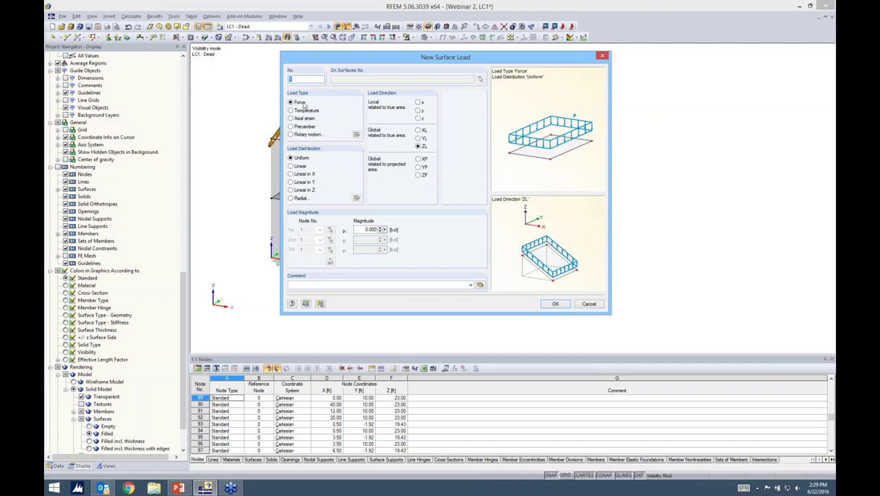
click(418, 118)
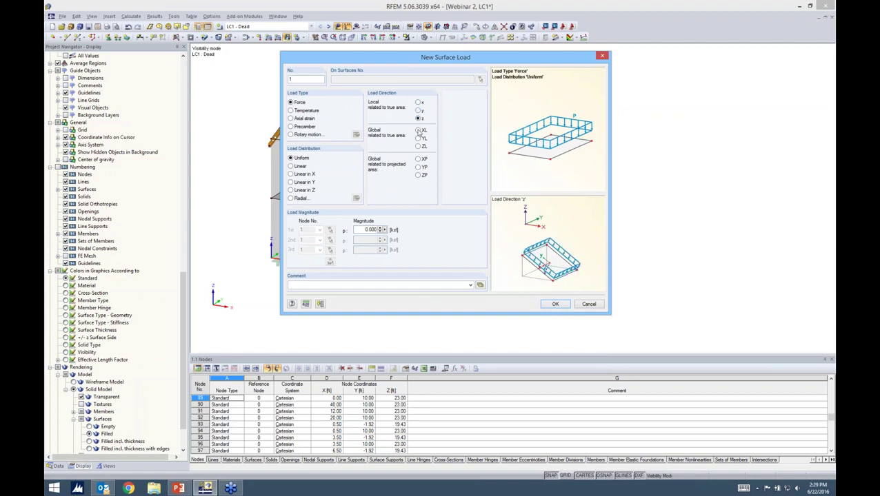
click(419, 131)
click(418, 138)
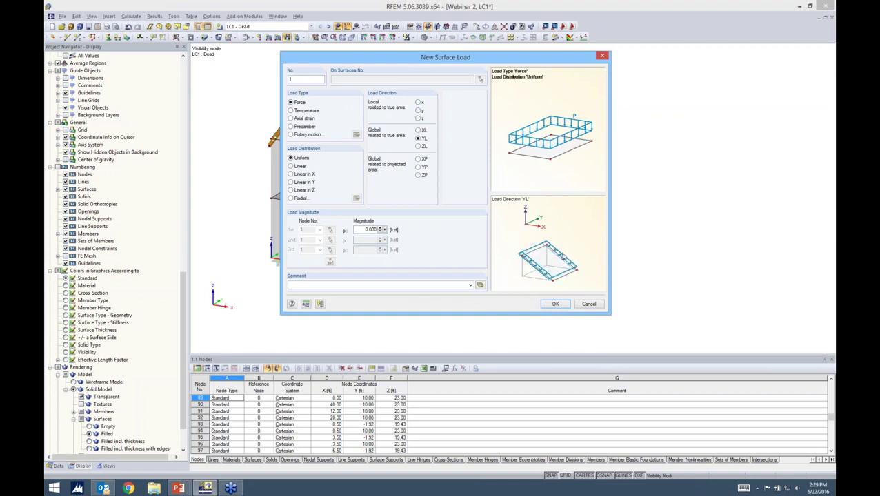
click(418, 148)
click(418, 160)
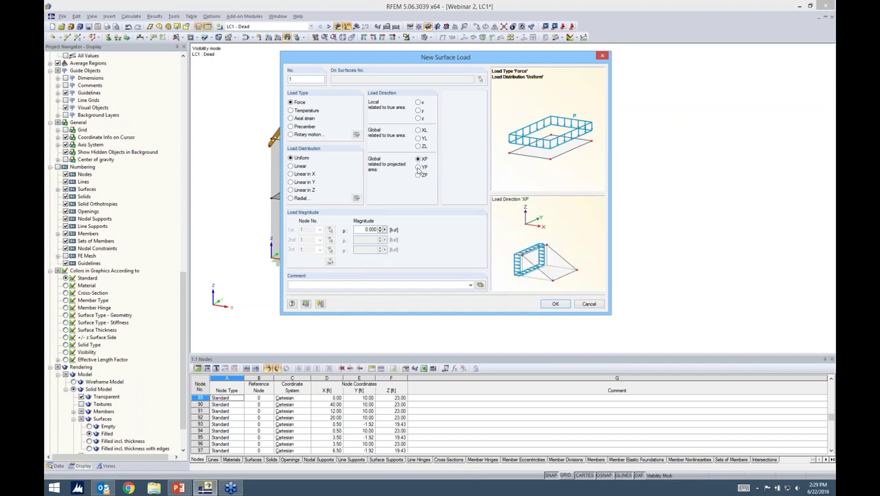
click(418, 168)
click(418, 176)
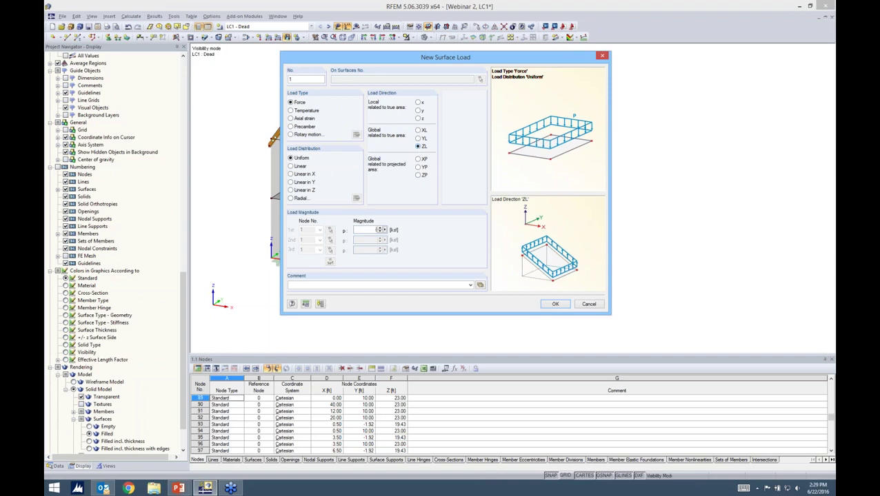
Apply the uniform global ZL surface load of -0.1 ksf to both second-floor slabs in LC1
click(556, 305)
click(355, 190)
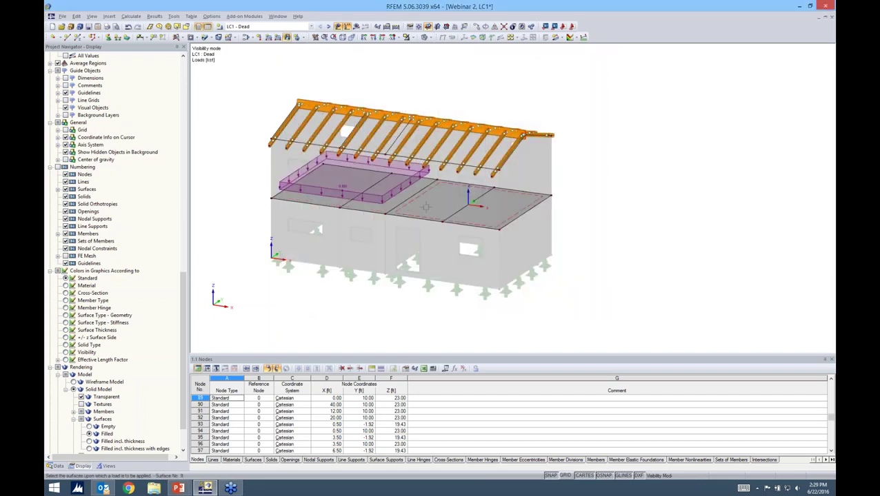
click(425, 207)
ctrl+middle_drag(585, 196, 571, 221)
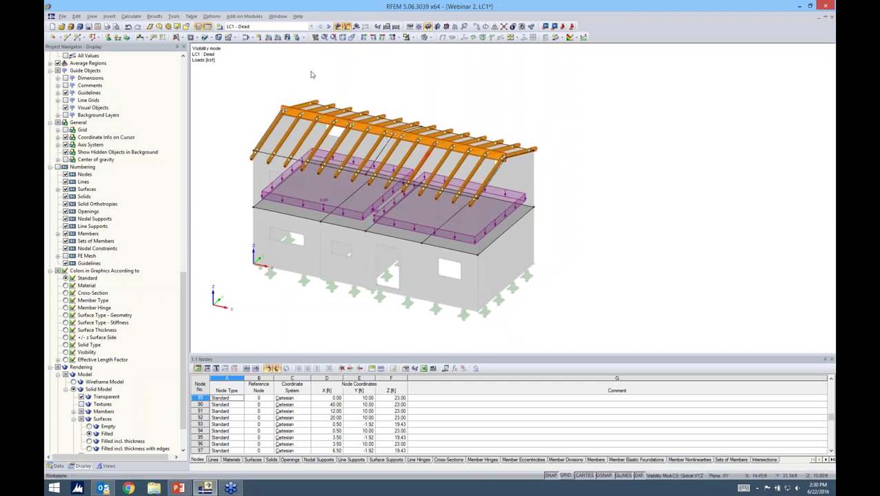
Start generating member loads from area loads via plane, with global true-area direction ZL and a magnitude of -0.05 ksf
click(174, 16)
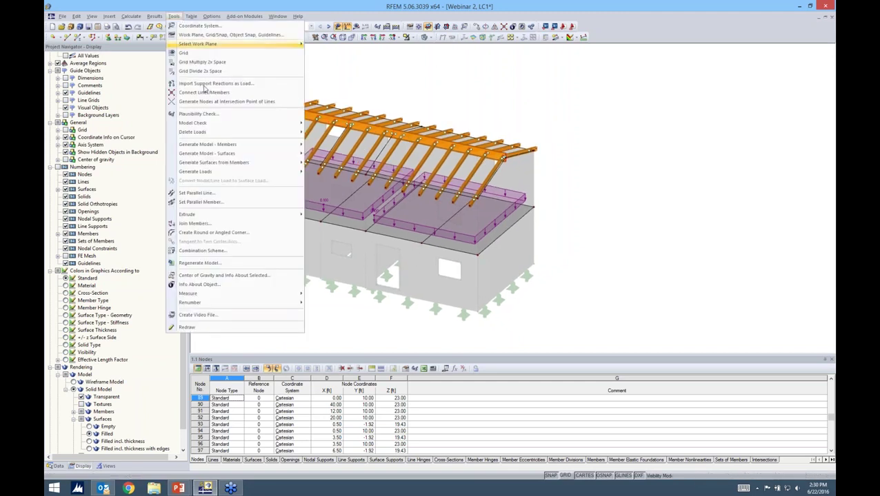
mouse_move(207, 171)
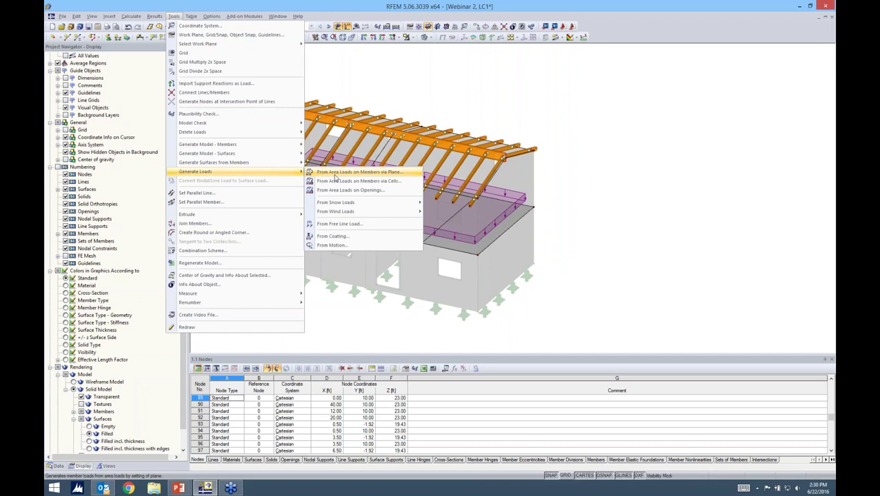
click(335, 175)
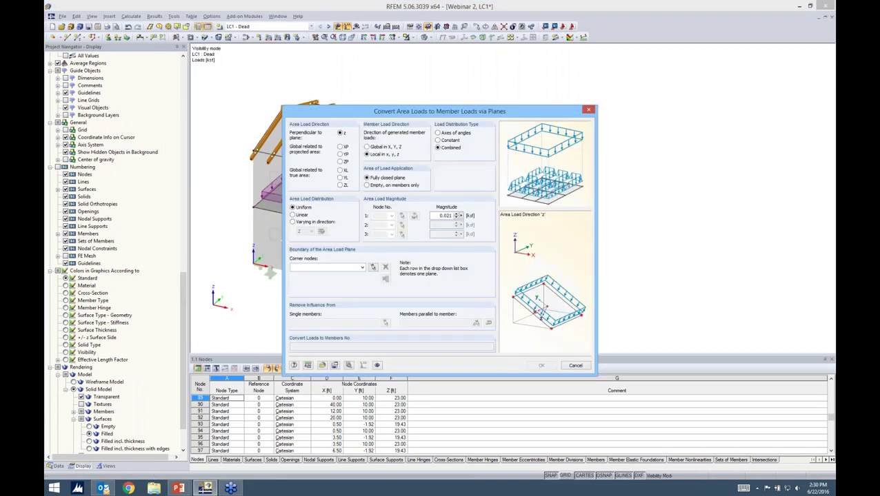
click(340, 147)
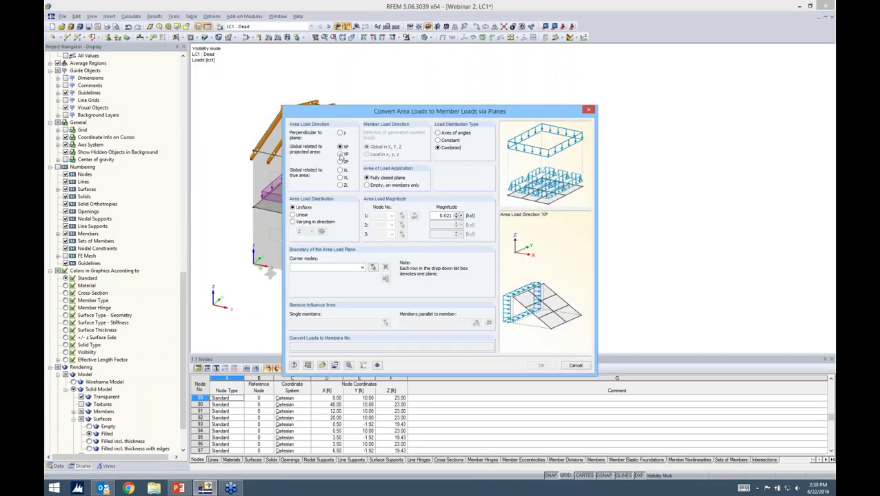
click(340, 161)
click(340, 184)
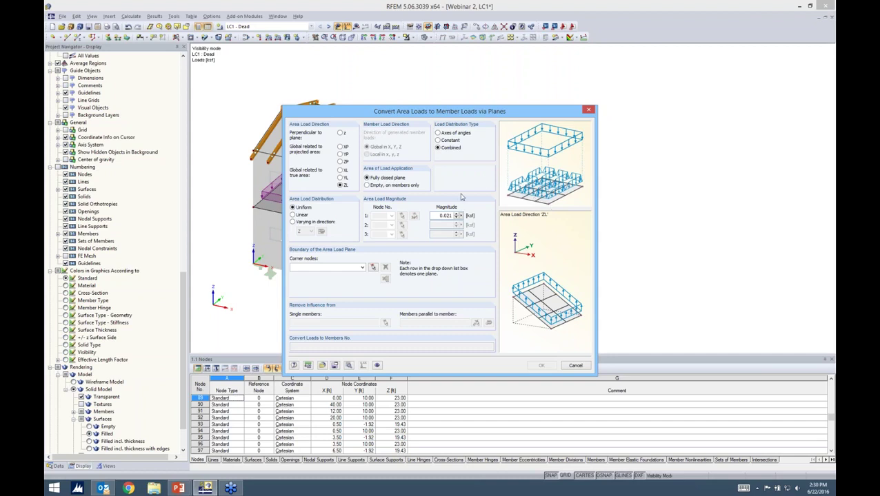
double_click(435, 215)
key(BackSpace)
Show the model in wireframe and define the front roof slope as a load plane through its four eave and ridge corner nodes
click(372, 267)
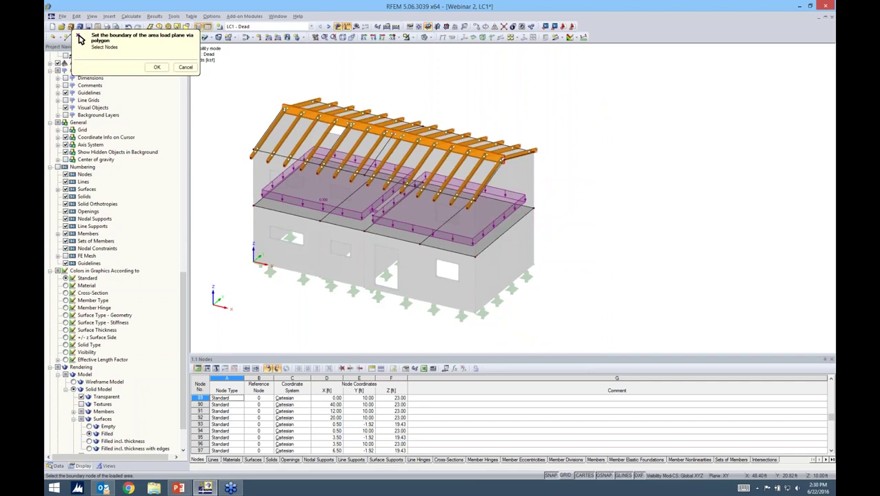
ctrl+middle_drag(583, 215, 552, 245)
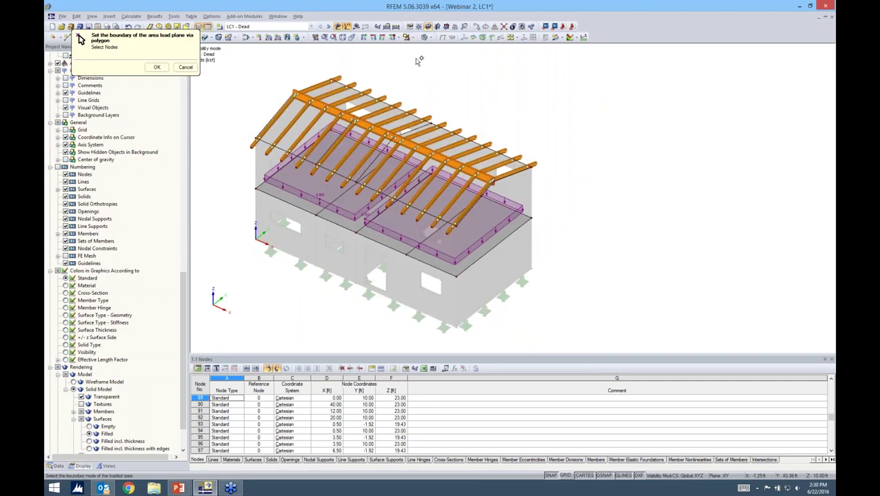
click(427, 37)
click(452, 51)
scroll(304, 127, up, 2)
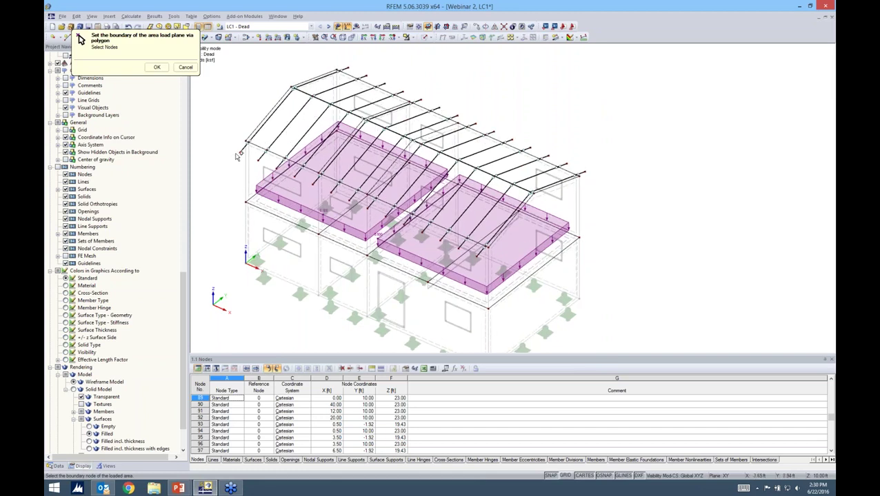
click(240, 152)
click(292, 87)
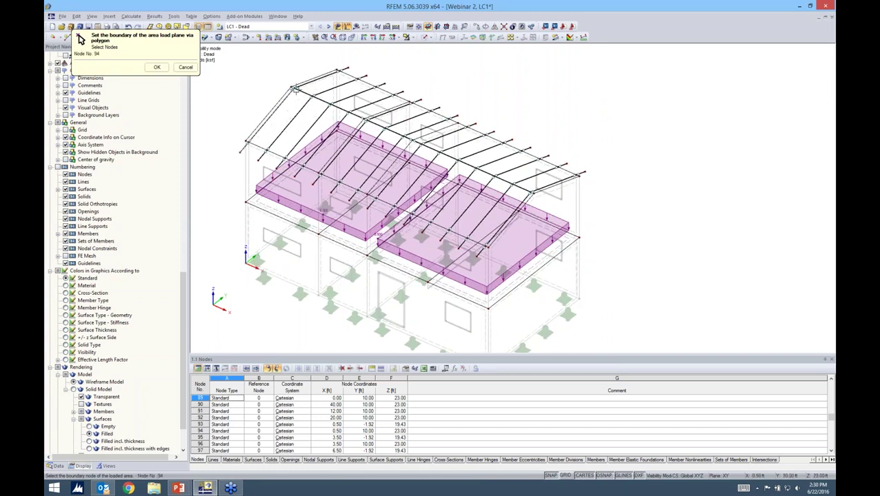
click(533, 192)
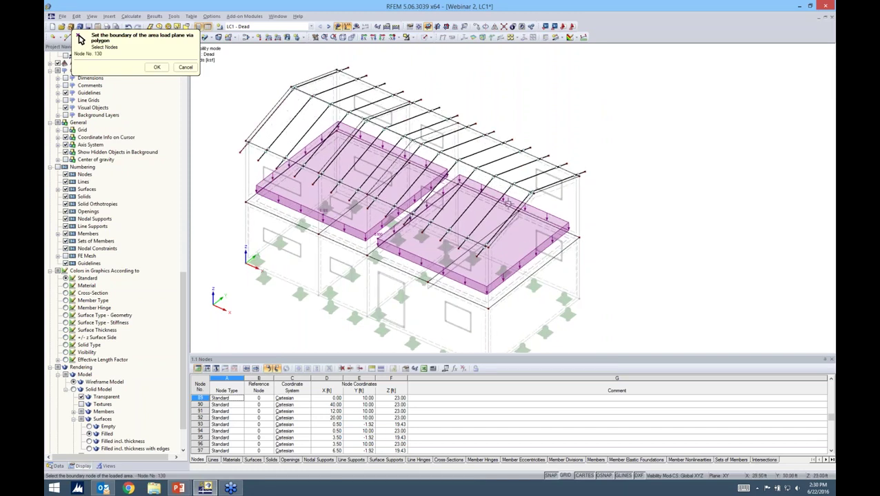
click(477, 257)
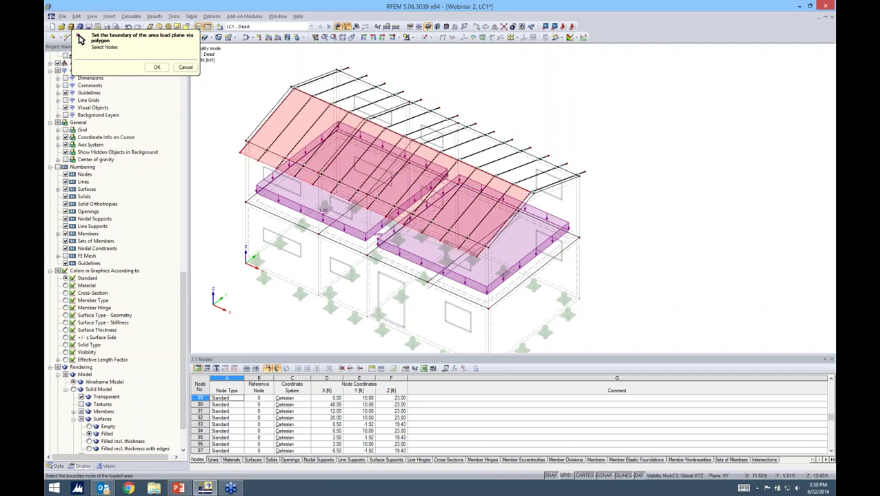
click(239, 152)
Add the opposite roof slope as a second load plane through its four corner nodes and accept the boundaries
ctrl+middle_drag(660, 174, 520, 72)
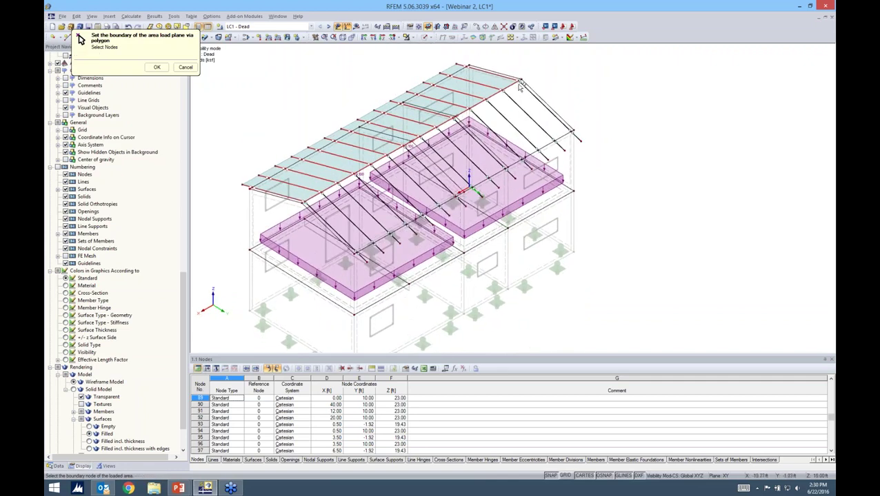
click(583, 144)
click(367, 261)
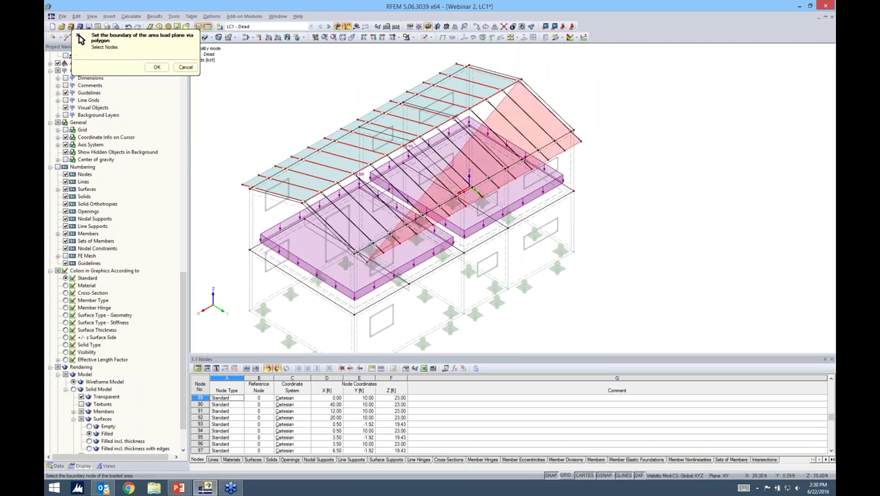
click(303, 202)
click(521, 81)
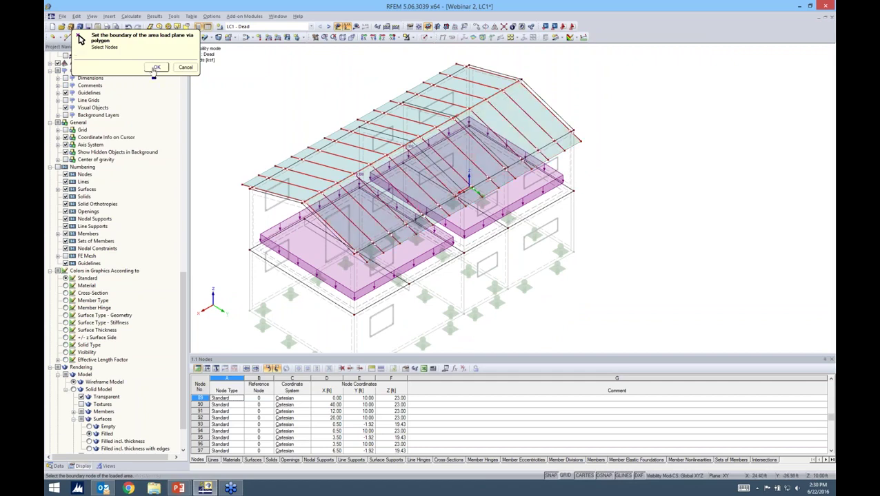
click(157, 67)
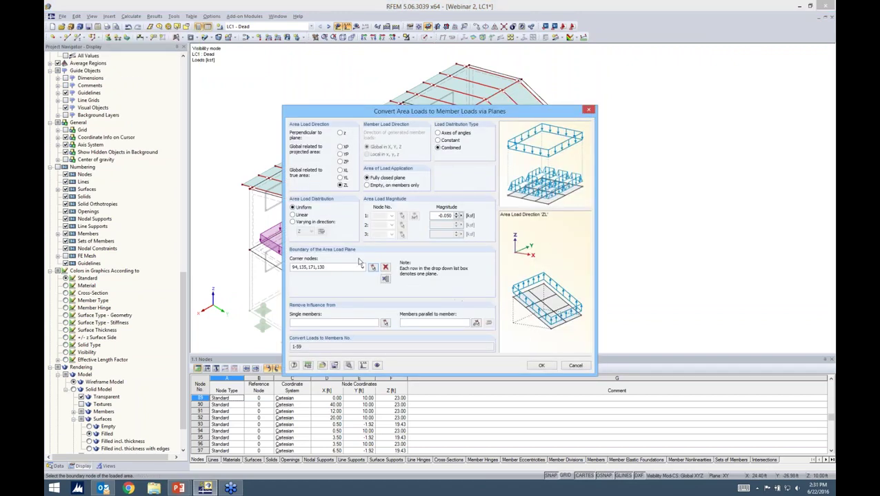
Exclude the members parallel to the ridge beam from the area load conversion and generate the roof member loads
drag(438, 114, 637, 73)
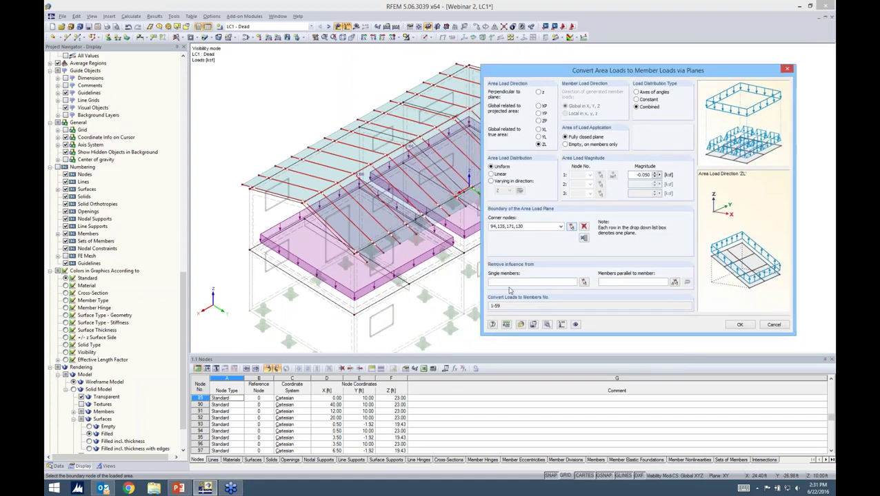
click(675, 282)
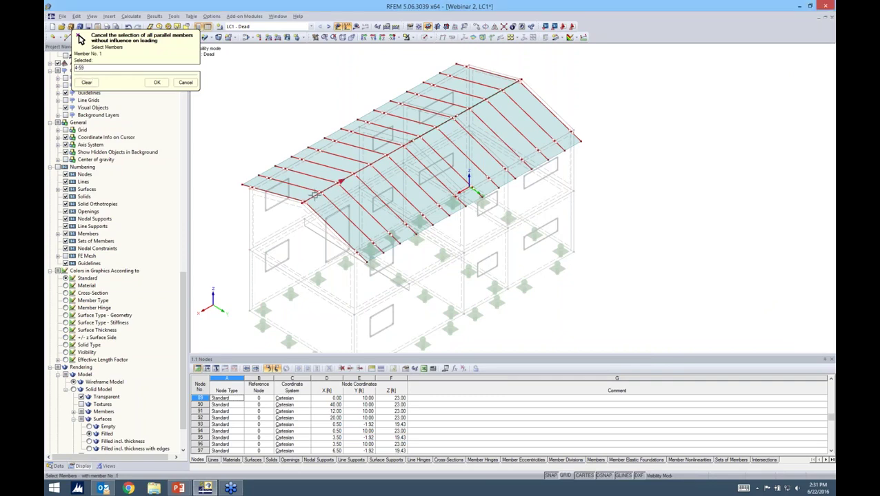
click(157, 82)
click(737, 325)
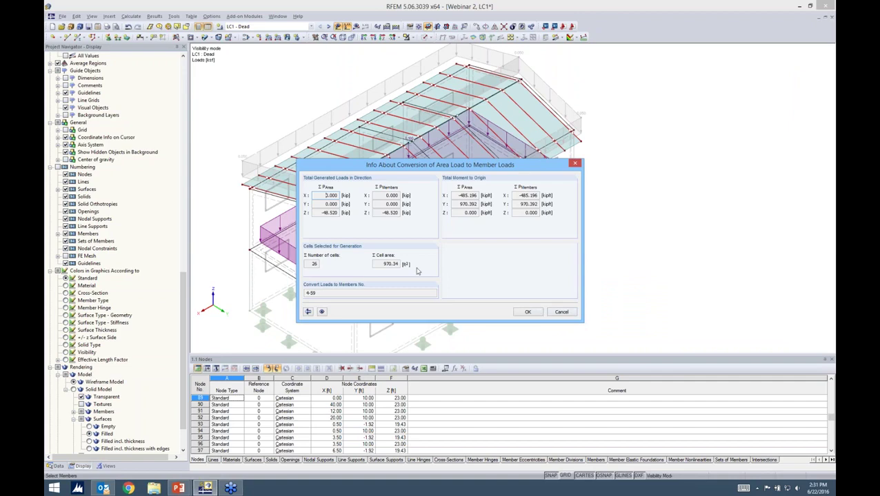
click(533, 315)
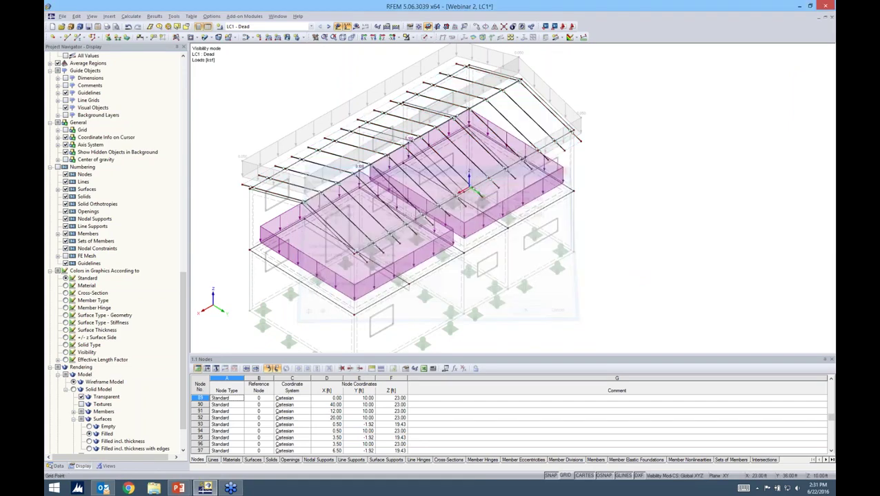
Display the generated roof load separately as individual member loads, examine it, and return to the combined area load display
ctrl+middle_drag(544, 313, 805, 213)
right_click(521, 132)
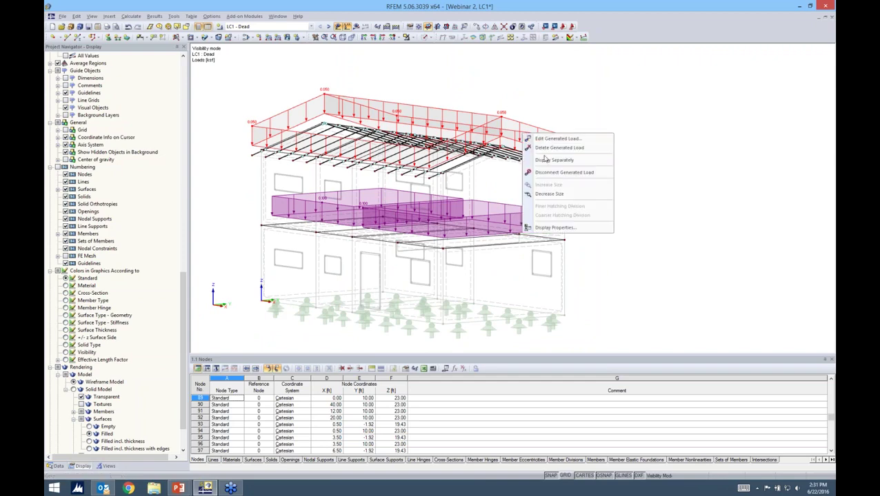
click(545, 159)
ctrl+middle_drag(599, 164, 566, 210)
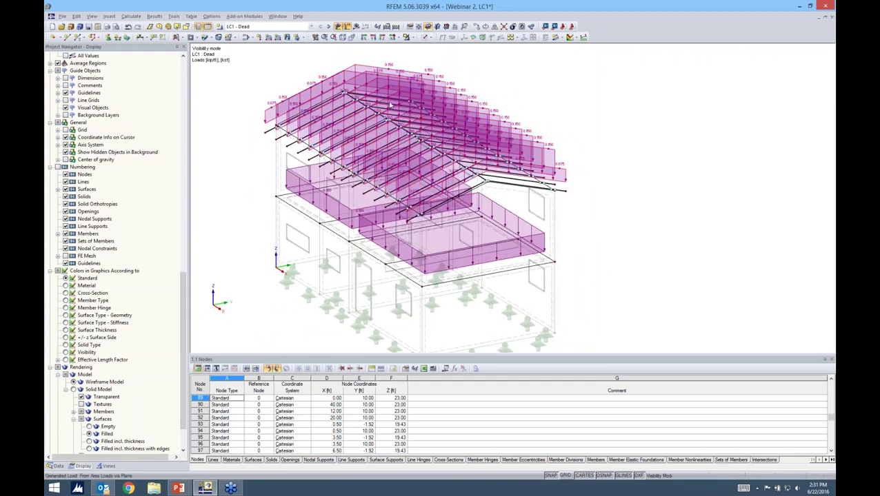
right_click(531, 157)
click(555, 175)
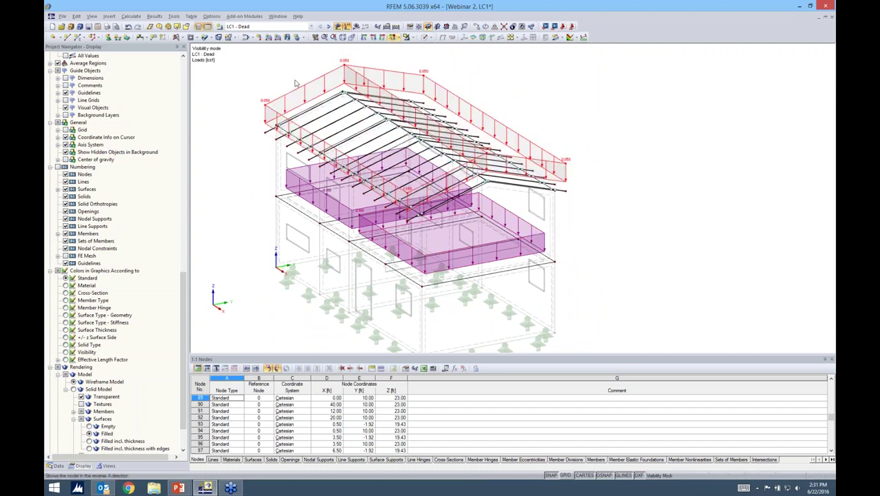
click(701, 258)
ctrl+middle_drag(644, 253, 652, 202)
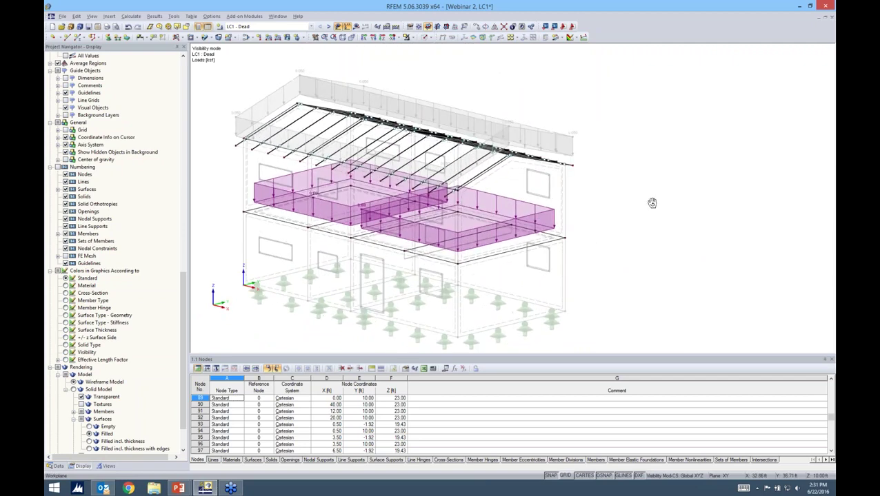
Make LC2 - Live the active load case and define a uniform global ZL surface load of -0.04 ksf
click(310, 27)
click(284, 40)
click(287, 38)
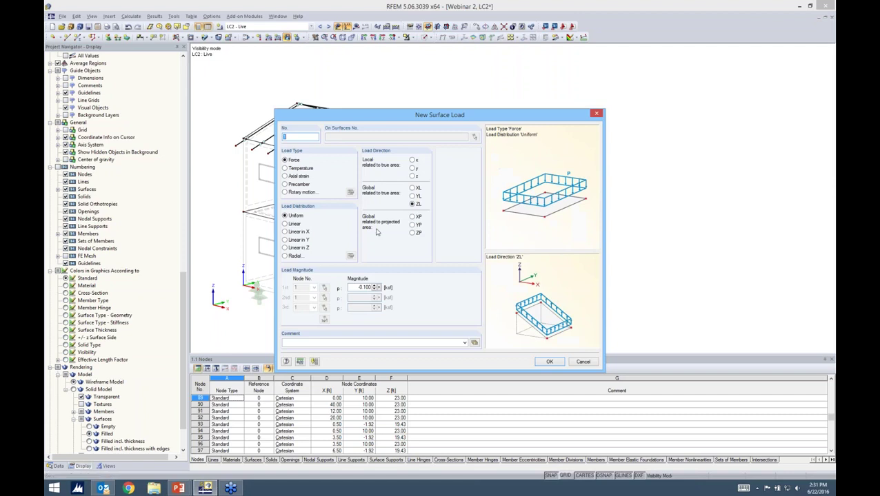
double_click(351, 287)
key(BackSpace)
text(-.04)
key(Return)
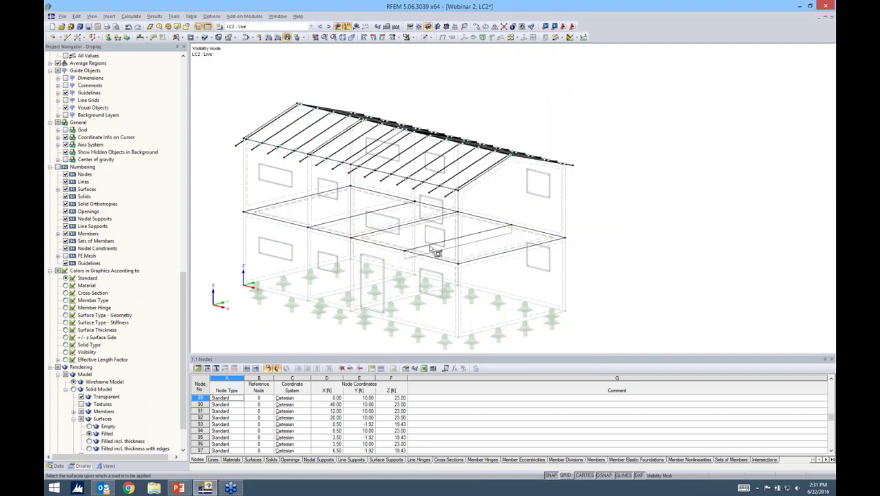
Apply the live surface load to both second-floor slabs
ctrl+middle_drag(347, 245, 383, 279)
click(361, 240)
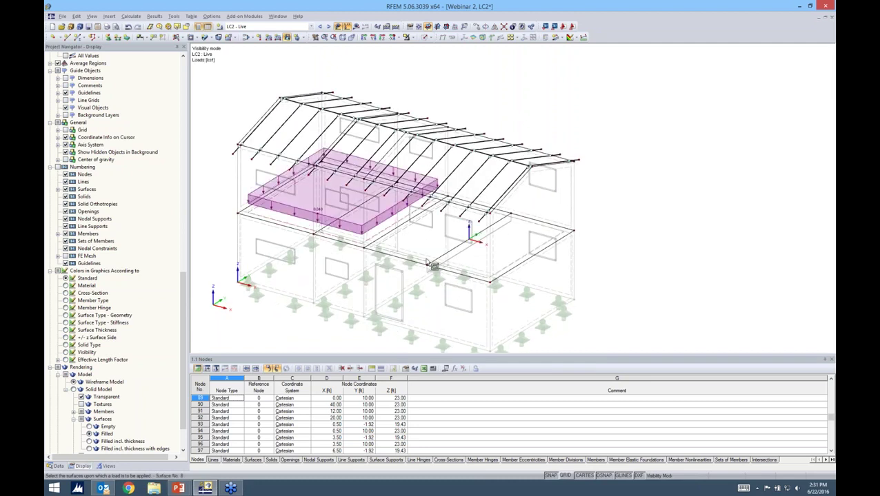
click(469, 231)
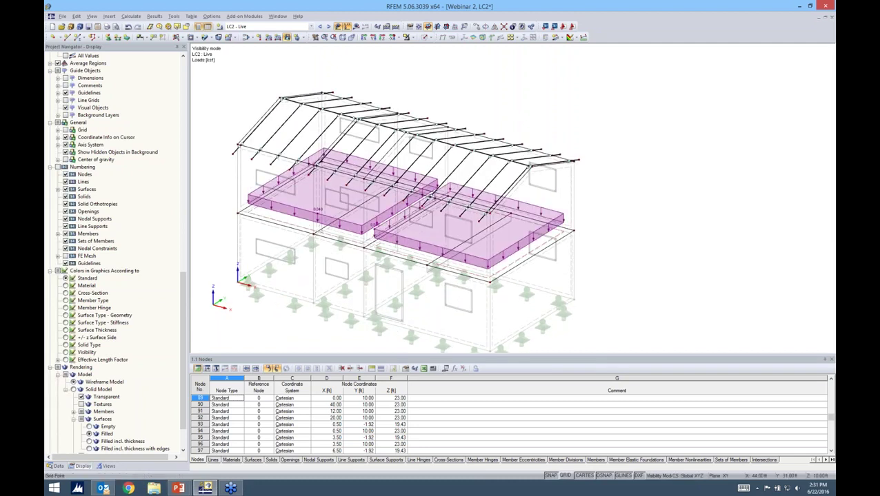
Show the model in transparent solid rendering and cancel visibility mode to display all objects
click(426, 37)
click(453, 56)
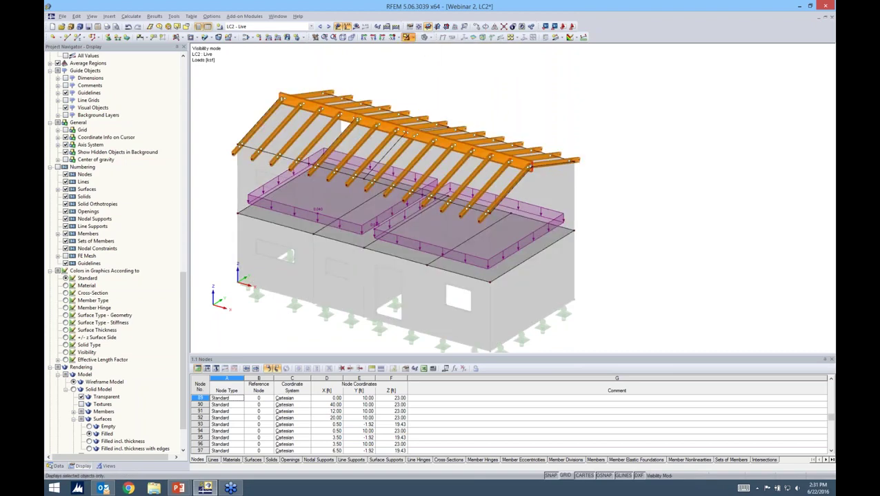
click(409, 38)
click(437, 109)
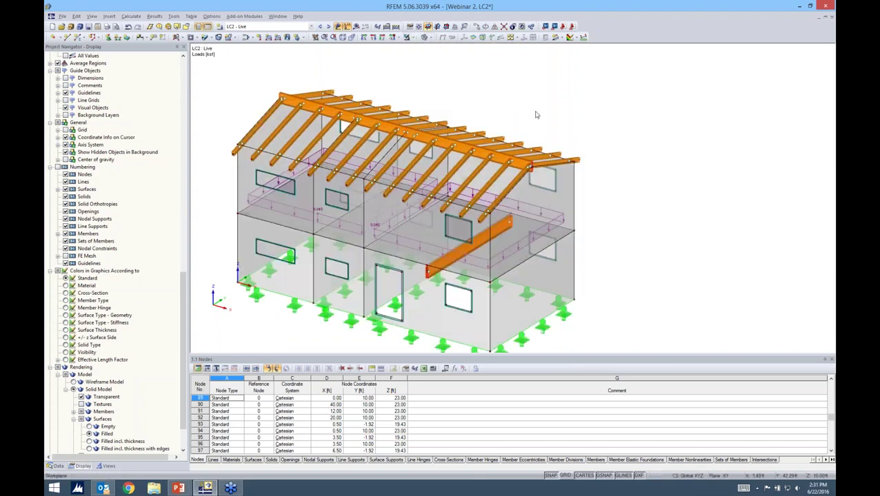
Switch to load case LC3 - Wind with the front long wall of the house in view
click(310, 26)
click(290, 46)
middle_drag(547, 163, 590, 150)
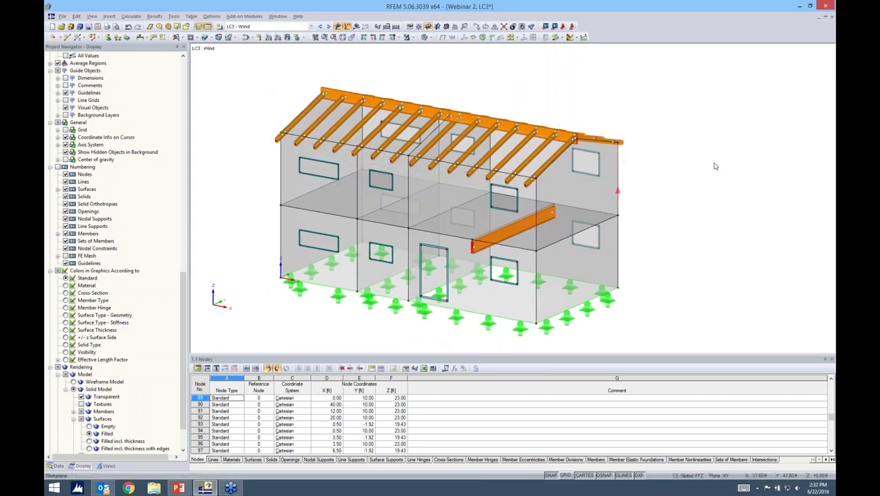
middle_drag(659, 194, 653, 197)
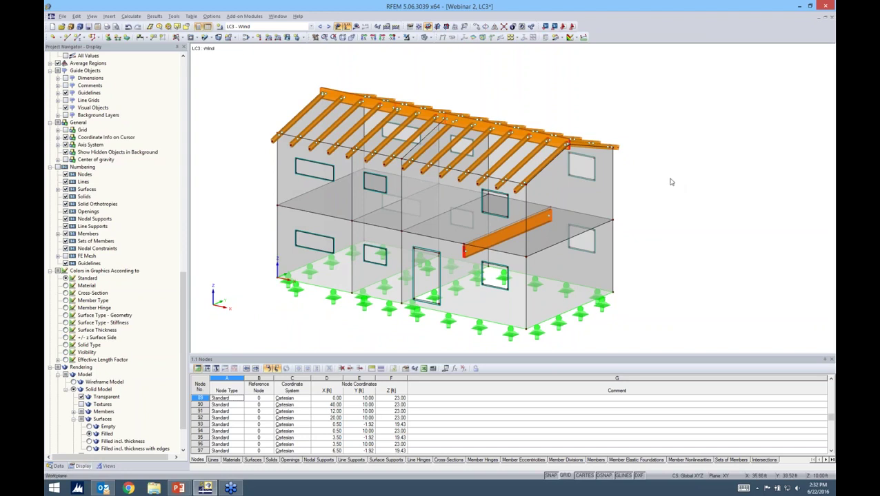
mouse_move(653, 205)
ctrl+middle_down()
mouse_move(637, 216)
mouse_move(659, 210)
mouse_move(650, 191)
ctrl+middle_up()
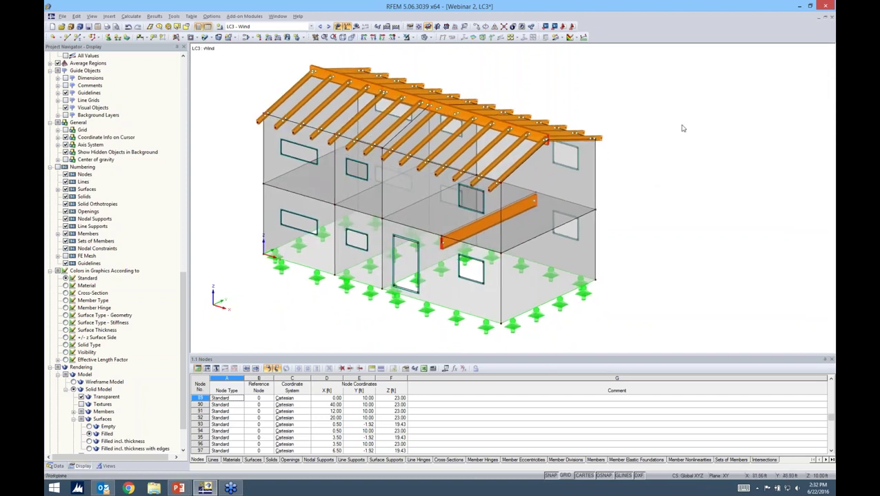
Apply a uniform 0.030 ksf surface load in global YL direction to the front wall surfaces of both storeys
click(286, 37)
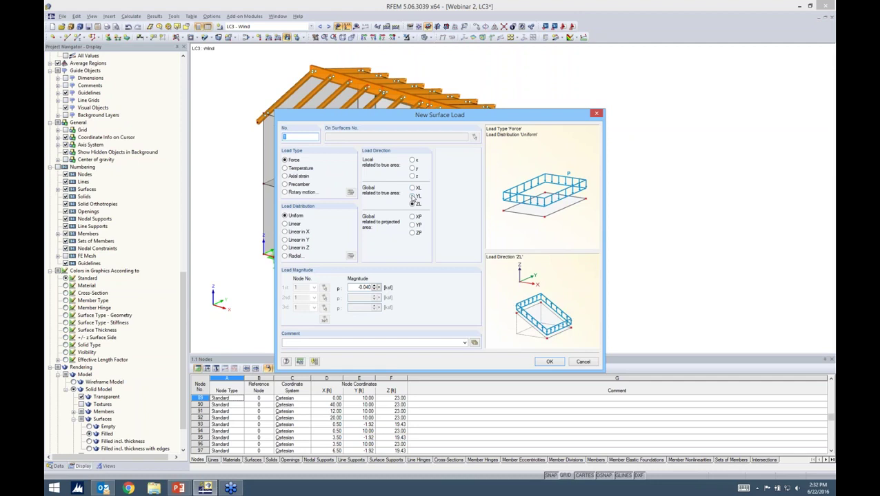
click(412, 195)
double_click(372, 287)
text(0)
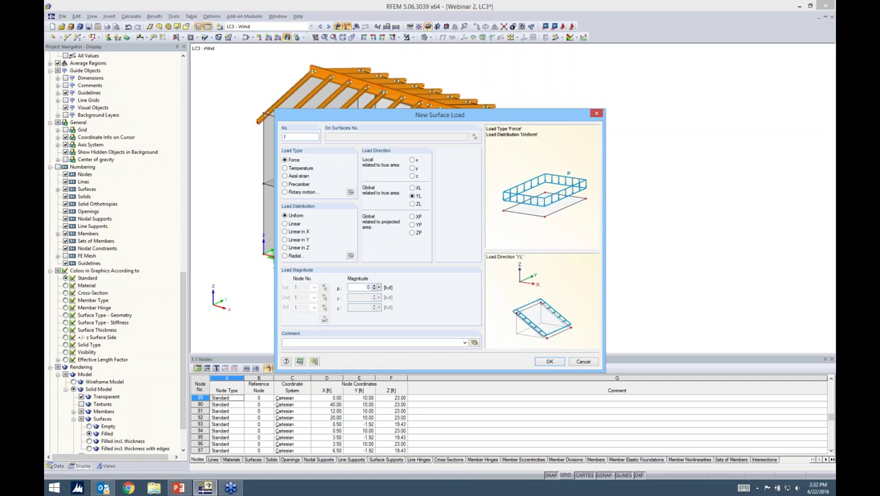
key(Return)
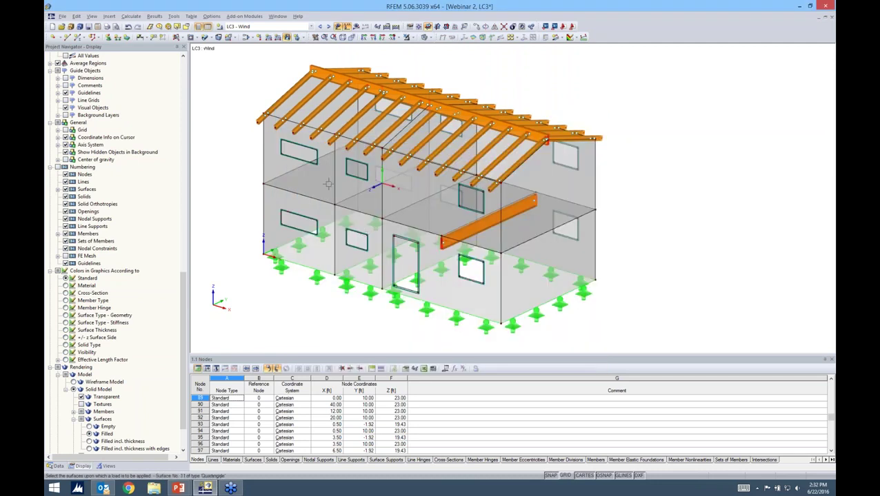
click(376, 257)
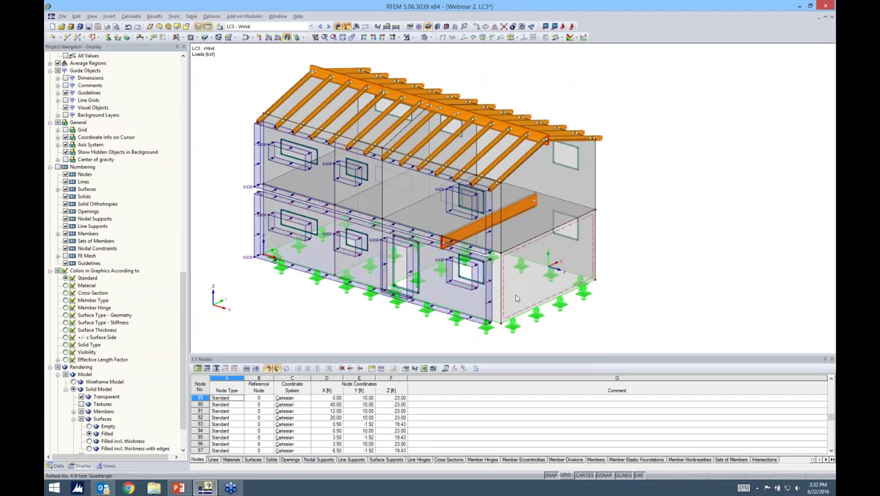
Try deleting the ground-floor window opening between the door and the building corner, and undo the deletion
scroll(477, 291, up, 4)
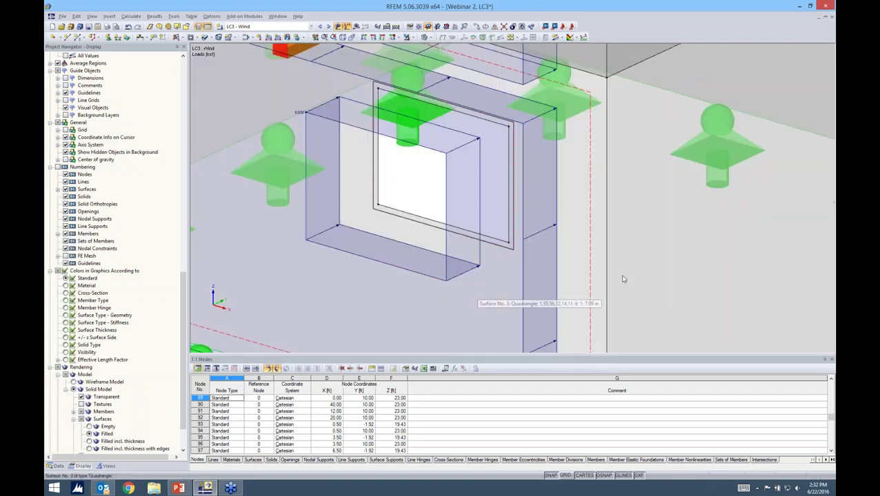
scroll(551, 258, down, 3)
scroll(548, 258, up, 2)
click(545, 259)
key(Delete)
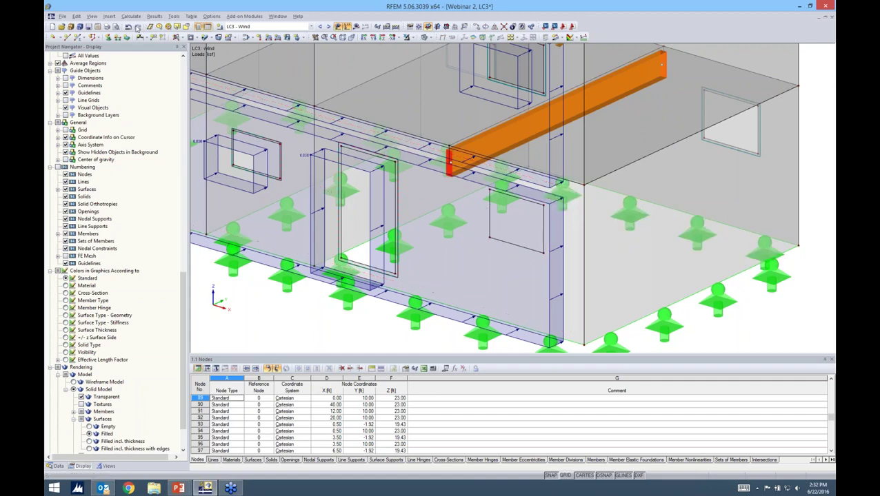
click(128, 26)
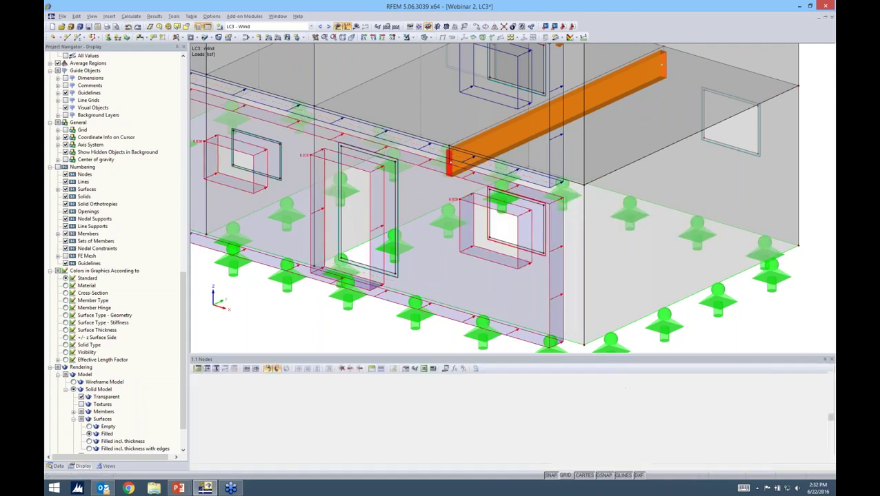
scroll(474, 193, down, 4)
ctrl+middle_drag(446, 295, 435, 314)
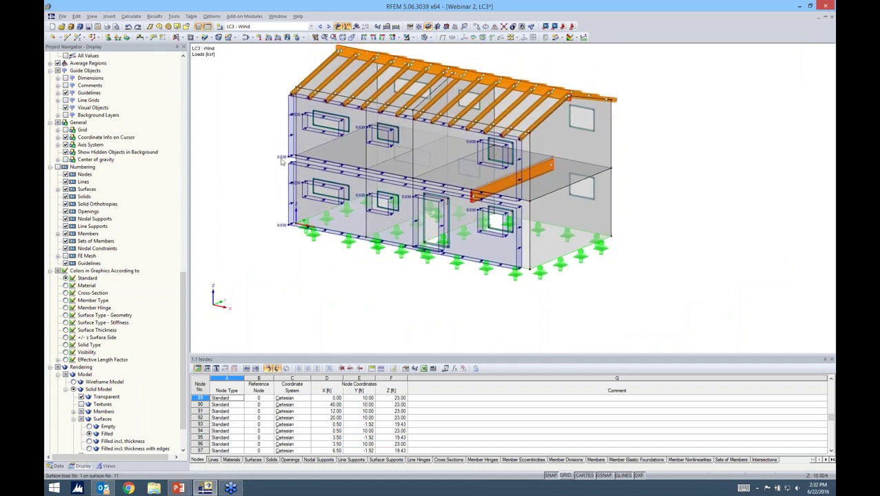
Activate load case LC4 - Snow and start generating ASCE/SEI 7-10 snow loads for a duopitch roof
click(268, 26)
click(243, 50)
click(173, 16)
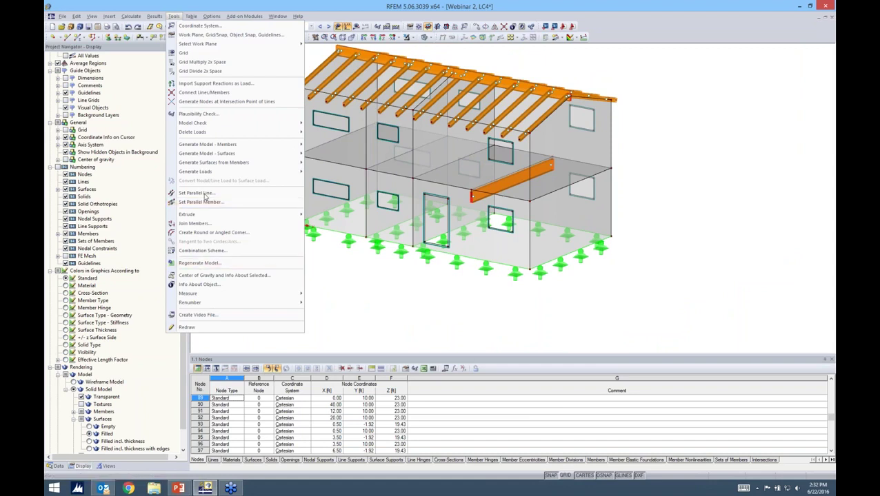
mouse_move(206, 172)
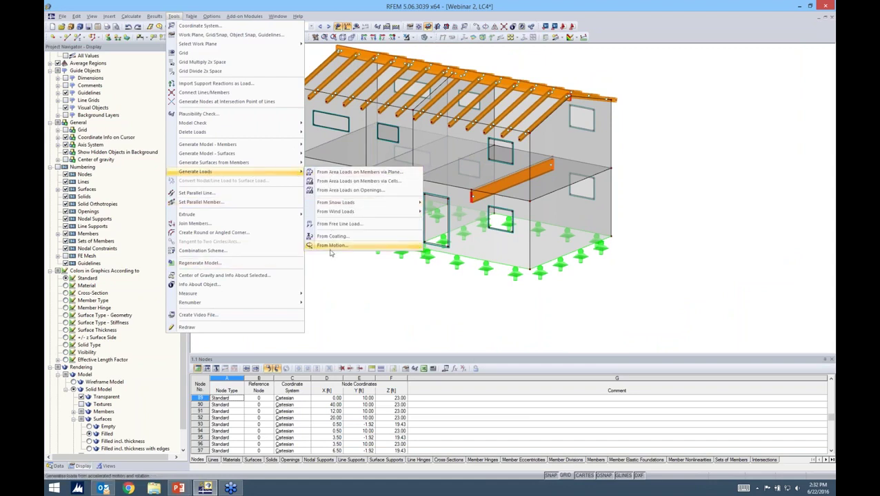
mouse_move(335, 205)
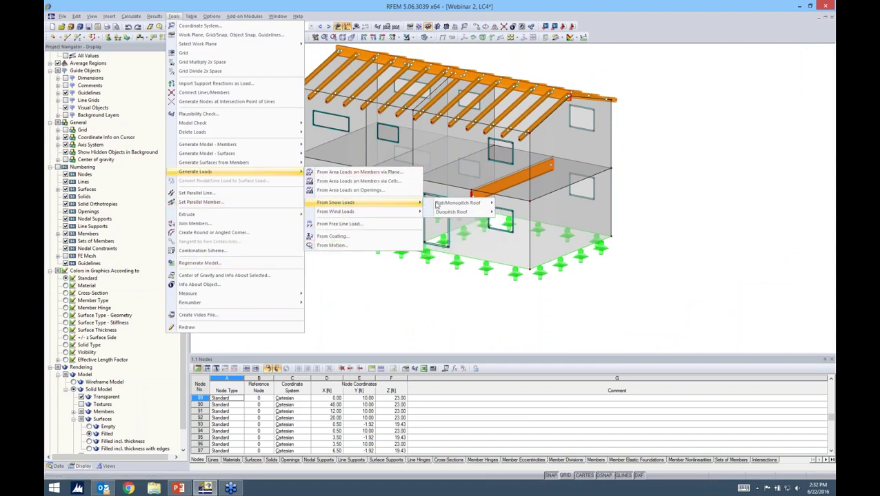
mouse_move(452, 212)
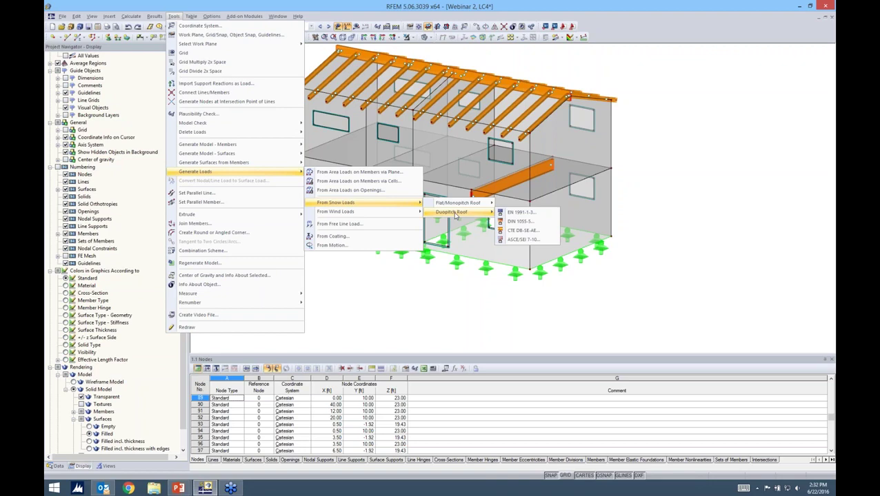
click(518, 240)
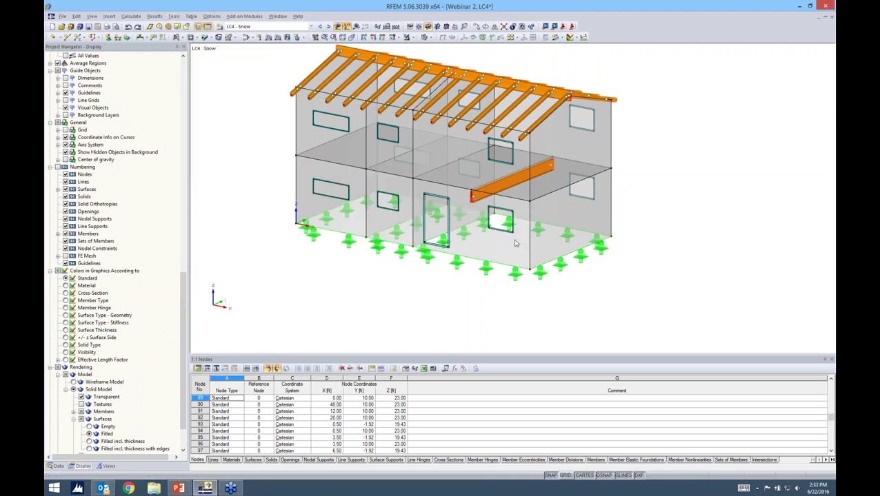
drag(503, 130, 615, 108)
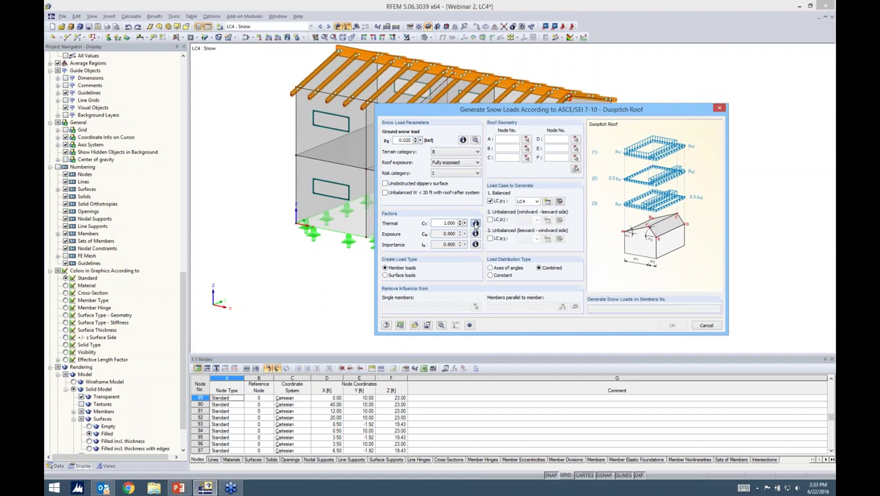
Review the reference tables for the thermal, exposure and importance factors of the snow load
click(475, 224)
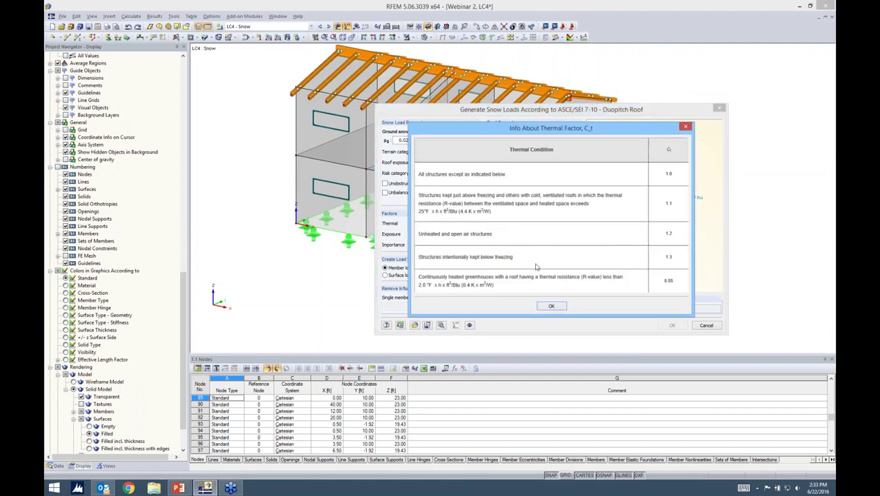
click(551, 306)
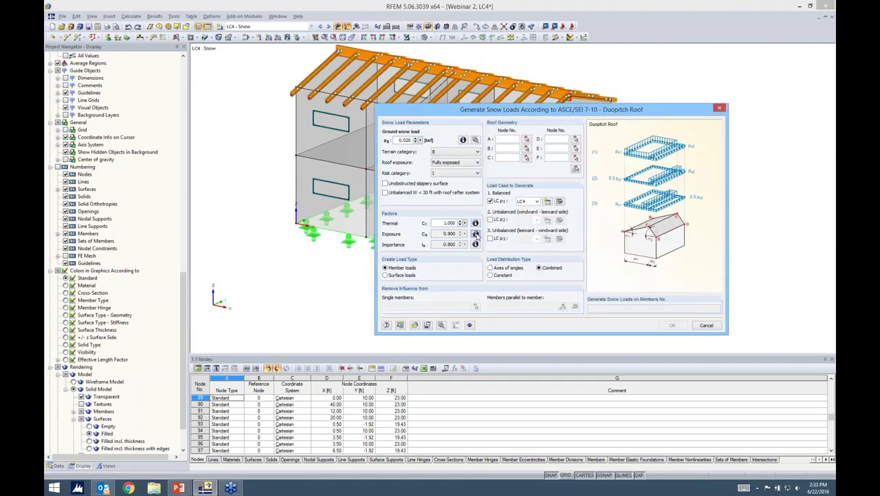
click(475, 234)
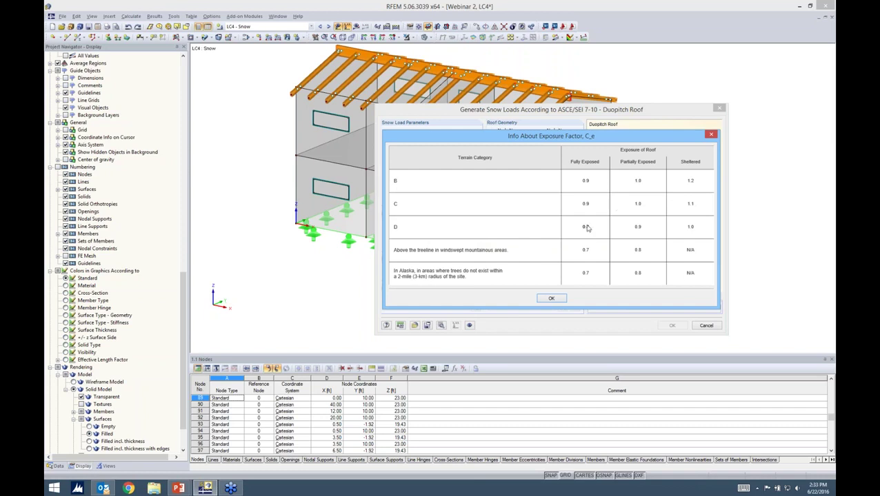
click(552, 299)
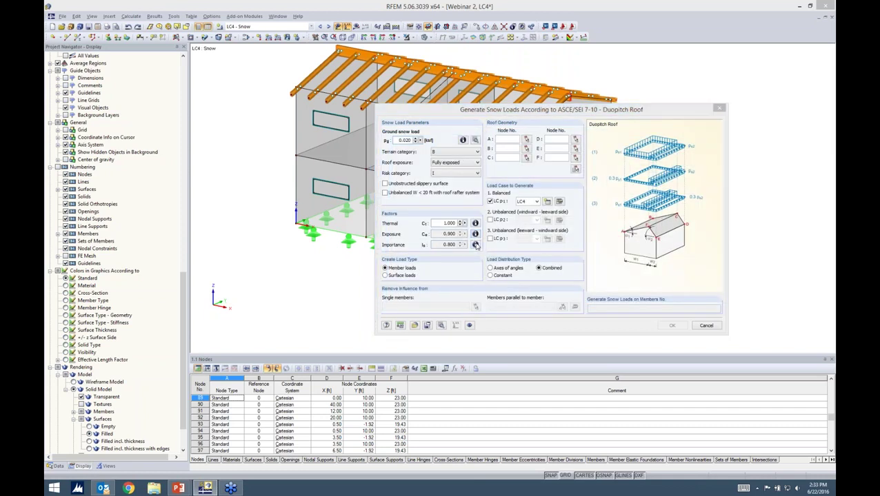
click(475, 246)
click(646, 144)
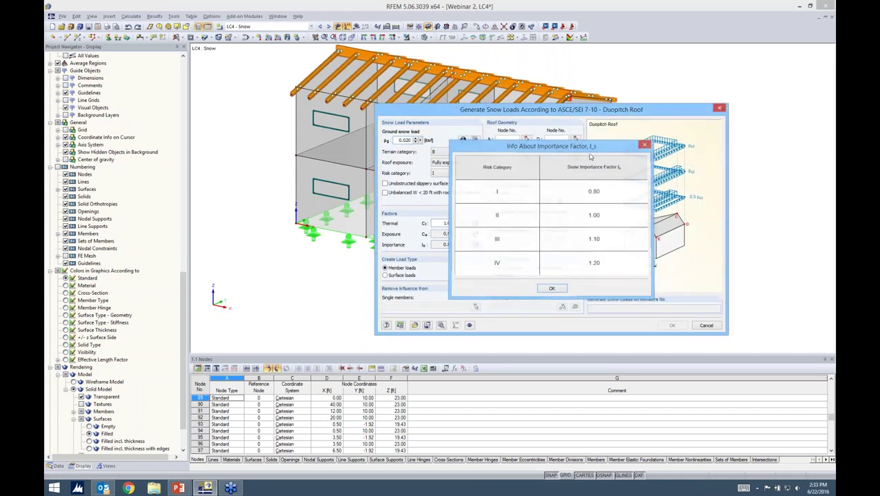
Set the ground snow load to 0.040 ksf by picking the matching zone on the US snow zone map
click(462, 140)
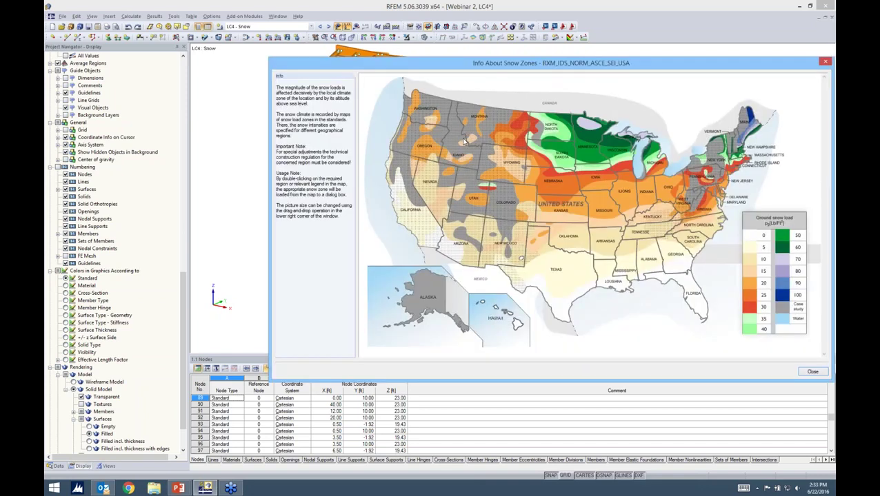
drag(546, 66, 491, 64)
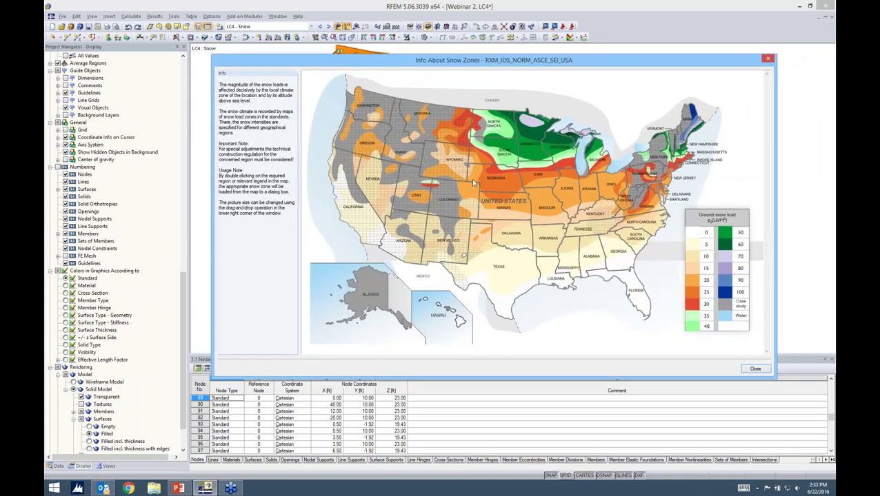
double_click(506, 161)
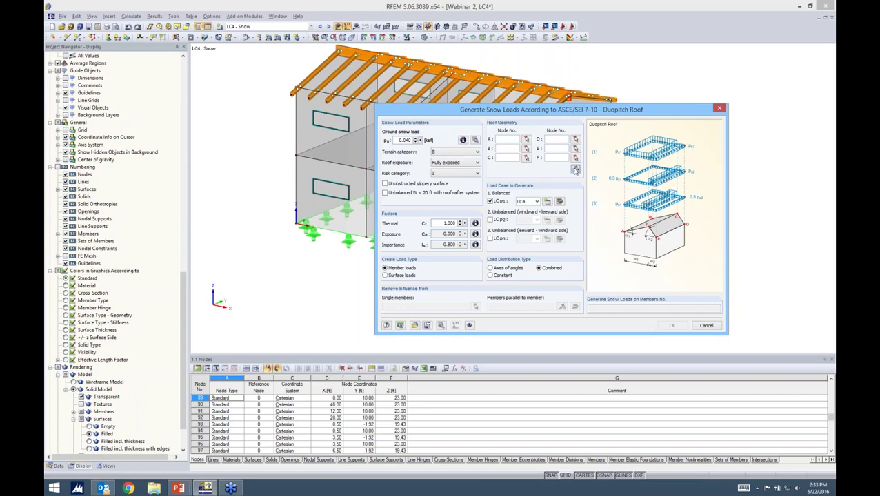
Try to define the duopitch roof geometry with boundary nodes 93, 94, 135, 171, 90 and 76
click(575, 169)
ctrl+middle_drag(394, 197, 366, 231)
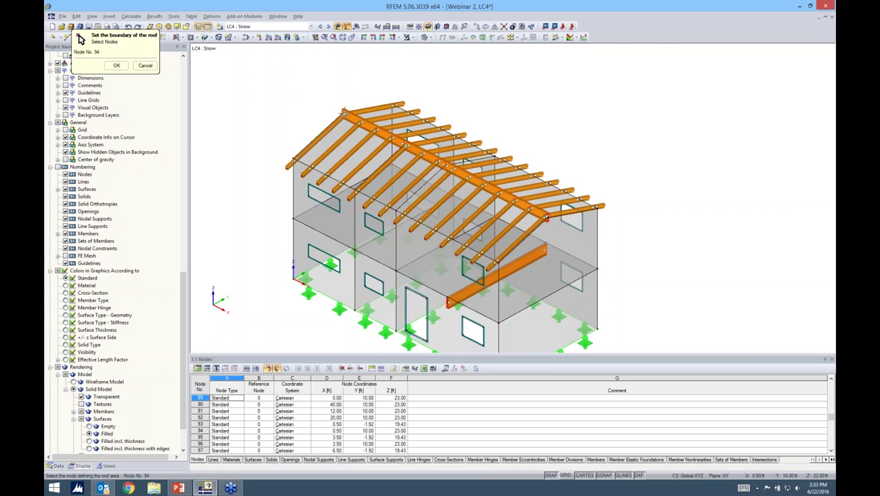
click(404, 104)
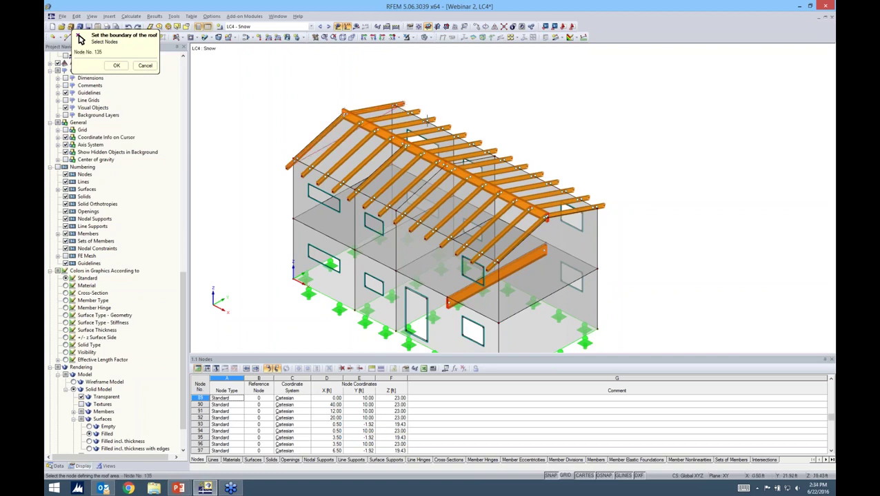
click(602, 205)
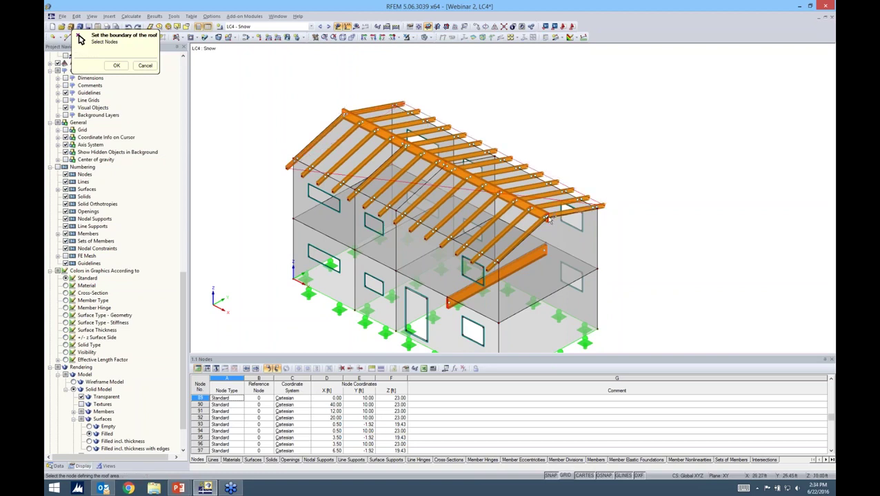
click(488, 268)
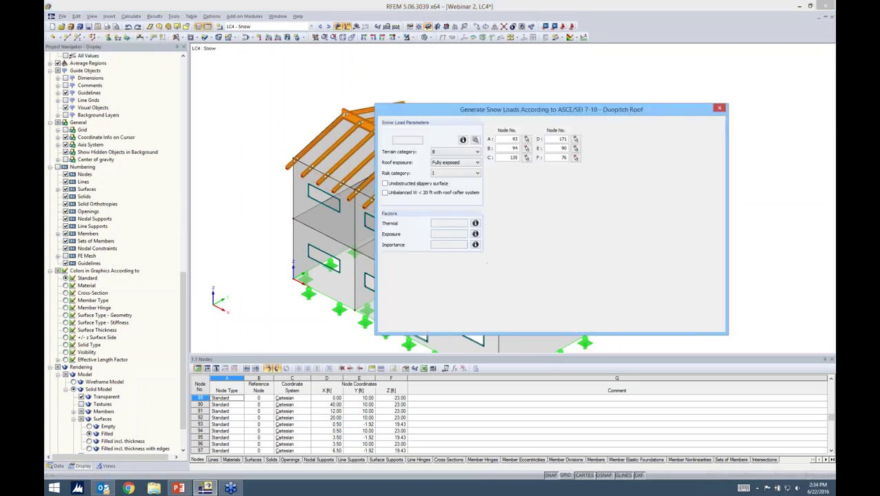
drag(568, 114, 551, 93)
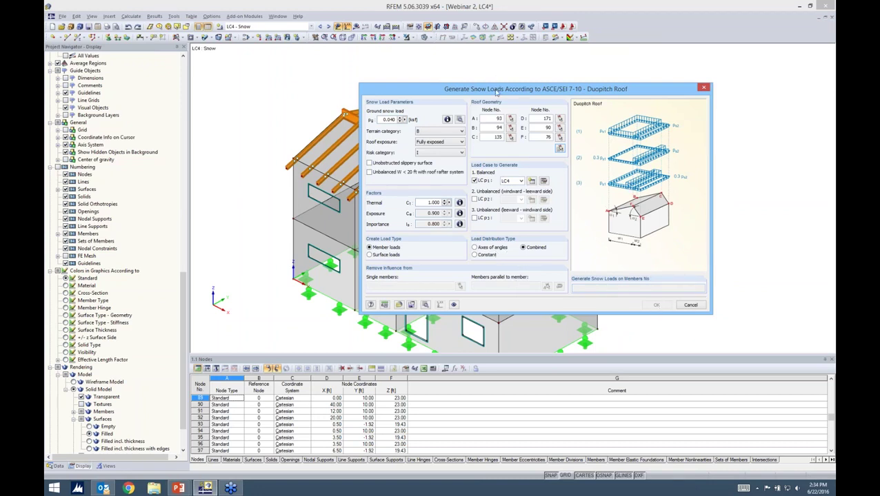
drag(496, 90, 479, 82)
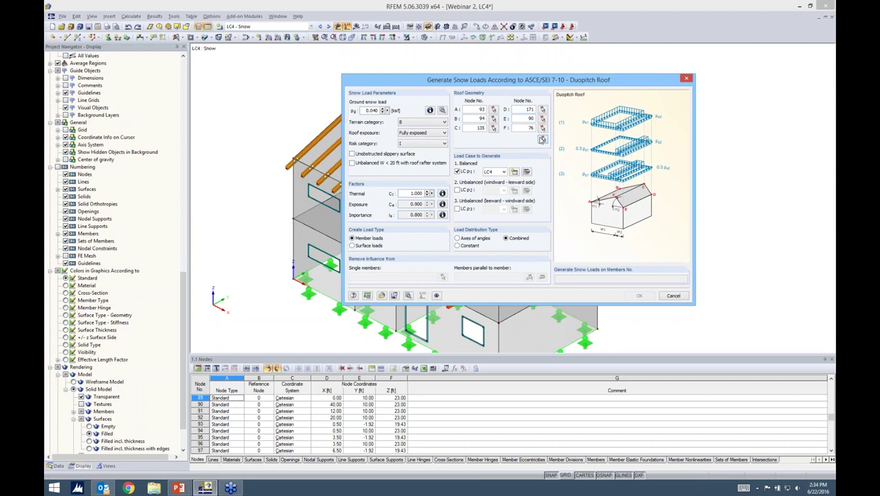
Try to redefine the duopitch roof boundary with nodes 93, 94, 135, 171, 130 and 76, and close the snow load generator
click(541, 140)
middle_drag(231, 203, 244, 171)
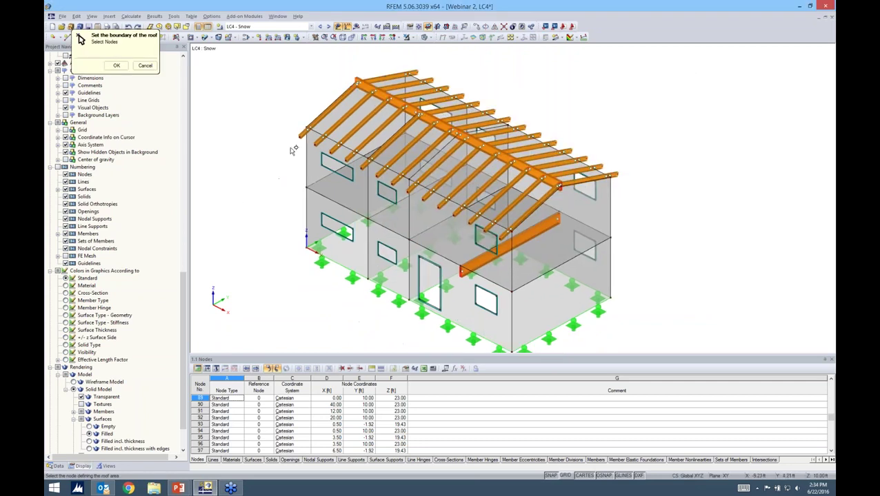
click(299, 137)
click(358, 82)
click(416, 72)
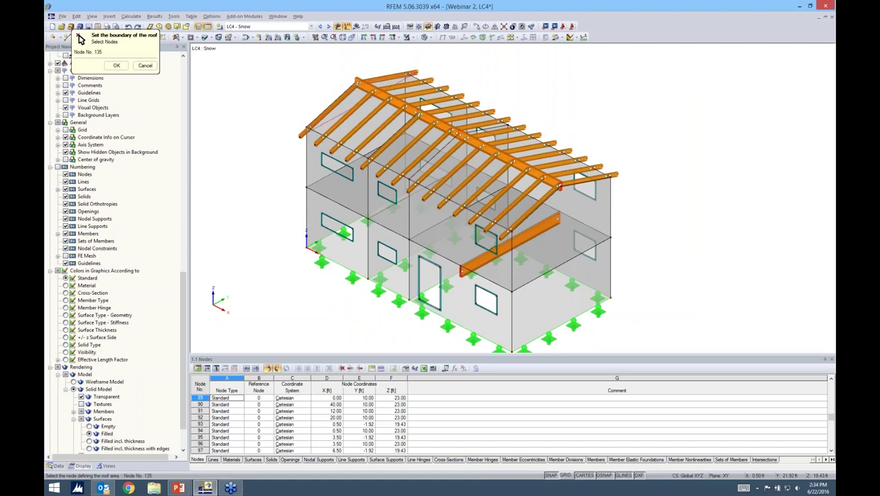
click(557, 185)
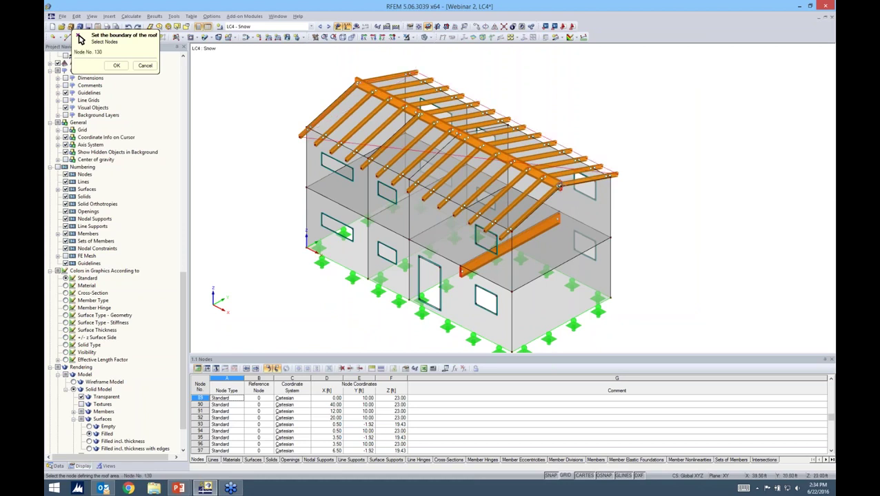
click(501, 238)
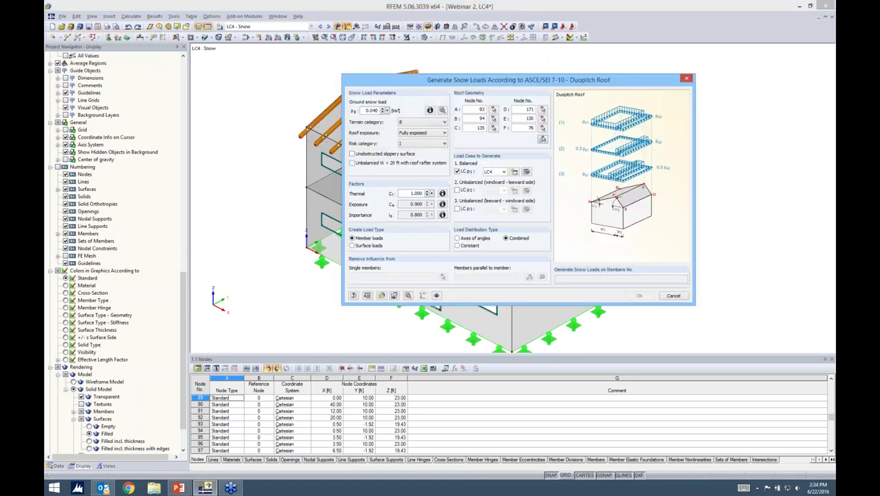
click(686, 77)
Restart the ASCE/SEI 7-10 duopitch roof snow load generator and load a 0.040 ksf ground snow load from the snow zone map
middle_drag(647, 182, 584, 162)
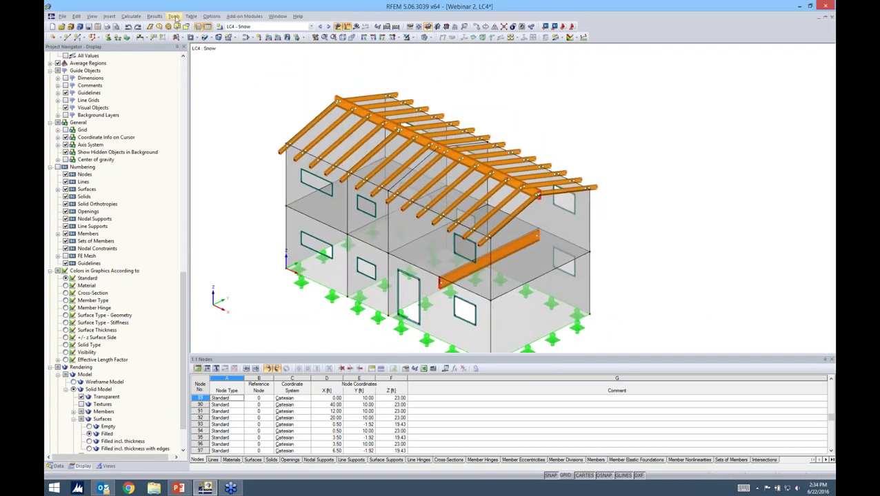
click(174, 16)
mouse_move(210, 171)
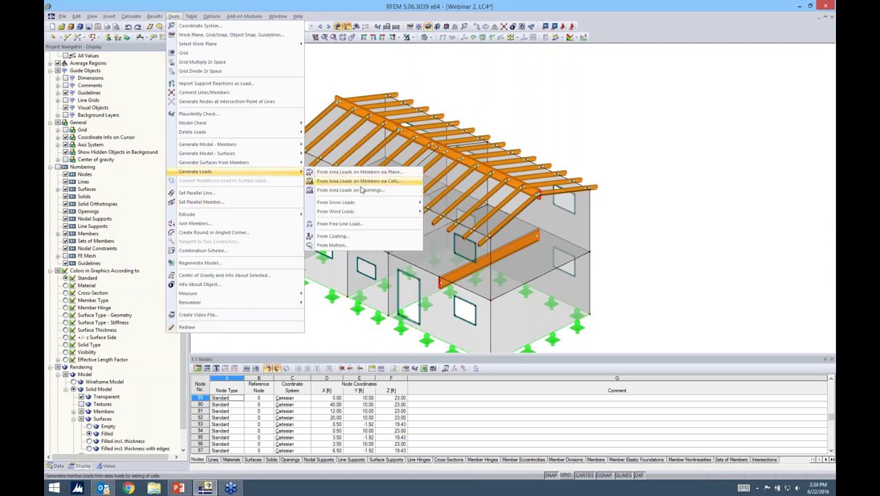
mouse_move(385, 204)
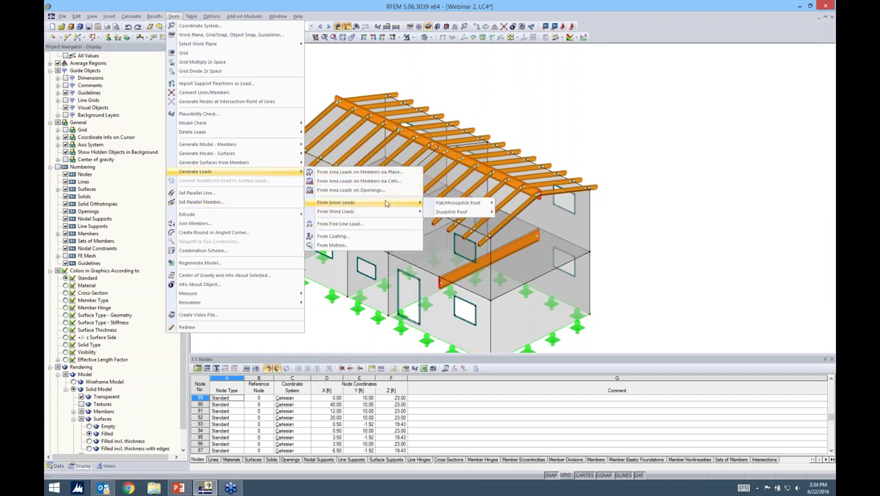
mouse_move(449, 212)
click(524, 239)
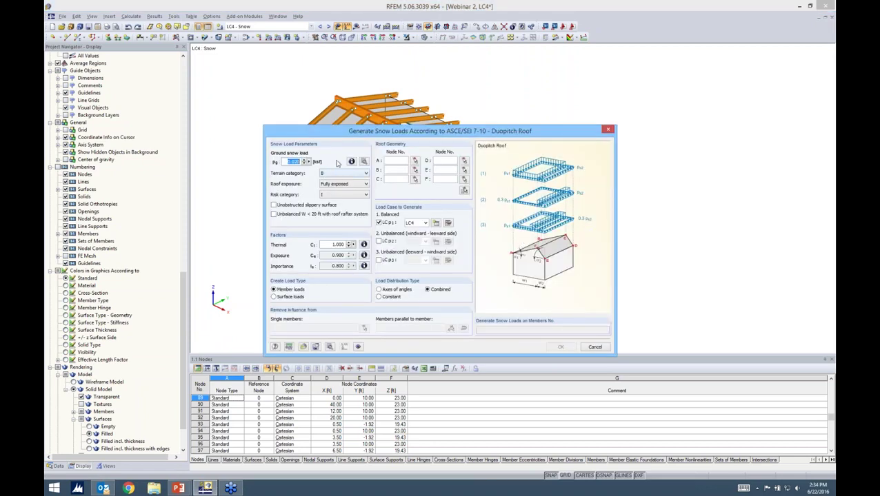
click(351, 161)
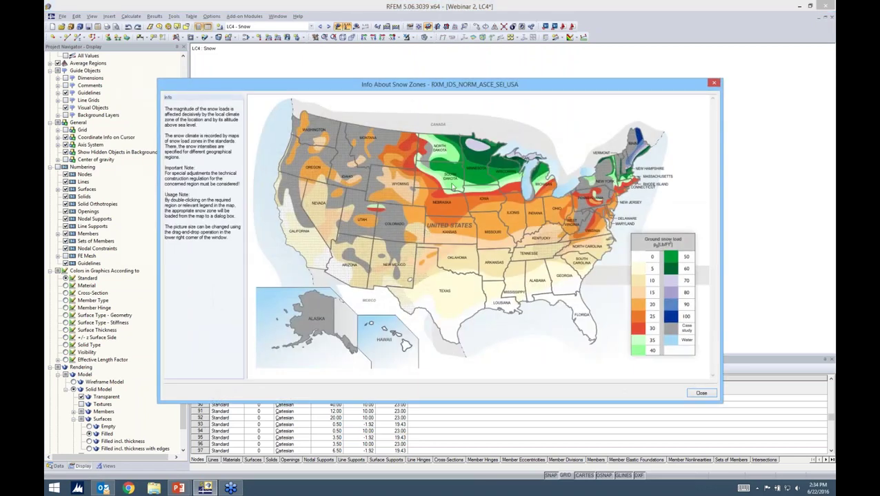
double_click(452, 184)
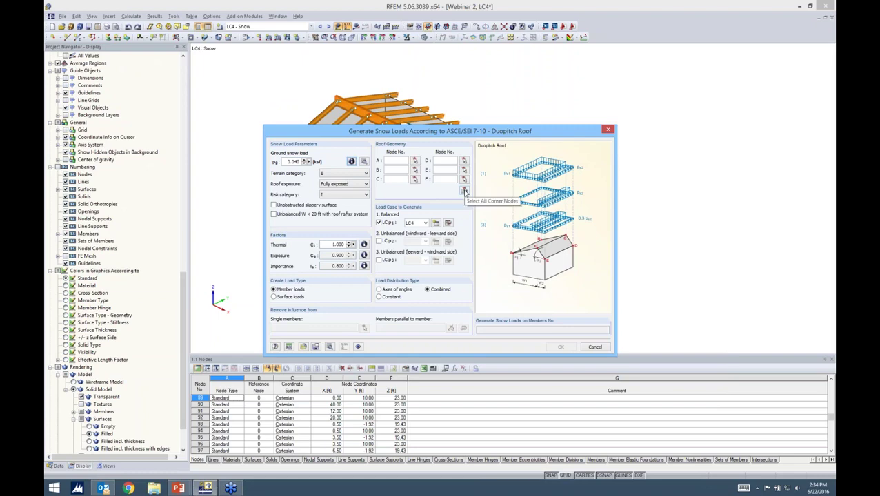
Start selecting all roof corner nodes and switch the model to the wireframe display
click(464, 191)
click(431, 38)
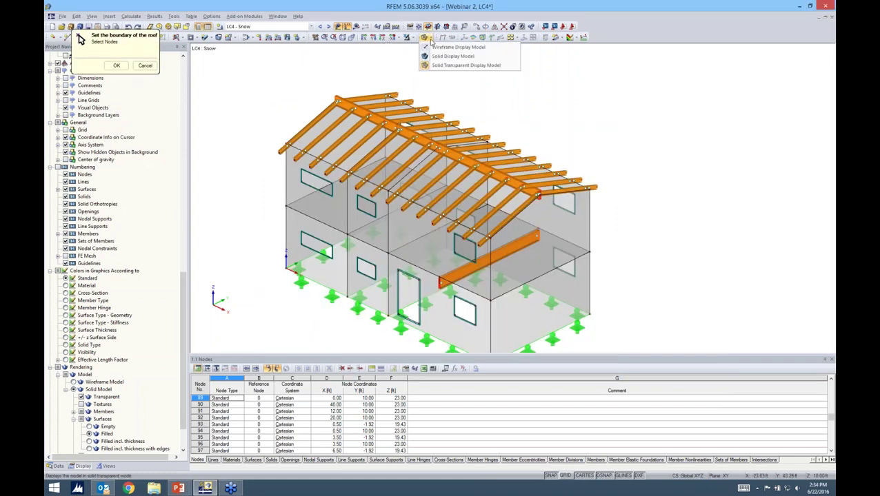
click(448, 46)
ctrl+middle_drag(275, 177, 297, 177)
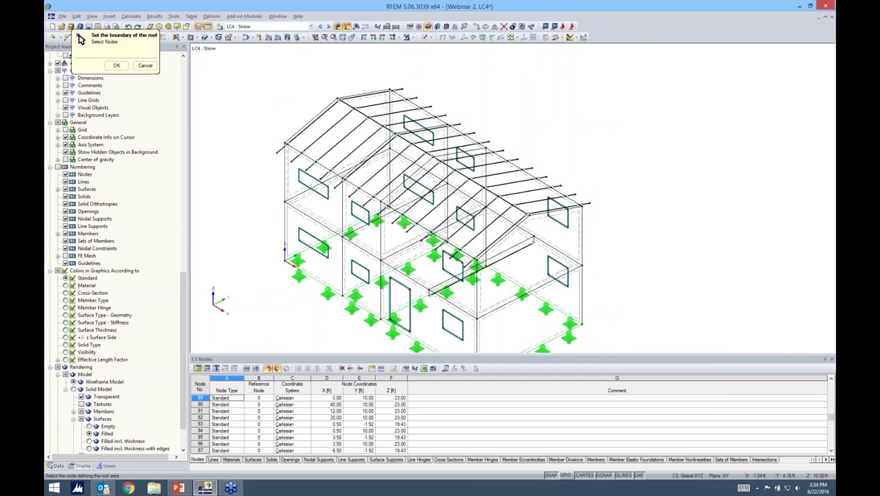
Define the duopitch roof geometry with corner nodes 93, 94, 135, 171, 130 and 129
scroll(358, 113, up, 1)
scroll(357, 113, up, 2)
click(328, 87)
click(476, 62)
scroll(662, 193, down, 1)
middle_drag(662, 193, 550, 118)
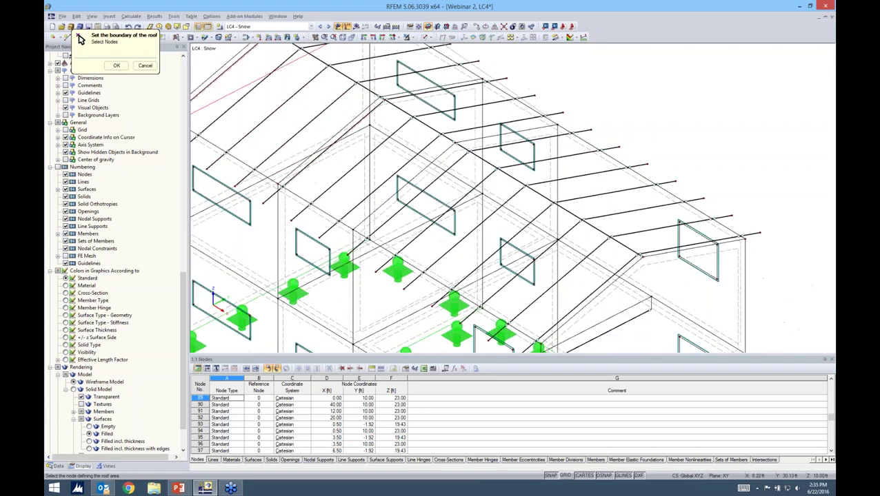
middle_drag(417, 226, 390, 194)
click(733, 200)
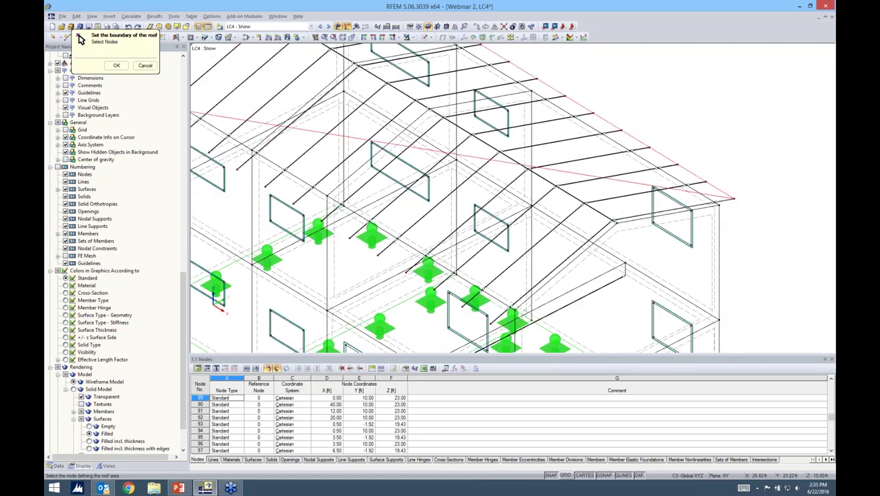
click(615, 221)
middle_drag(491, 323, 563, 187)
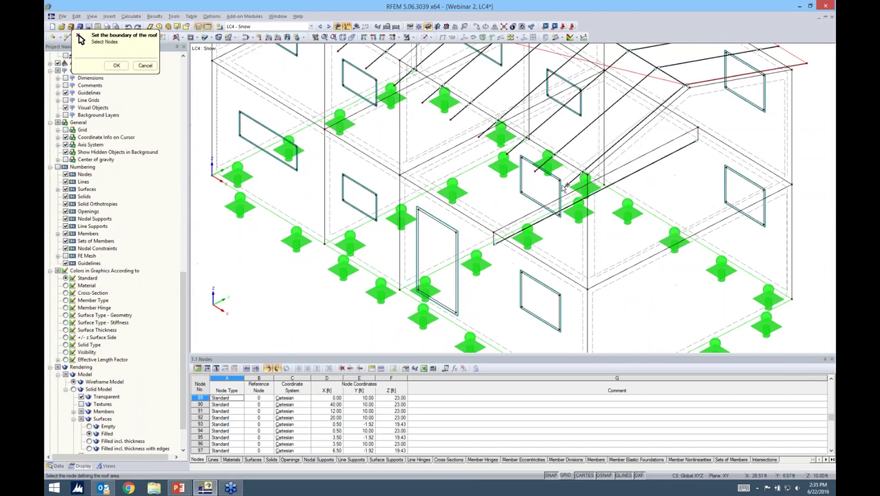
click(562, 190)
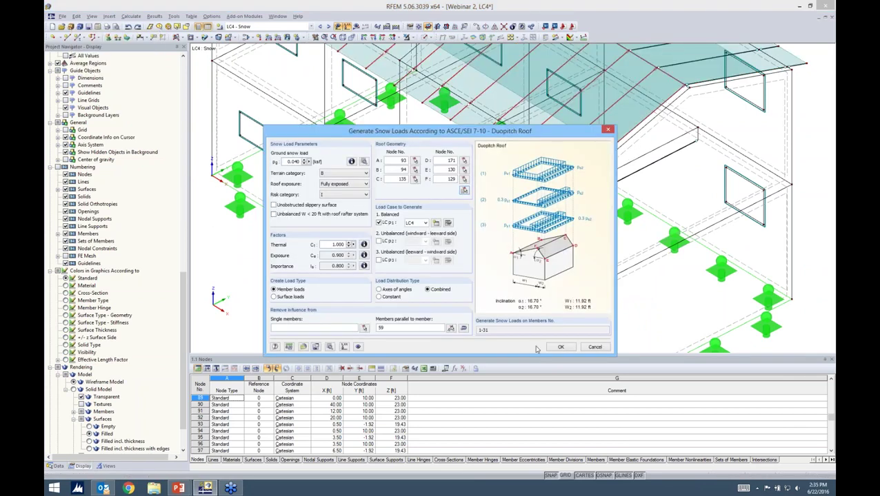
Remove the influence of members parallel to member 1 and generate the balanced snow load on members in LC4
drag(473, 131, 555, 76)
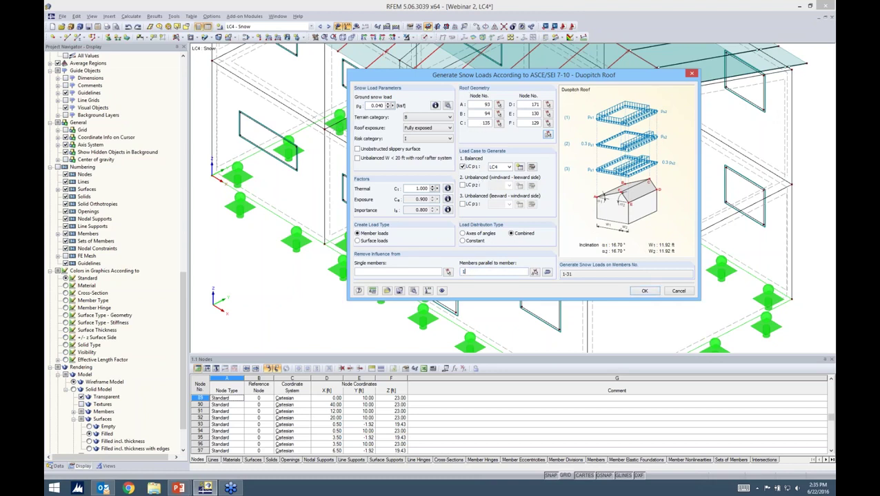
click(643, 291)
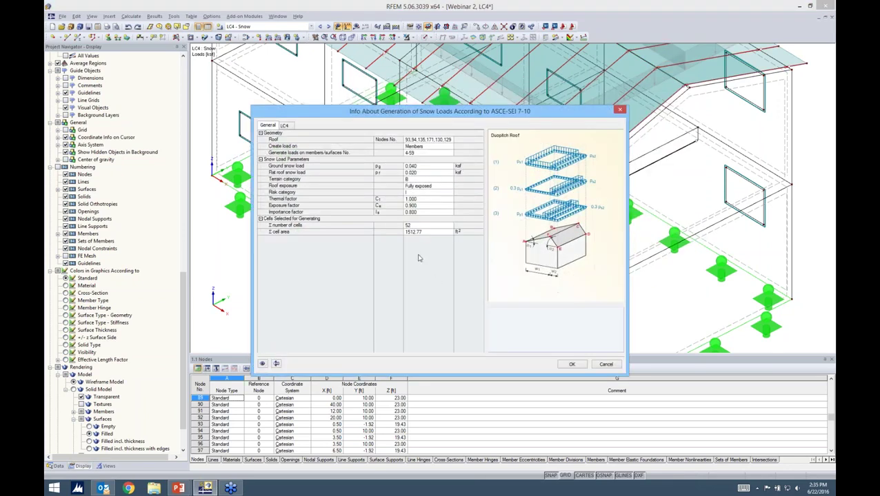
click(575, 363)
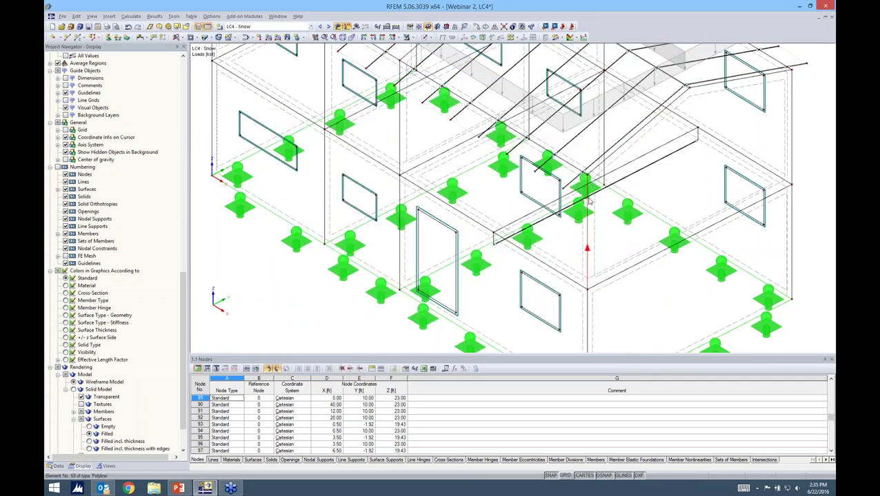
Show the generated roof snow load as individual member loads on the rafters
scroll(585, 202, down, 6)
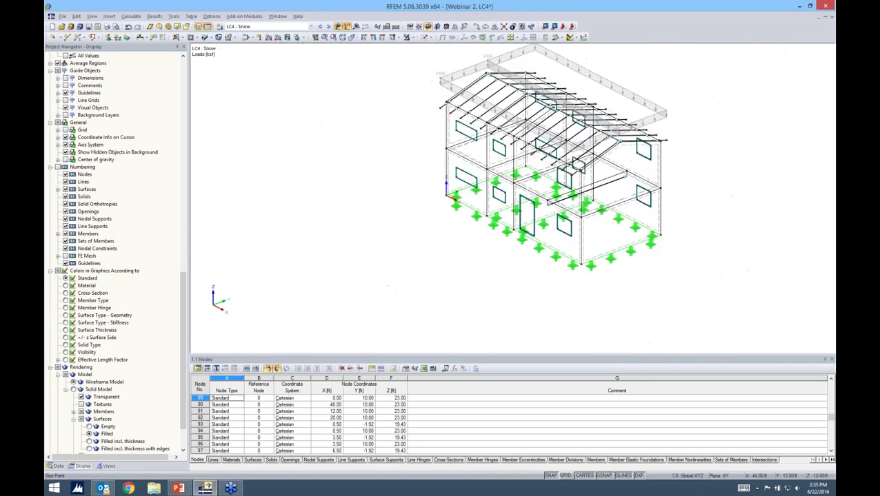
right_click(638, 113)
click(660, 142)
middle_drag(676, 146, 603, 203)
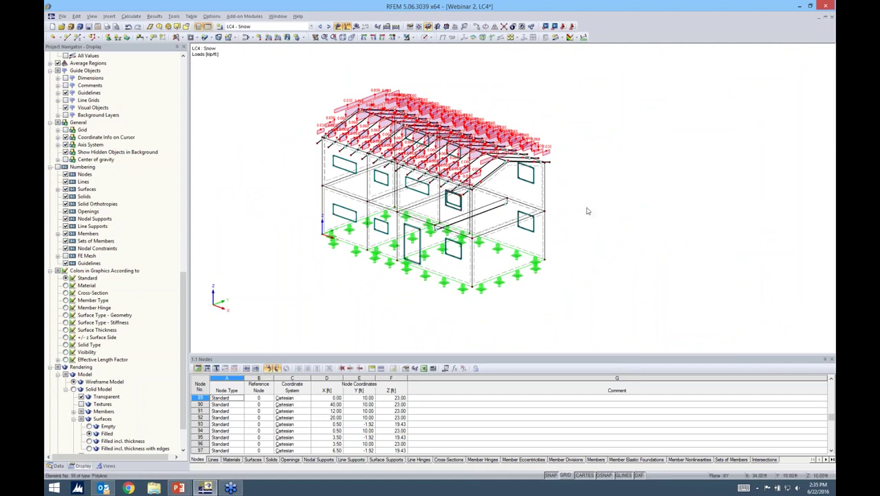
Locate RF-LAMINATE among the add-on modules, and switch to the PowerPoint slide on design of CLT with RF-Laminate
click(55, 466)
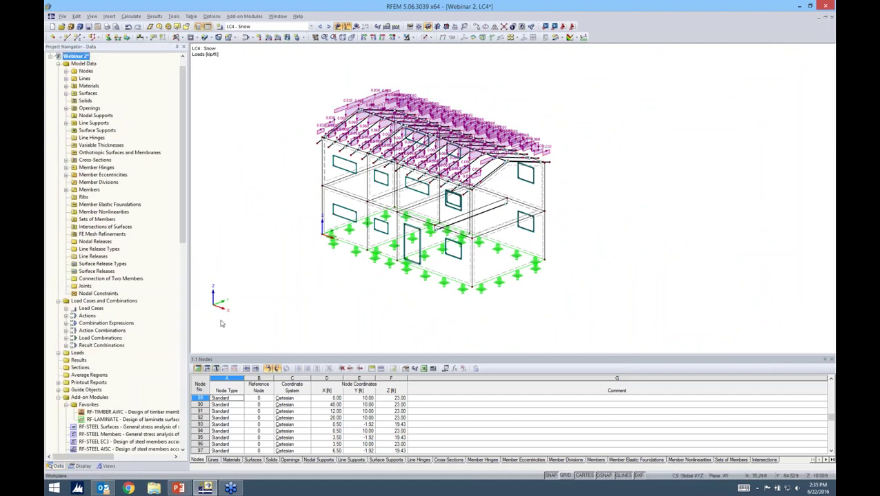
drag(185, 236, 185, 288)
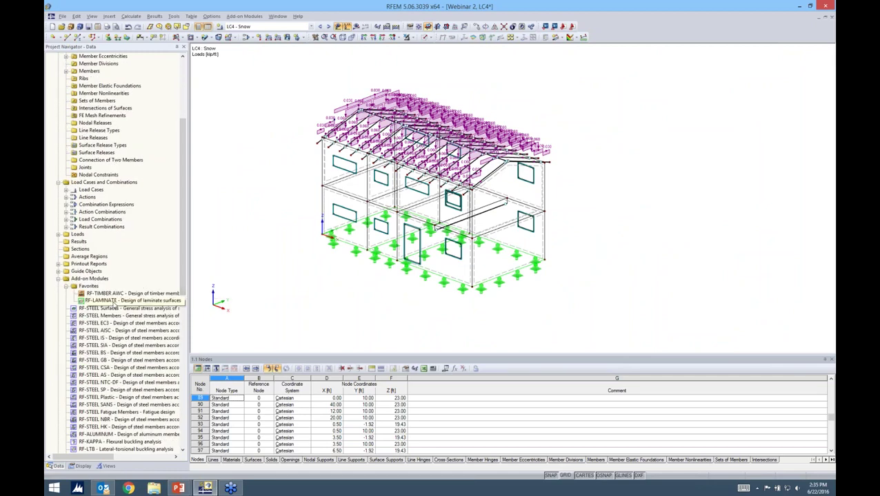
click(176, 489)
click(224, 441)
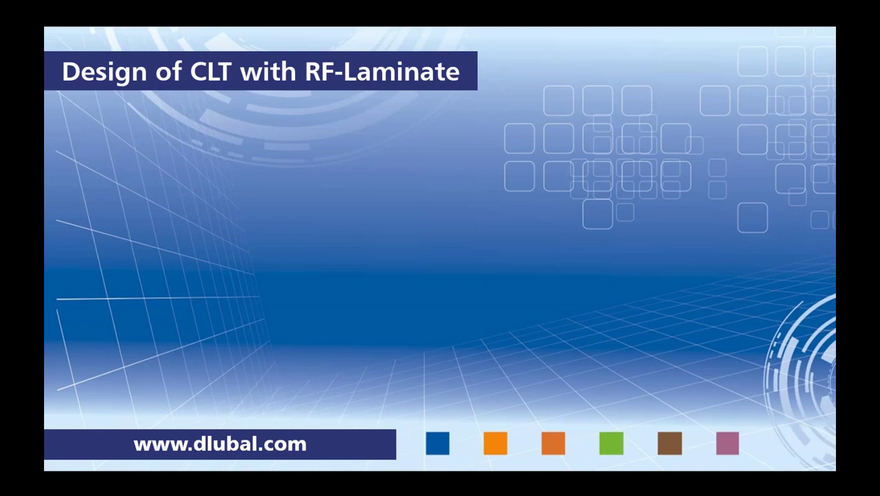
key(Right)
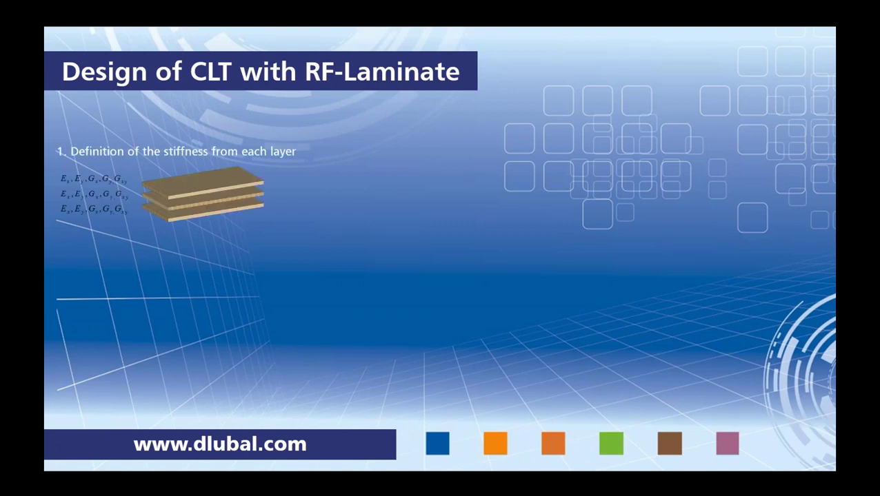
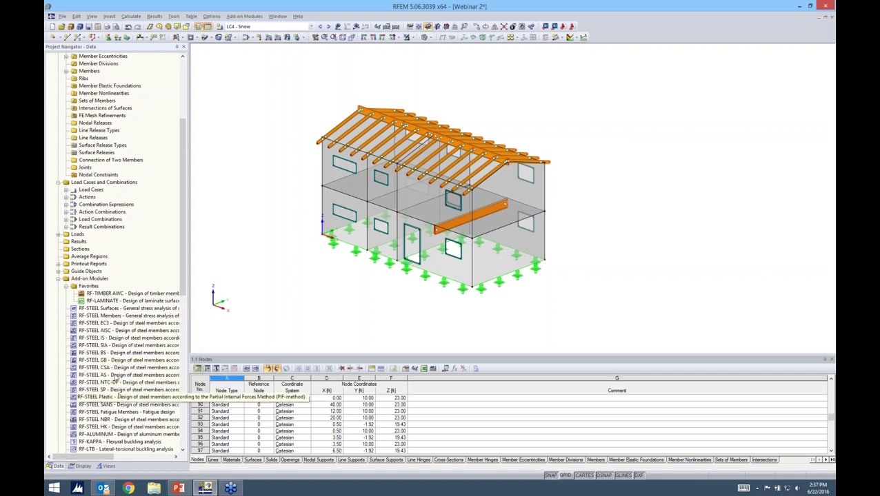
Start the RF-LAMINATE add-on module and select all surfaces for design
right_click(114, 301)
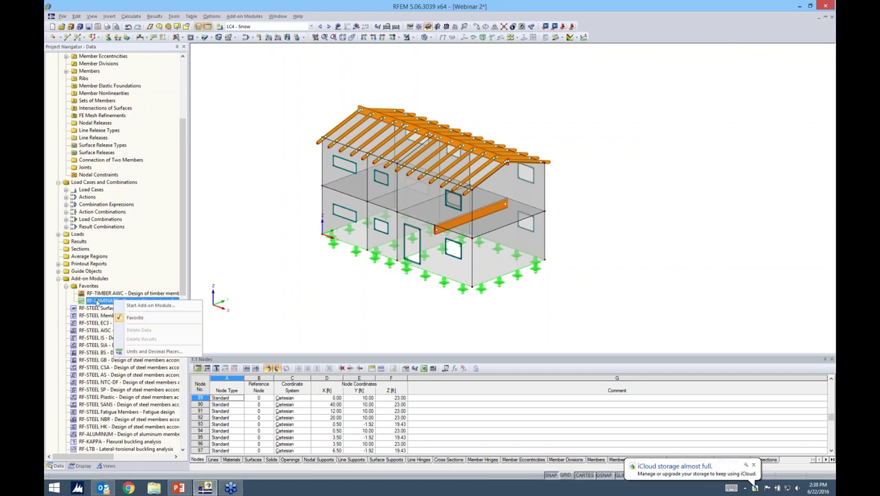
double_click(97, 303)
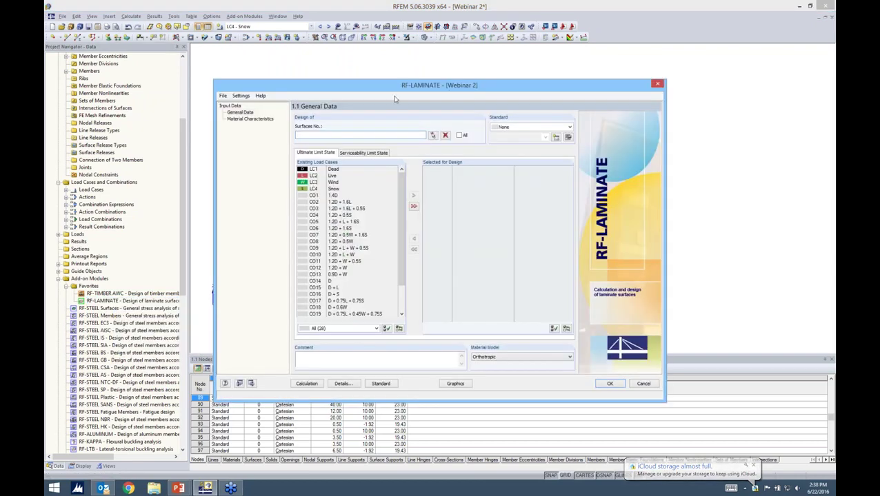
drag(396, 92, 406, 86)
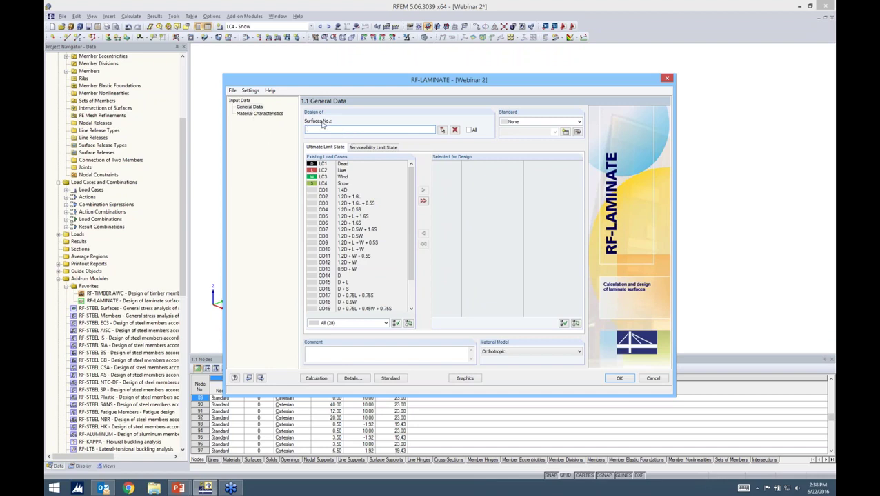
click(469, 130)
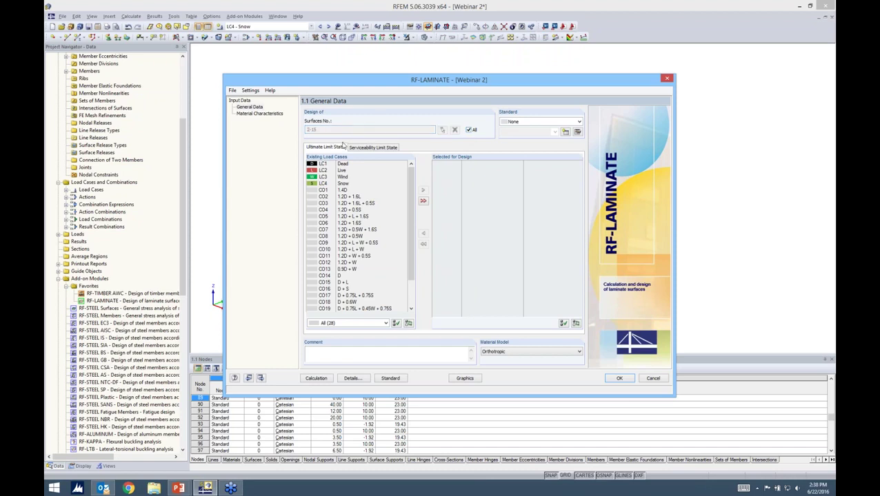
Set the laminate design standard to ANSI/AWC NDS-2015 with ASD Allowable Stress Design
click(519, 123)
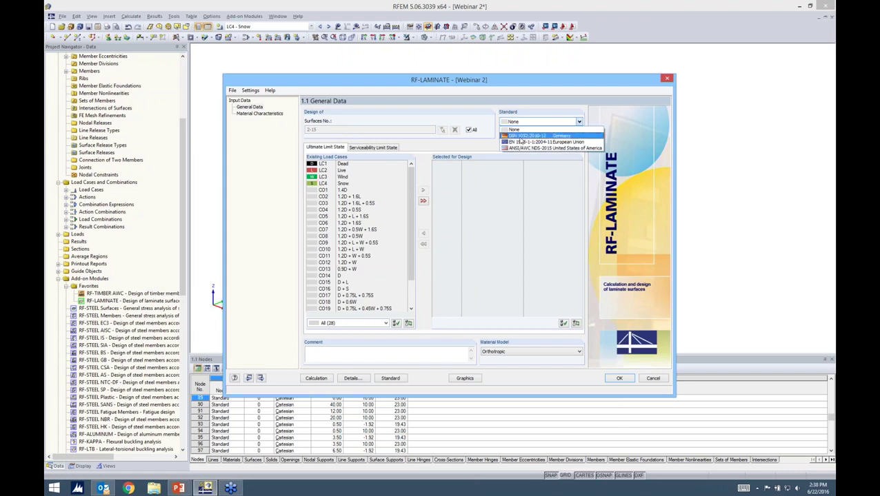
click(522, 148)
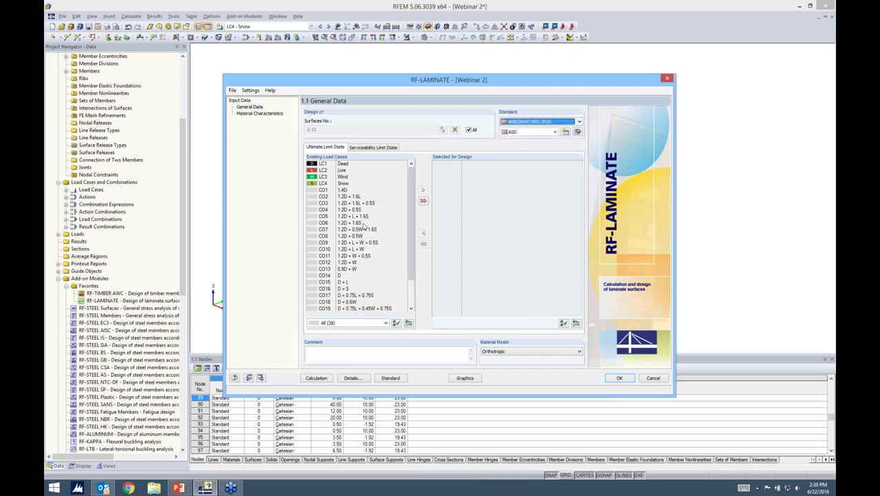
scroll(364, 225, down, 3)
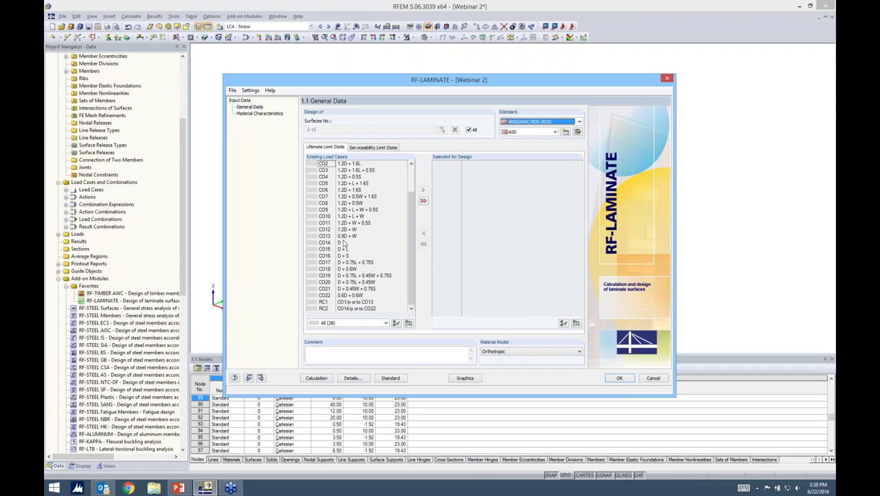
click(545, 132)
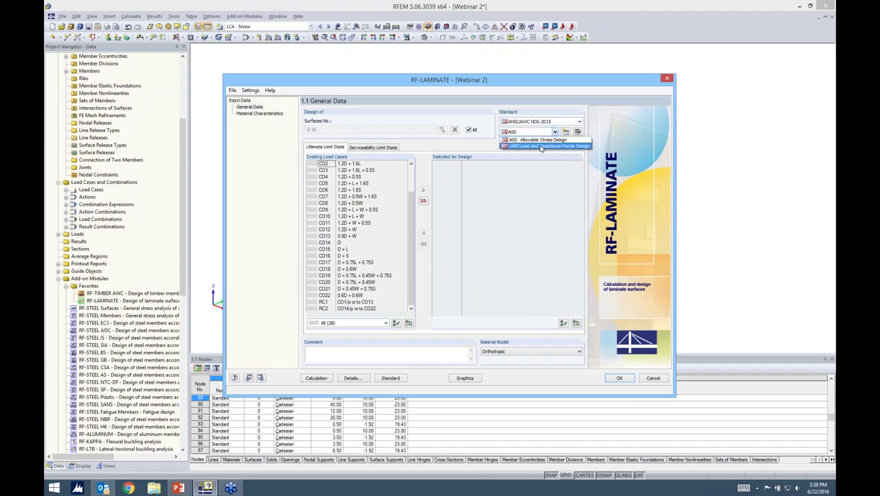
click(538, 141)
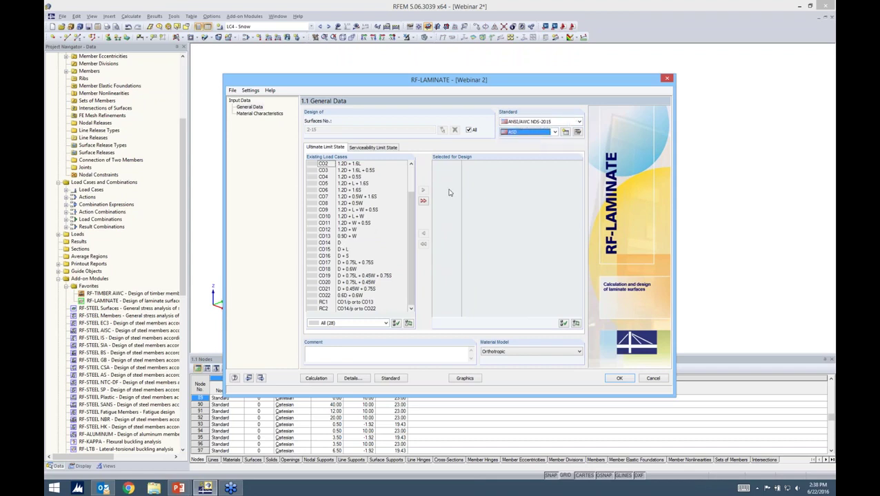
Add the ASD load combinations CO14 to CO22 to the ultimate limit state design
click(338, 244)
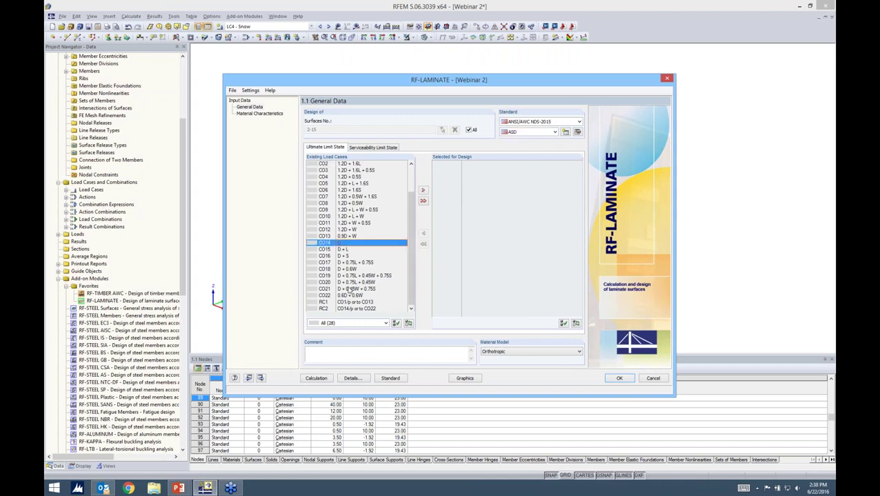
shift+click(348, 296)
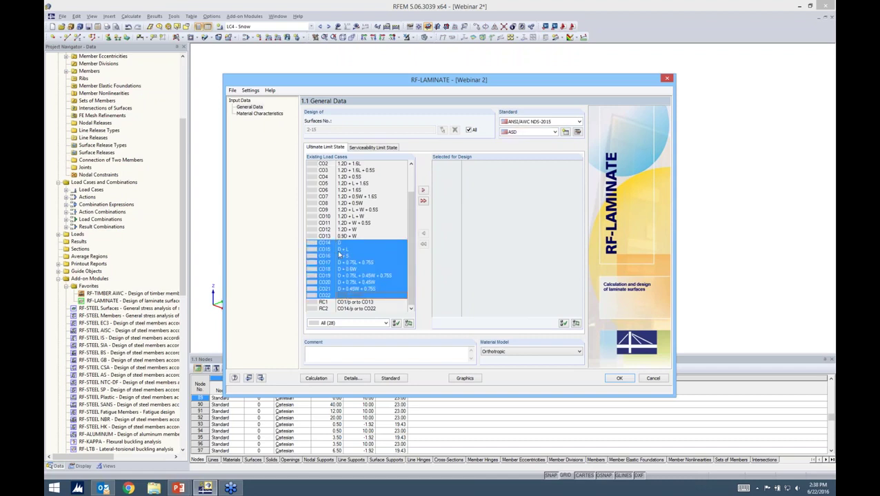
click(422, 189)
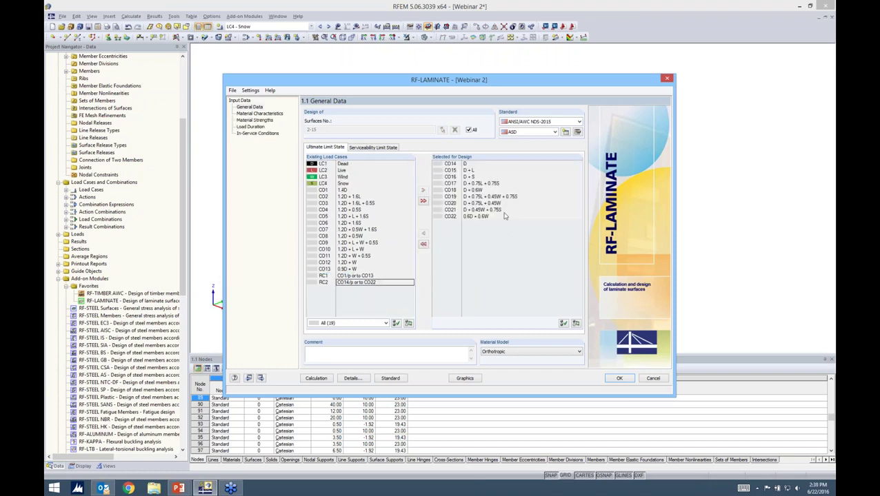
Check the serviceability load case selection and the standard's limiting deflections, and return to the ultimate limit state selection
click(380, 148)
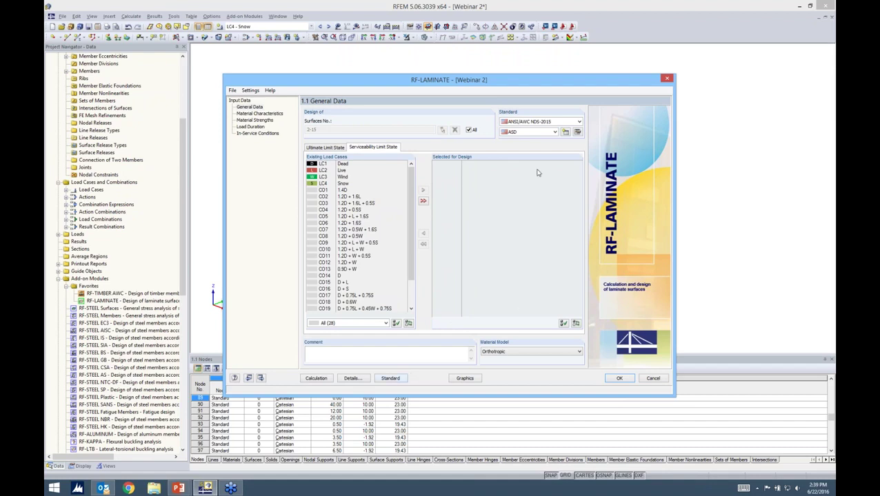
click(391, 378)
click(337, 111)
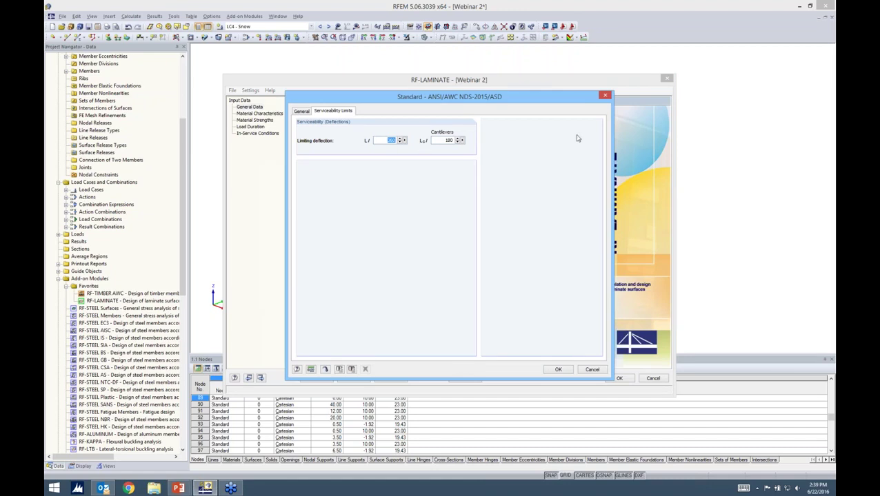
click(604, 97)
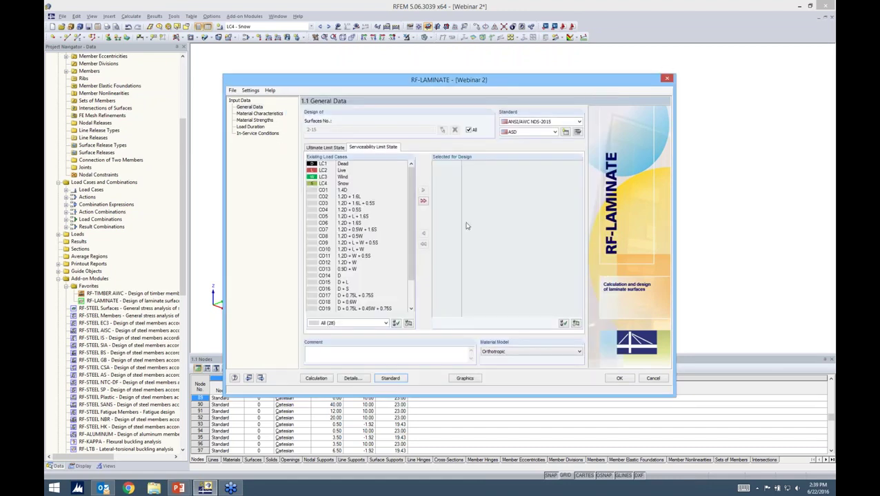
click(323, 148)
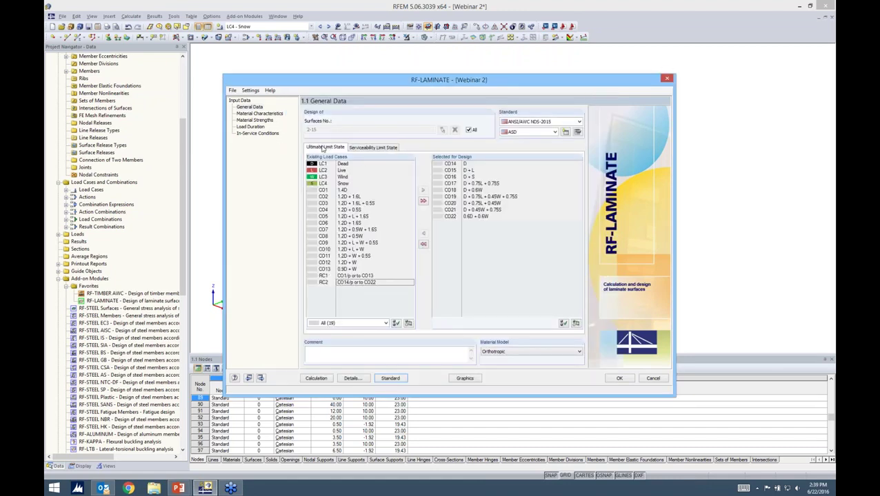
Name the first laminate composition Walls in the material characteristics
click(260, 113)
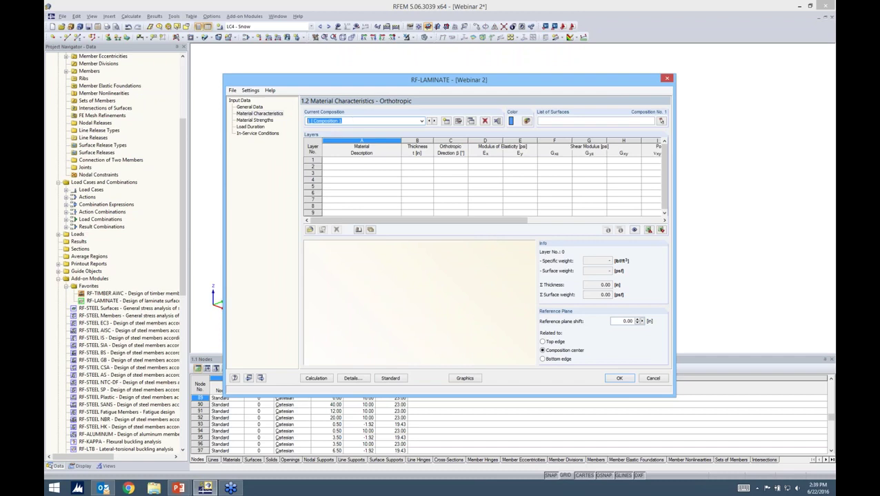
text(Walls)
Browse the Timber materials in the material library for the first layer, without choosing one
click(397, 161)
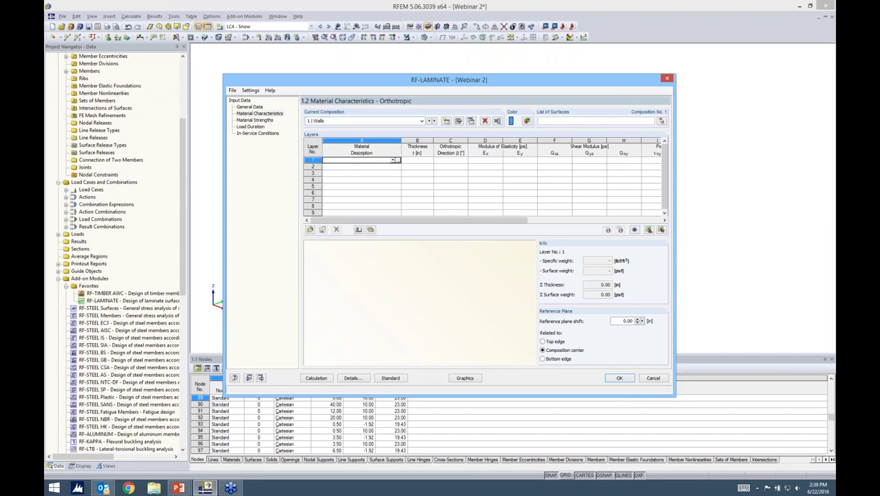
click(395, 161)
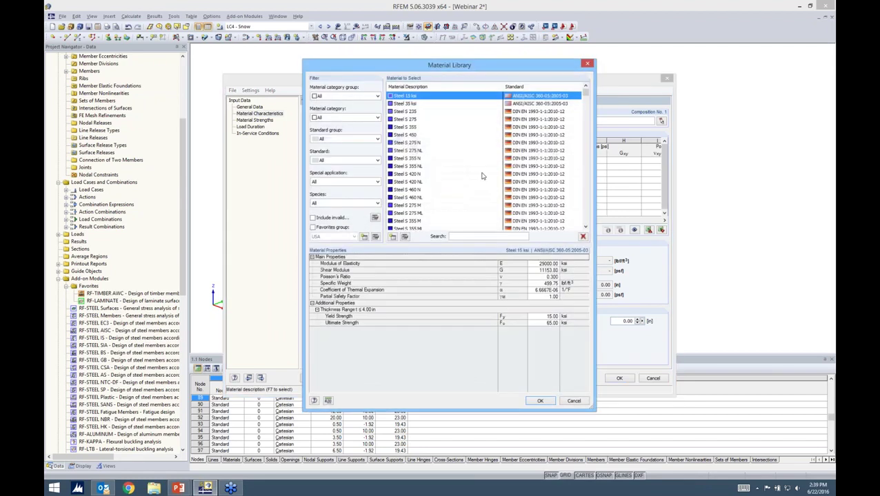
click(340, 95)
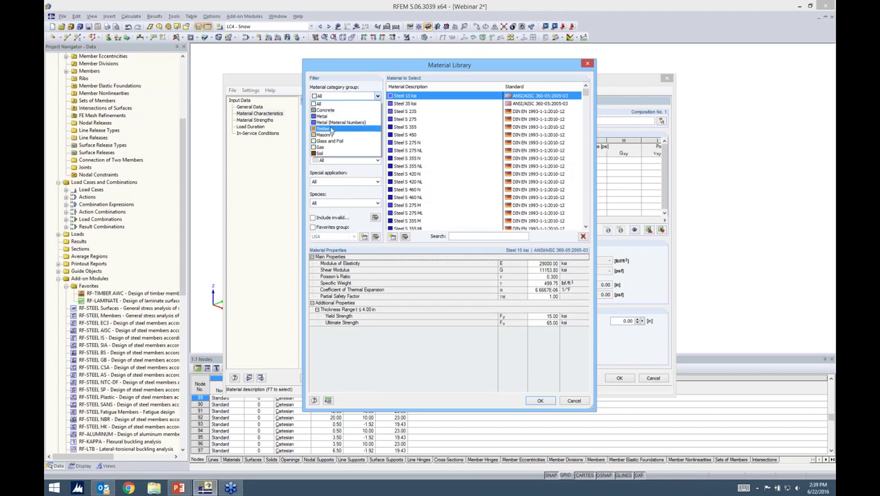
click(324, 128)
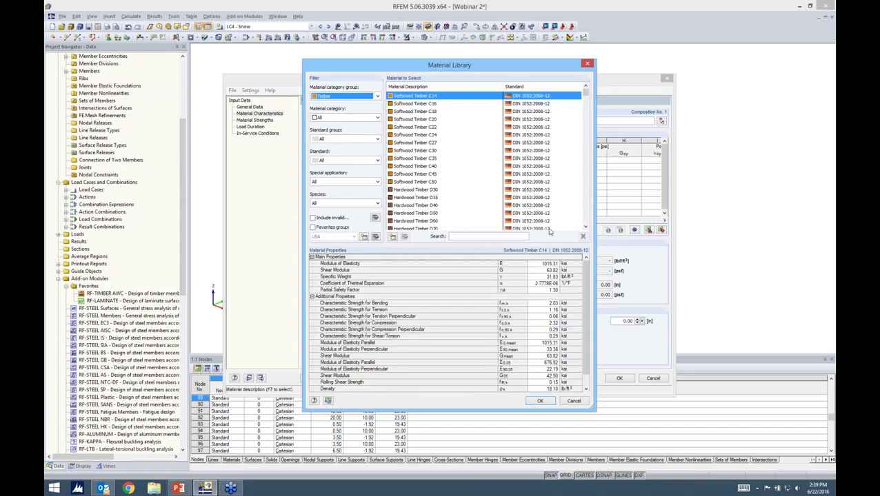
click(573, 402)
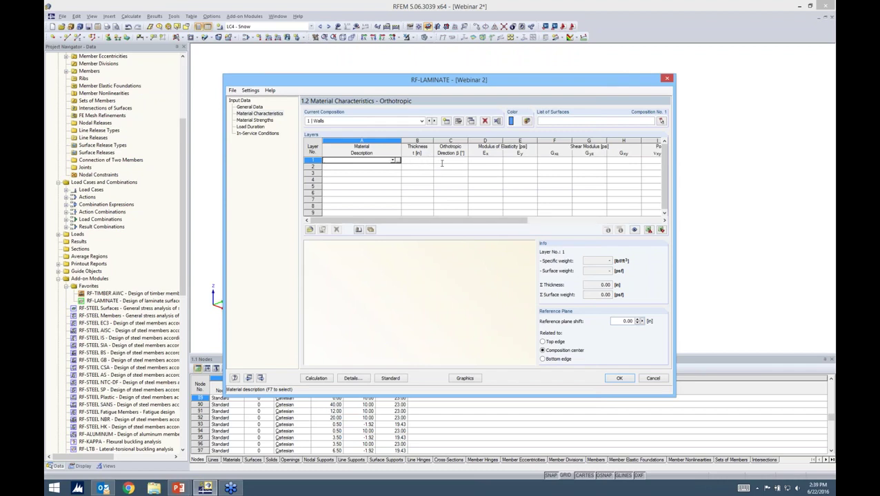
Import the ANSI/APA PRG 320 CLT Grade E4 layers with 4 1/8 in thickness into the Walls composition
click(371, 231)
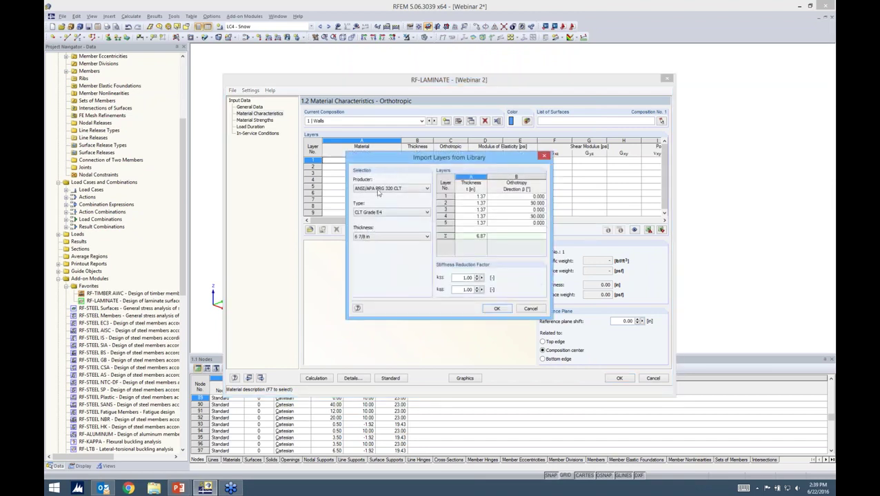
click(378, 190)
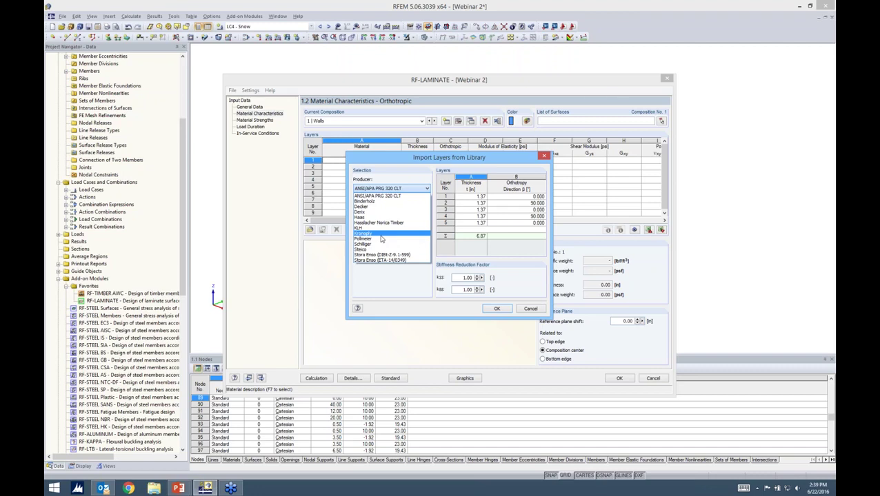
click(398, 197)
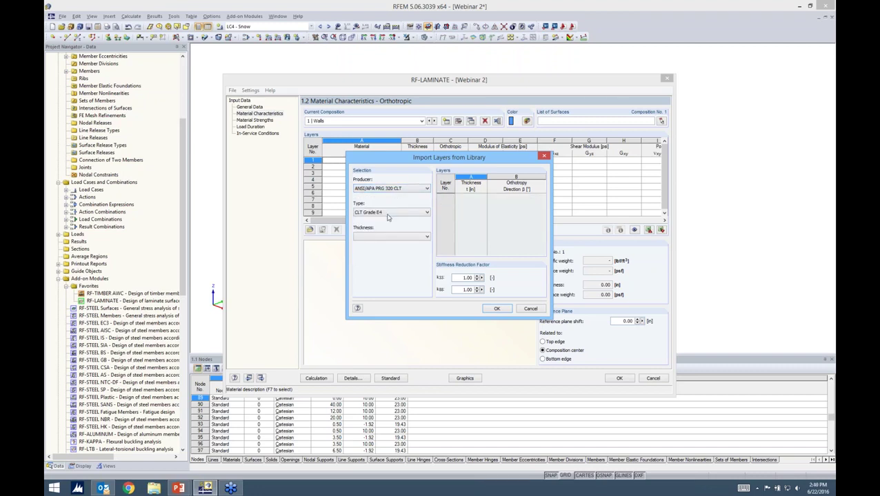
click(389, 213)
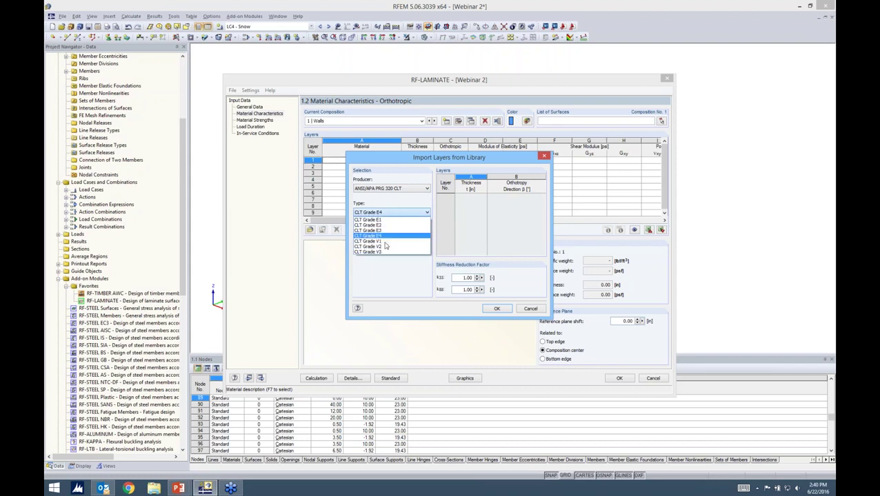
click(383, 235)
click(390, 236)
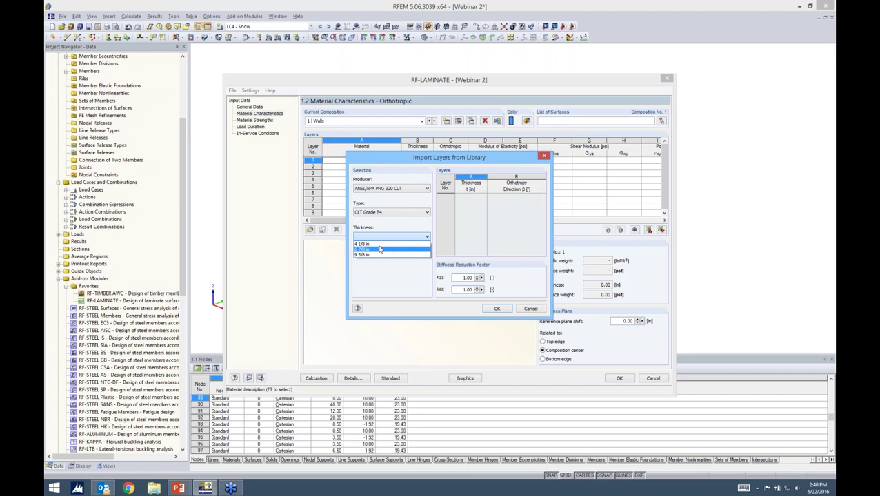
click(378, 245)
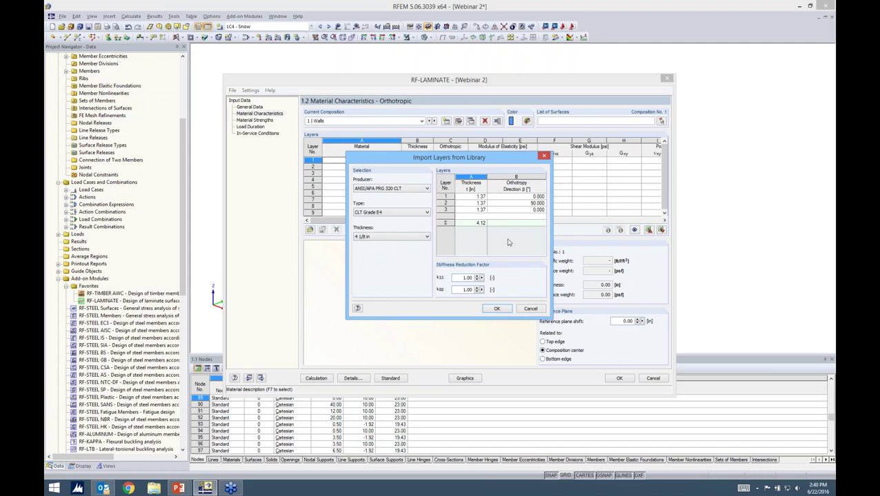
click(496, 308)
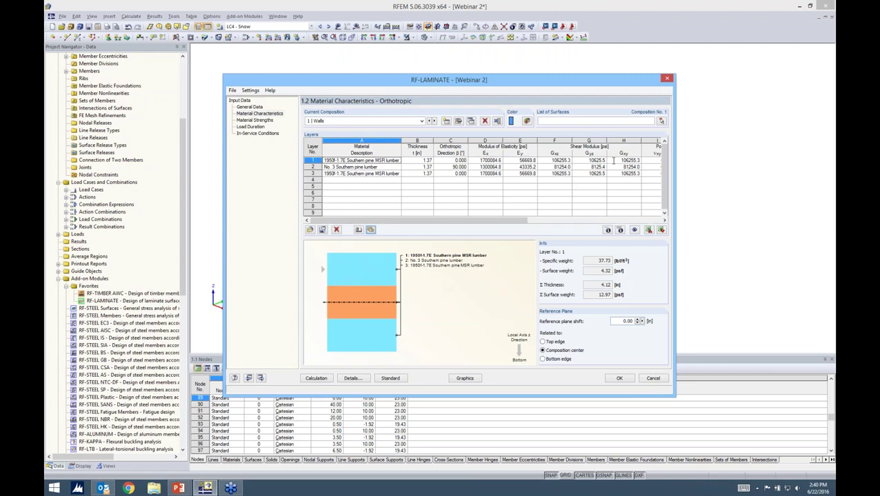
Assign the wall surfaces 2-7 and 10-15 to the Walls composition by selecting them in the model
click(661, 122)
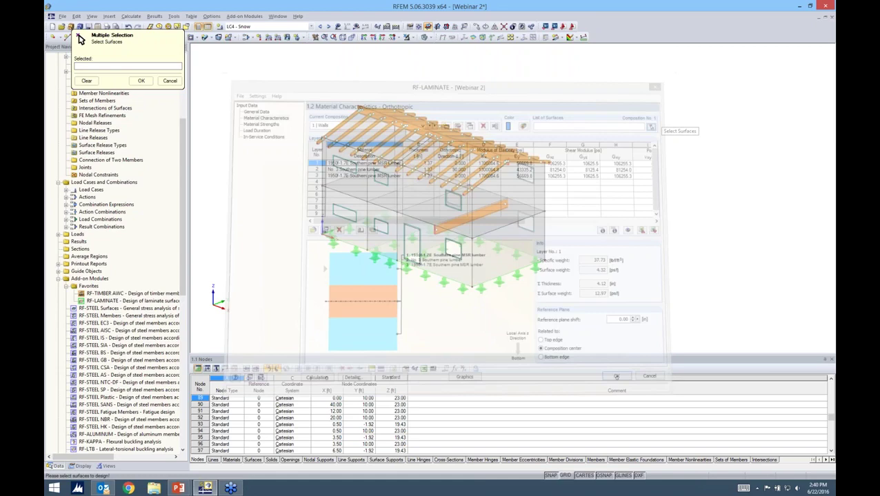
ctrl+middle_drag(661, 173, 698, 171)
drag(582, 180, 290, 155)
drag(572, 227, 306, 199)
click(140, 81)
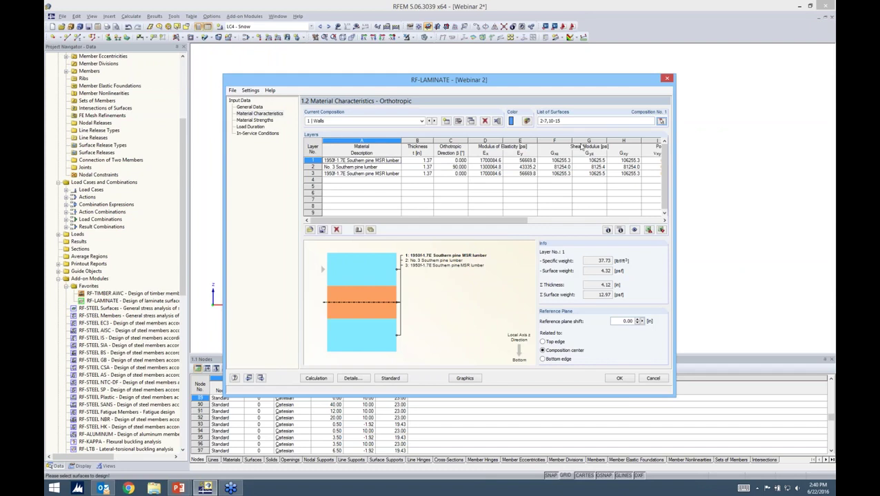
Create a second composition named Floor with the library layers of ANSI/APA PRG 320 CLT Grade E4, 6 7/8 in thick
click(446, 122)
click(331, 120)
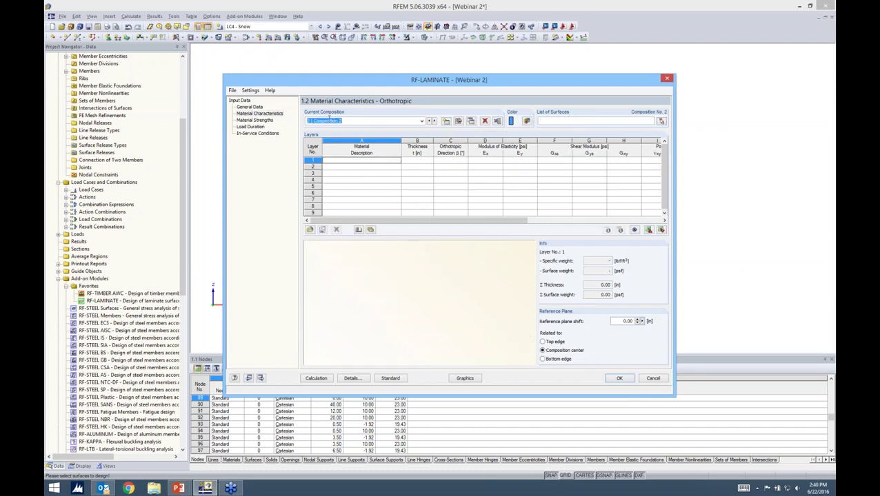
key(BackSpace)
click(370, 229)
click(383, 237)
click(379, 251)
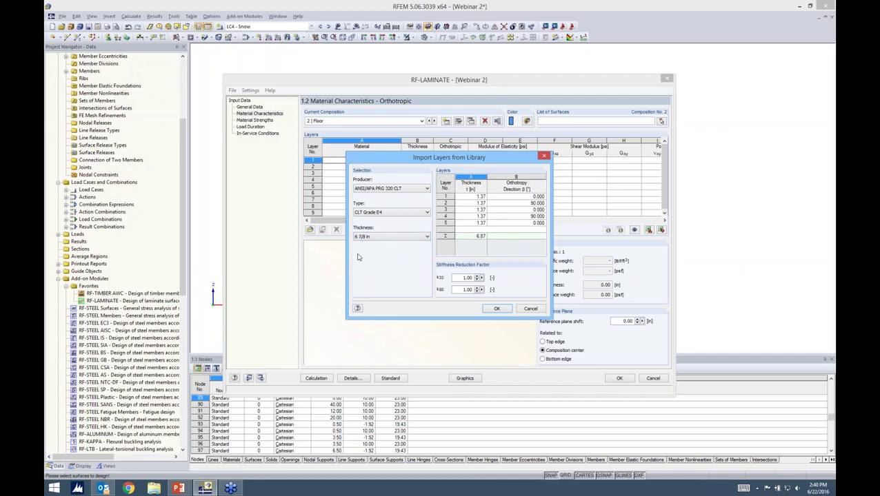
click(497, 310)
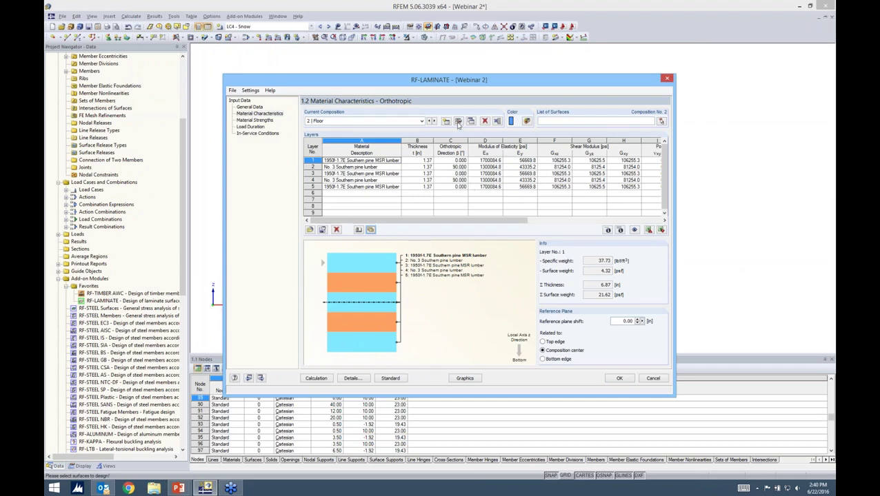
Examine the calculation options and stiffness reduction factors of the Walls composition, and switch to the PowerPoint slide show
click(421, 122)
click(416, 127)
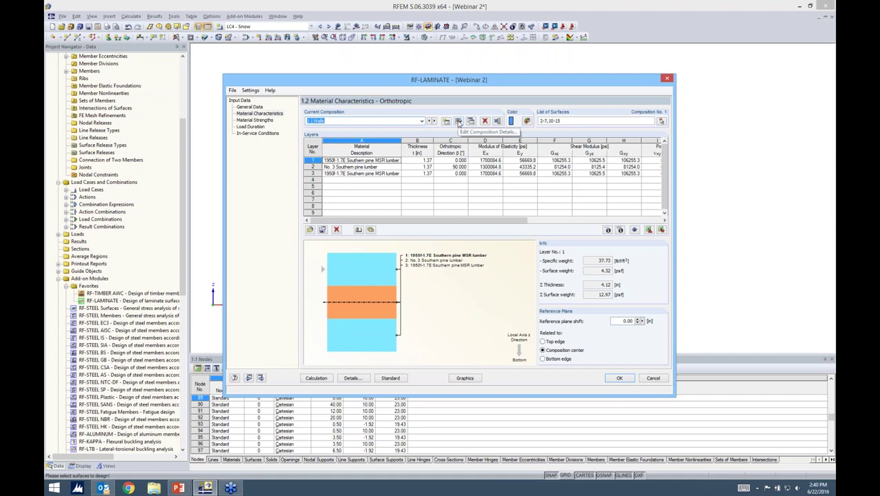
click(458, 122)
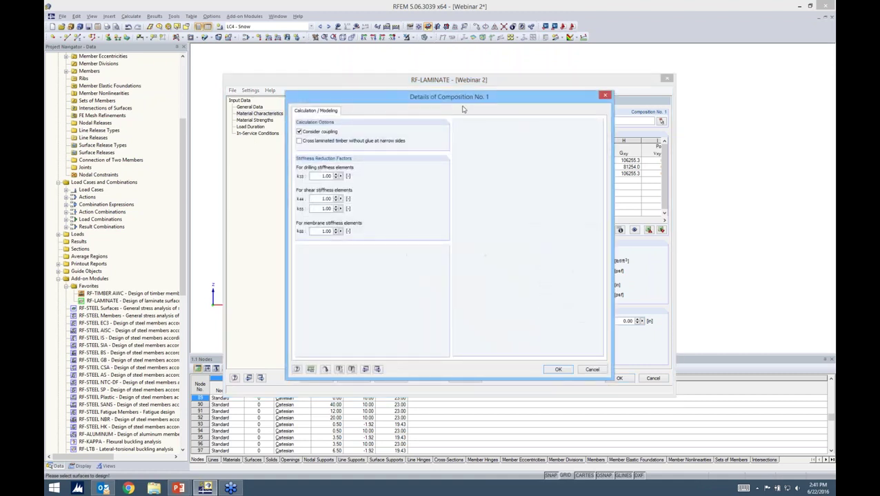
drag(464, 101, 470, 93)
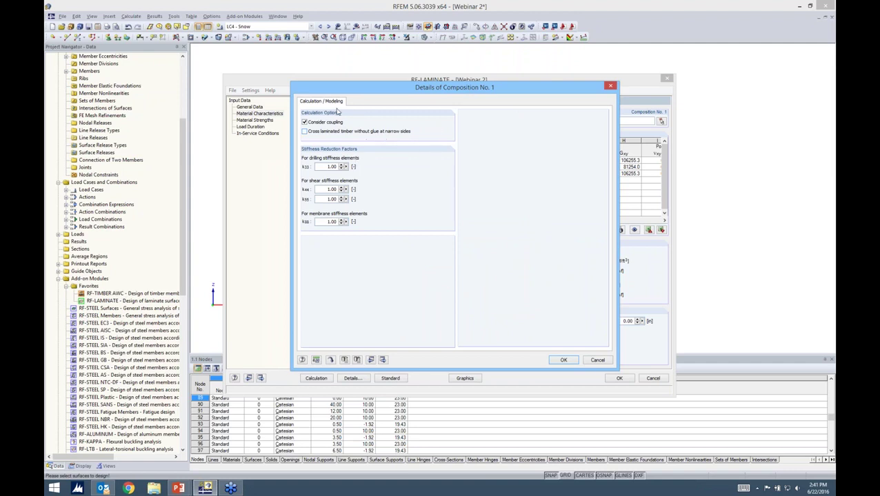
key(alt+Tab)
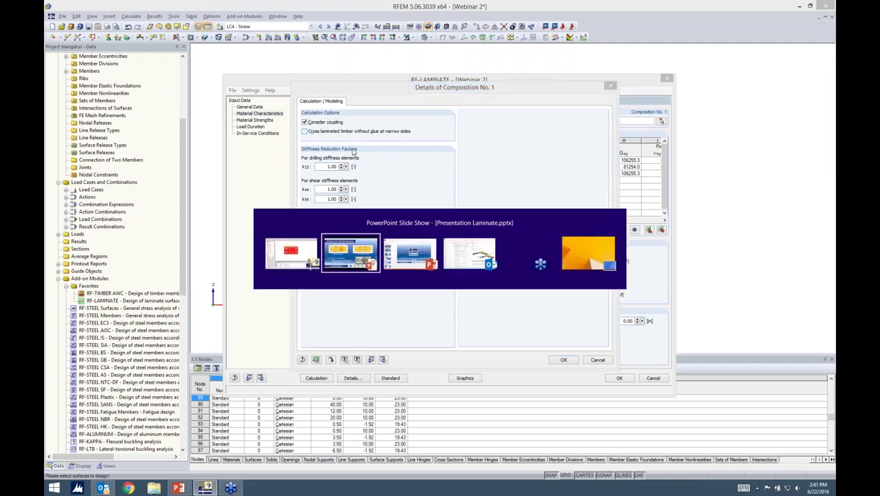
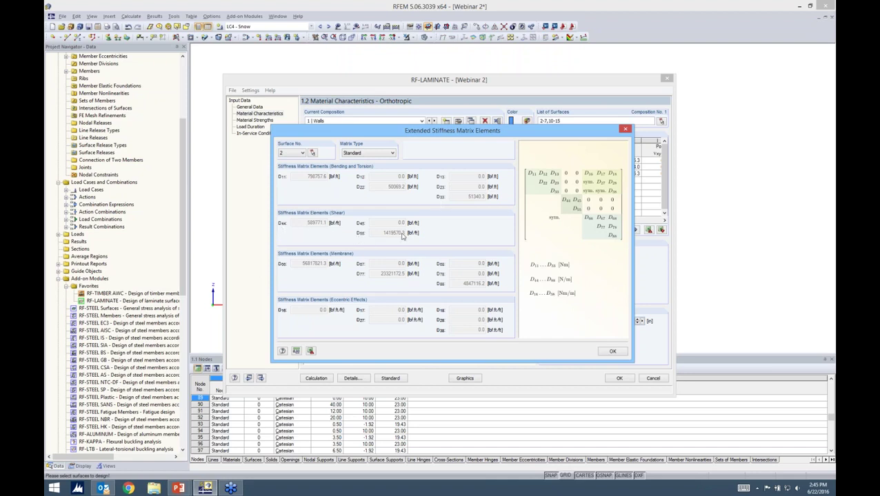
Close the extended stiffness matrix elements and review the calculation and modeling details of the Walls composition
click(607, 351)
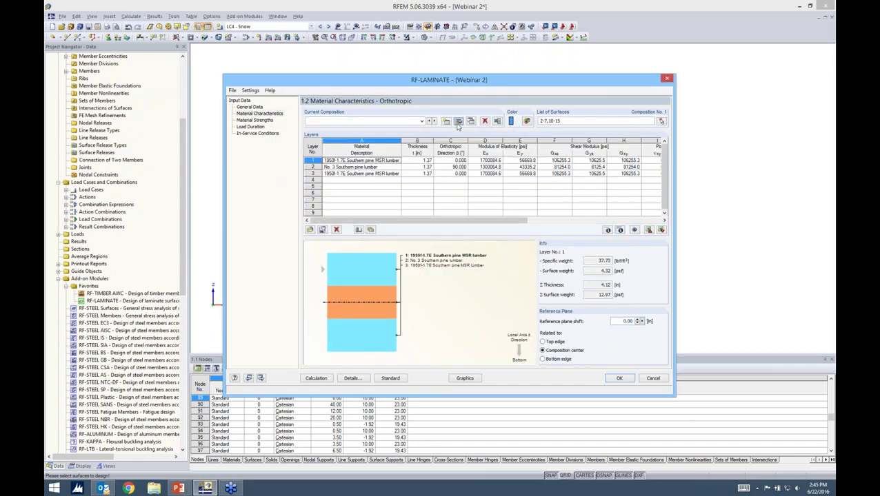
click(457, 122)
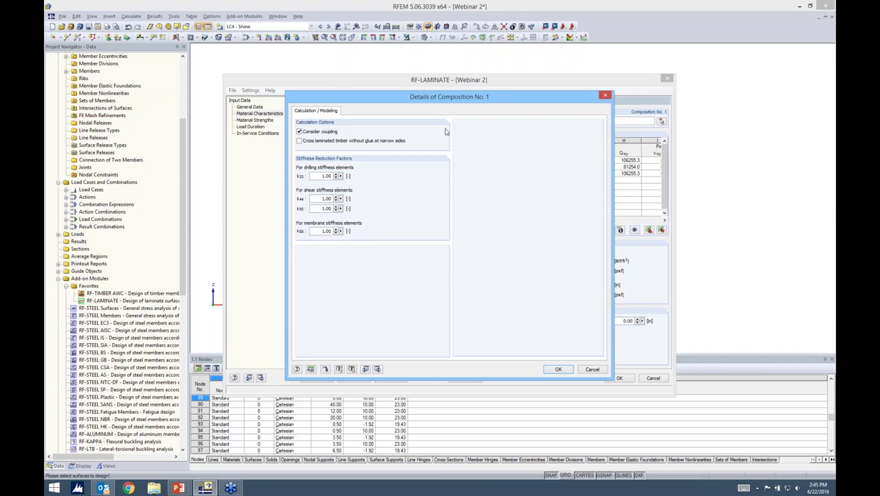
click(559, 370)
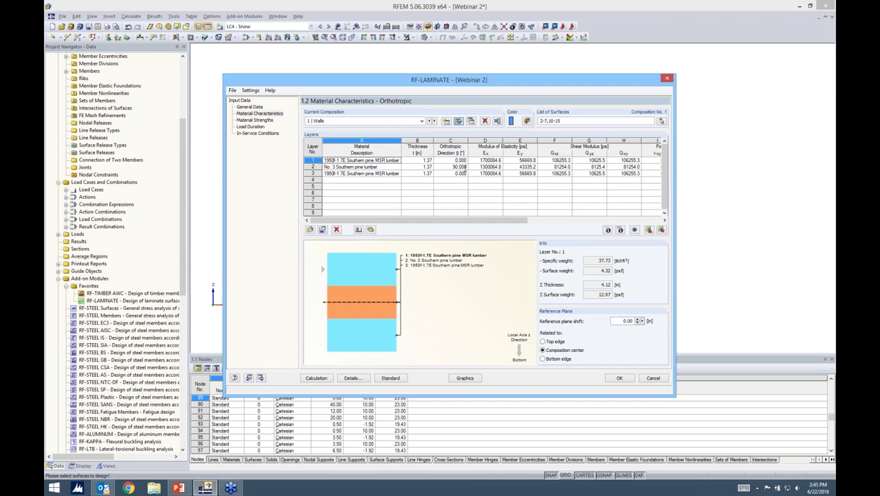
Try to accept the laminate module input, and make Floor the current composition
click(618, 377)
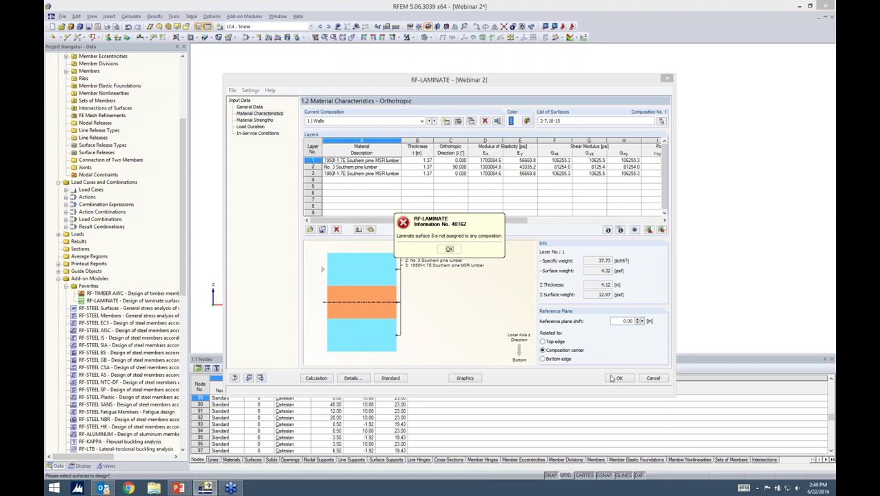
click(449, 248)
click(421, 121)
click(359, 134)
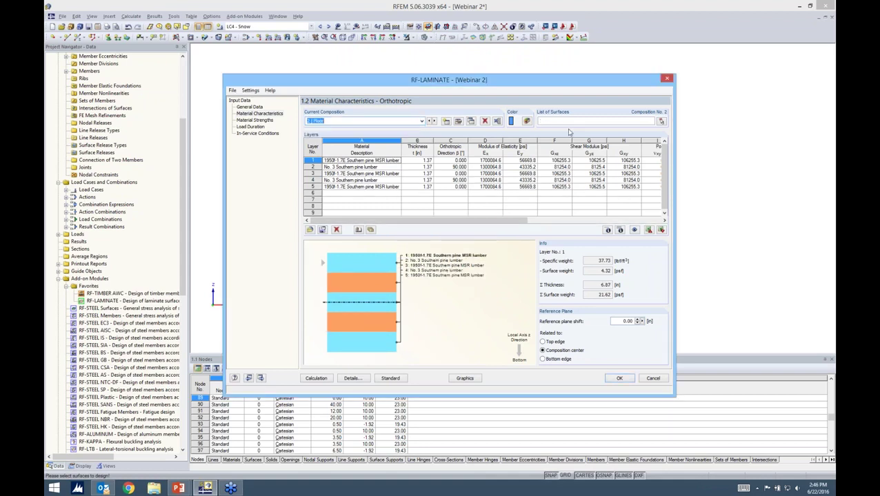
Assign floor surfaces 8 and 9 to the Floor composition and accept the laminate module input
click(660, 121)
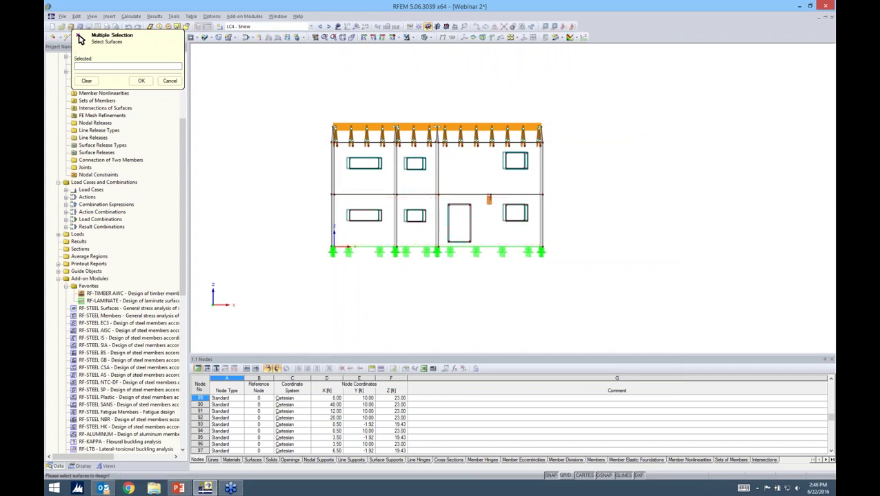
drag(326, 189, 550, 201)
click(141, 81)
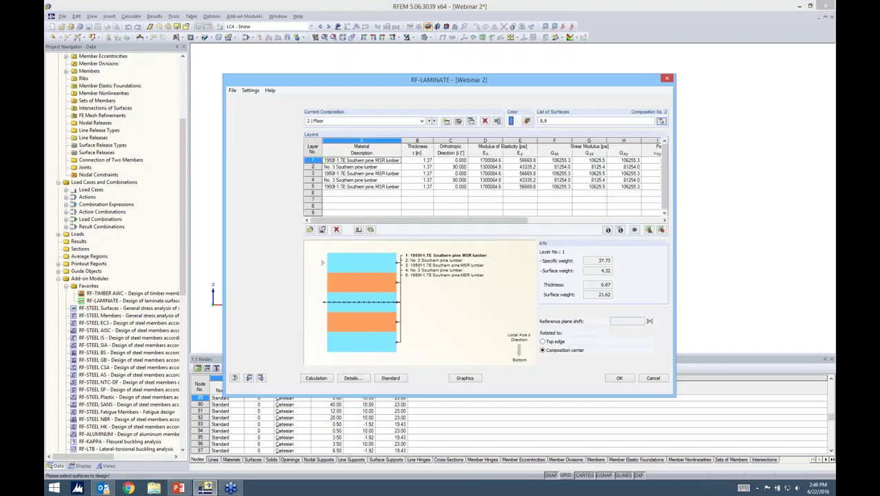
click(612, 379)
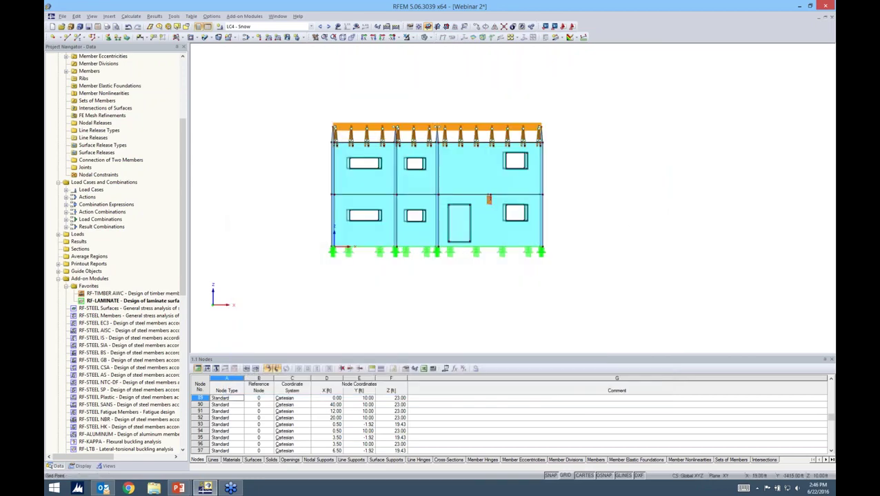
Check the surface properties of the upper-storey end wall and display the local axis systems of the surfaces
ctrl+middle_drag(629, 221, 564, 247)
scroll(563, 246, up, 3)
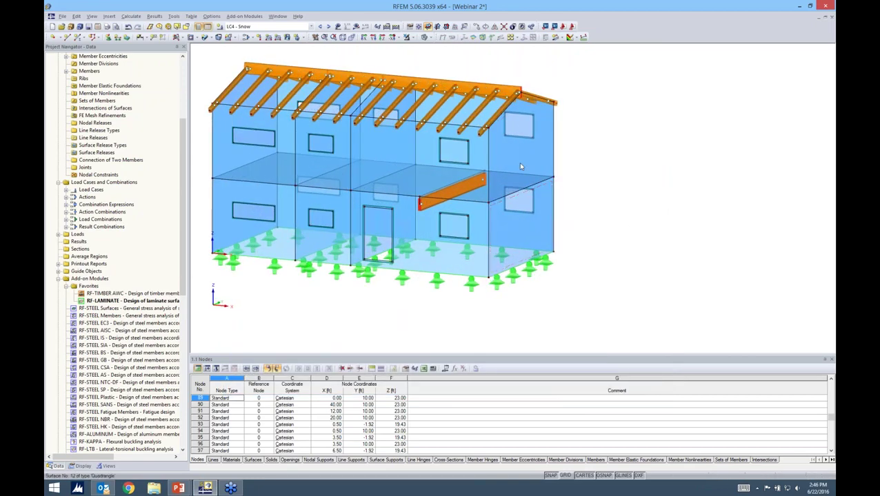
double_click(499, 167)
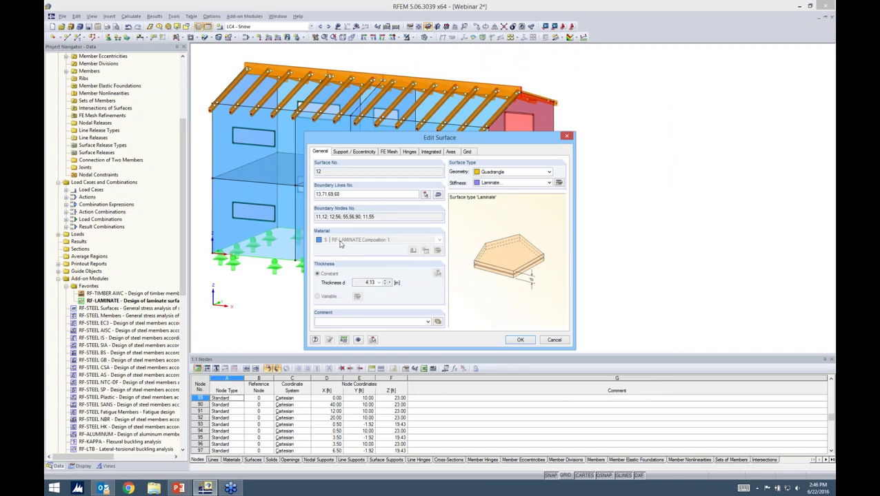
click(520, 340)
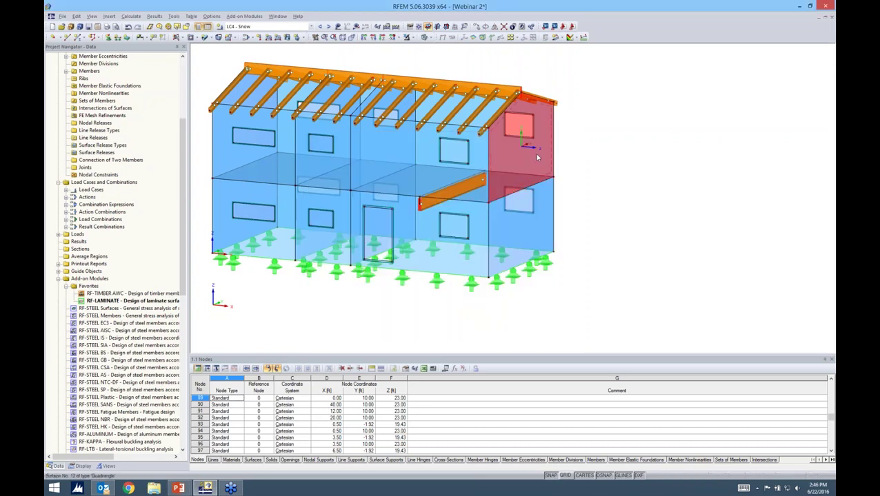
right_click(539, 156)
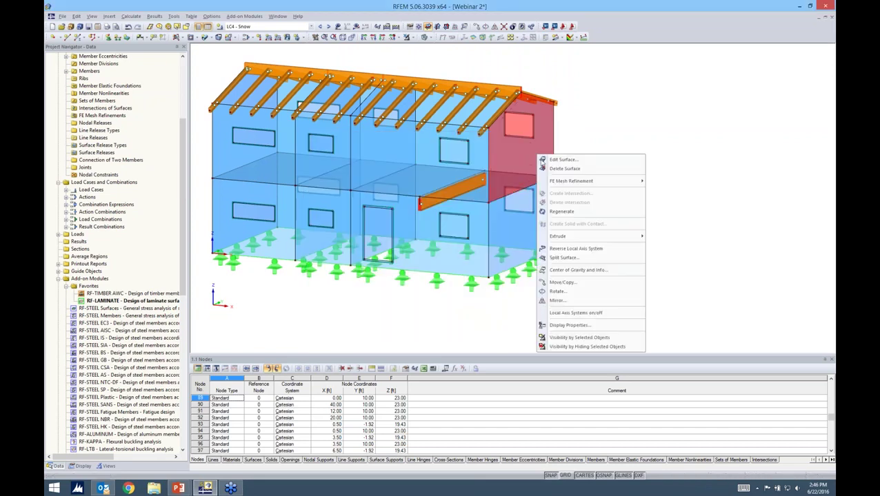
click(555, 314)
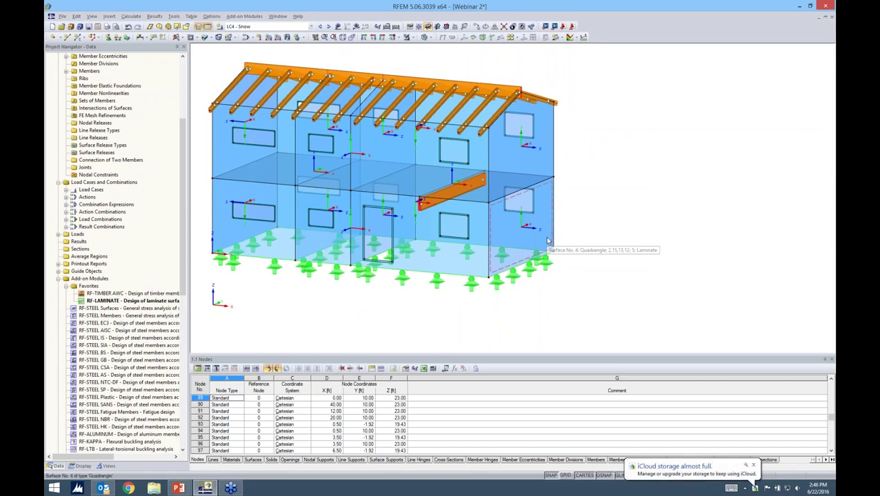
For all wall surfaces on both storeys, align the input x-axis parallel to vertical line 76
ctrl+middle_drag(578, 205, 659, 162)
drag(591, 156, 204, 140)
ctrl+drag(557, 235, 215, 209)
ctrl+middle_drag(618, 181, 564, 197)
right_click(523, 167)
mouse_move(541, 172)
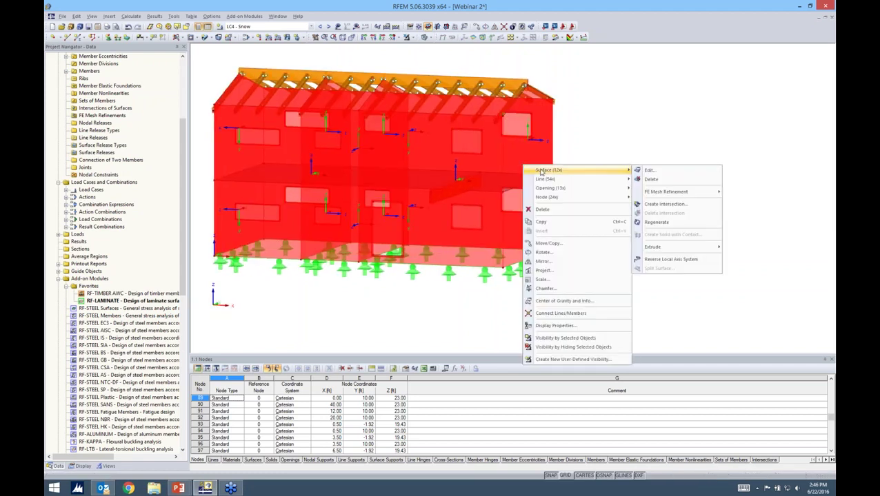
click(648, 171)
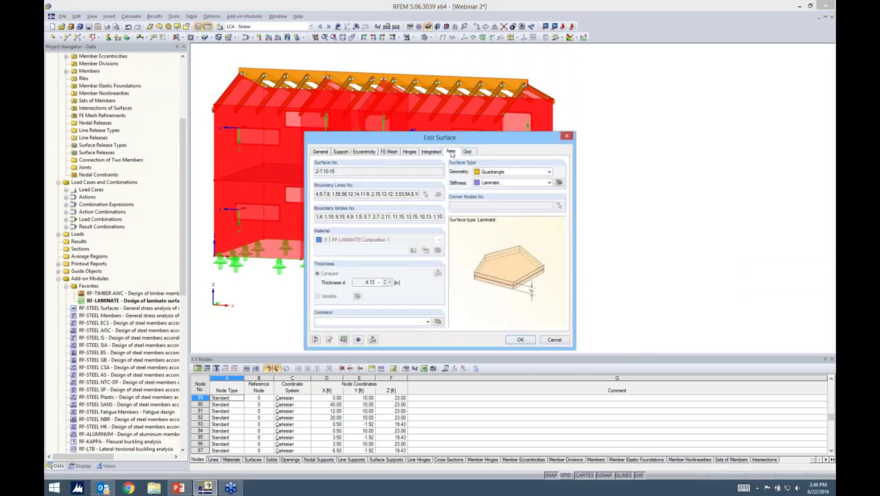
click(451, 152)
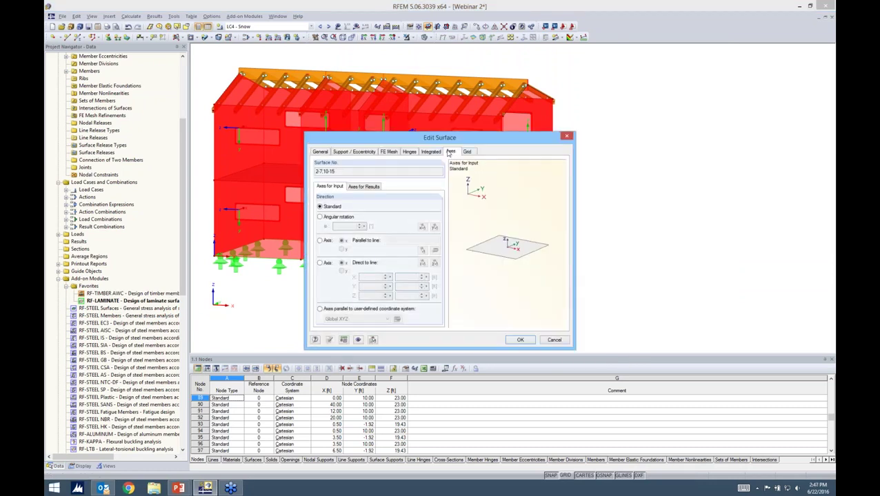
click(320, 240)
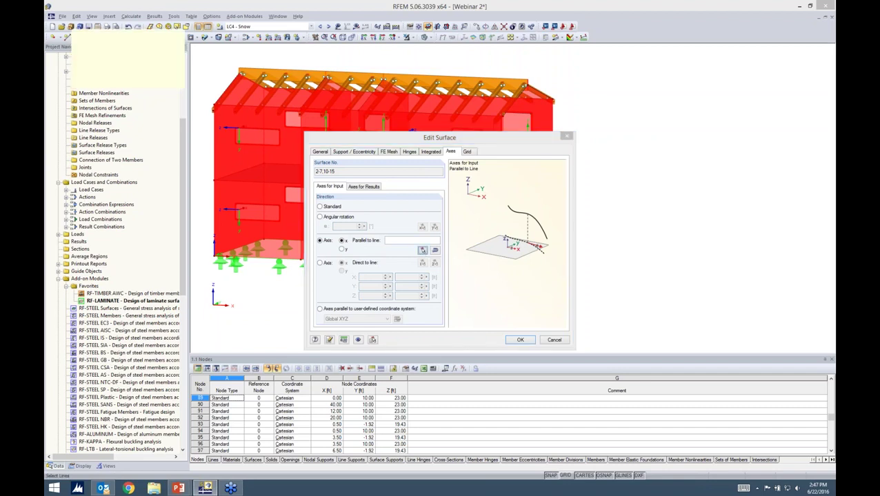
click(422, 250)
click(301, 160)
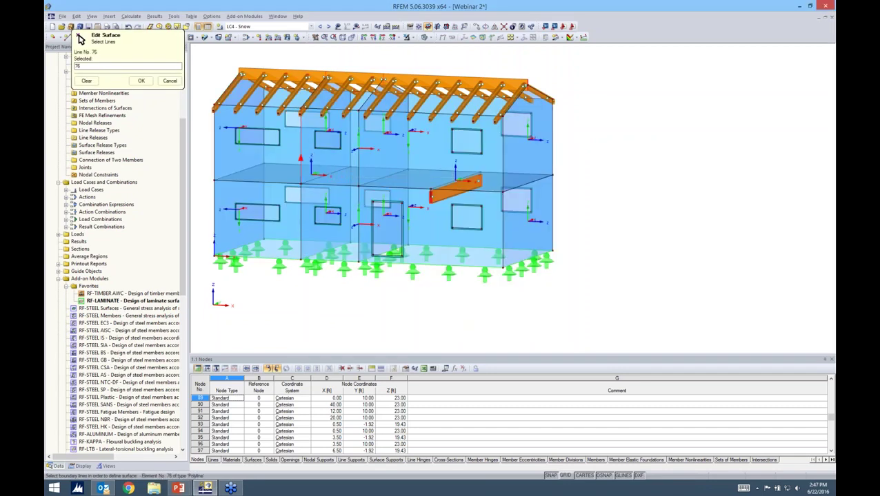
click(140, 81)
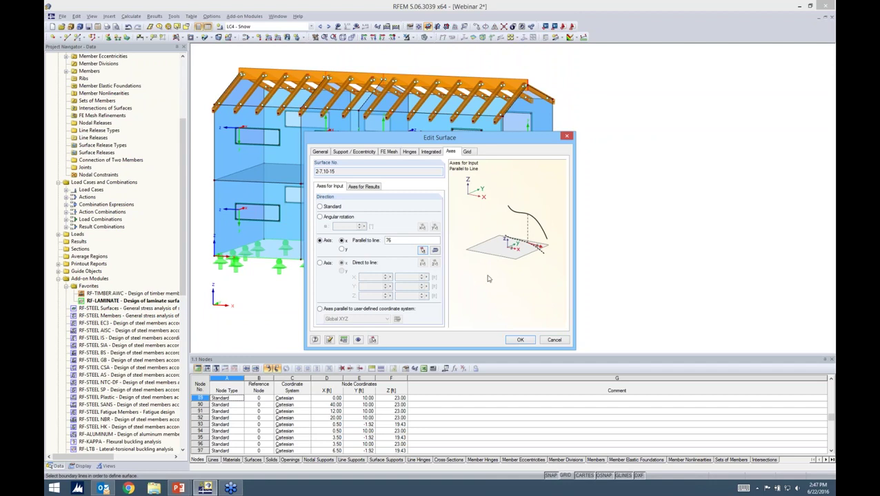
click(518, 340)
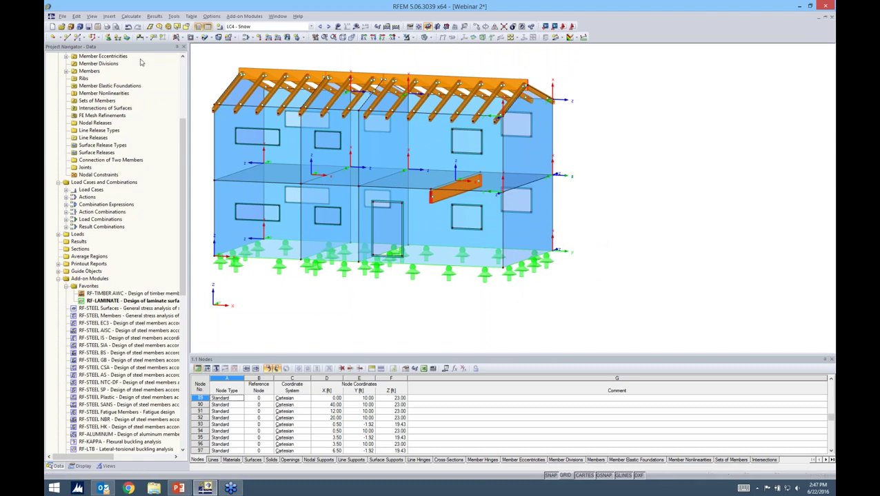
Save the model and review the material strengths of the Floor composition in RF-LAMINATE
click(89, 27)
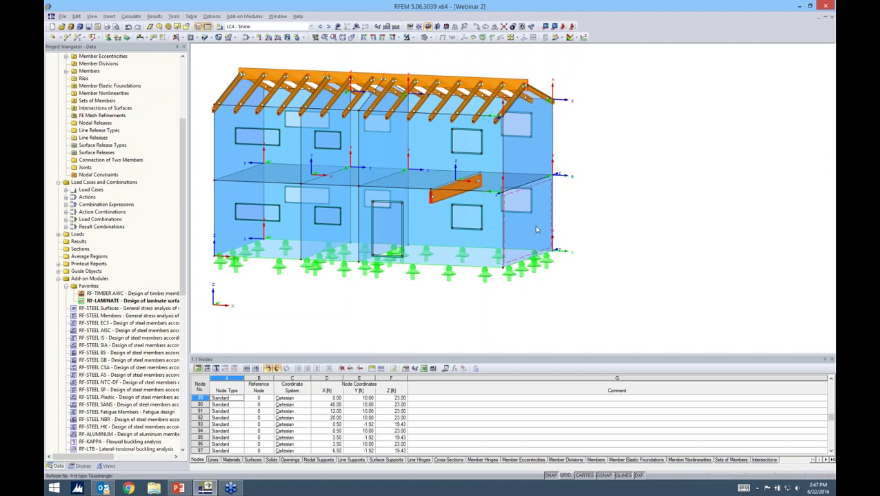
double_click(110, 302)
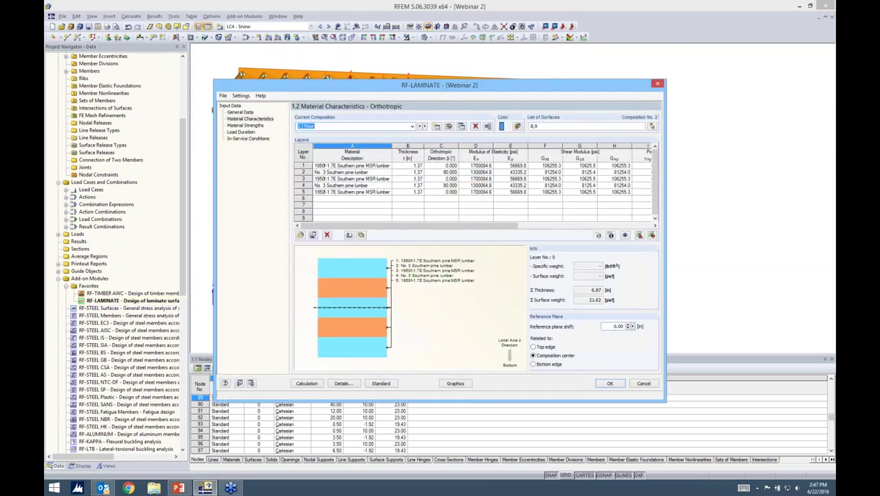
click(245, 127)
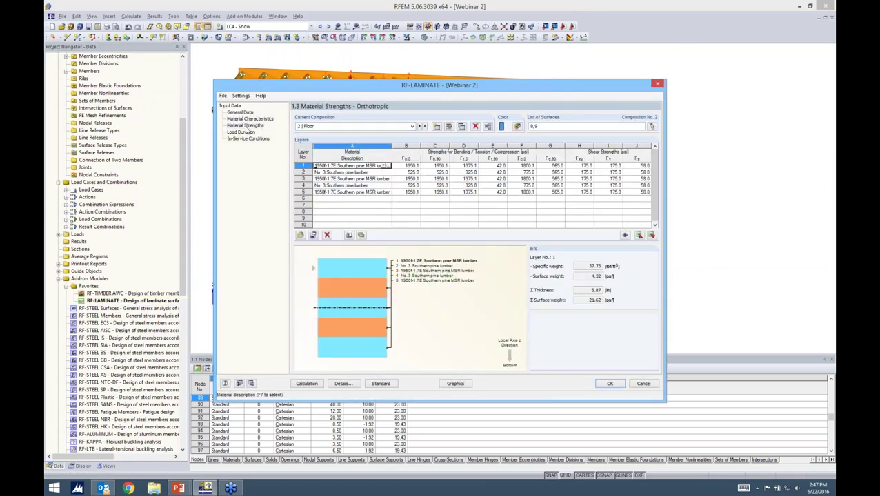
click(609, 383)
Hide the surfaces' local axis systems and clear the end wall selection
ctrl+middle_drag(463, 191, 454, 198)
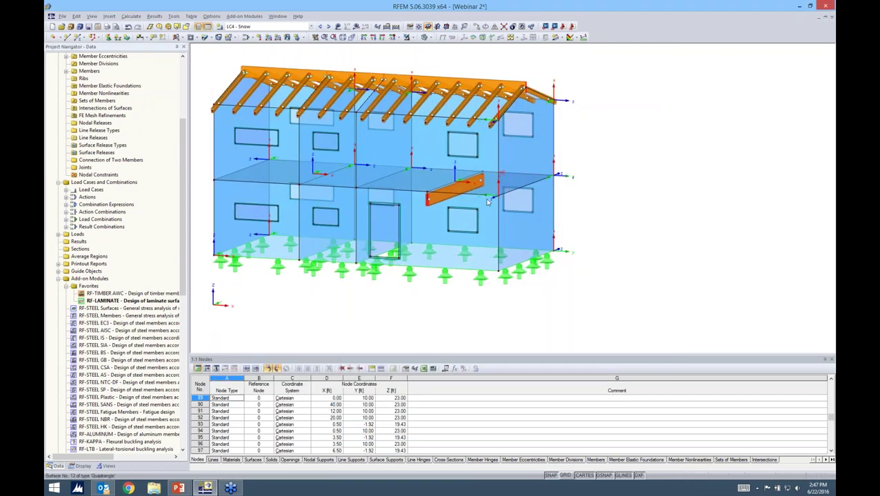
right_click(542, 158)
click(571, 314)
middle_drag(583, 216, 610, 230)
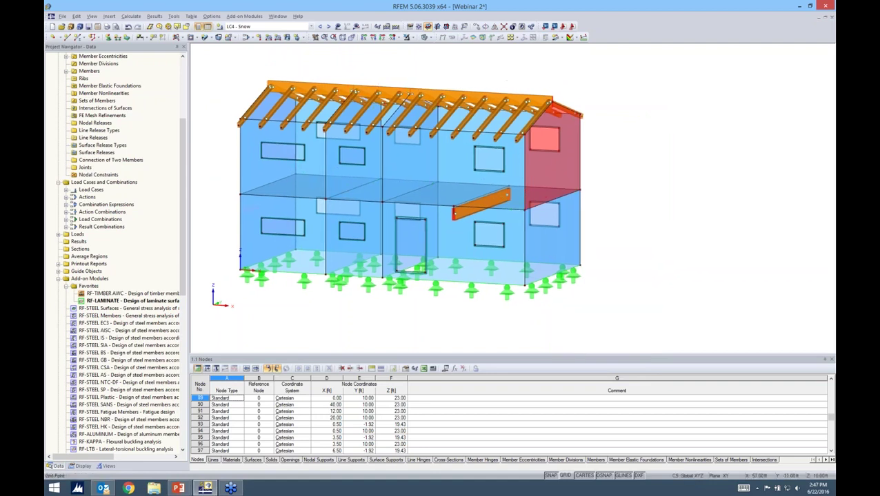
click(589, 181)
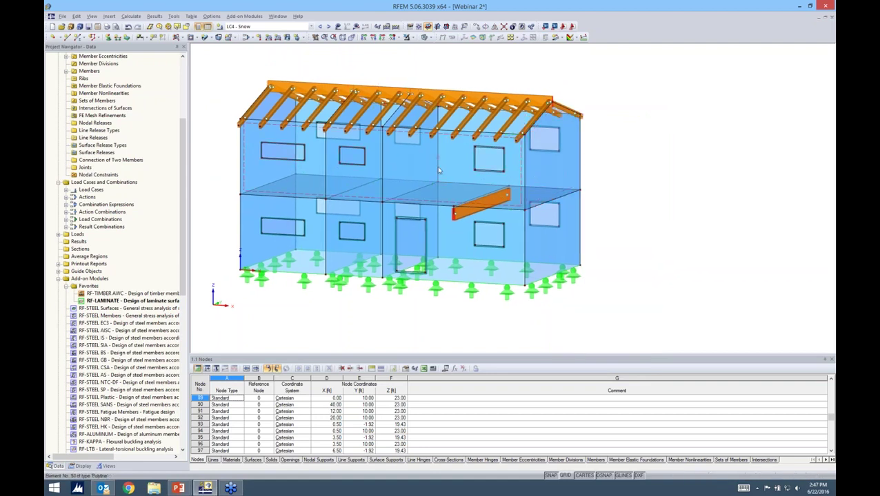
Define a line hinge for graphical assignment with a ux spring constant of 40 kip/ft² and a free rotation φx
scroll(540, 177, up, 3)
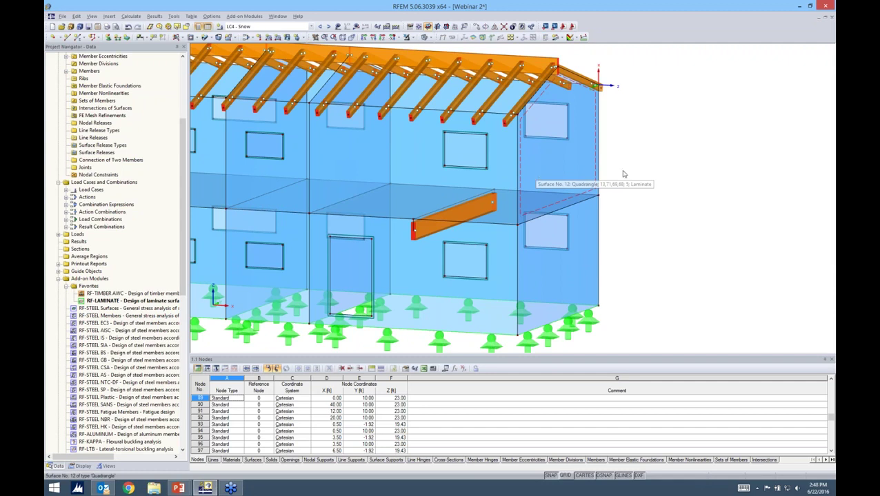
middle_drag(623, 174, 663, 176)
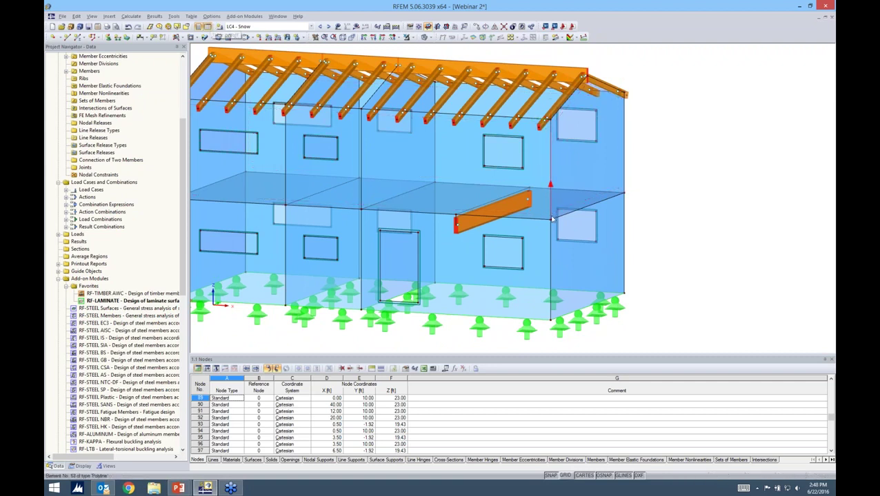
click(109, 16)
mouse_move(115, 28)
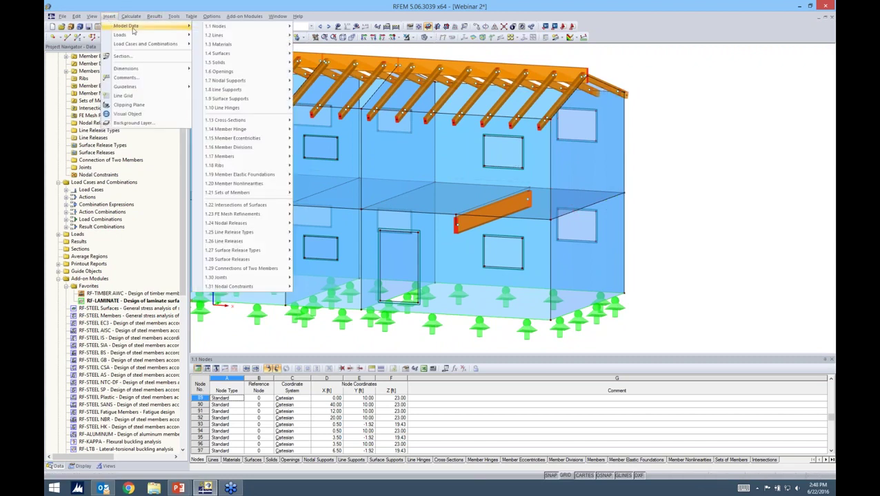
mouse_move(237, 111)
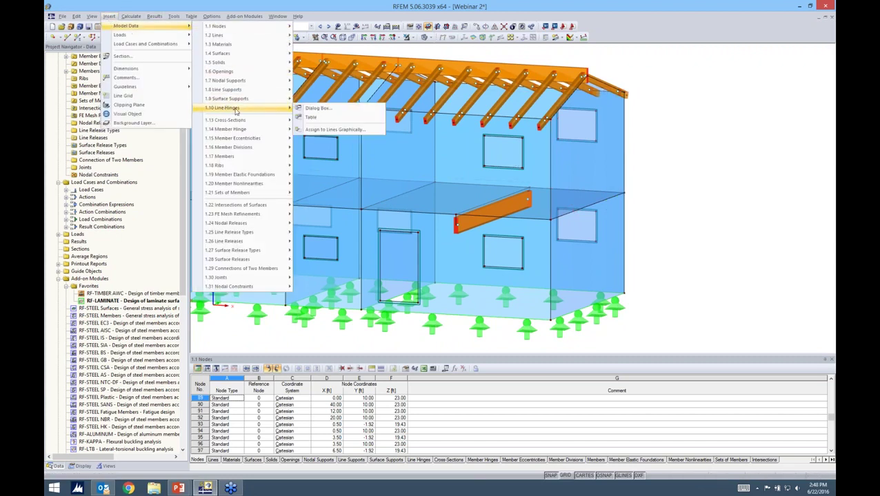
click(320, 130)
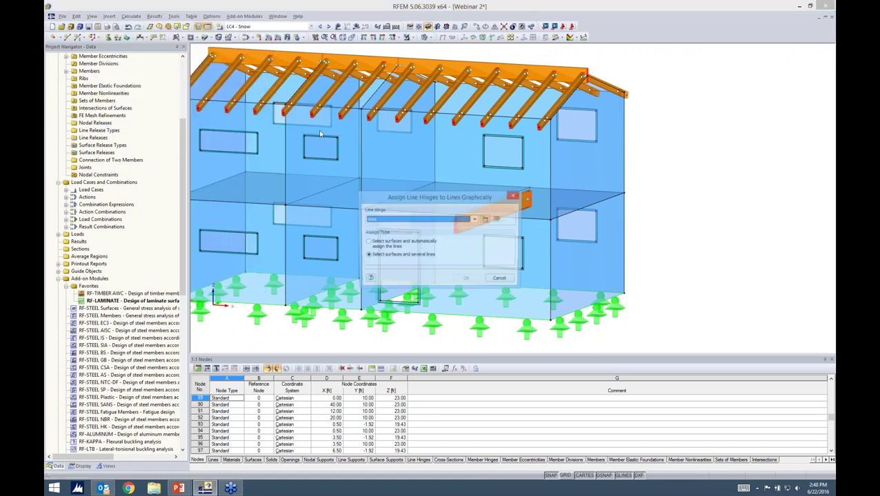
drag(464, 201, 518, 155)
click(514, 213)
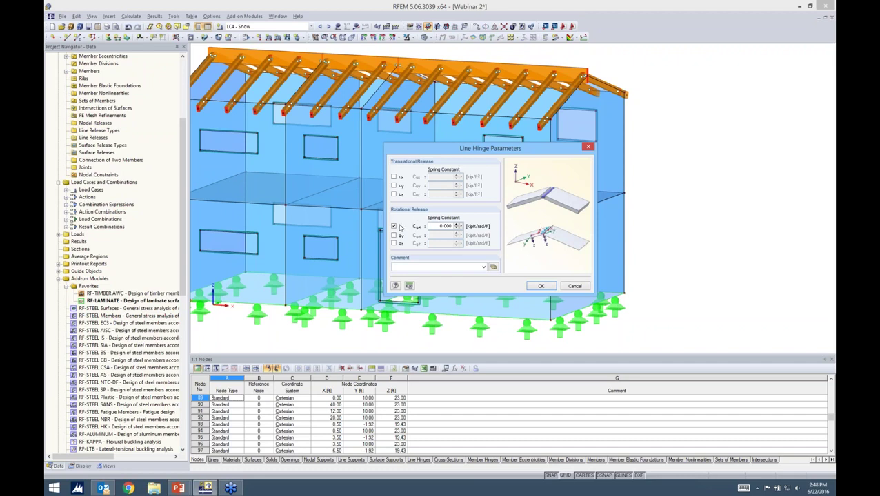
click(394, 178)
drag(441, 178, 487, 177)
text(3)
click(540, 286)
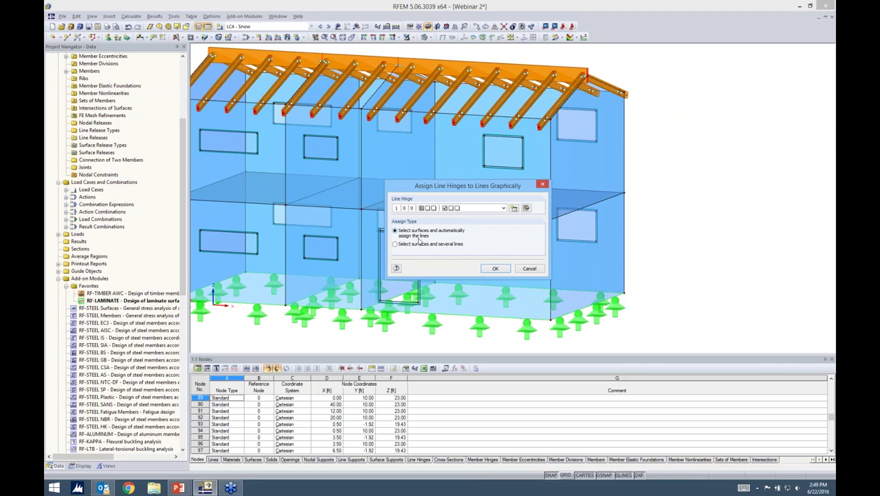
Assign the line hinge automatically to the shared lines of the wall surfaces on both storeys
click(490, 269)
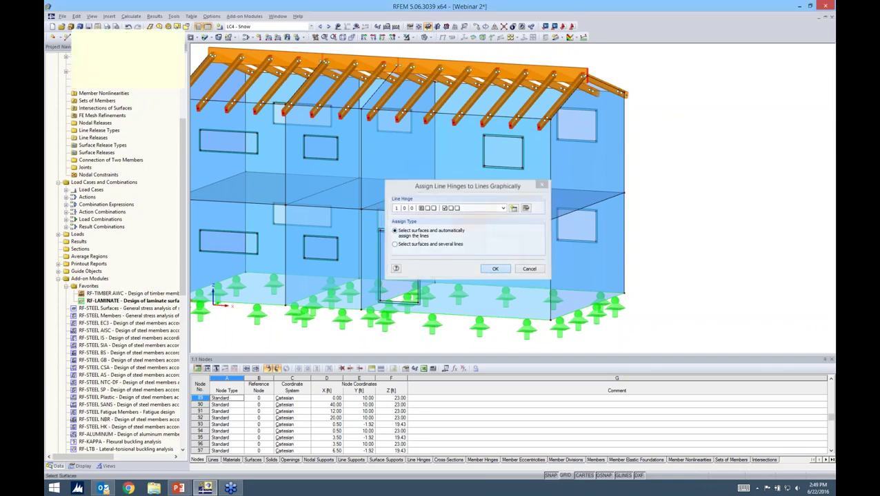
ctrl+middle_drag(642, 219, 731, 214)
drag(698, 172, 233, 183)
drag(725, 288, 255, 265)
click(140, 81)
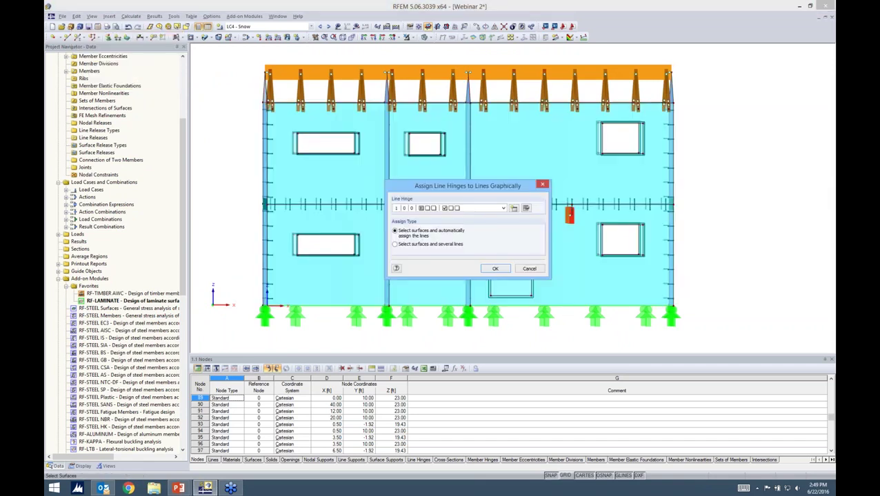
click(529, 270)
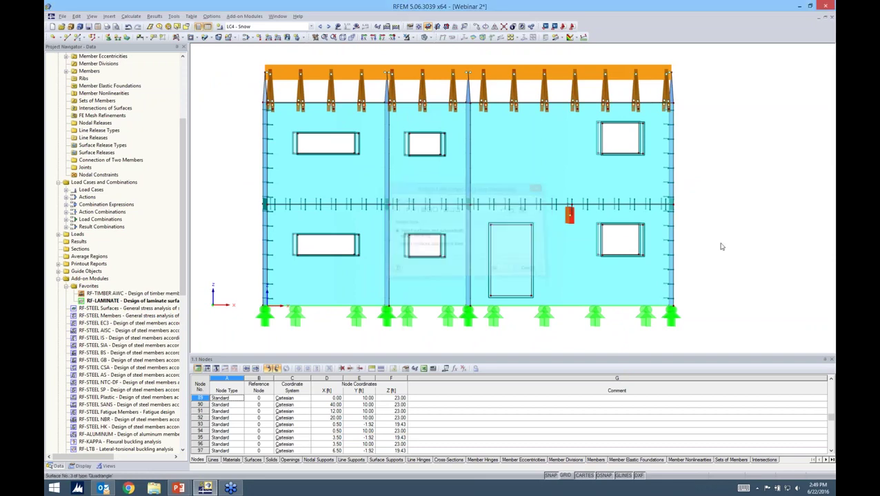
Check the parameters of the line hinge on the upper-storey corner edge beside the end wall
ctrl+middle_drag(684, 215, 654, 239)
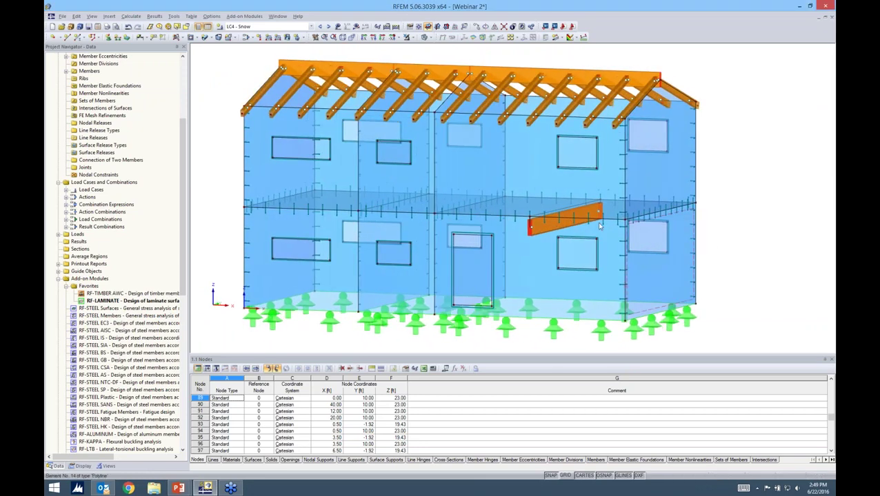
middle_drag(746, 204, 684, 190)
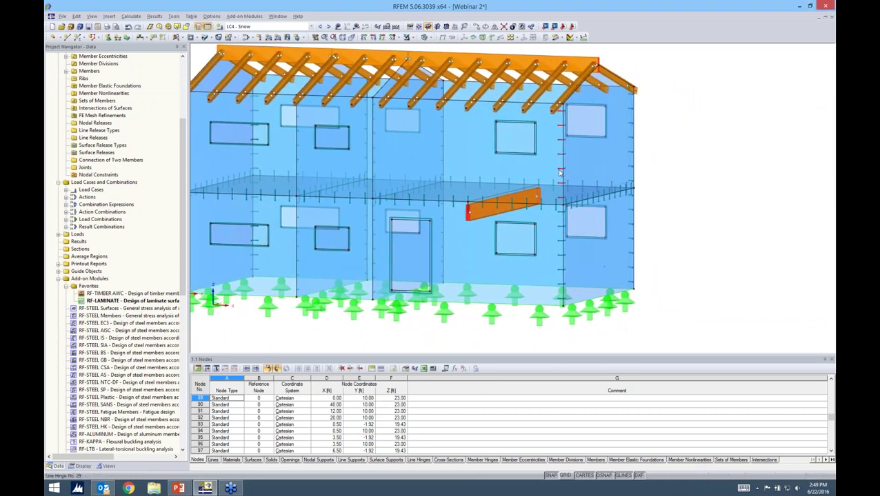
double_click(560, 171)
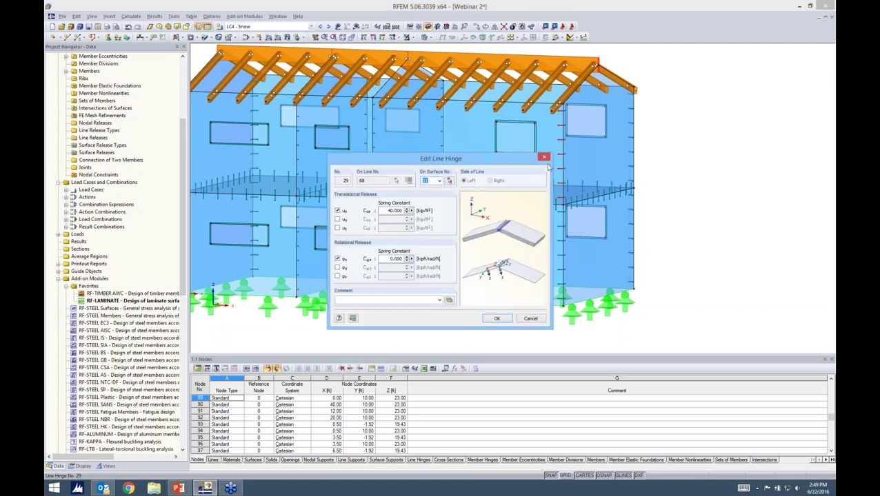
click(529, 319)
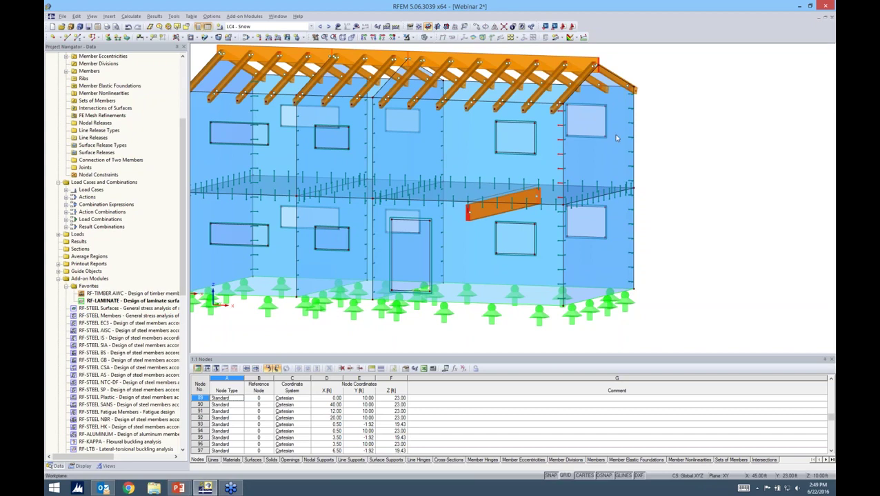
Examine the line hinges along the wall corners and the intermediate floor edges from both ends of the house
ctrl+middle_drag(632, 241, 640, 216)
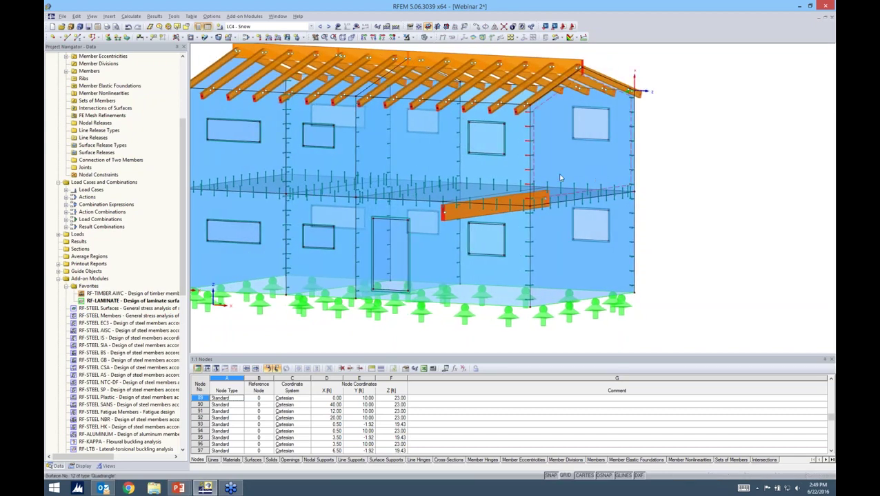
scroll(554, 176, up, 3)
scroll(553, 175, up, 2)
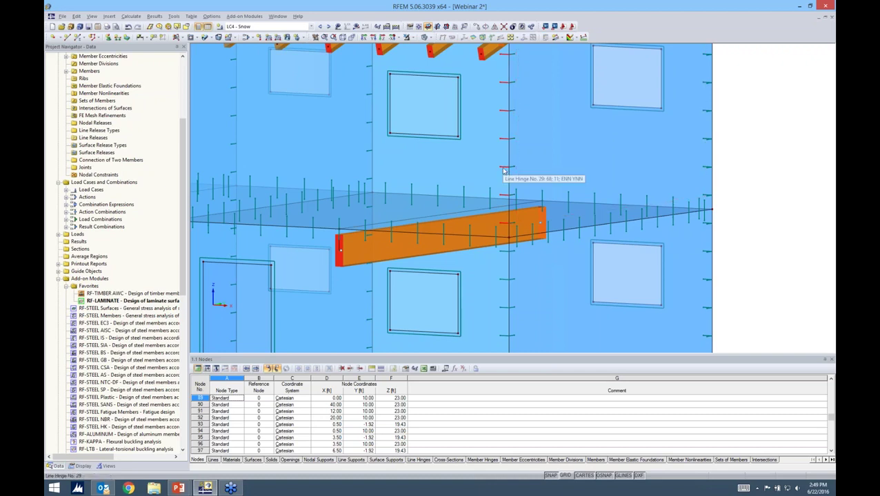
scroll(742, 174, down, 1)
middle_drag(741, 175, 624, 164)
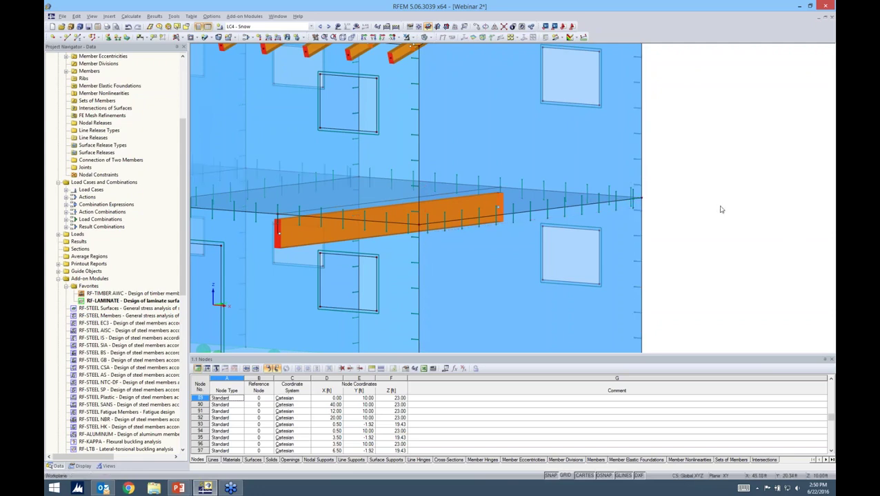
scroll(720, 209, down, 5)
scroll(569, 264, up, 5)
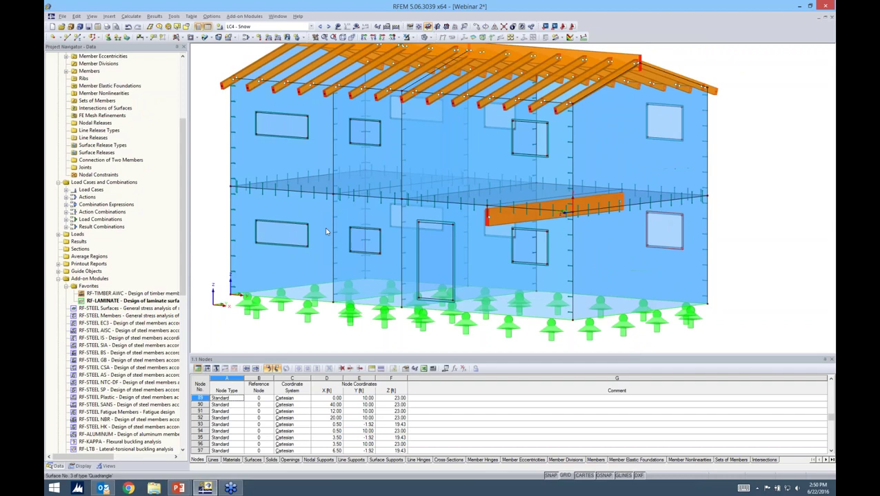
ctrl+middle_drag(570, 264, 439, 140)
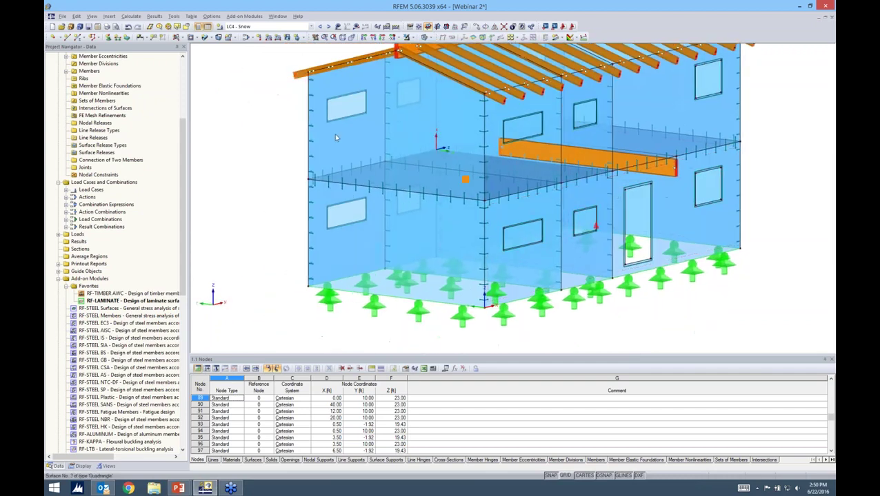
scroll(330, 156, up, 2)
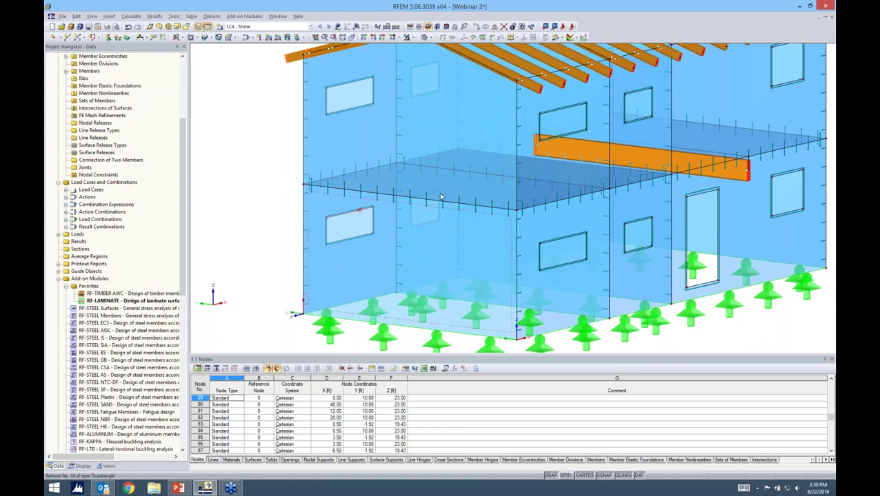
scroll(386, 195, down, 5)
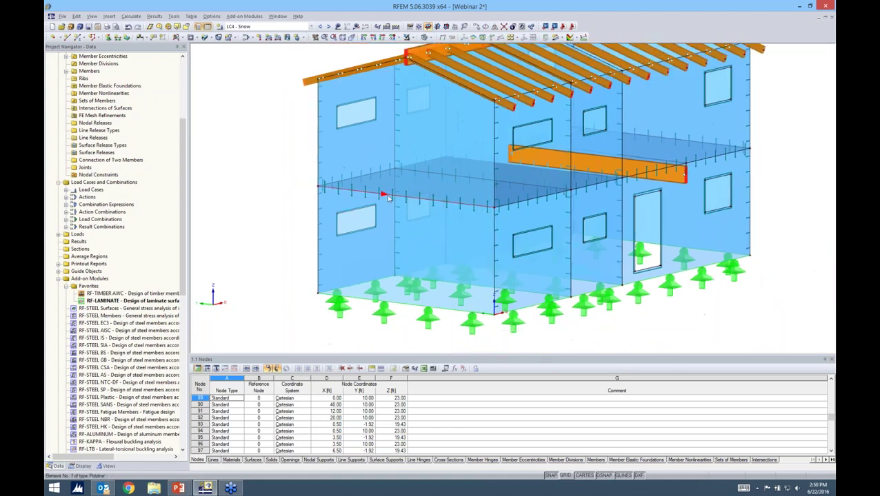
Select the intermediate floor at mid-height of the house and isolate it in visibility mode
ctrl+middle_drag(508, 300, 434, 263)
click(386, 174)
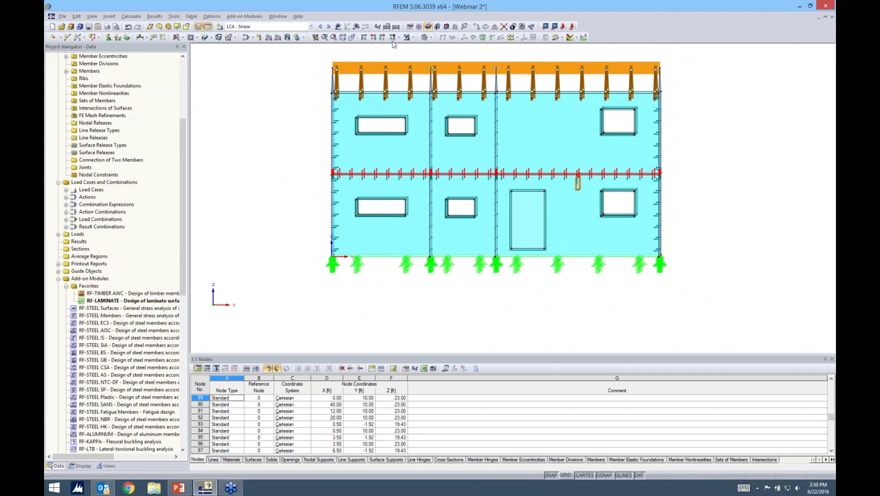
click(412, 38)
click(429, 47)
ctrl+middle_drag(736, 198, 712, 208)
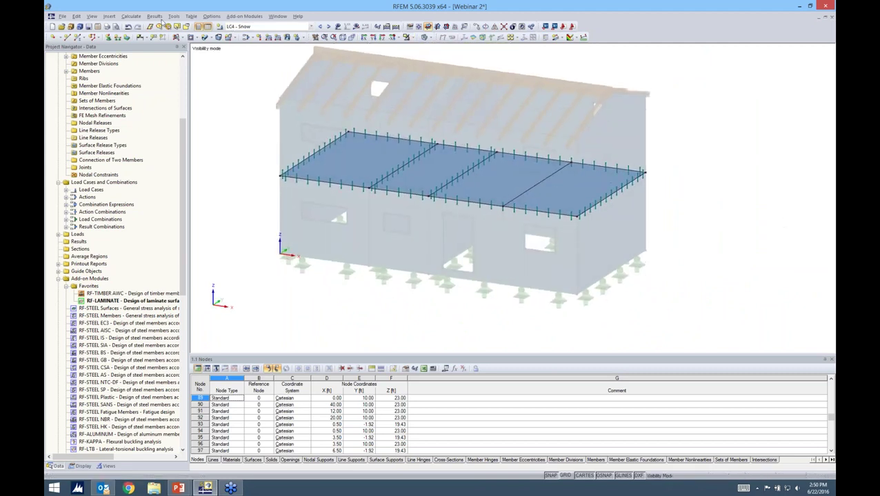
Assign the existing line hinge graphically to floor surface 8 along line 22, the joint between the two floor surfaces, using the surfaces and several lines option
click(109, 16)
mouse_move(113, 26)
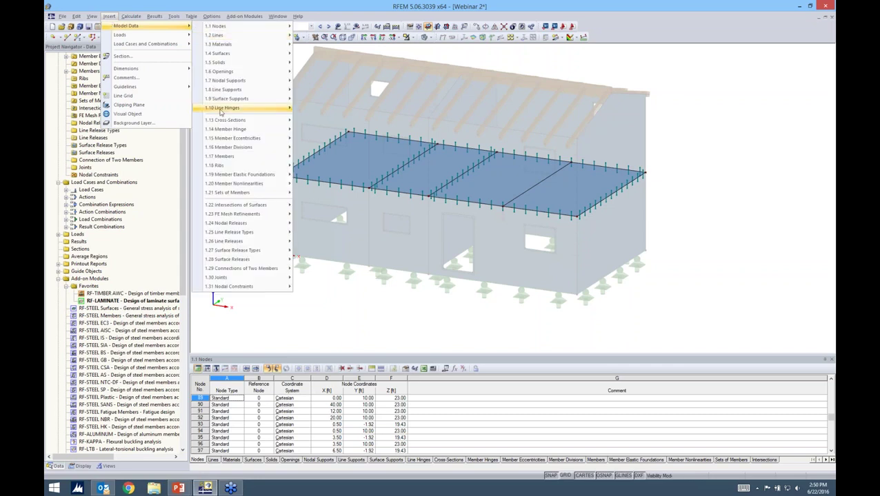
mouse_move(220, 109)
click(341, 130)
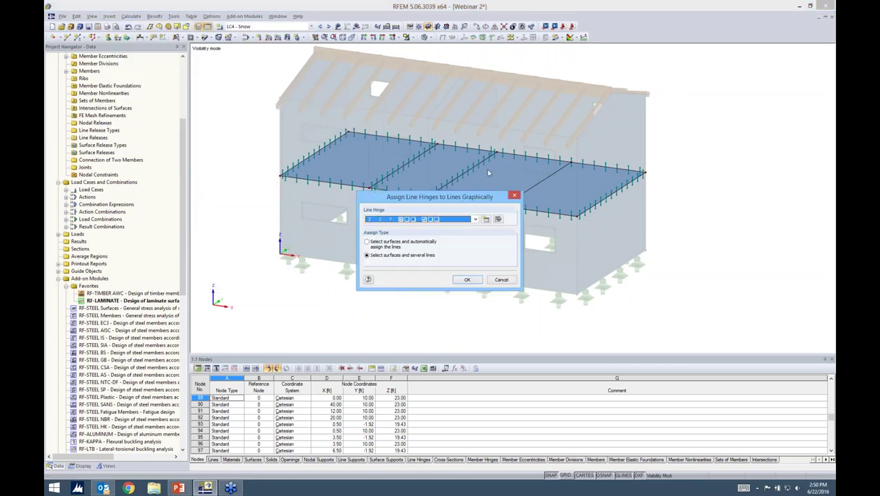
drag(473, 200, 676, 138)
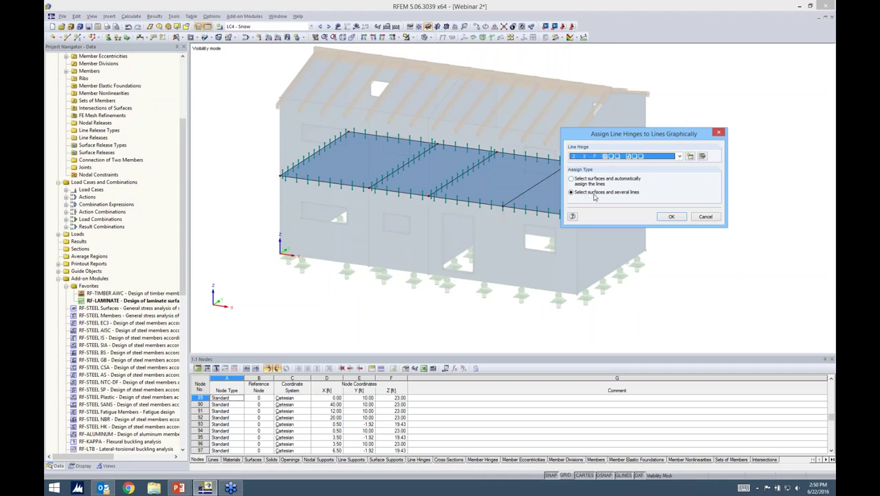
click(662, 217)
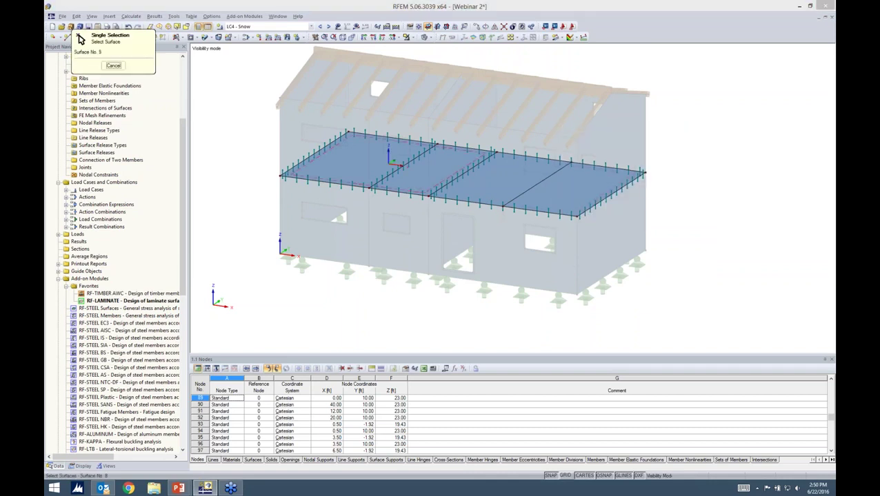
click(441, 174)
click(454, 180)
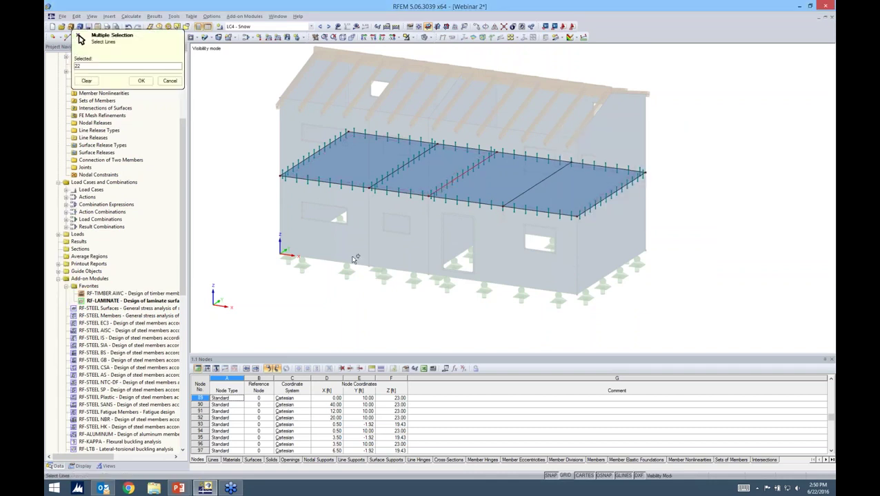
click(141, 81)
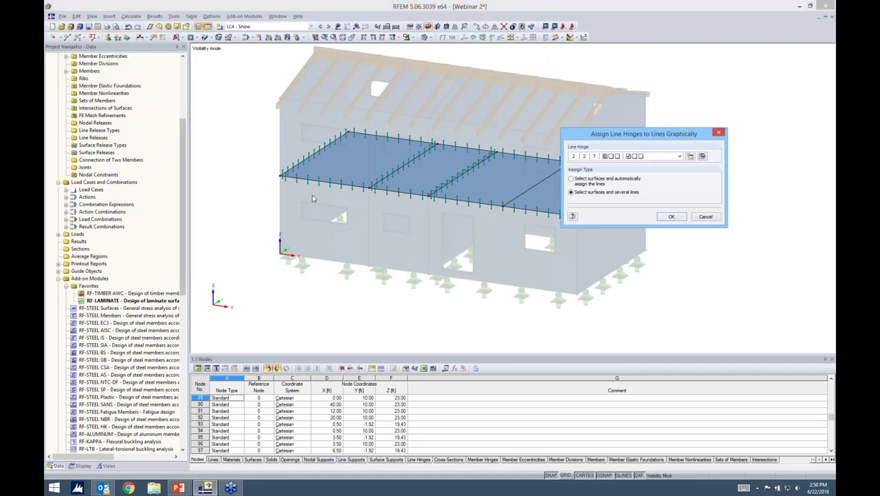
click(704, 218)
Inspect the hinge on the floor joint and restore the visibility of the full house model
scroll(437, 198, up, 3)
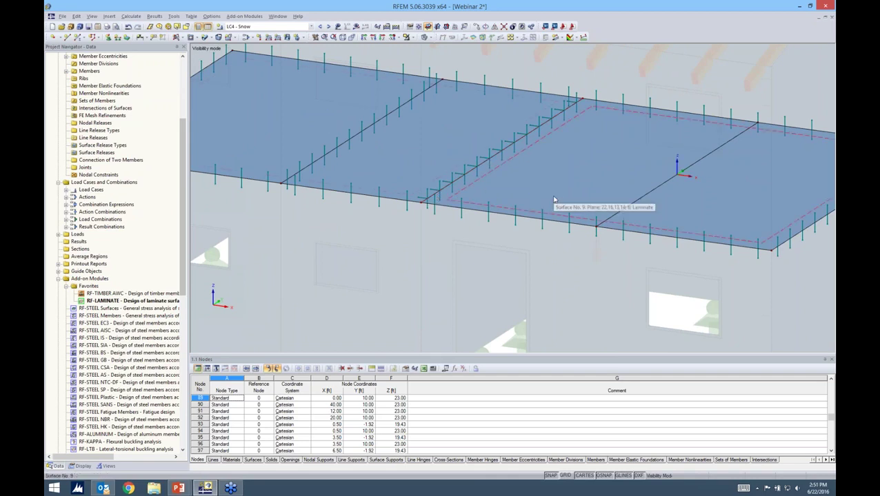
scroll(554, 200, down, 5)
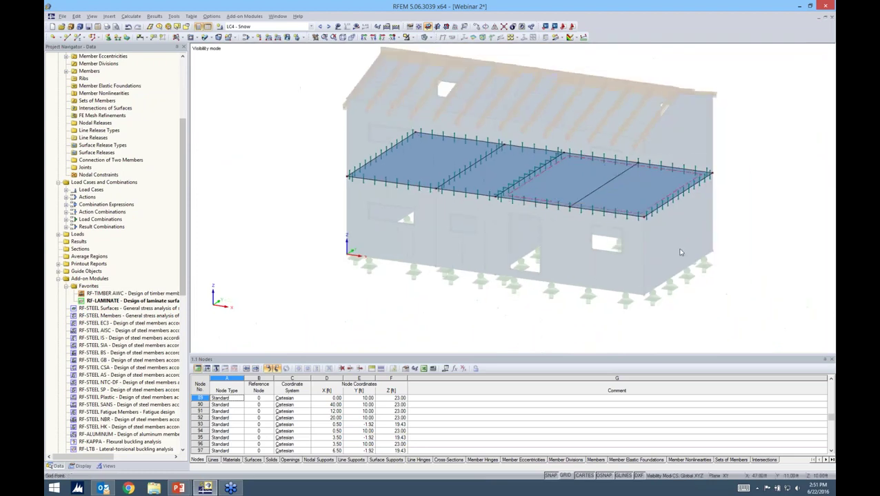
scroll(732, 228, up, 1)
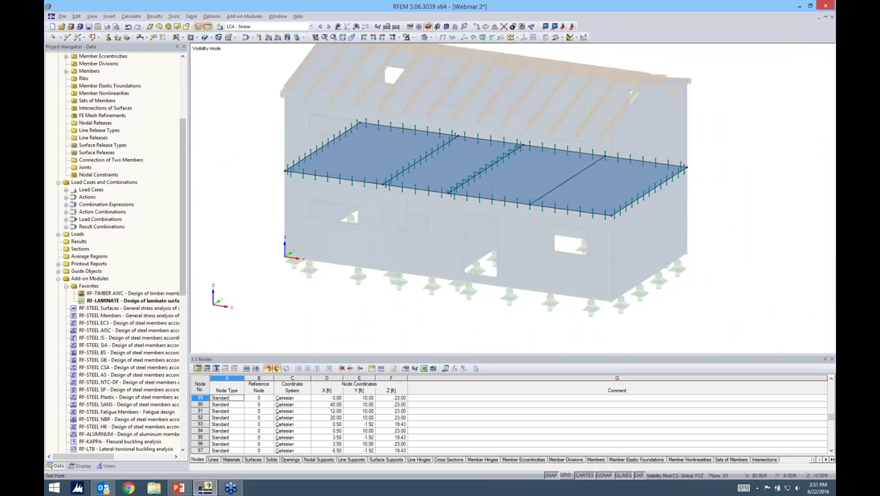
click(410, 37)
click(437, 108)
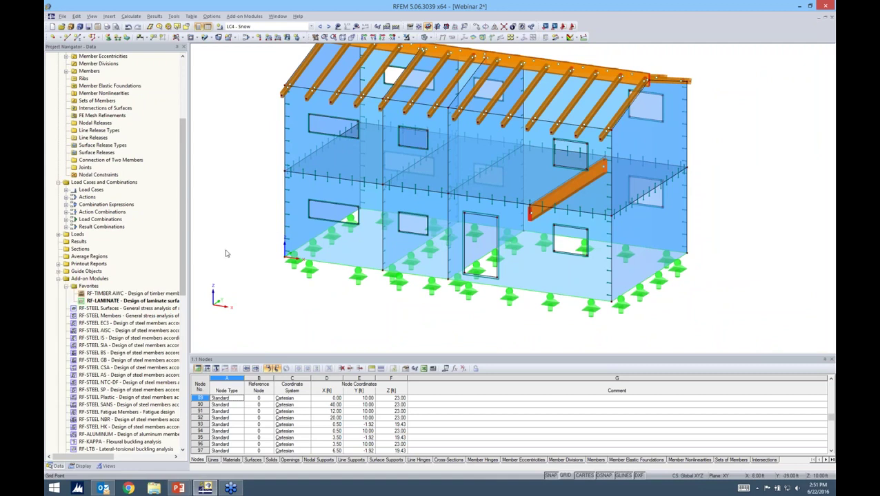
Set the load duration of the LC3 wind load case to Ten minutes in the RF-LAMINATE input data
double_click(122, 301)
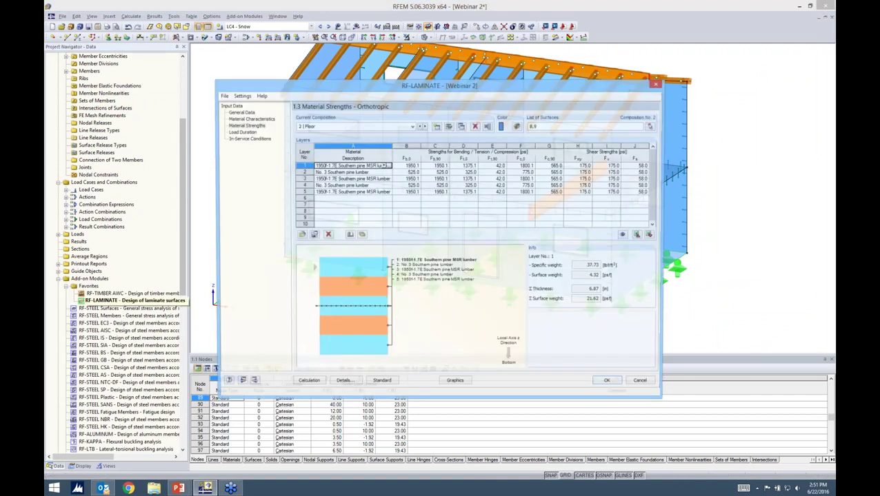
click(249, 127)
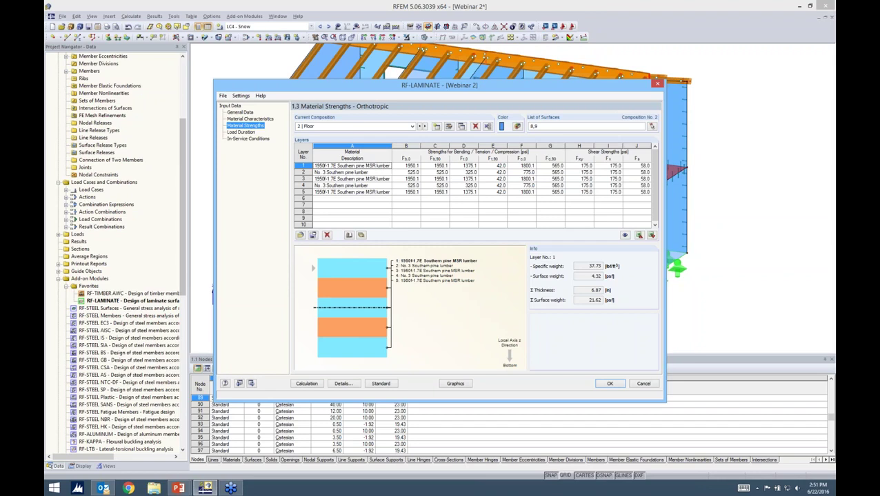
click(244, 131)
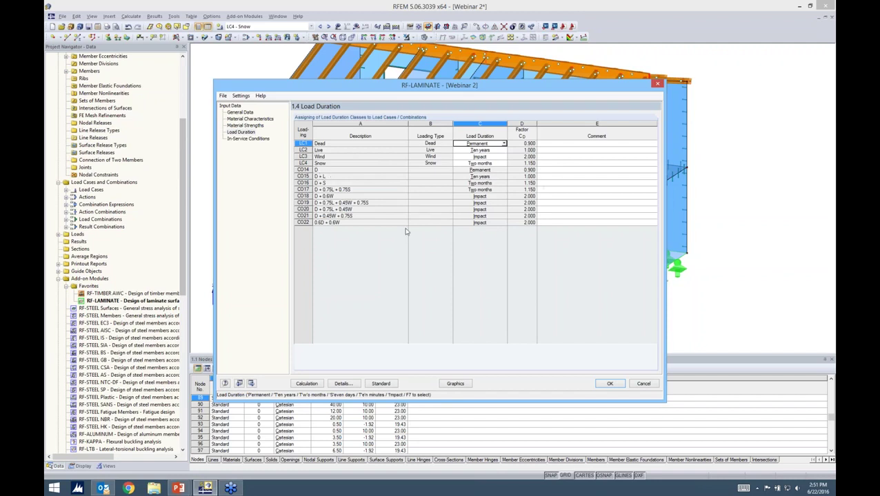
click(486, 157)
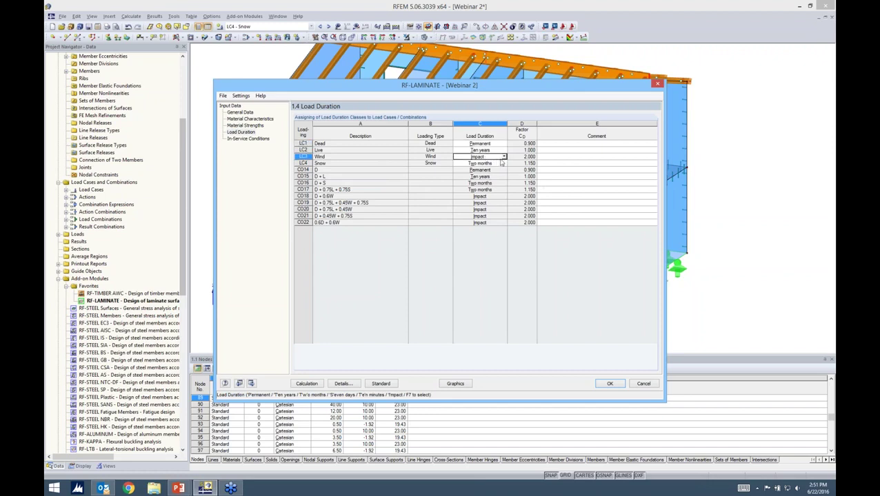
click(504, 158)
click(476, 191)
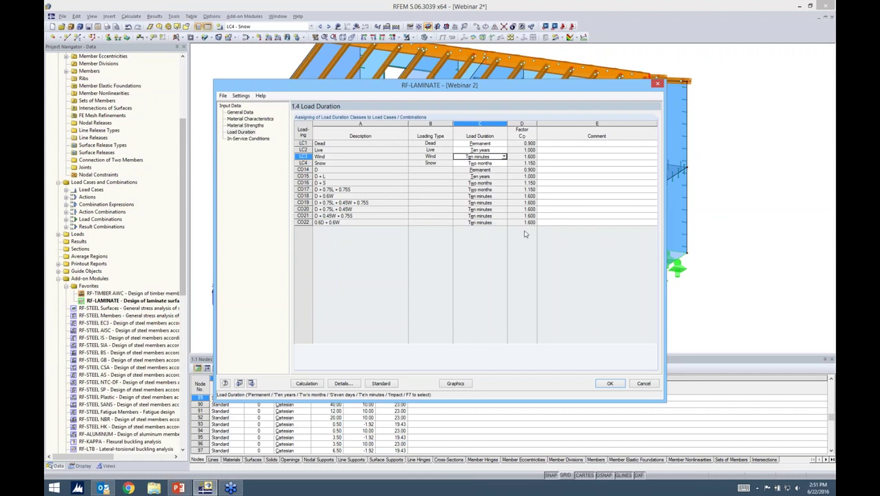
Review the moisture service condition choices for surface 2 in the in-service conditions
click(261, 139)
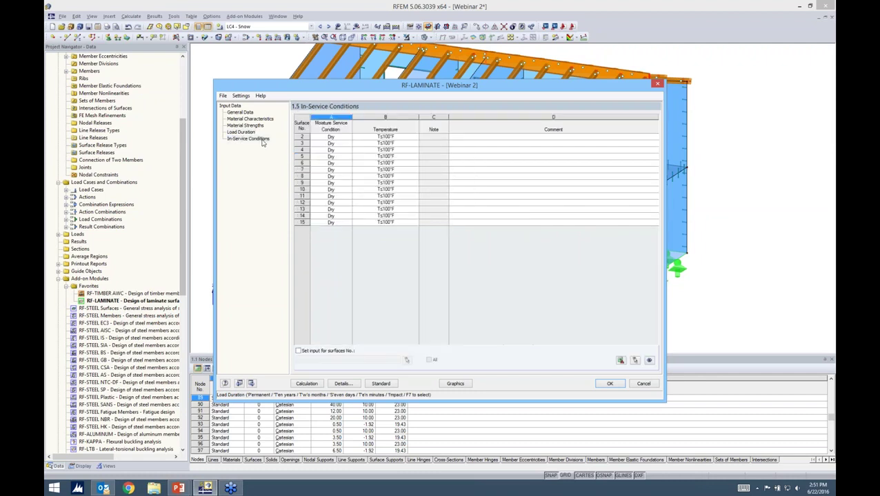
click(331, 138)
click(349, 138)
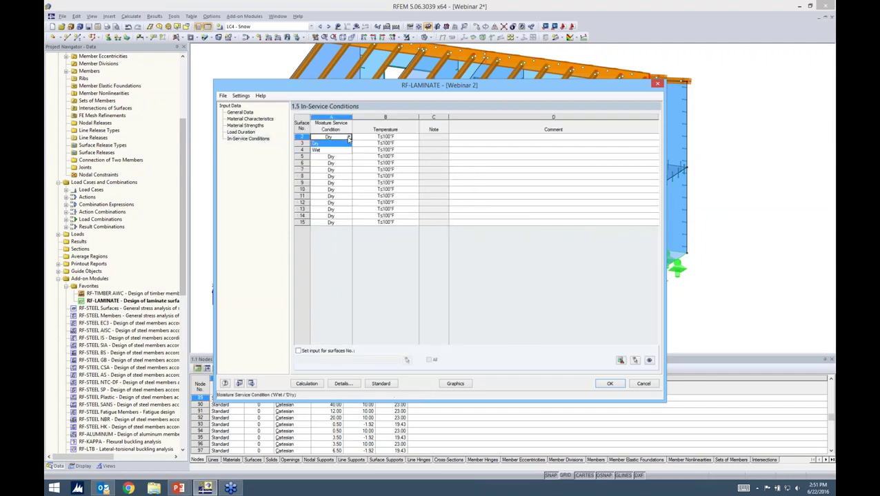
click(349, 137)
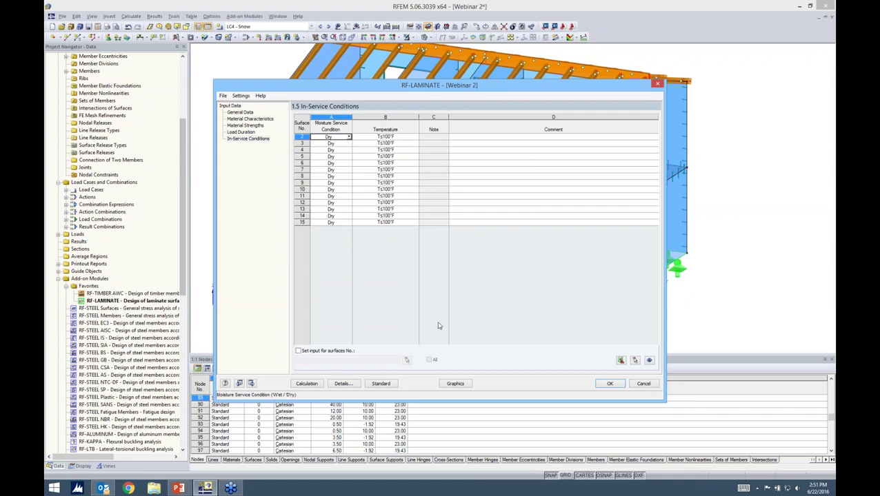
Check the load duration, wet service and temperature factors of the NDS-2015/ASD standard and accept the RF-LAMINATE input
click(381, 384)
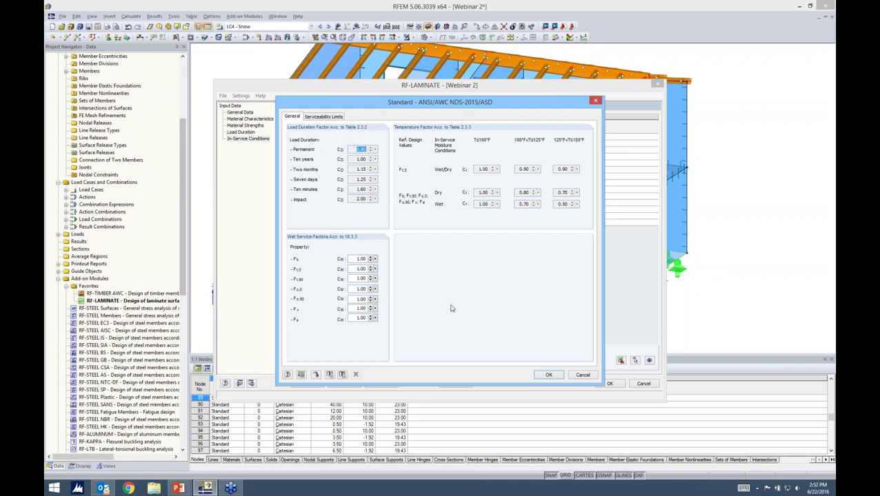
click(538, 378)
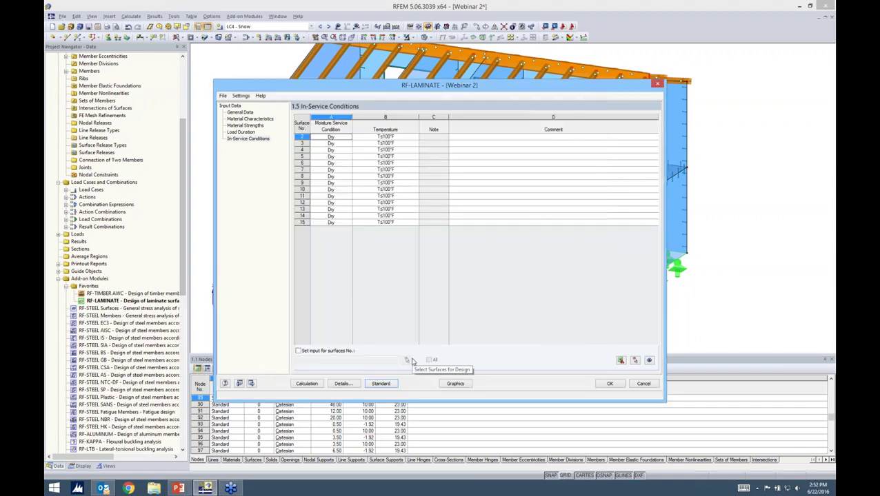
click(602, 384)
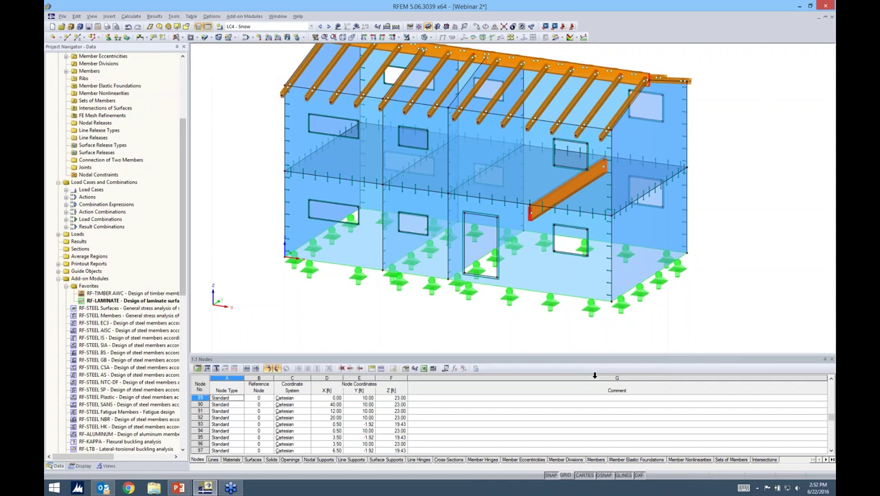
Collapse the Webinar 2 model in the project tree and make the calculated Webinar 1 model active
scroll(188, 145, up, 1)
scroll(188, 144, up, 5)
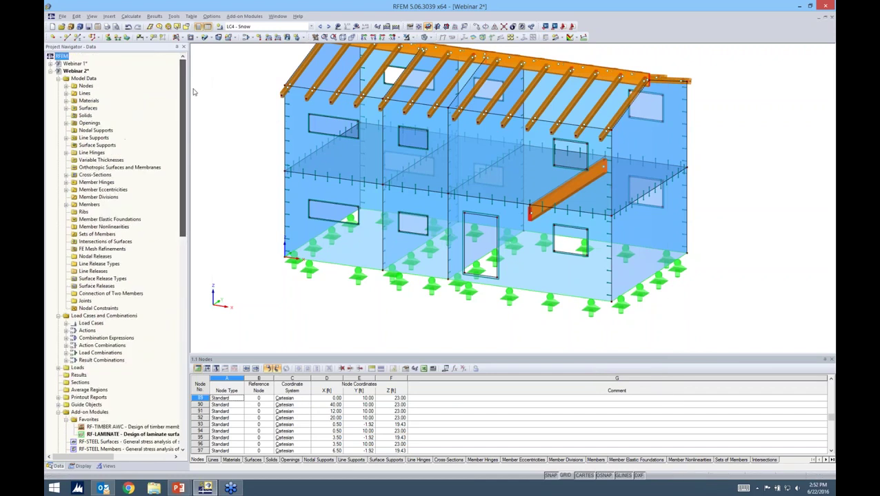
click(51, 72)
double_click(74, 64)
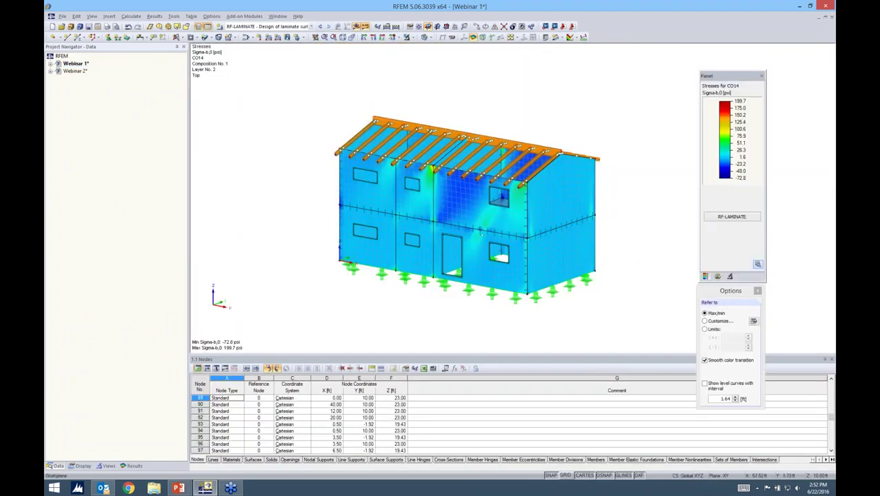
Delete all RF-TIMBER AWC module data from the Webinar 1 model
click(50, 63)
click(129, 411)
right_click(131, 412)
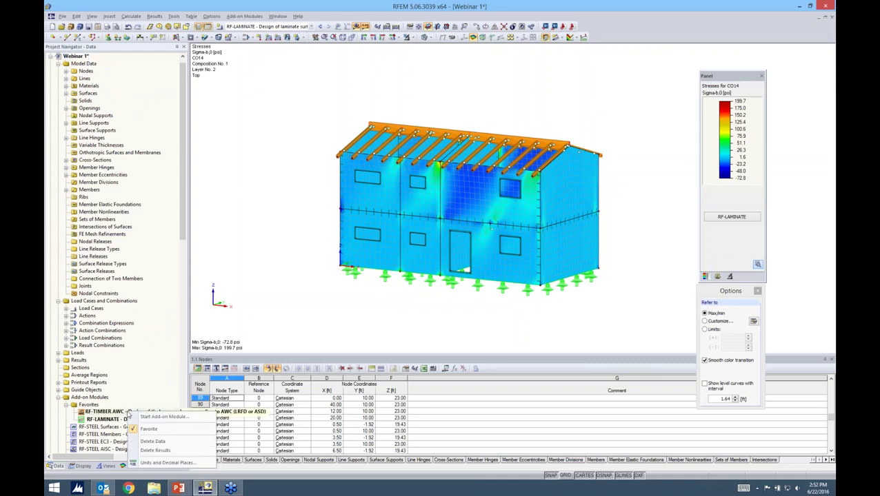
click(153, 443)
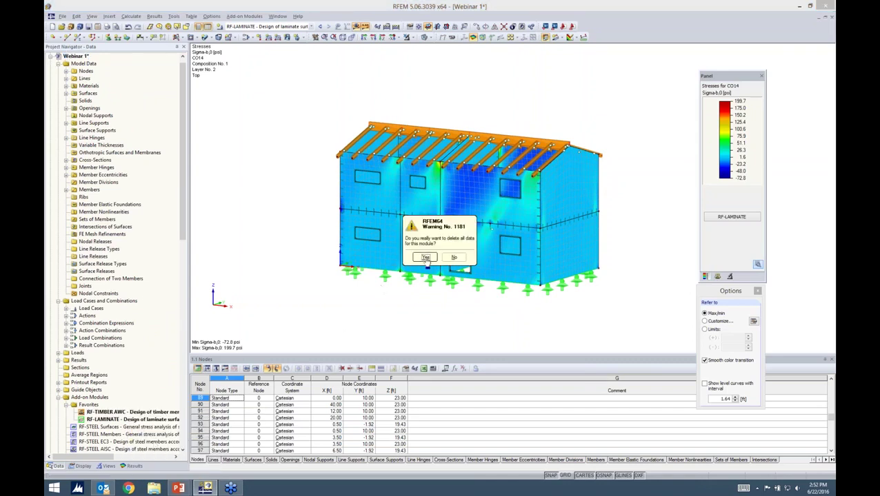
click(424, 256)
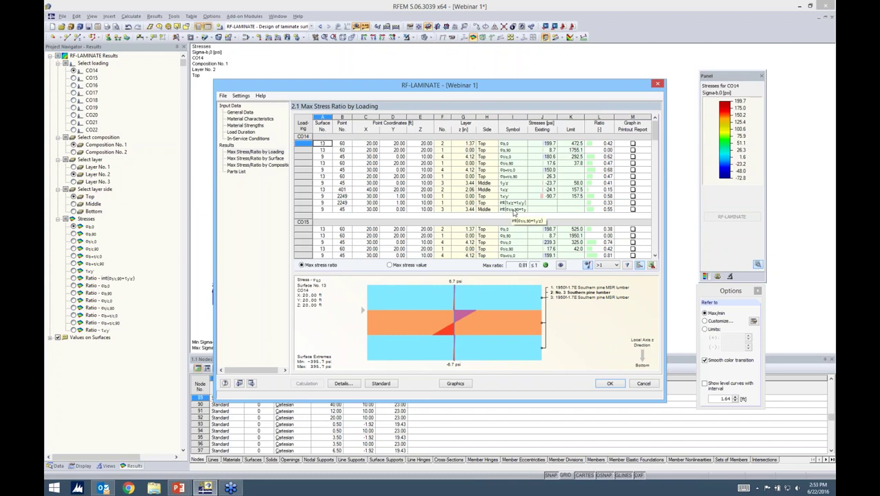
Inspect the layer stress diagrams for several CO14 rows in the maximum stress ratios by loading
click(442, 163)
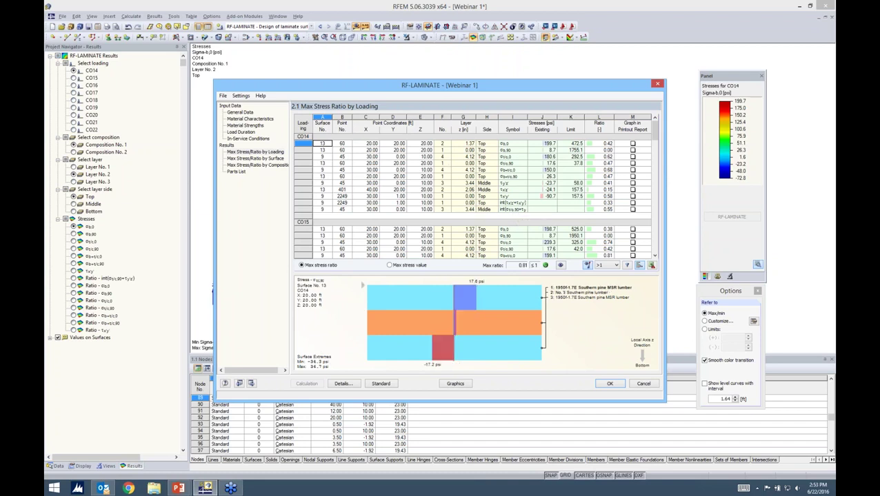
click(444, 171)
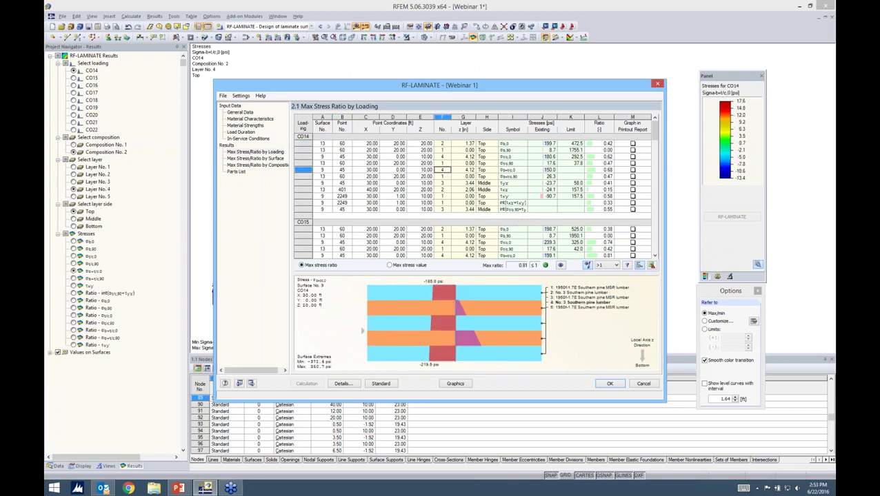
click(386, 190)
click(393, 203)
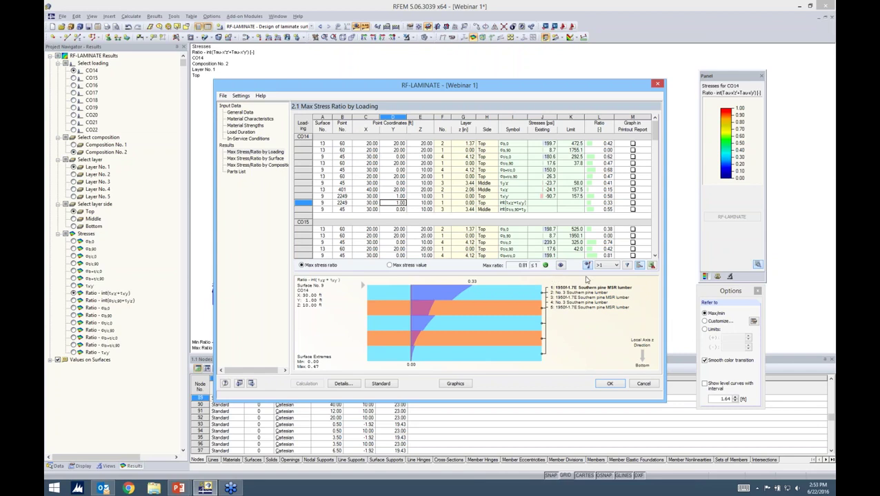
Filter the stress ratios by loading to the maximum, try the >1 filter, and restore the full list
click(615, 266)
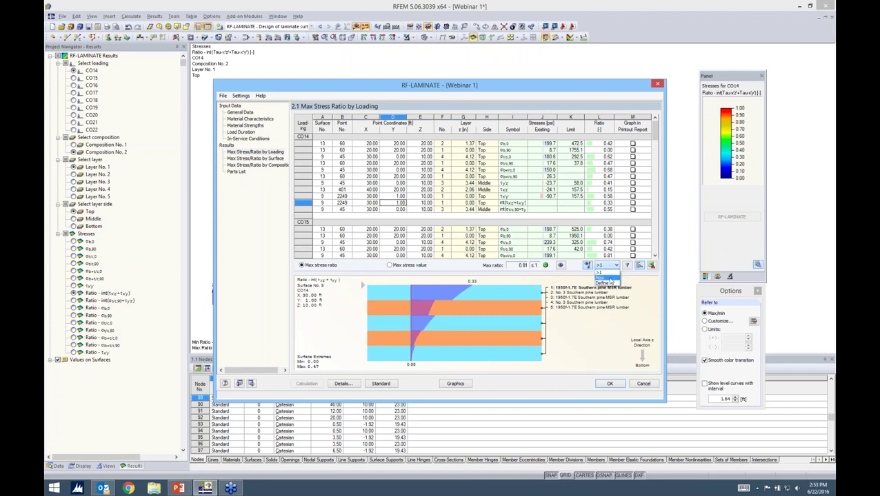
click(606, 278)
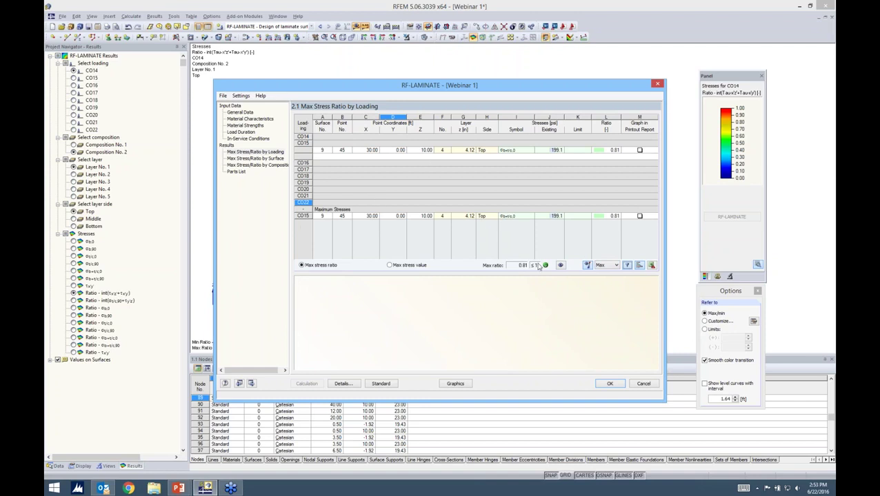
click(614, 265)
click(615, 271)
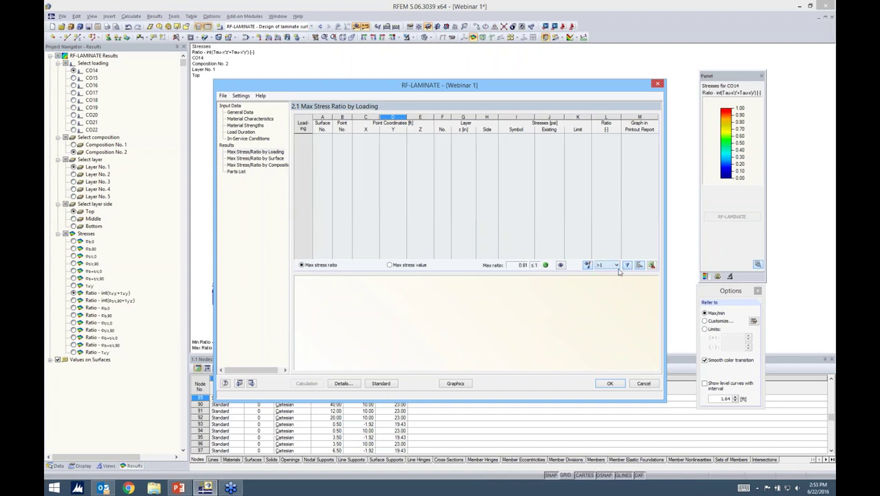
click(626, 266)
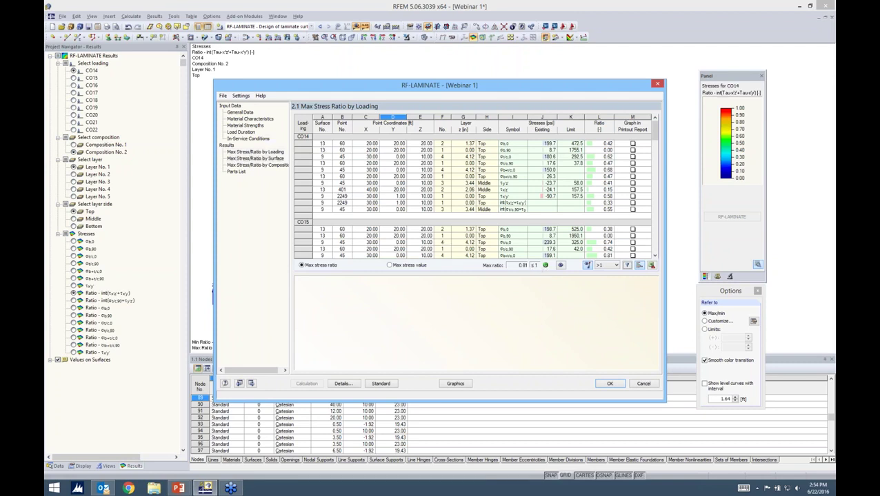
Review the maximum stress ratios by surface and by composition, and the parts list
click(256, 158)
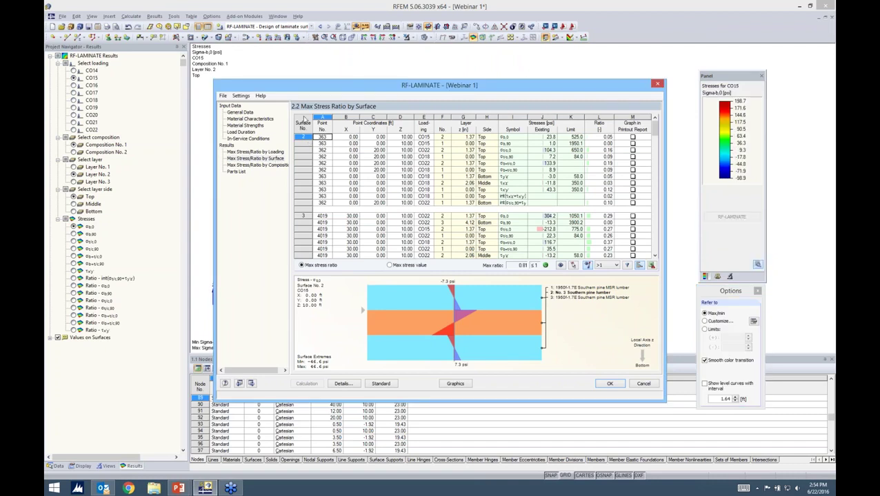
click(268, 166)
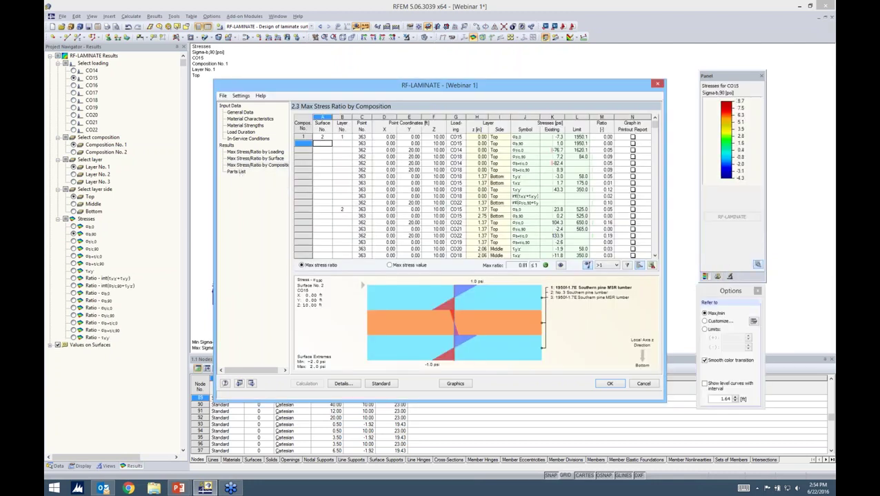
click(236, 171)
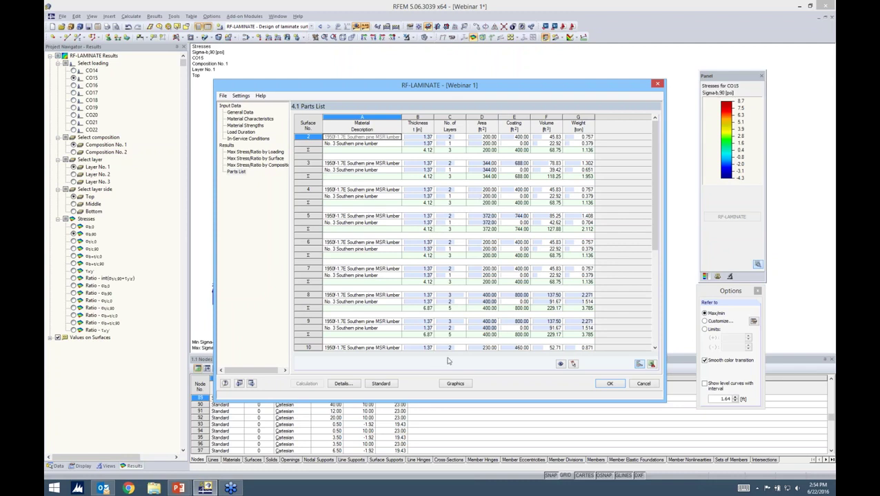
Show the laminate results on the model and view the bending and axial stresses at 0 and 90 degrees for Composition No. 1 under CO15
click(455, 384)
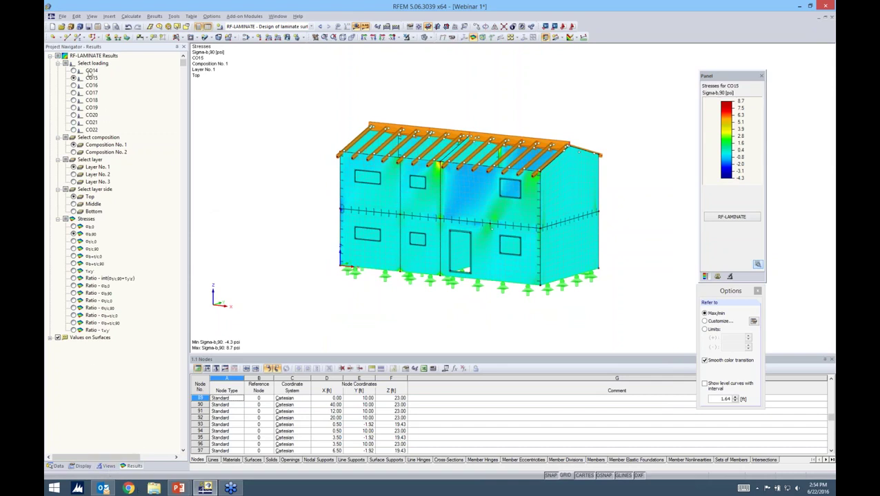
click(74, 226)
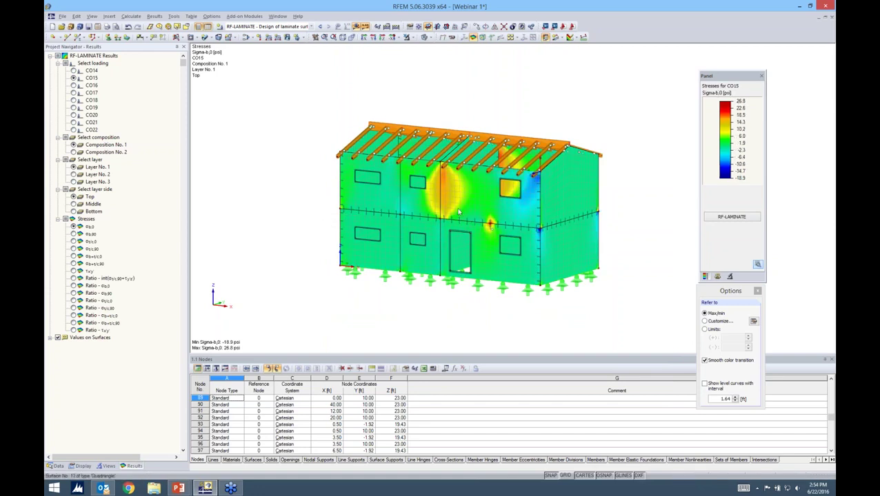
ctrl+middle_drag(596, 219, 610, 238)
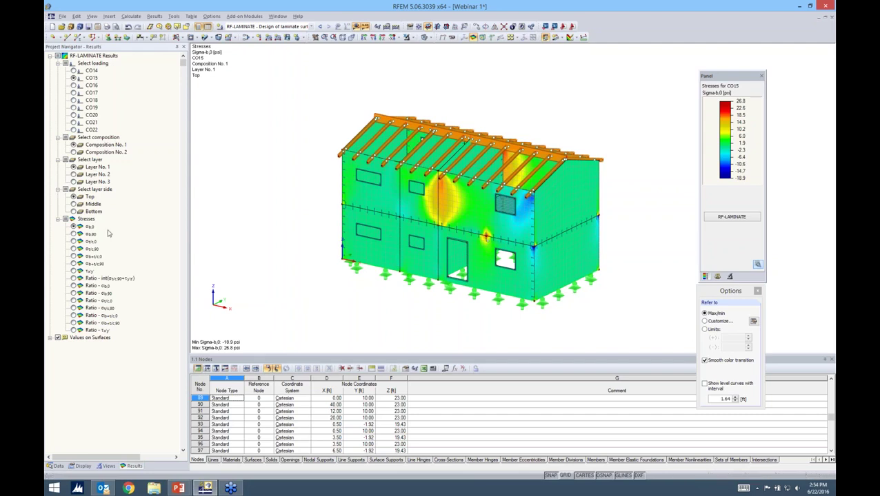
click(74, 234)
click(74, 241)
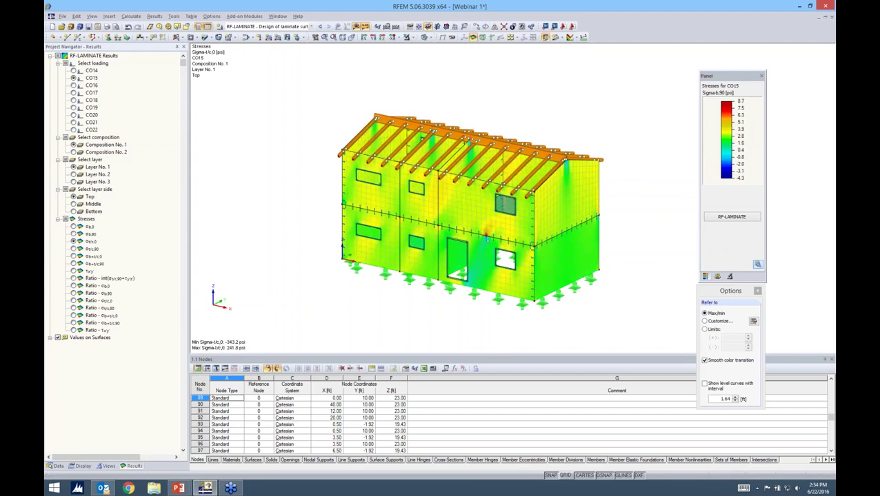
click(73, 249)
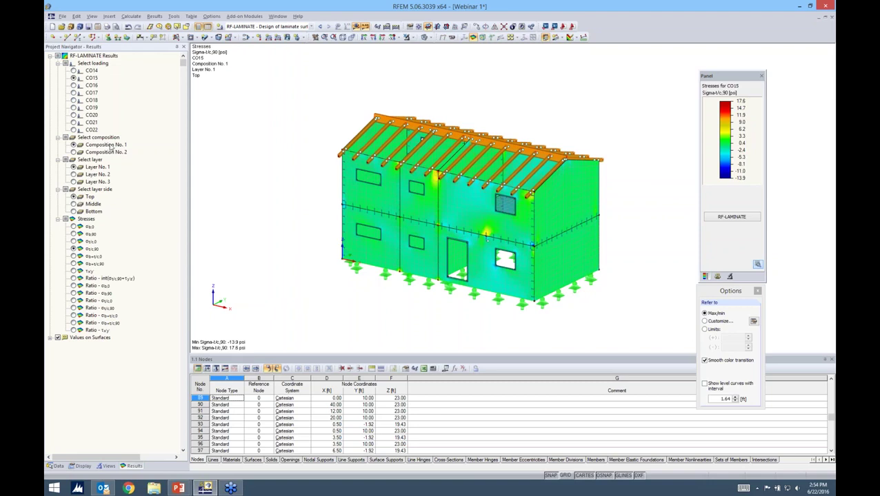
View the bending, axial and combined 0-degree stress ratios of Composition No. 2 on the floor surfaces under CO15
click(74, 151)
ctrl+middle_drag(426, 312, 456, 310)
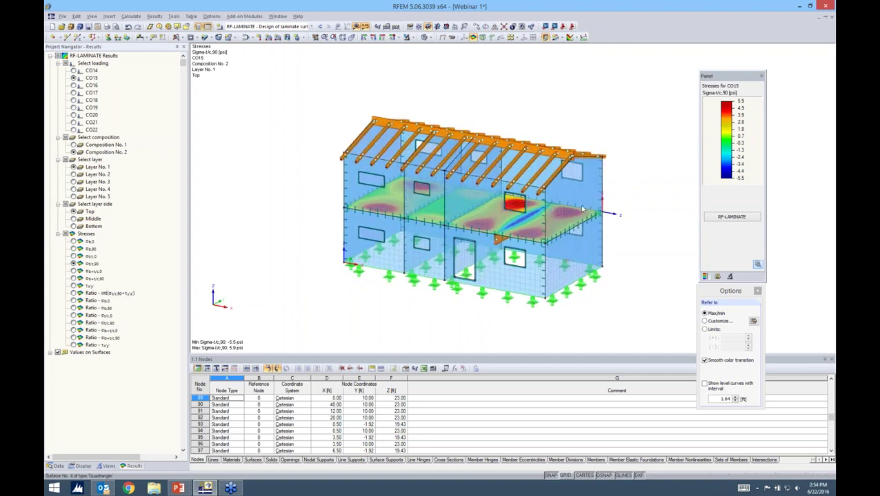
click(74, 301)
click(74, 308)
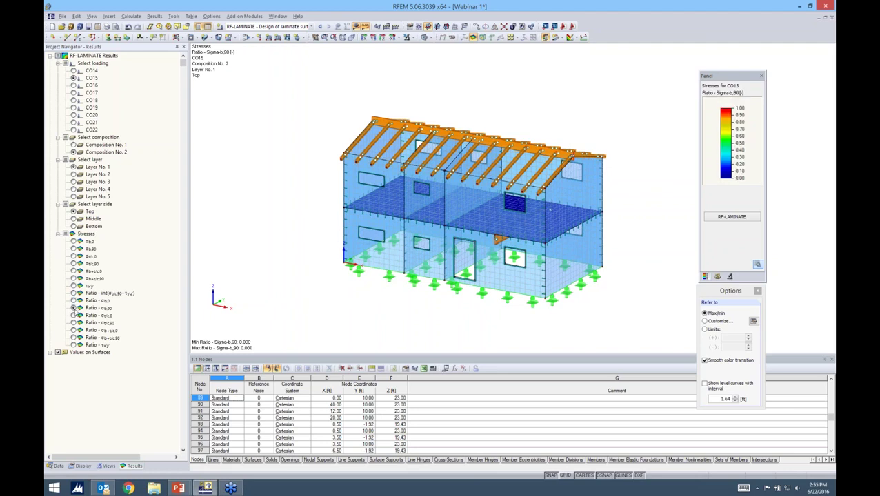
click(73, 315)
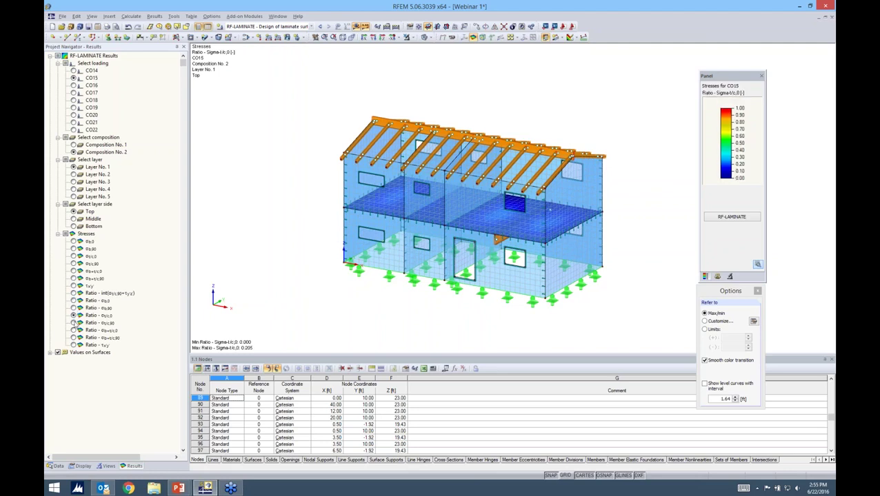
click(74, 322)
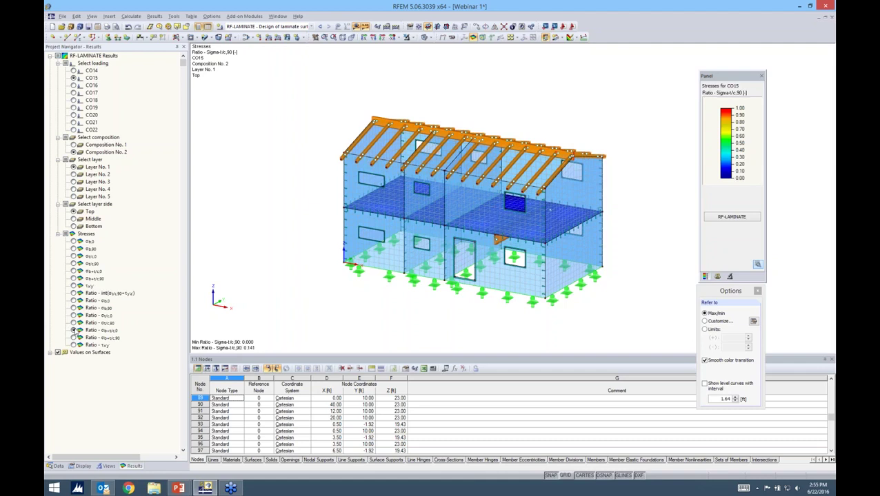
click(74, 330)
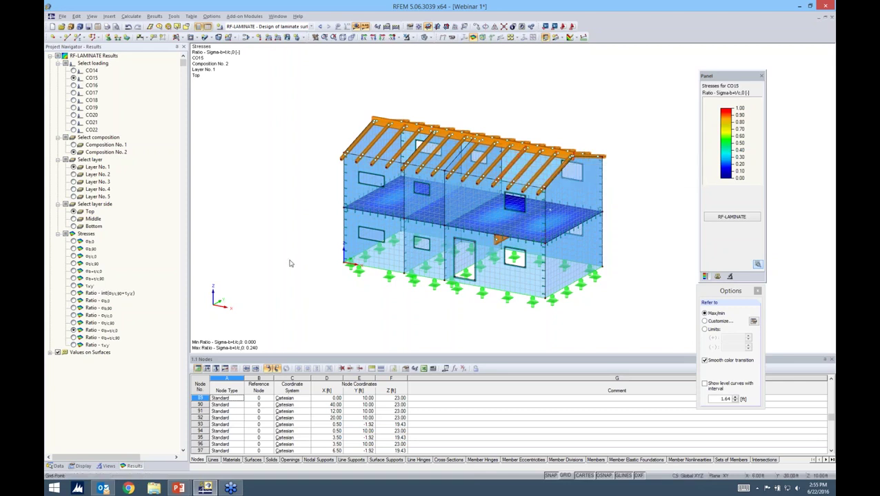
Open the RF-TIMBER AWC module and set the design to ASD with all members included
click(58, 467)
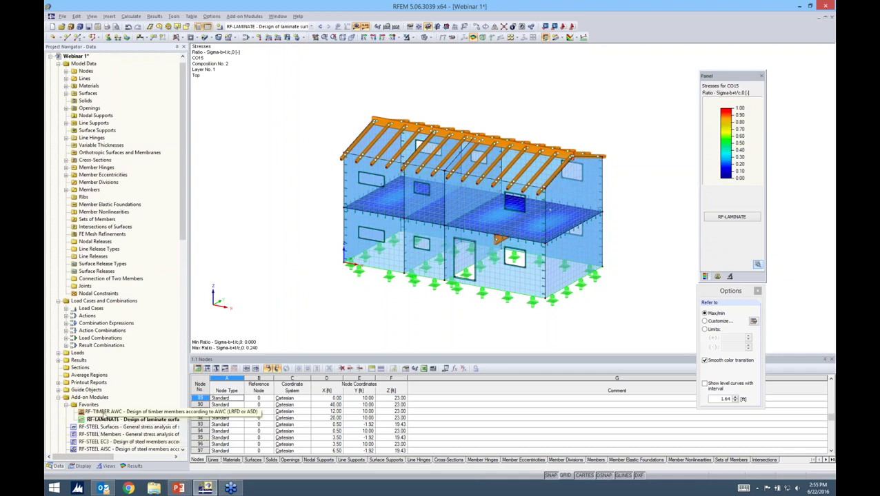
double_click(100, 412)
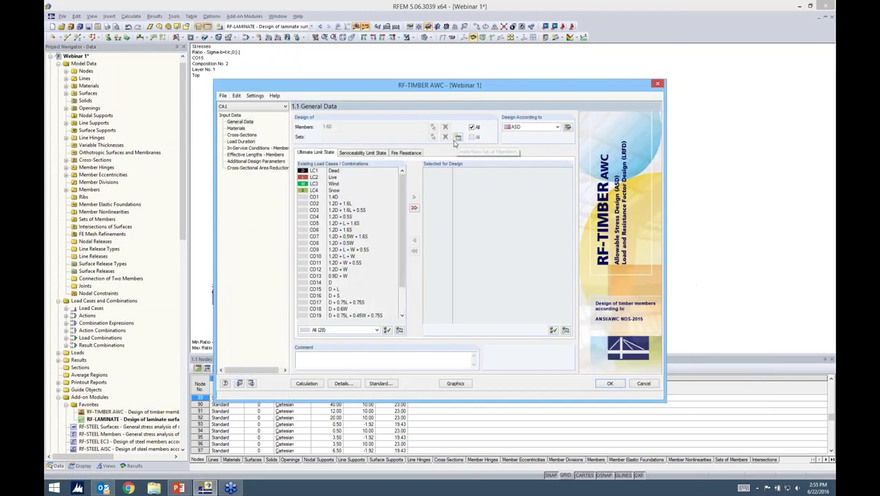
drag(456, 88, 511, 65)
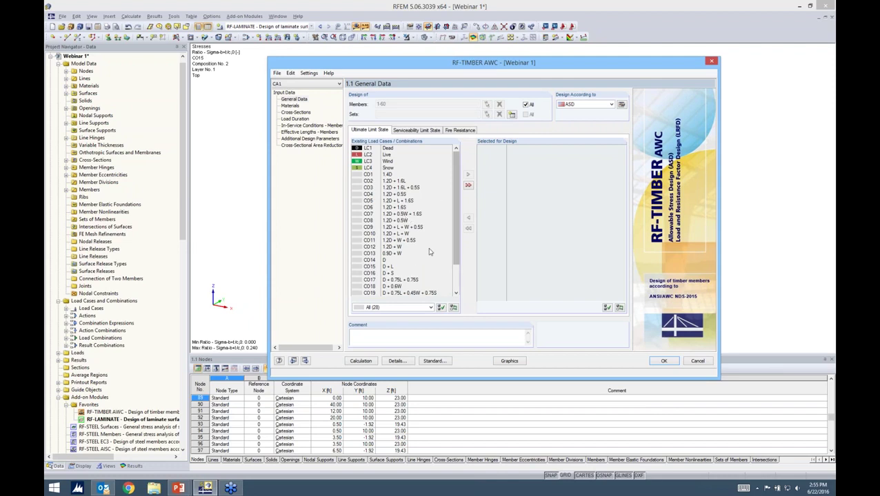
click(570, 105)
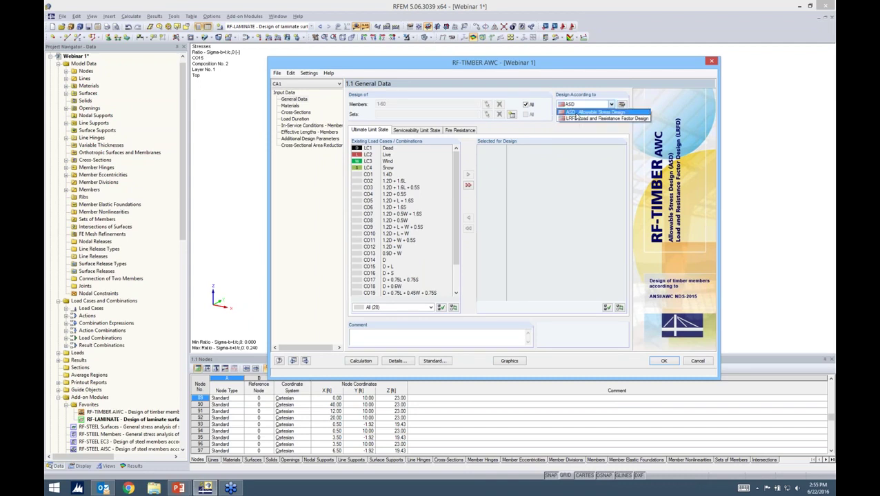
click(575, 113)
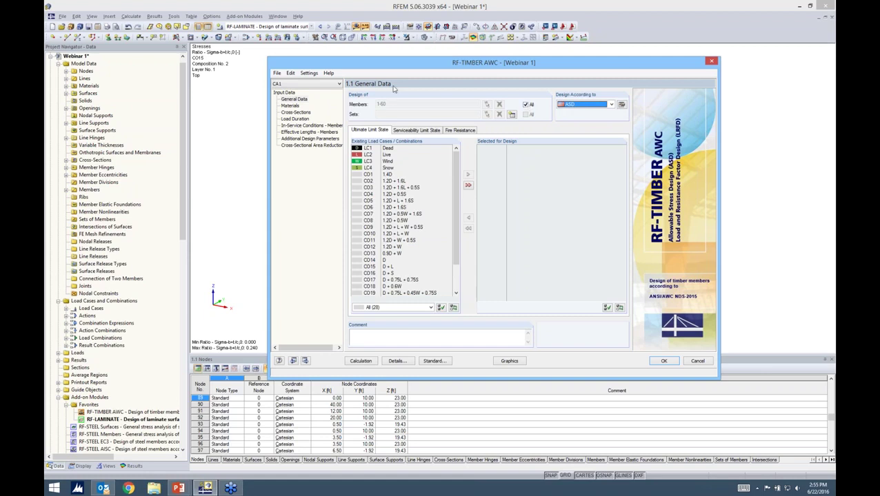
click(526, 105)
click(526, 105)
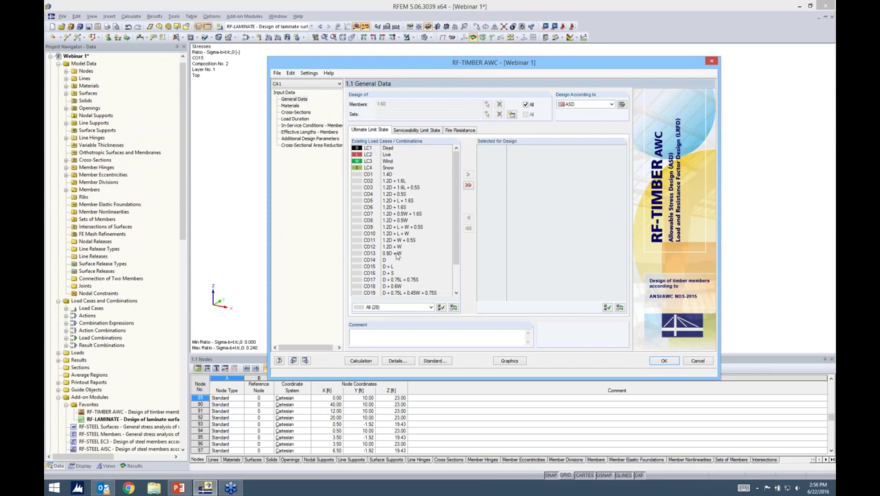
Select load combinations CO14 through CO22 for the ultimate limit state design
scroll(455, 284, down, 2)
scroll(414, 245, down, 1)
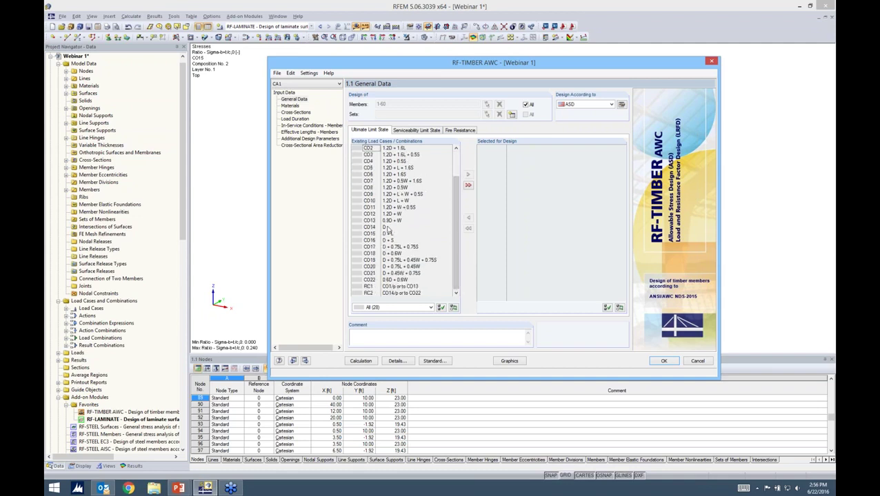
click(386, 227)
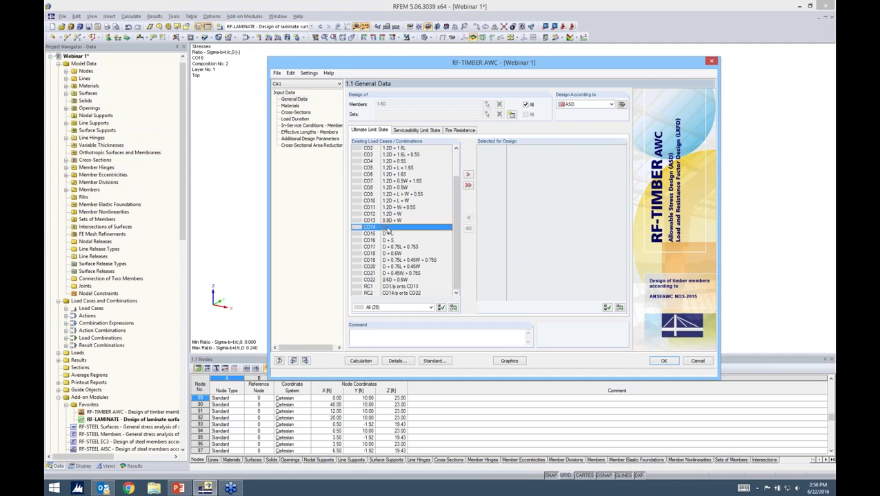
shift+click(393, 280)
click(468, 175)
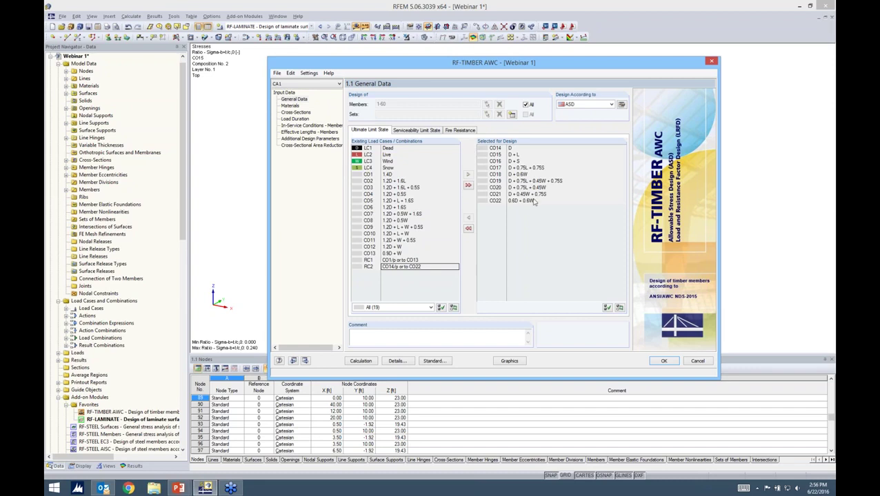
Review the ANSI/AWC NDS-2015 standard's design factors and the load selections for serviceability limit state and fire resistance
click(417, 130)
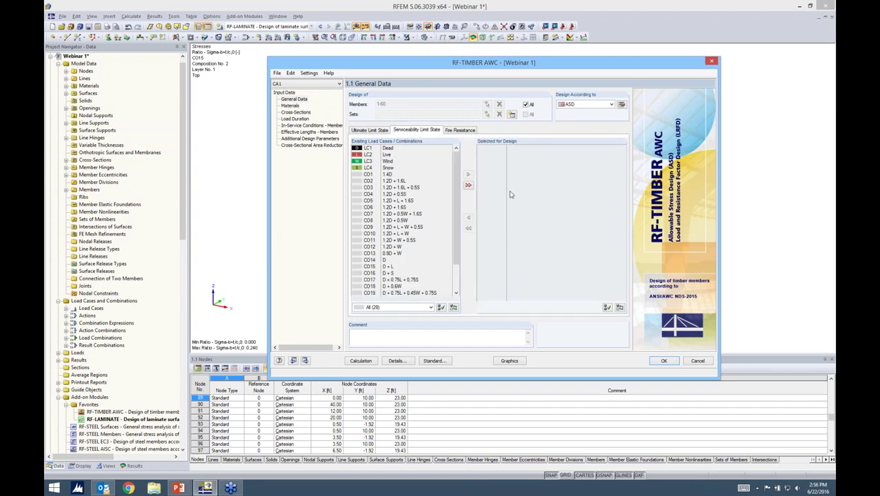
click(435, 361)
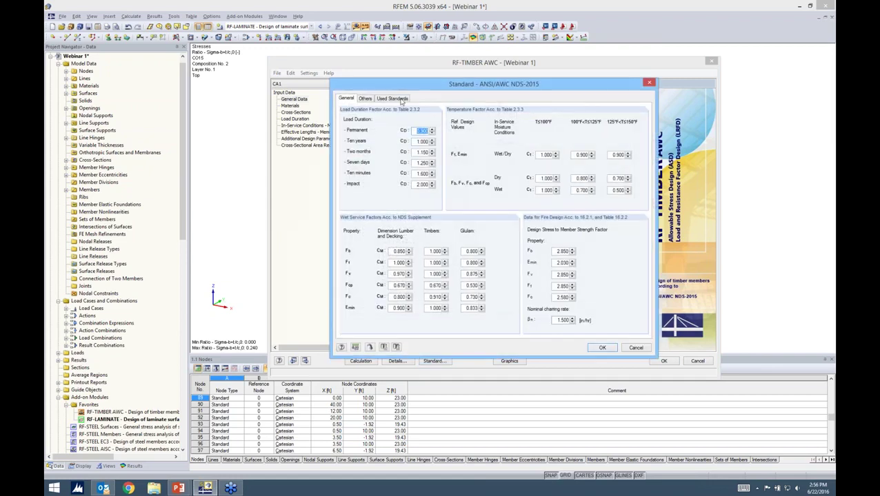
click(400, 100)
click(365, 100)
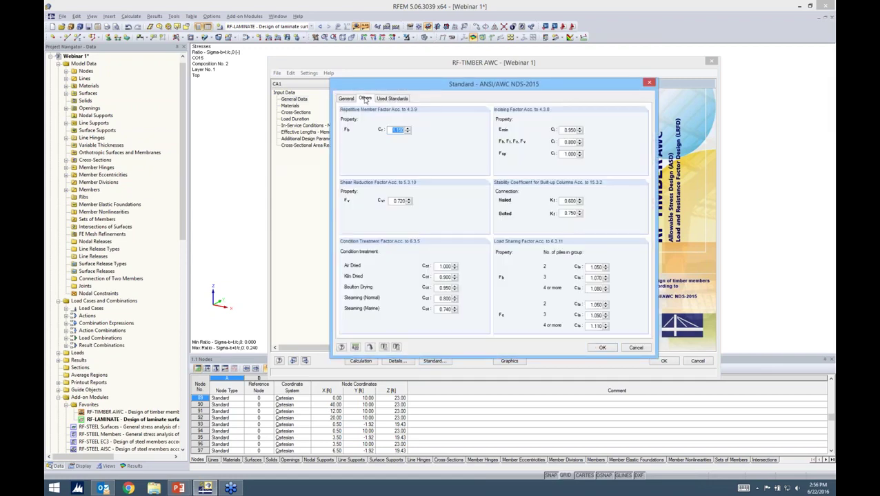
click(346, 98)
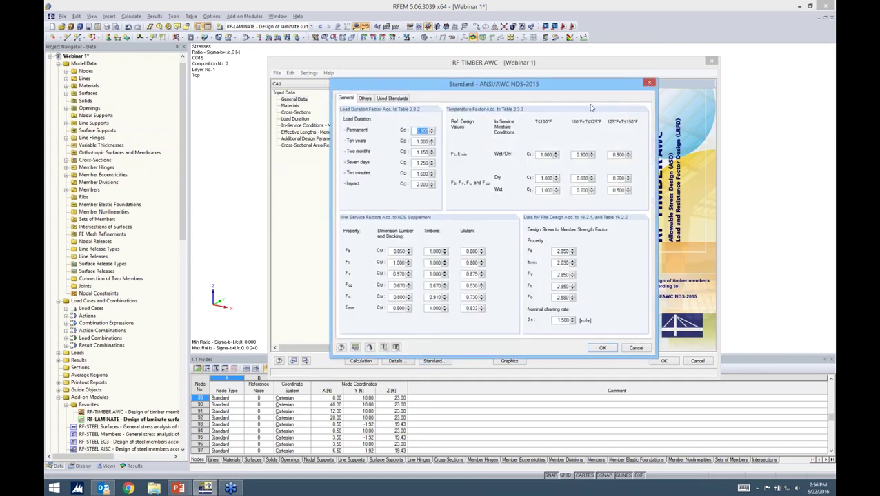
click(649, 83)
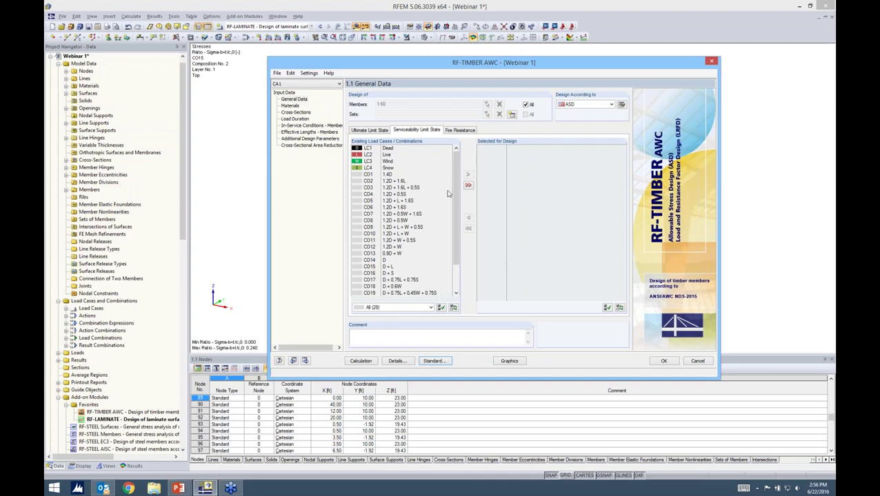
click(455, 131)
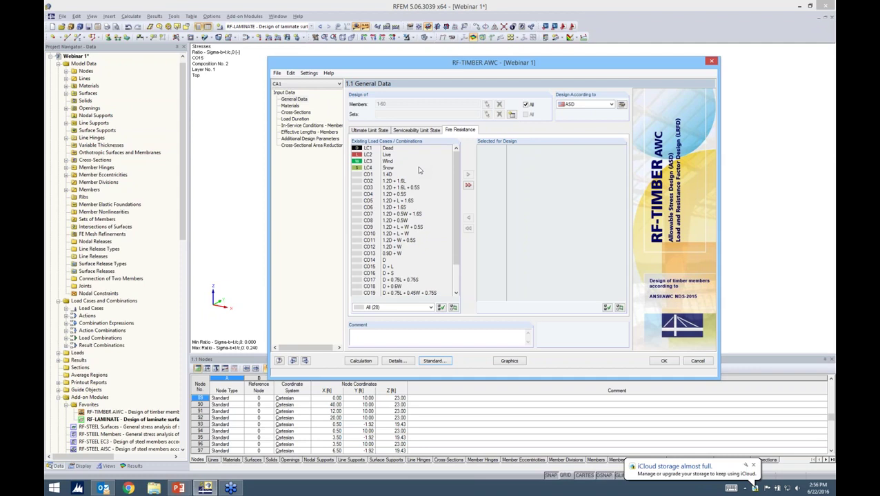
Review the fire resistance and ultimate limit state load selections and the list of materials for the timber design
scroll(455, 216, down, 2)
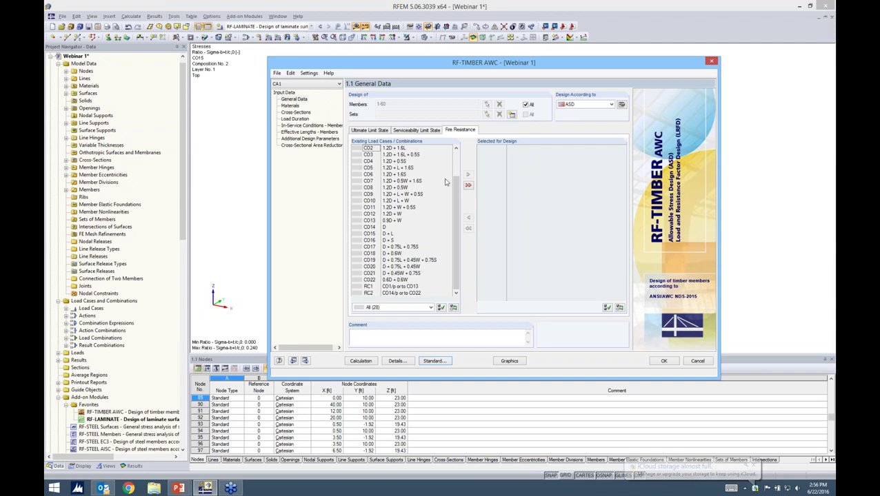
click(371, 131)
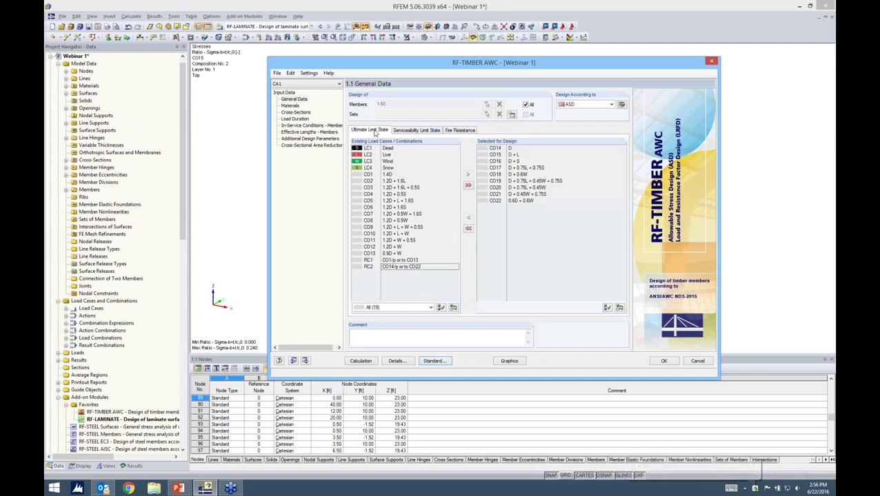
click(290, 105)
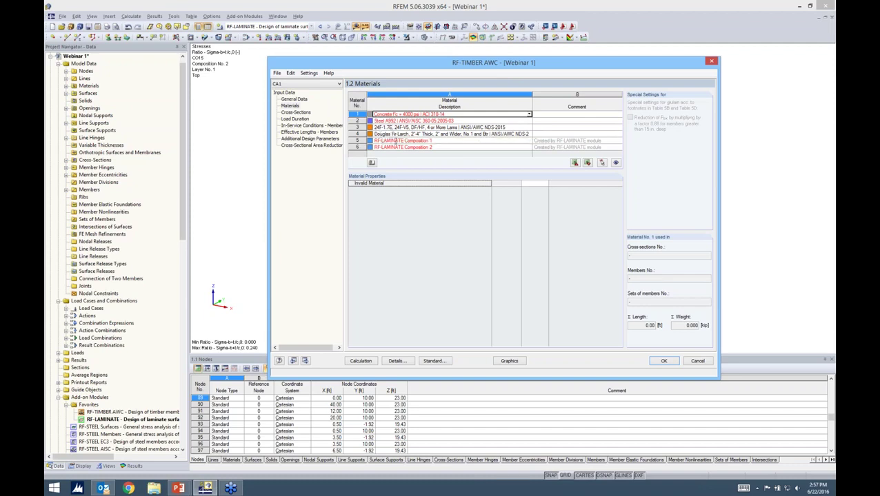
Look at the cross-section list and the optimization options for the 5.125x18 glulam section
click(295, 113)
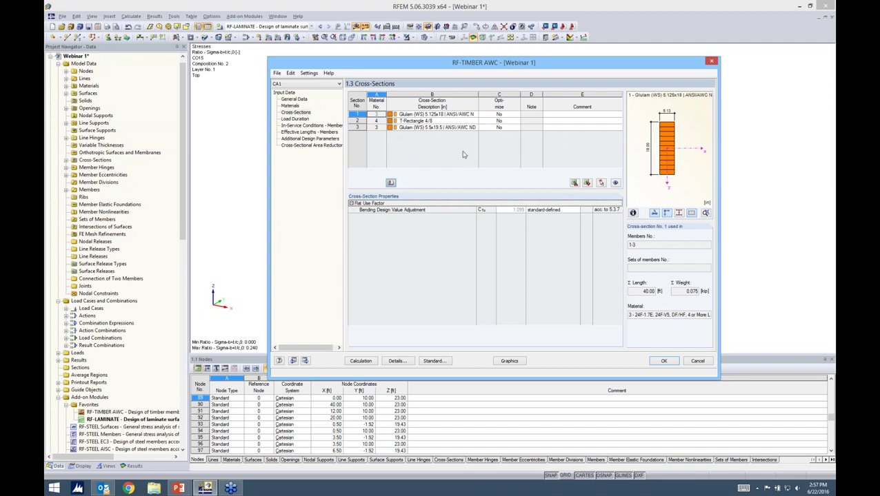
click(507, 115)
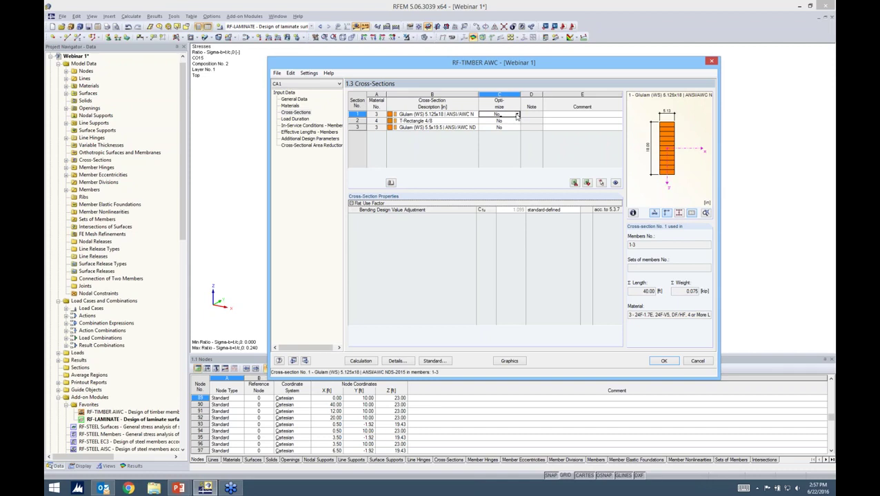
click(517, 115)
click(464, 153)
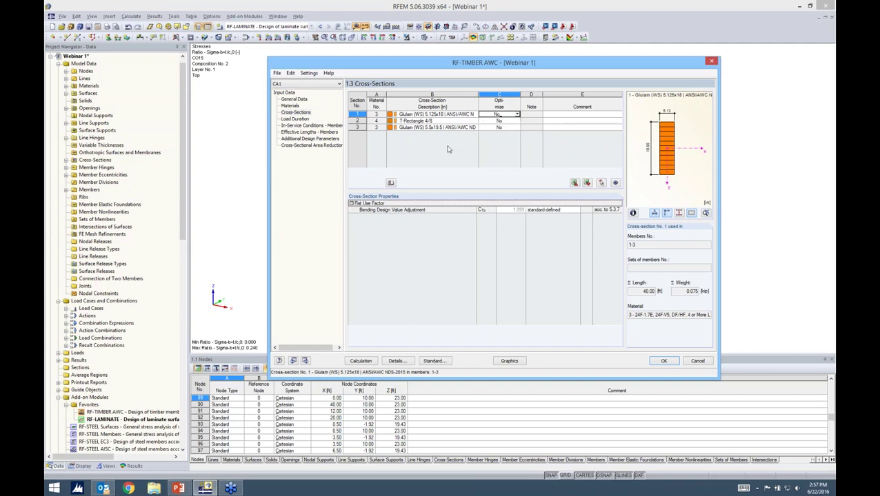
Review the load duration factors, the members' in-service moisture and temperature conditions, and their effective lengths
click(293, 119)
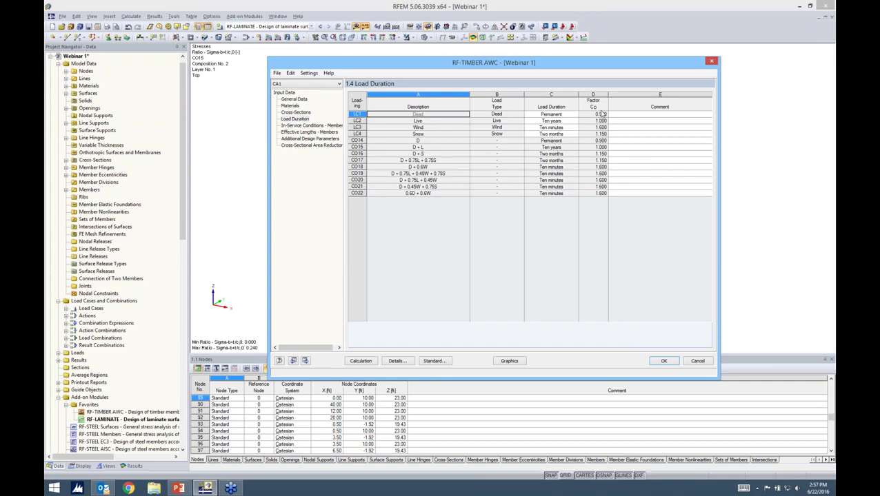
click(336, 125)
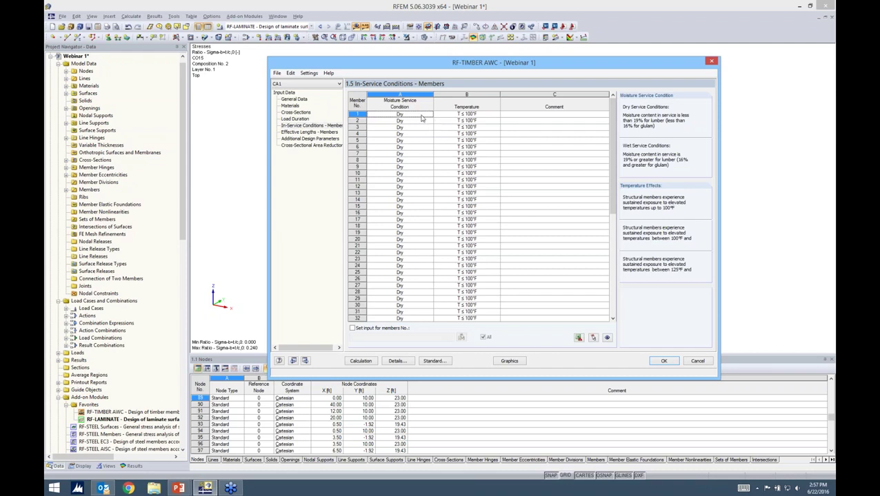
click(305, 133)
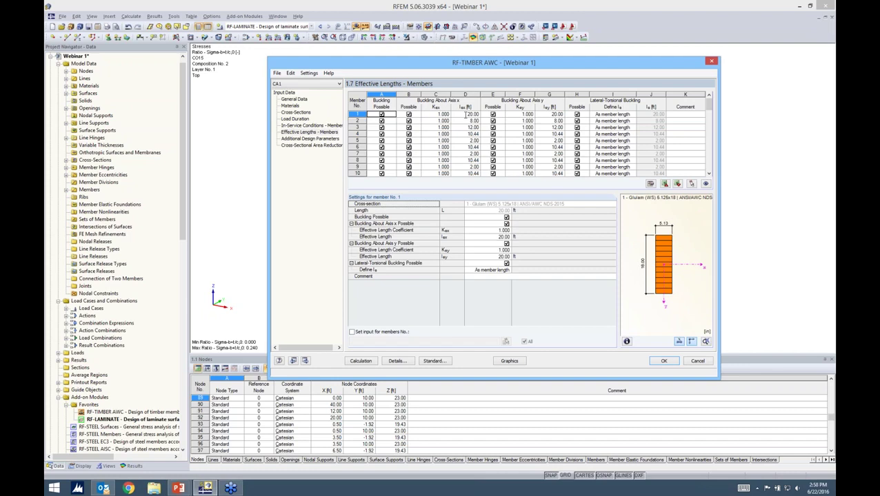
Examine the additional design parameters and the repetitive factor options available for member 7
click(310, 139)
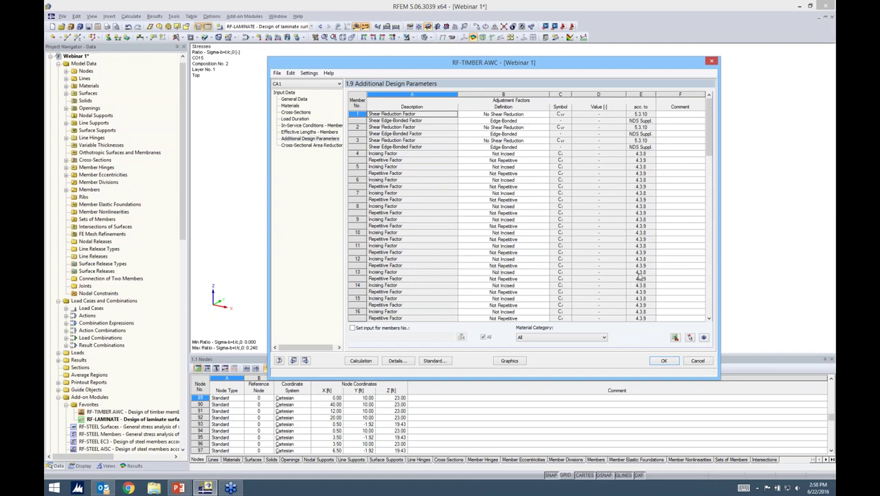
click(494, 200)
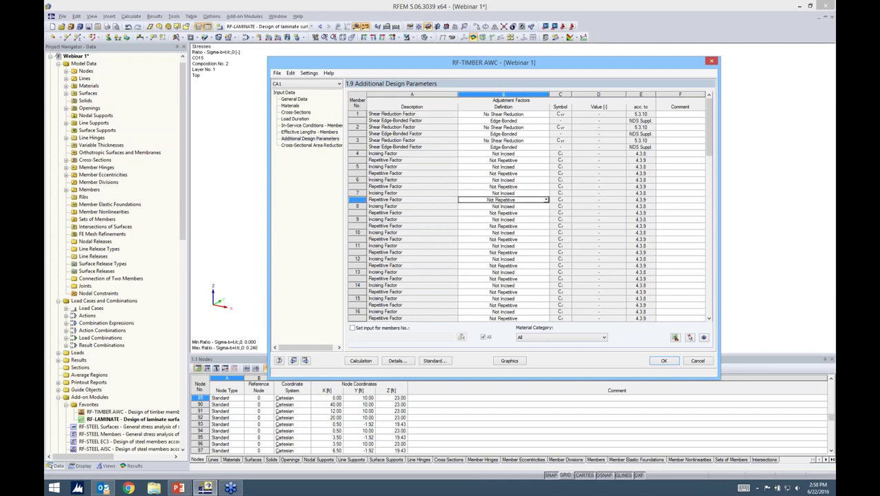
click(546, 200)
click(542, 213)
click(546, 200)
click(537, 207)
Start cross-sectional area reduction No. 1 with Member as its reference
click(310, 146)
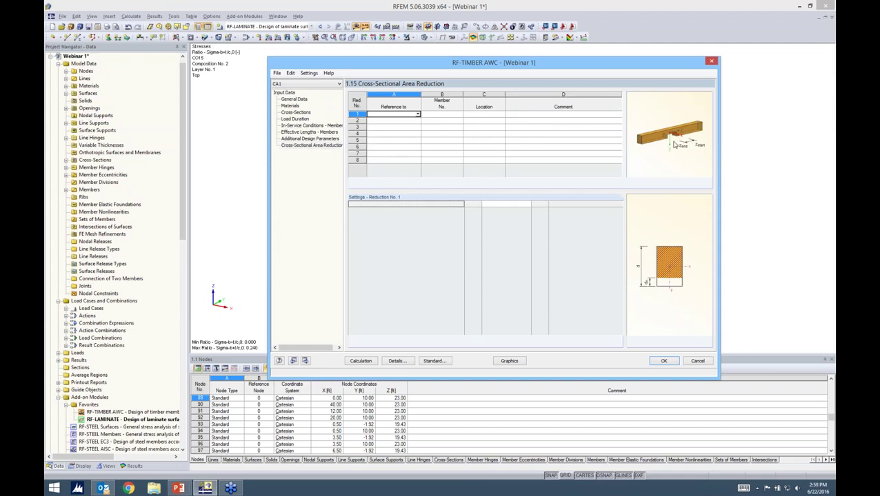
click(417, 113)
click(412, 119)
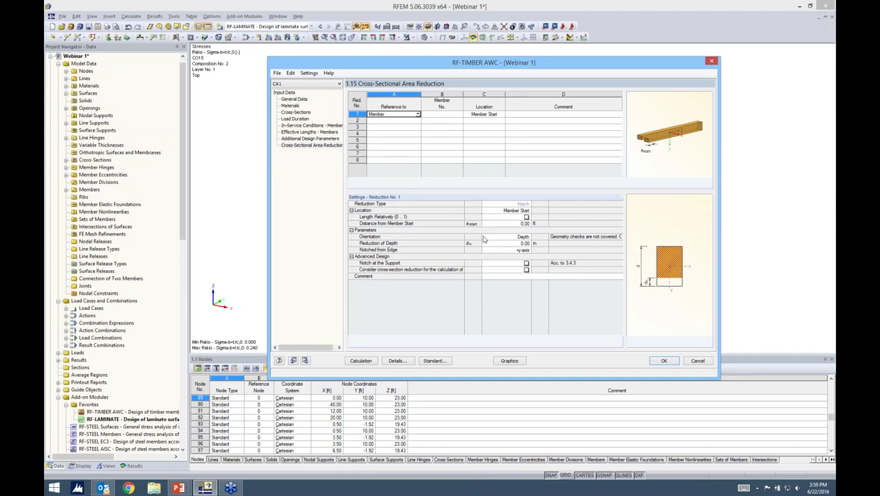
Review the general and other adjustment factors defined for the ANSI/AWC NDS-2015 standard
click(433, 361)
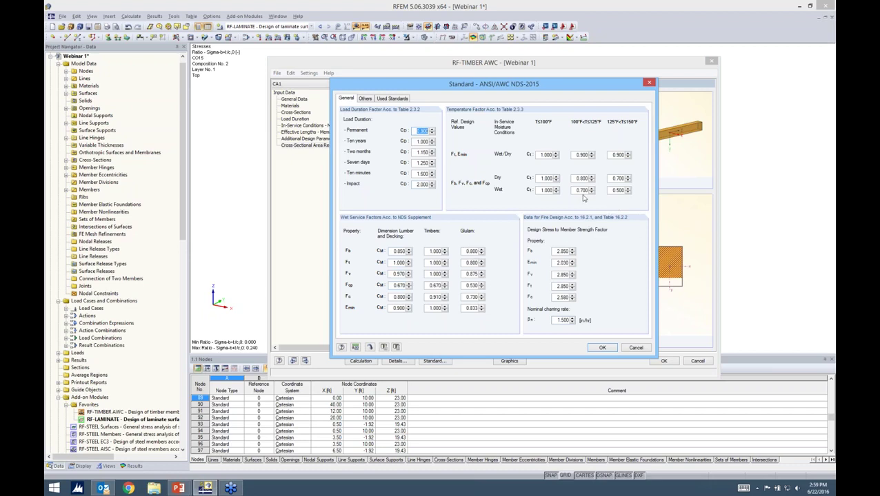
click(365, 99)
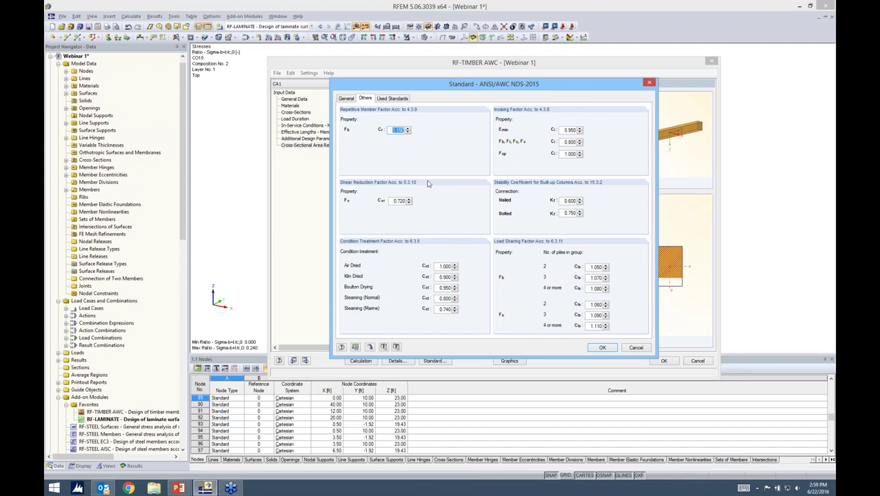
click(597, 349)
Run the RF-TIMBER AWC calculation and review the design ratios by load case, cross-section and member
click(360, 361)
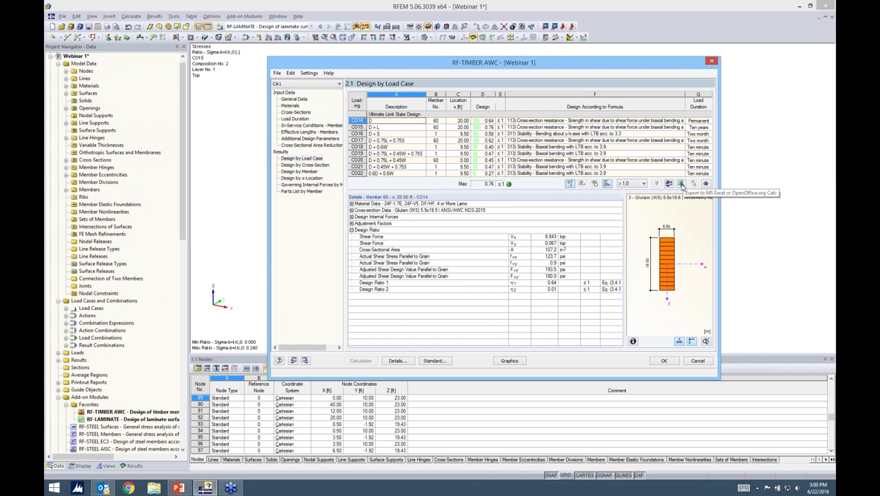
click(313, 165)
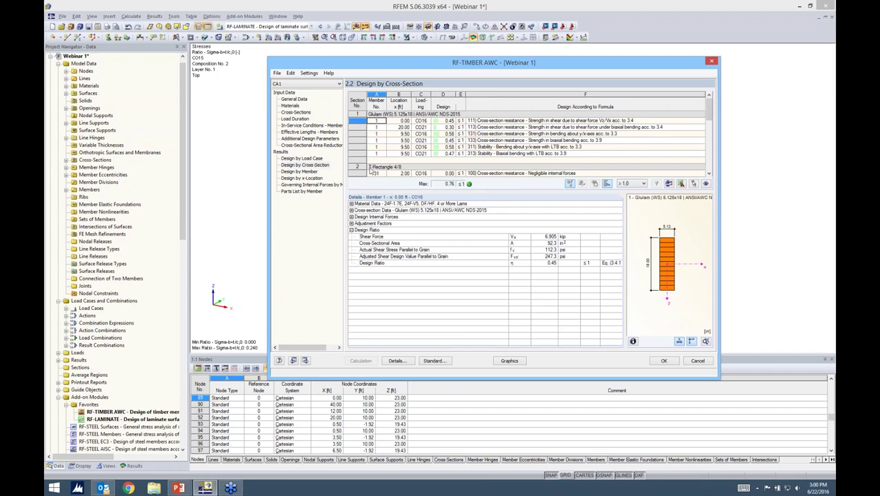
click(301, 173)
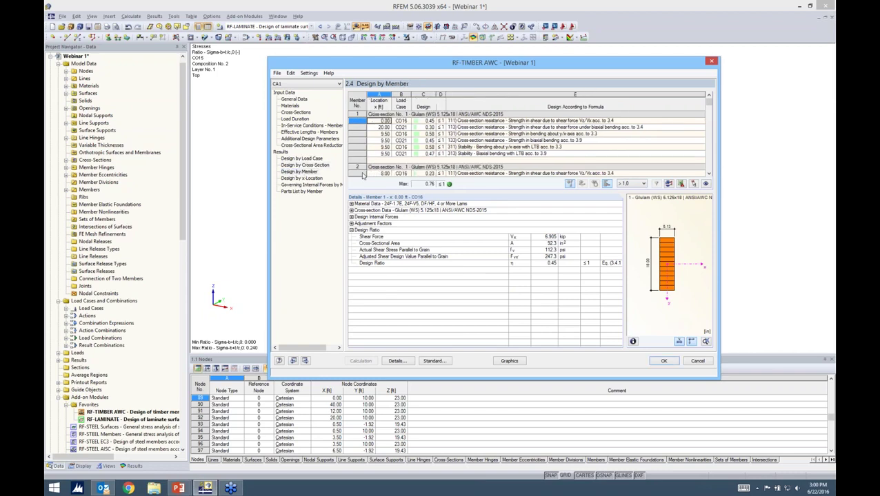
Inspect the design ratio details of member 1's bending, biaxial bending and stability checks
click(468, 134)
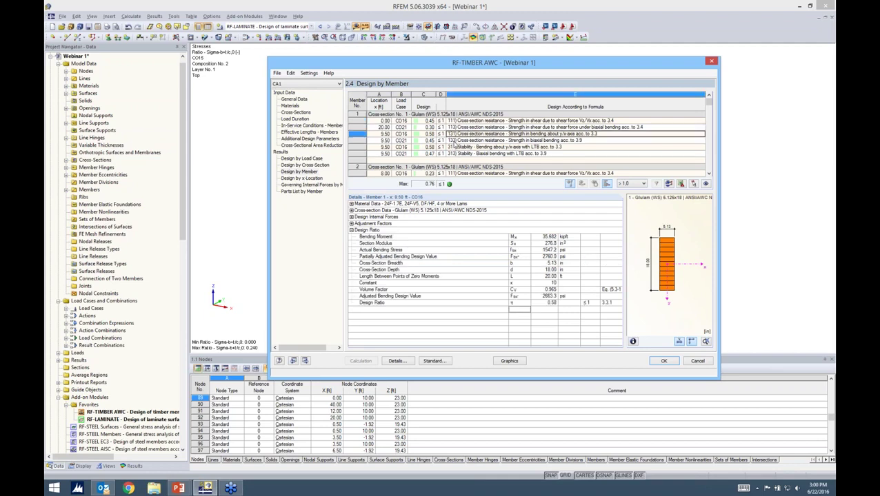
key(Down)
key(Down)
key(Down)
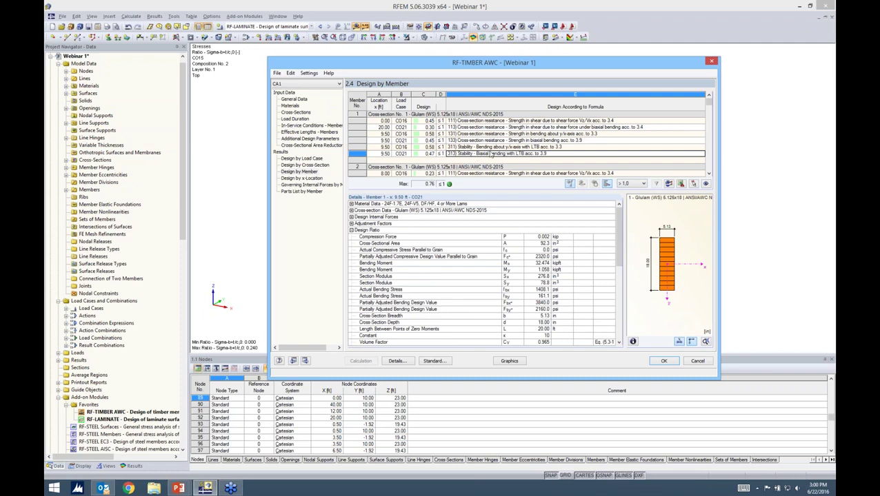
click(488, 146)
click(486, 140)
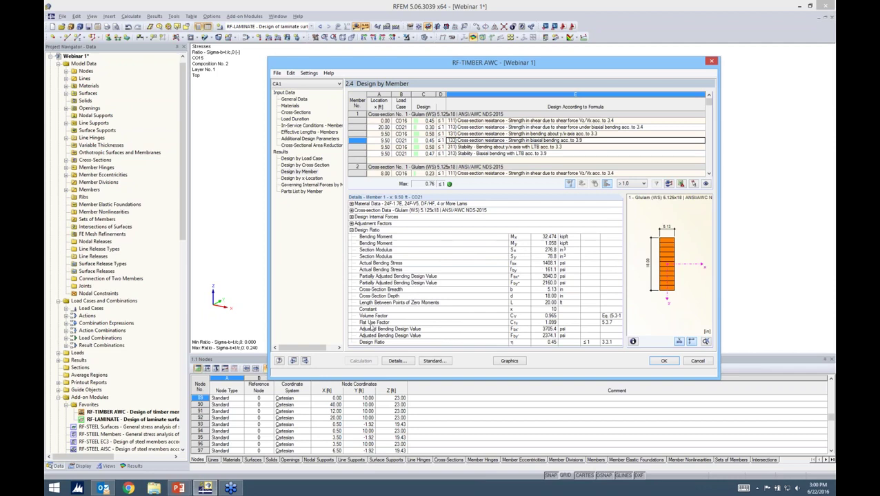
Examine the cross-section data and design internal forces behind member 1's biaxial bending check
click(351, 211)
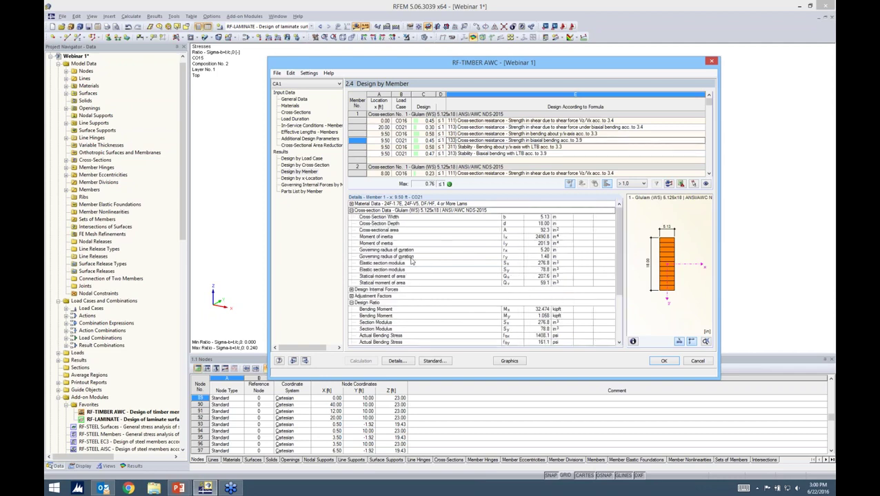
click(351, 290)
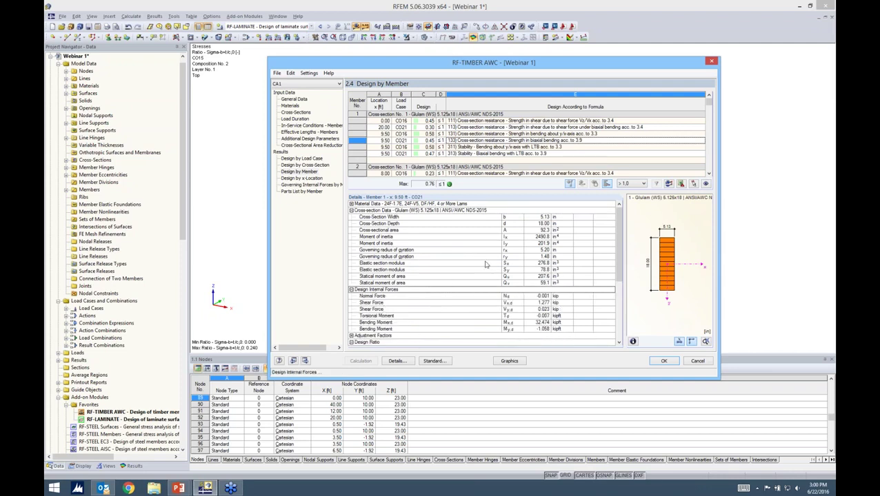
click(351, 290)
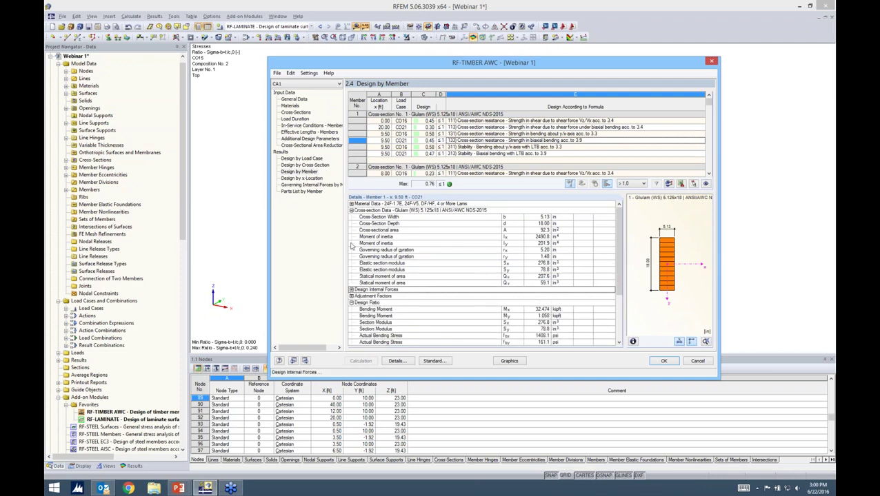
click(351, 211)
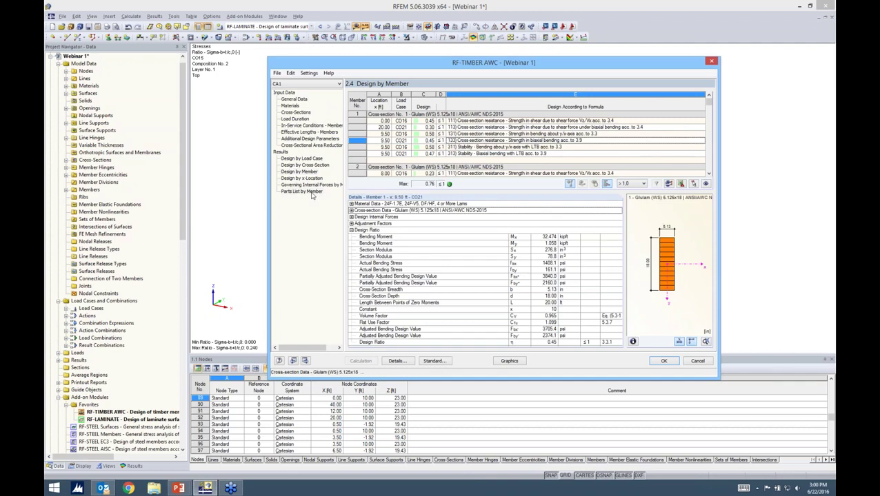
View the parts list by member, and display the timber design ratios graphically on the house model
click(303, 192)
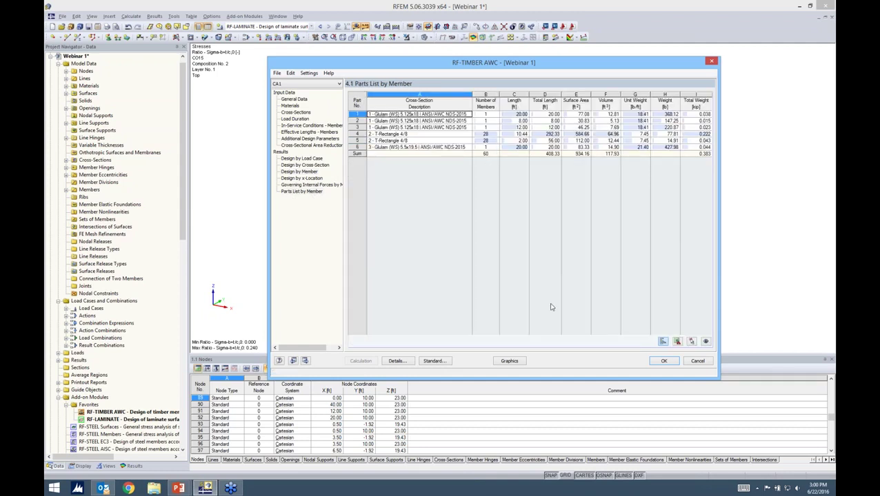
click(502, 364)
mouse_move(623, 217)
ctrl+middle_down()
mouse_move(604, 224)
mouse_move(598, 208)
mouse_move(605, 197)
mouse_move(630, 196)
mouse_move(564, 209)
ctrl+middle_up()
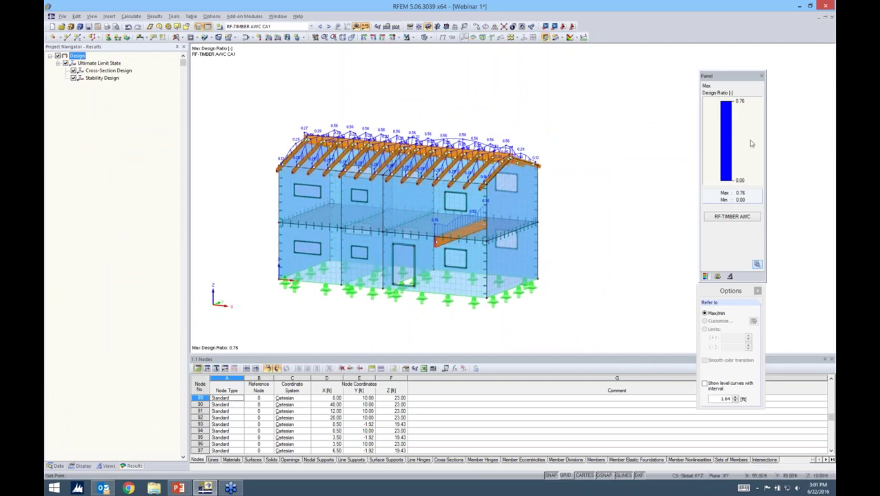
Display CO19 results on the members, viewing local deformation u-y, axial force N and shear force V-y
click(311, 26)
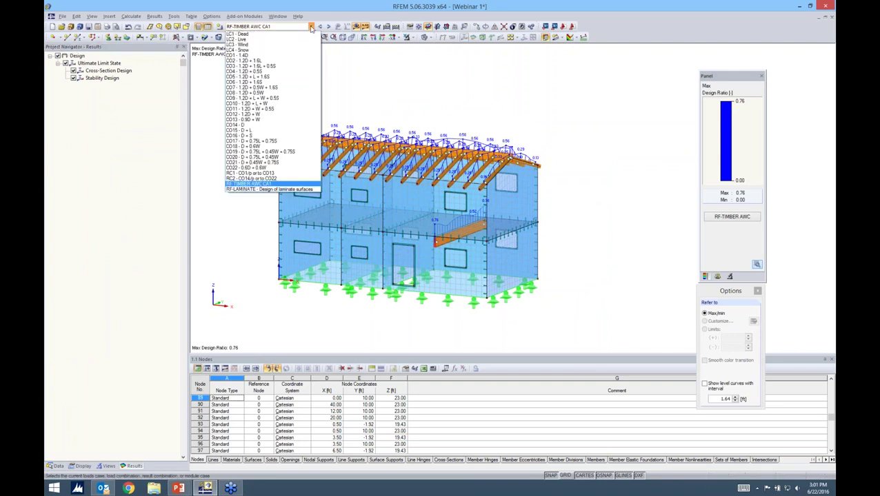
click(261, 152)
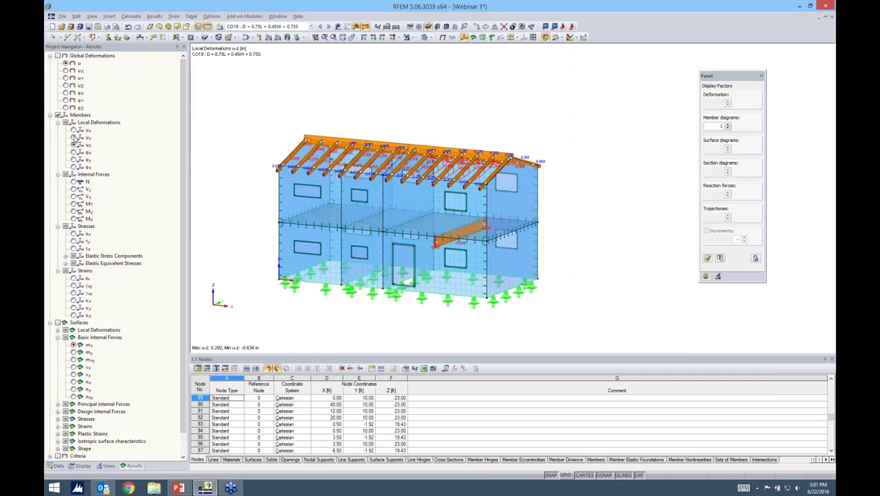
click(74, 138)
scroll(503, 178, up, 5)
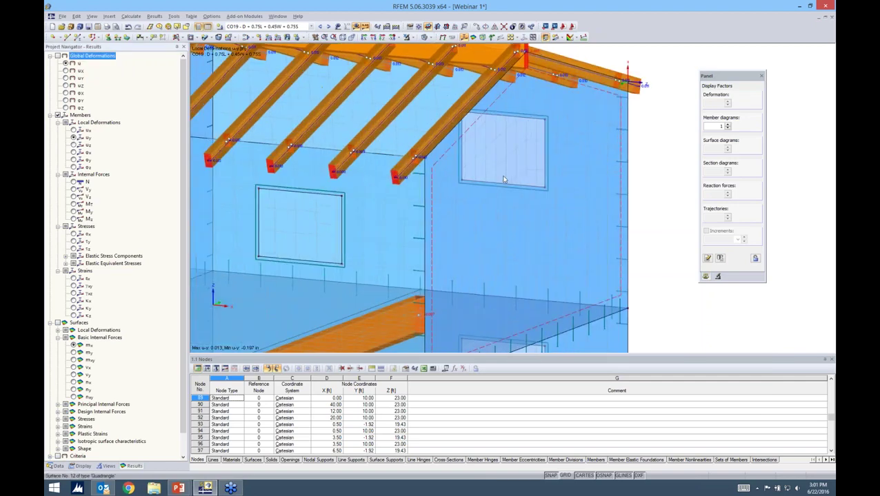
scroll(502, 179, down, 5)
click(74, 182)
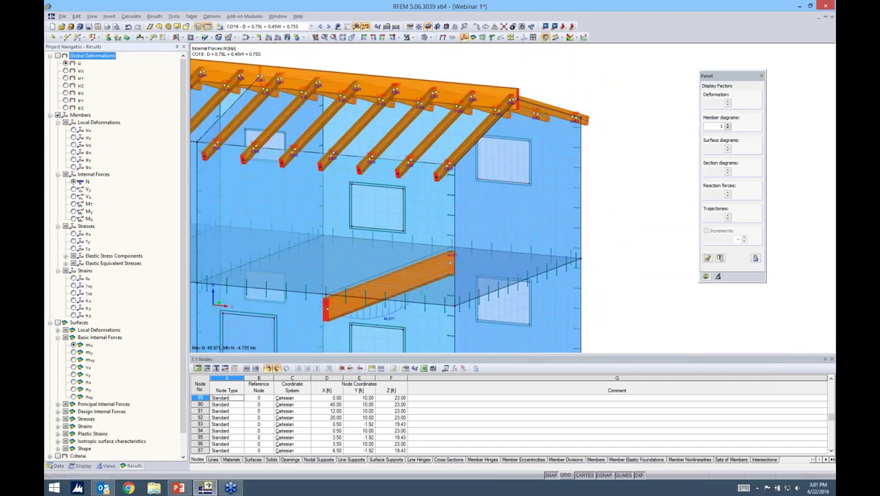
click(73, 189)
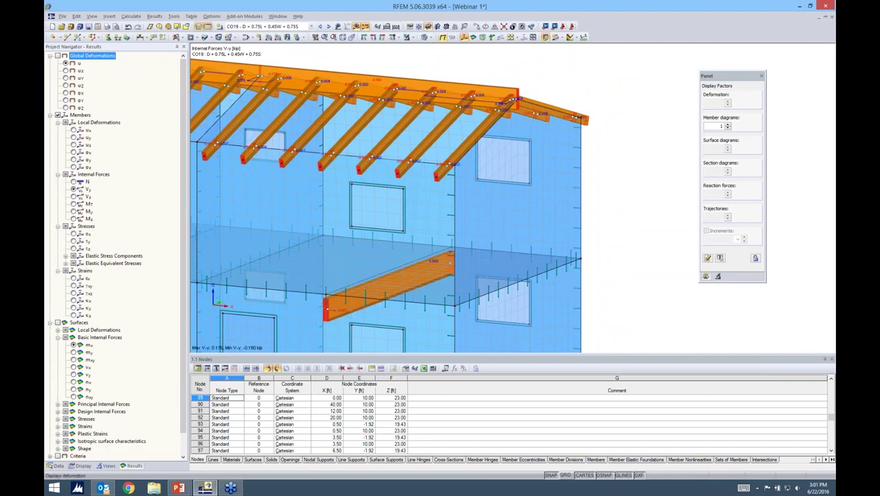
Show the model as a wireframe and bring the whole house with its V-y shear diagrams into view
click(448, 37)
click(432, 45)
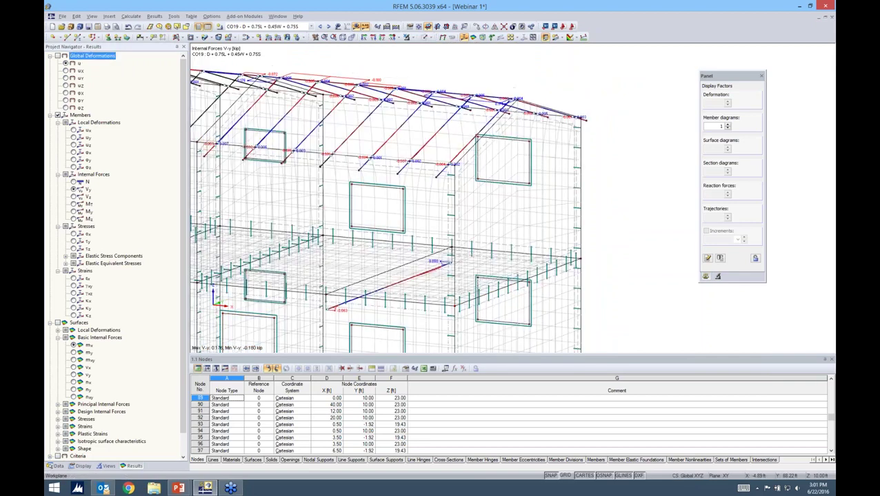
scroll(568, 81, down, 3)
scroll(563, 86, down, 2)
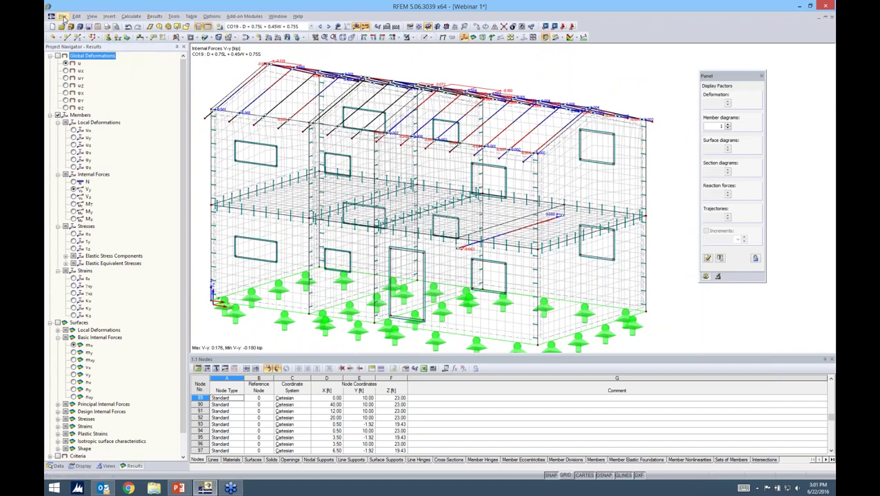
Open a printout report of the input data and reduced results, covering RFEM, RF-TIMBER AWC and RF-LAMINATE
click(116, 29)
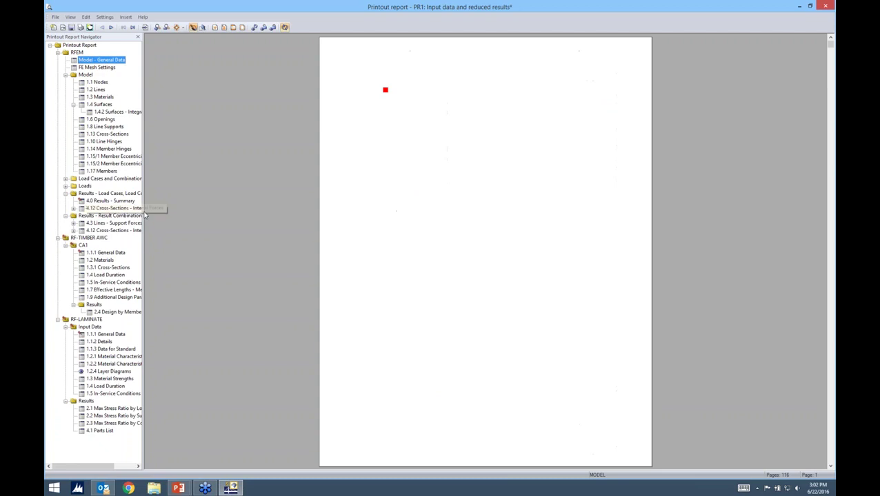
Widen the report navigator to show full chapter names, and move the 1.13 Cross-Sections chapter directly after 1.6 Openings
drag(143, 218, 208, 217)
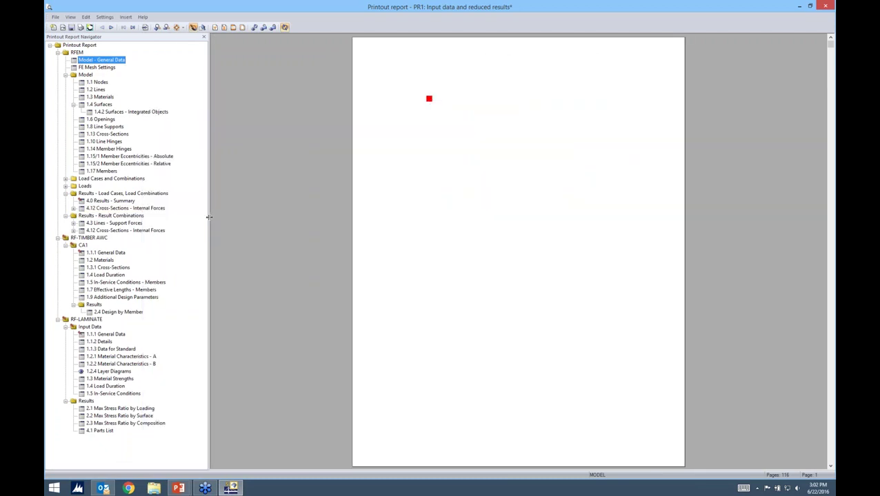
click(106, 134)
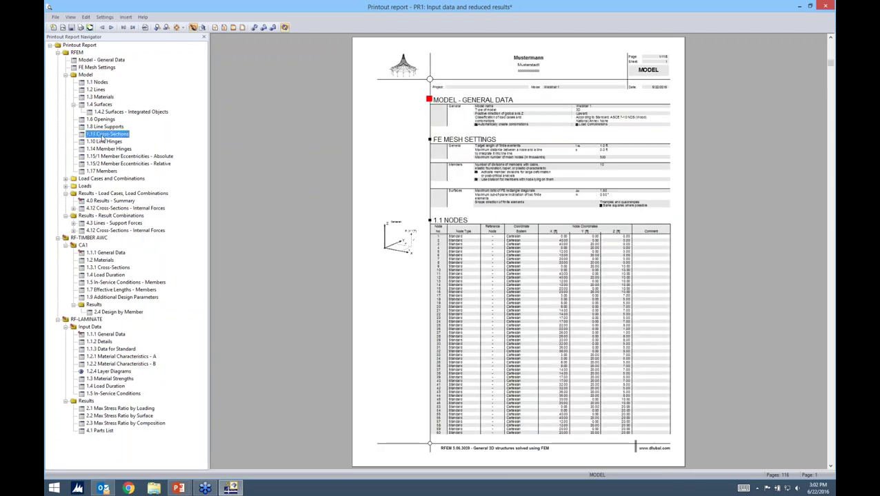
drag(106, 135, 104, 122)
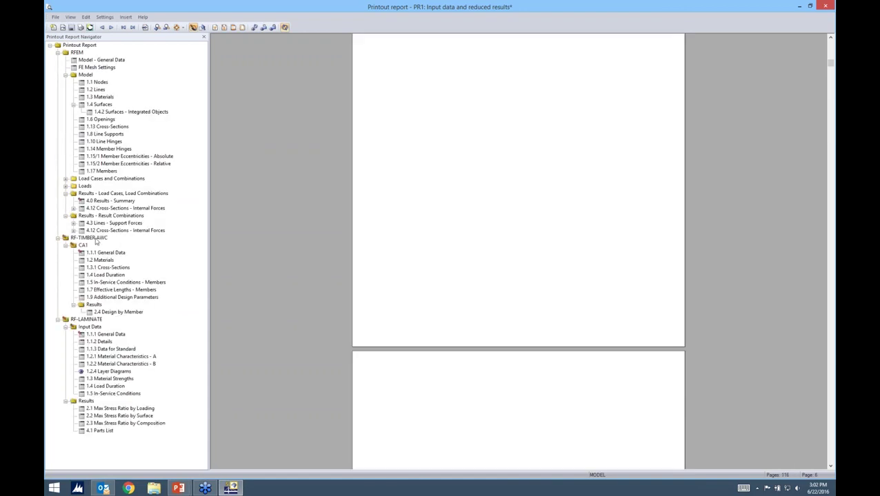
View the report's RF-TIMBER AWC and RF-LAMINATE chapters, ending at the 1.2.4 Layer Diagrams of the laminate compositions
click(95, 239)
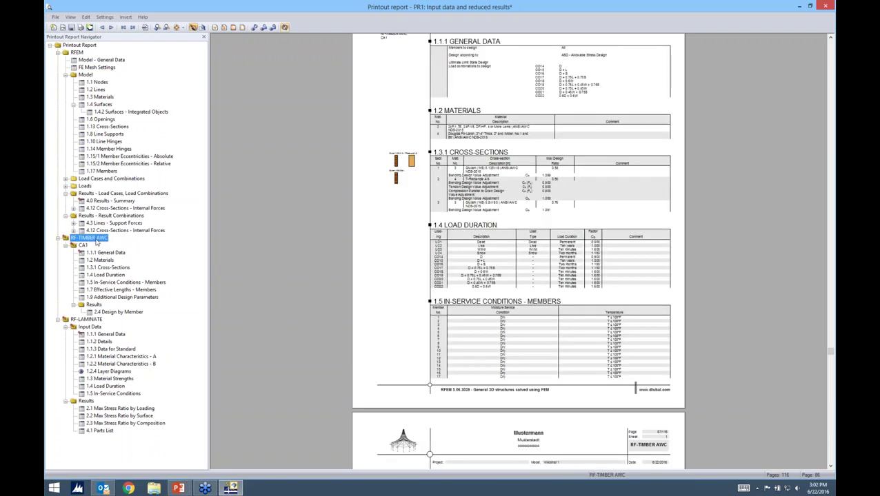
click(93, 320)
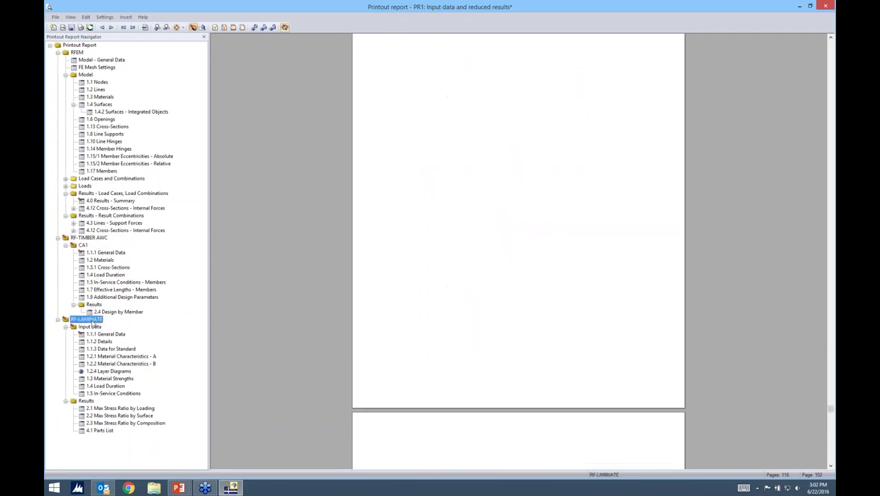
click(114, 372)
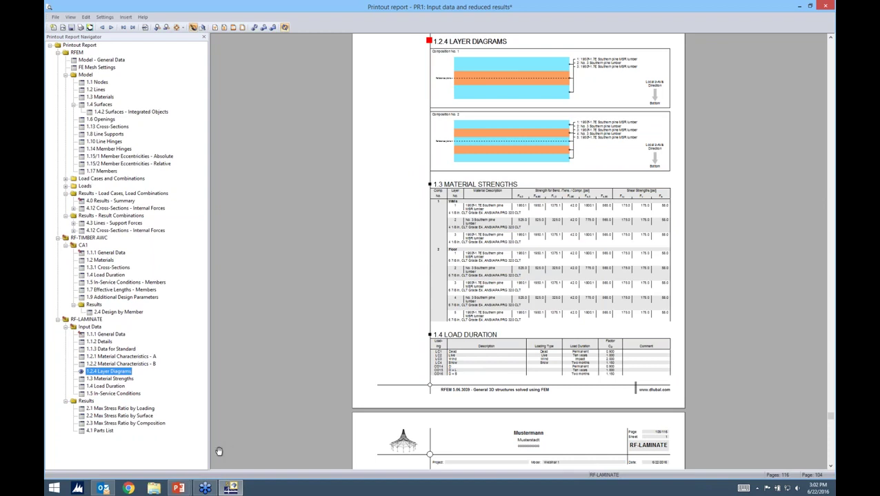
key(alt+Tab)
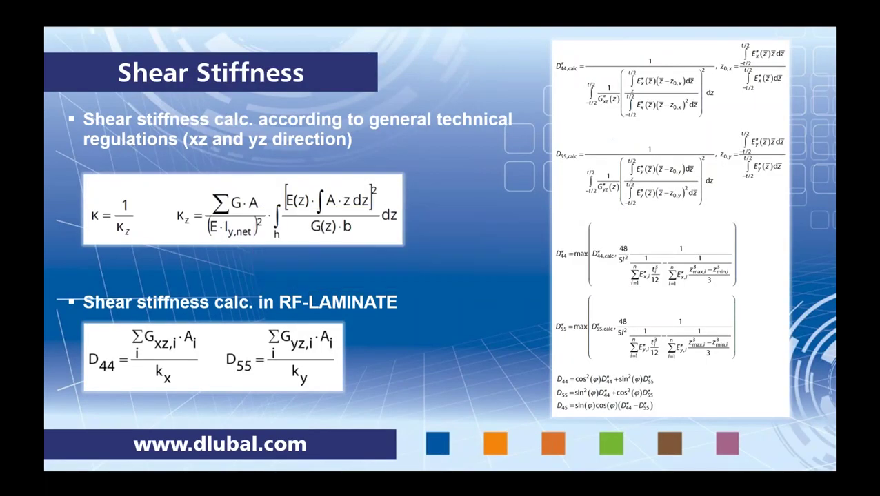
key(Right)
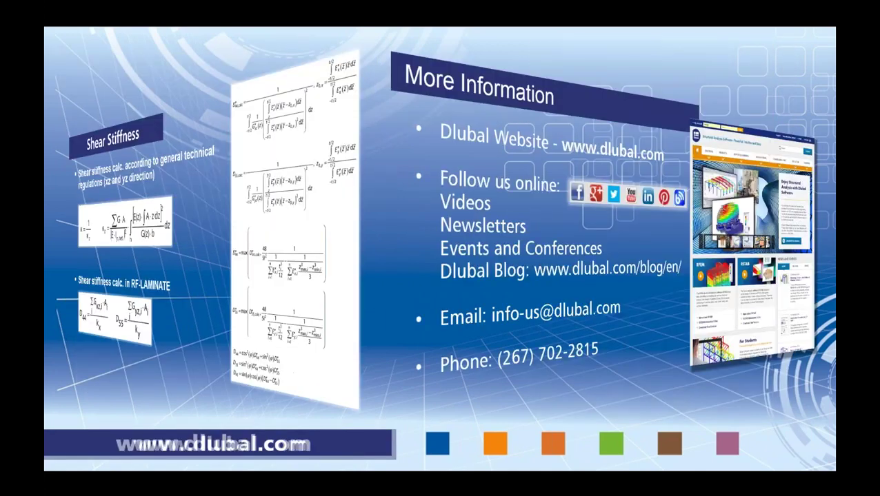